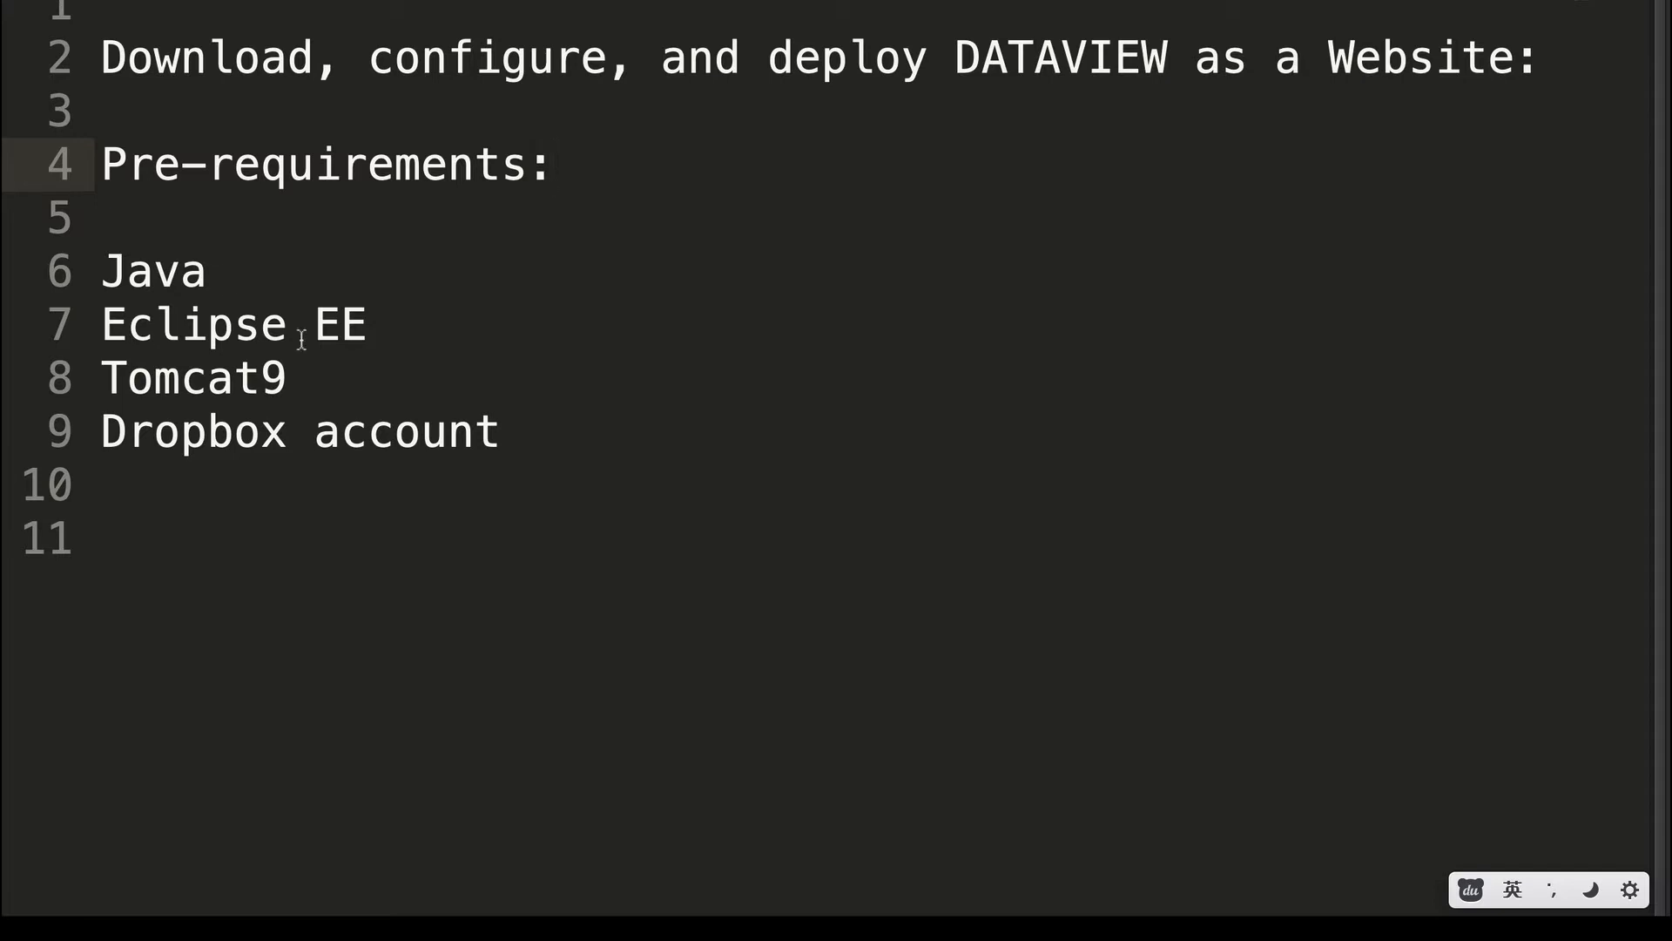
# Highlight the Eclipse EE and Tomcat9 prerequisites in the README.
pyautogui.moveTo(291, 322); pyautogui.dragTo(436, 325)
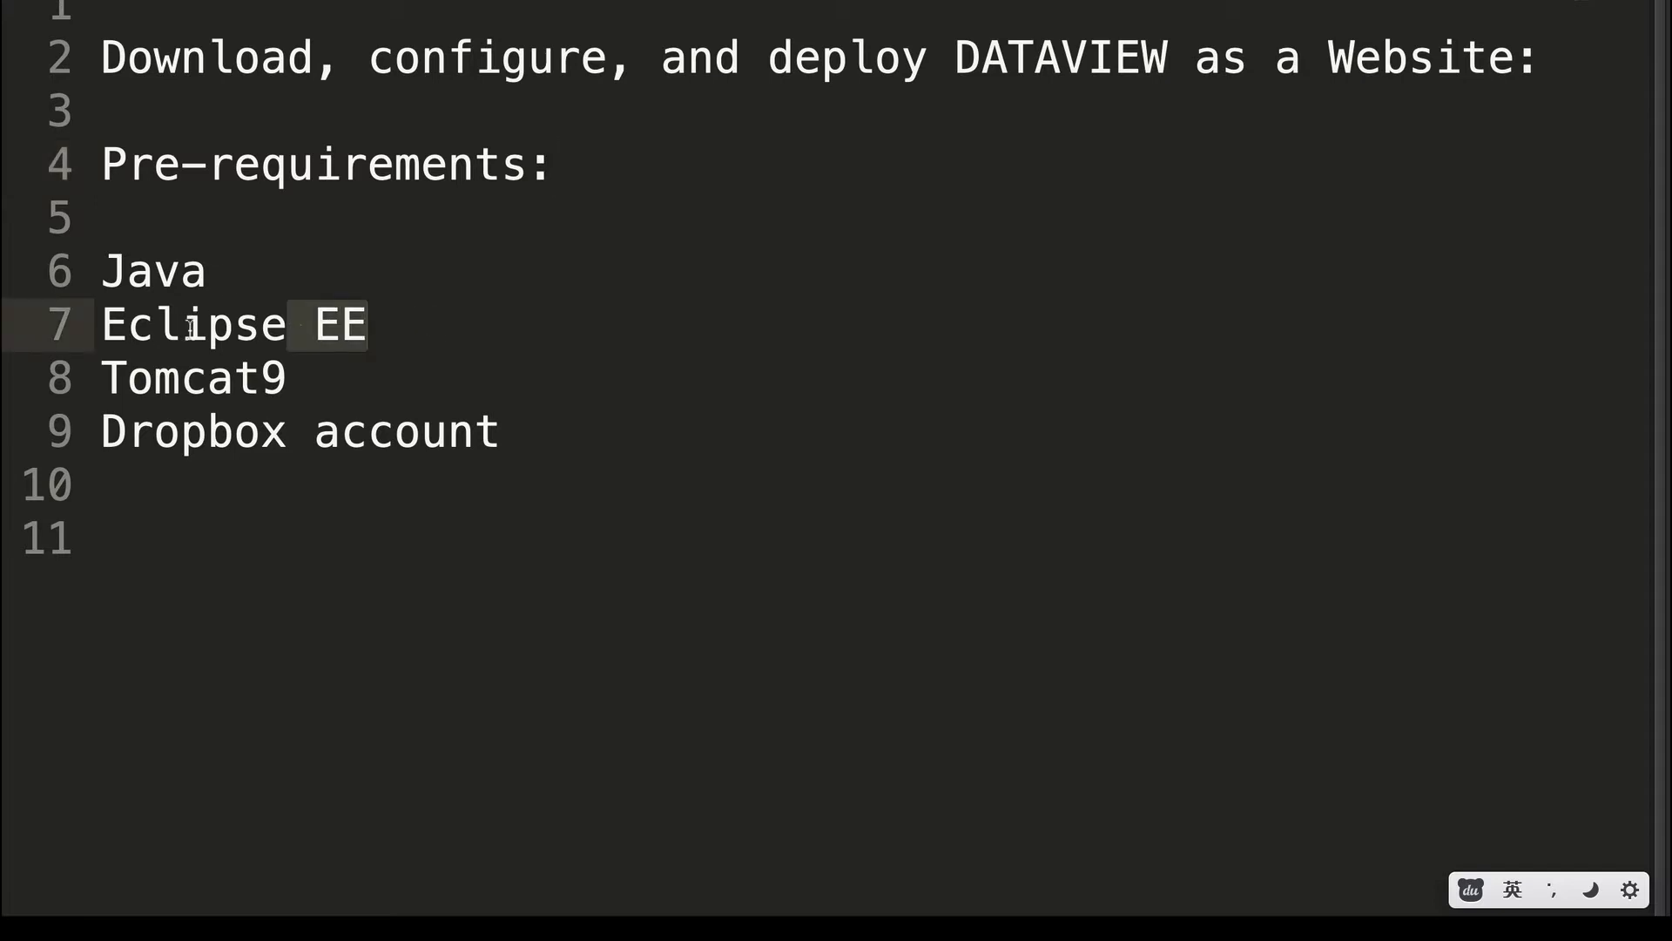
pyautogui.click(355, 325)
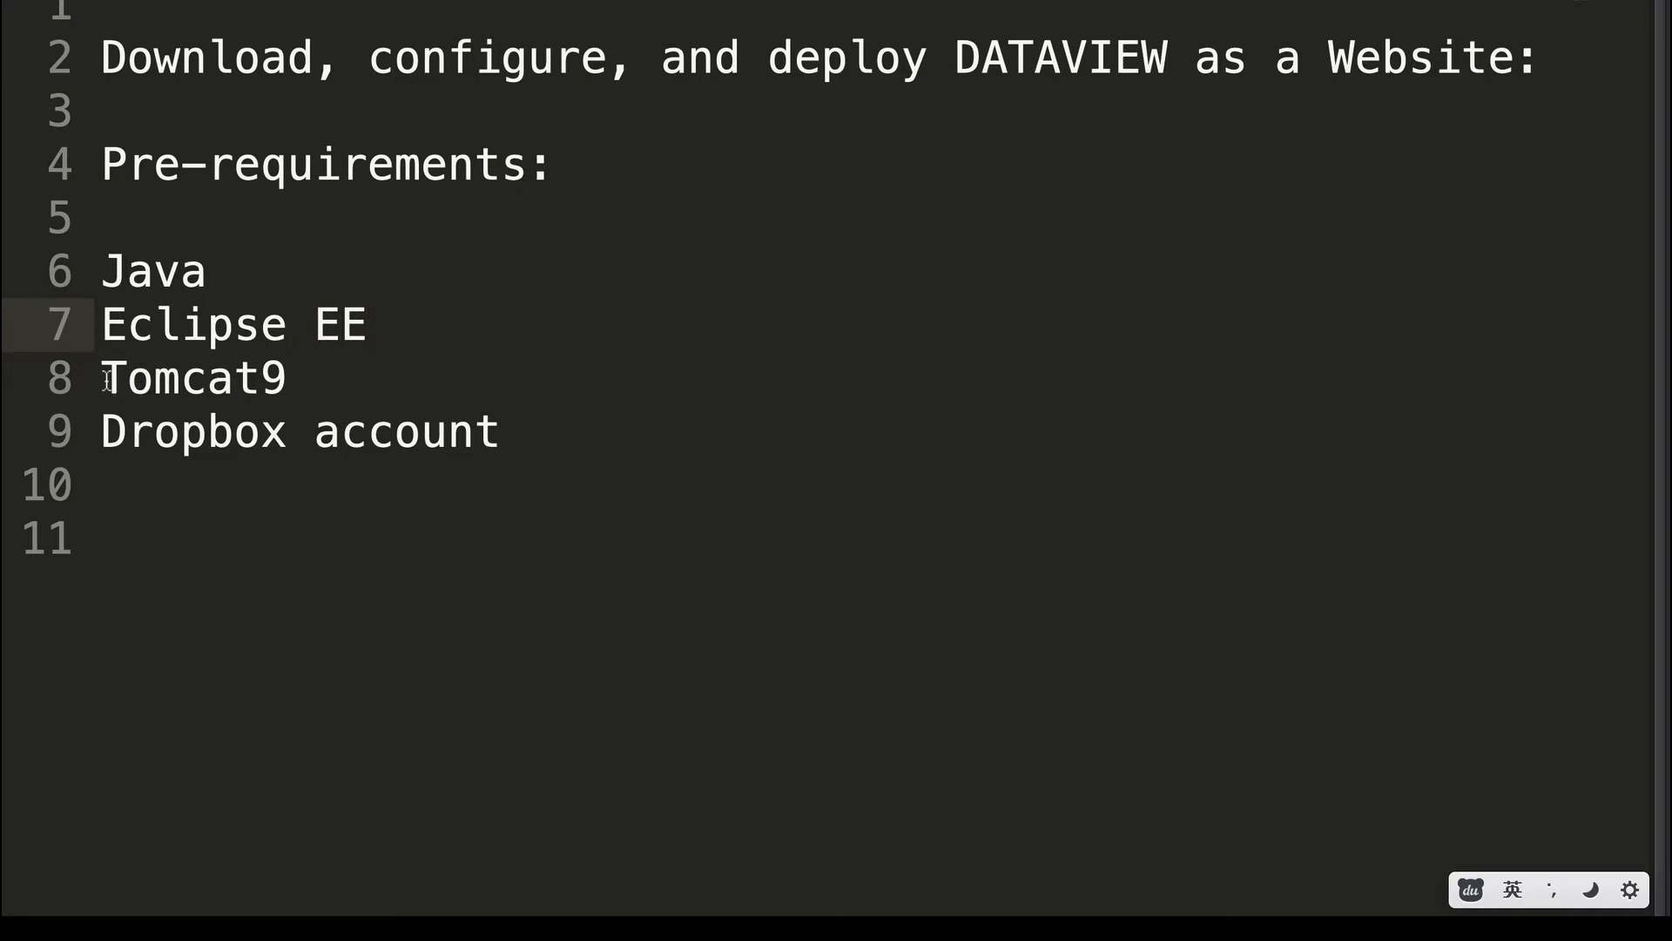
pyautogui.moveTo(106, 379); pyautogui.dragTo(298, 378)
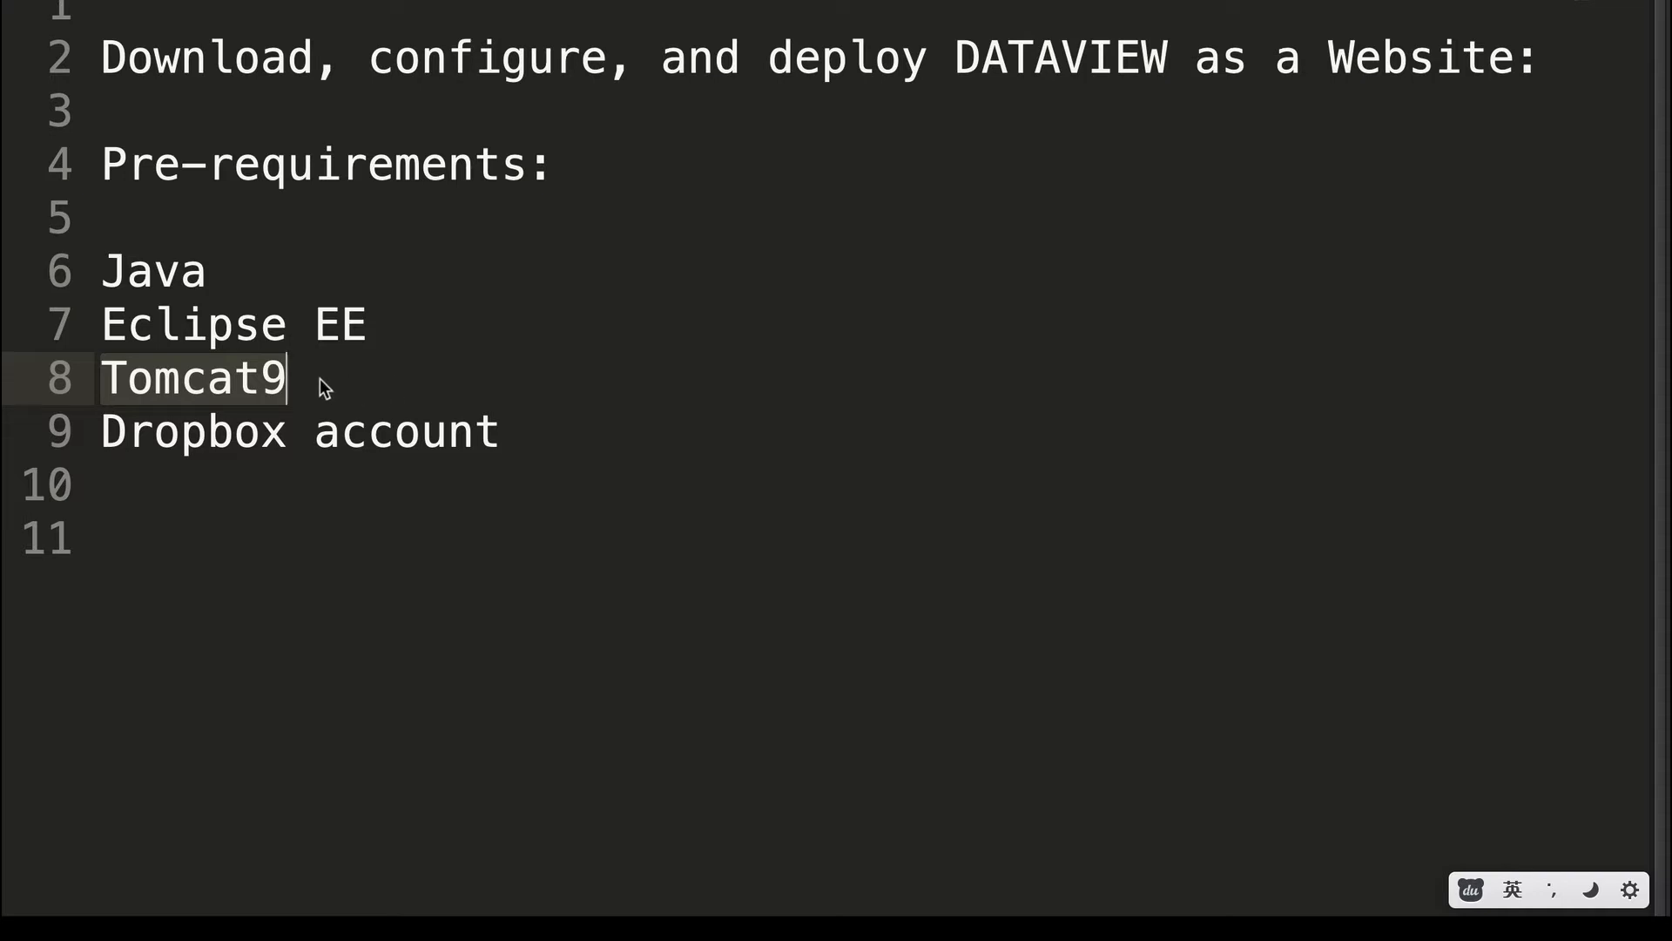
pyautogui.click(105, 430)
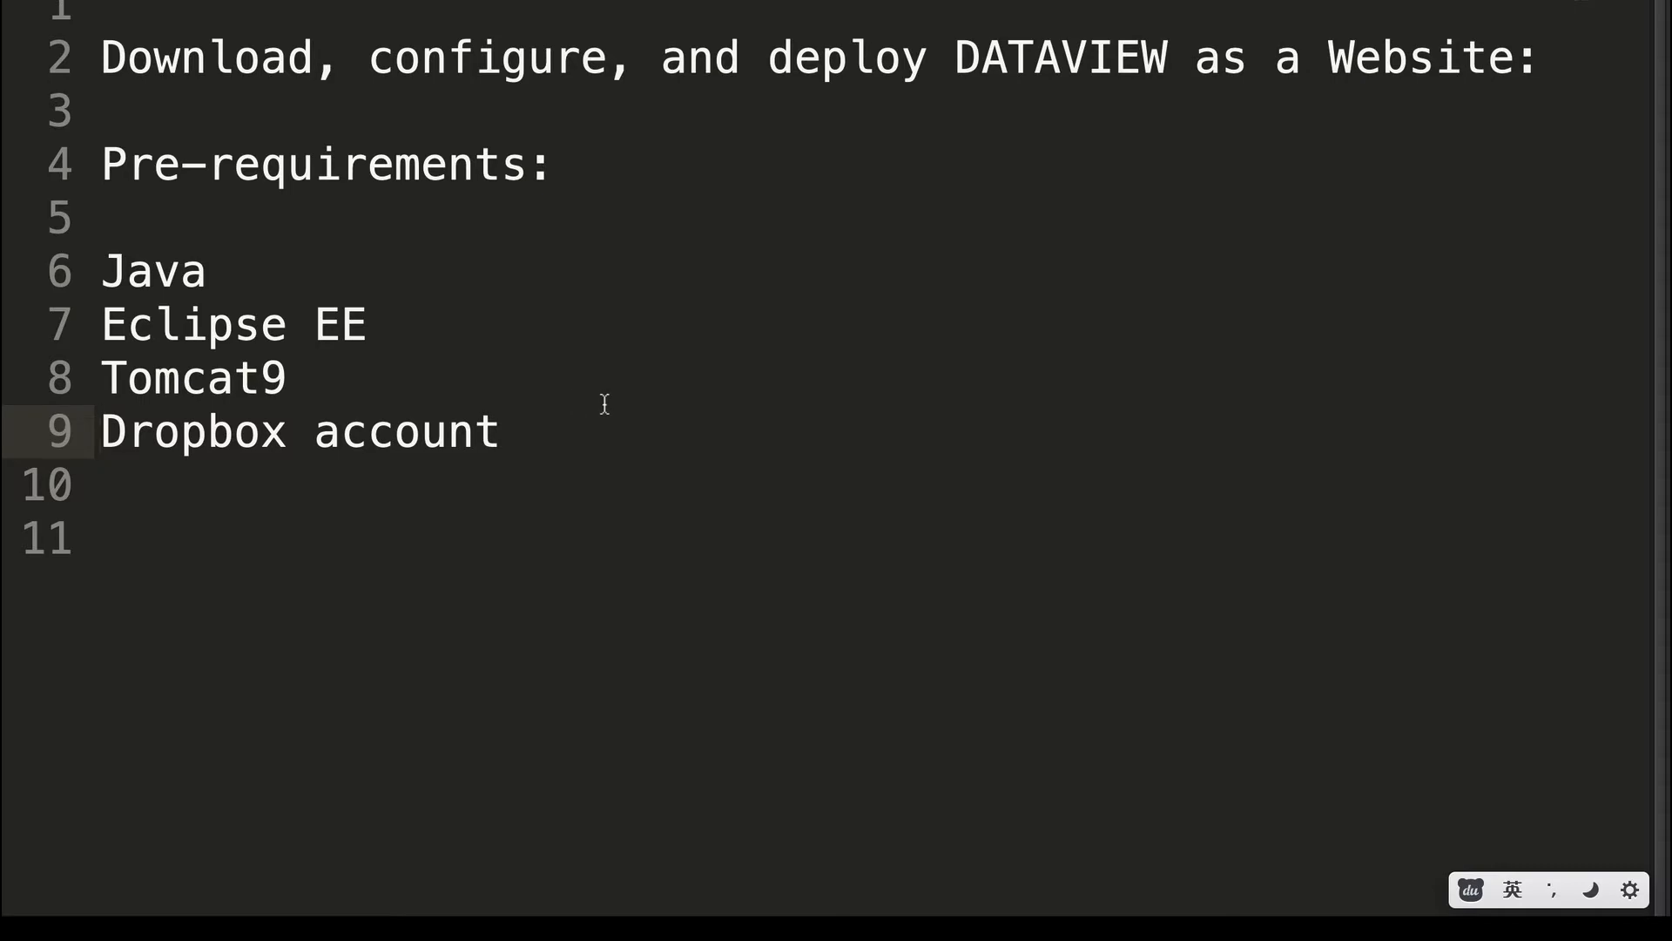
# Switch to the GitHub page and follow the github.com/shiyonglu/DATAVIEW link.
pyautogui.hotkey('ctrl', 'Right')
pyautogui.scroll(1, 488, 457)
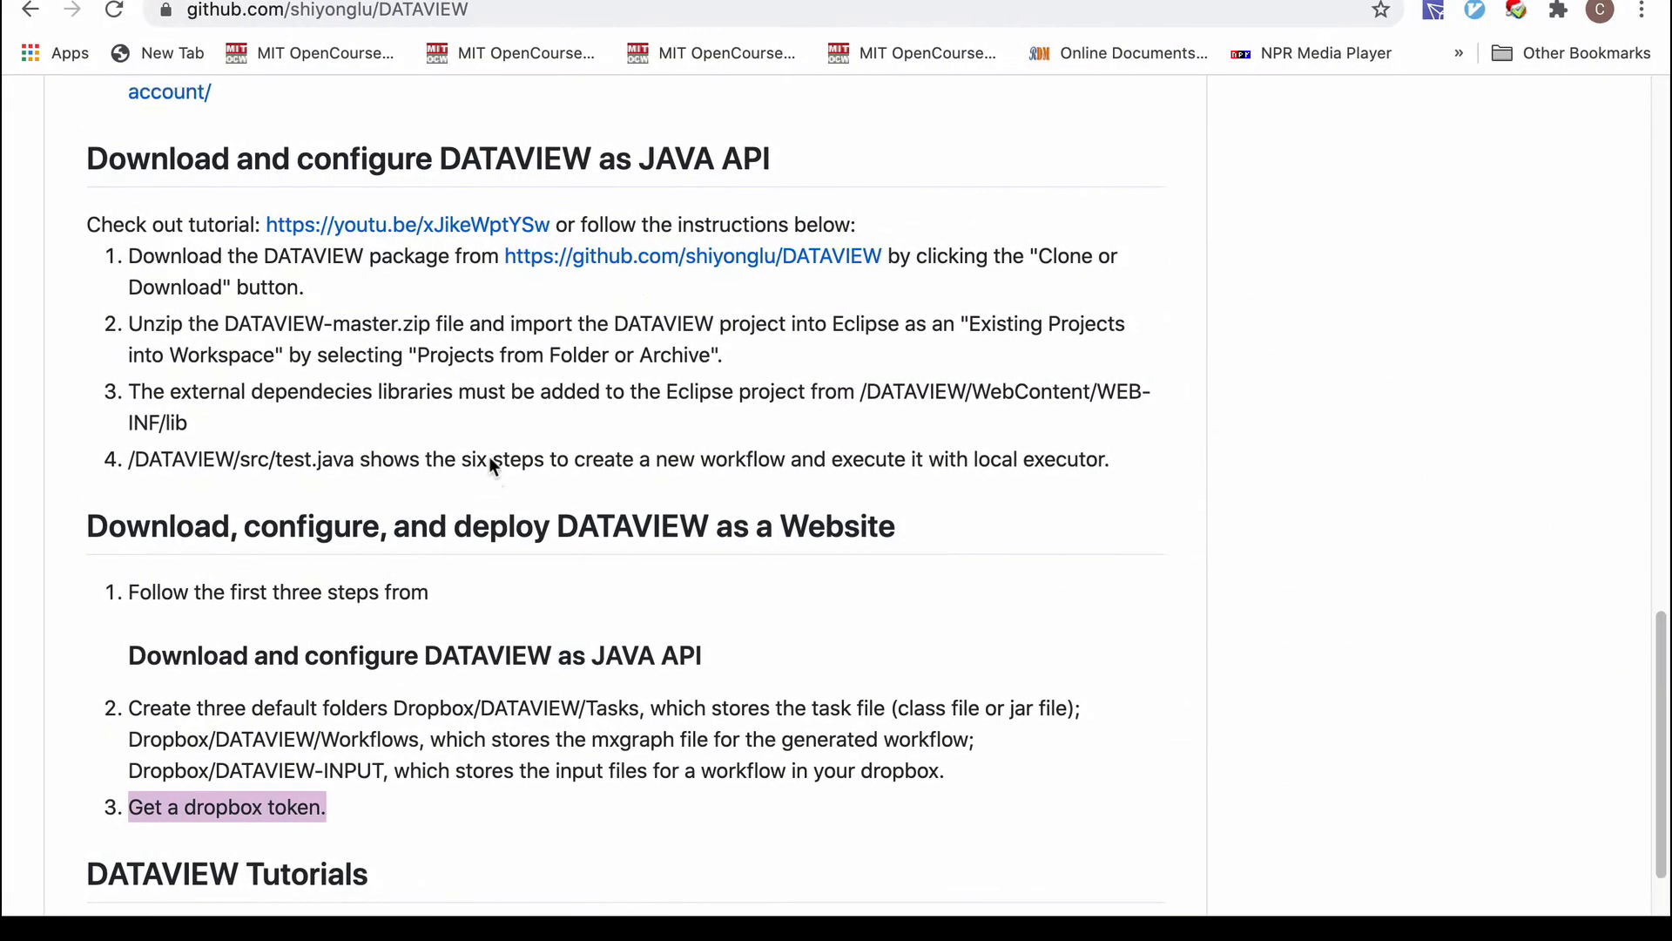
pyautogui.scroll(1, 489, 456)
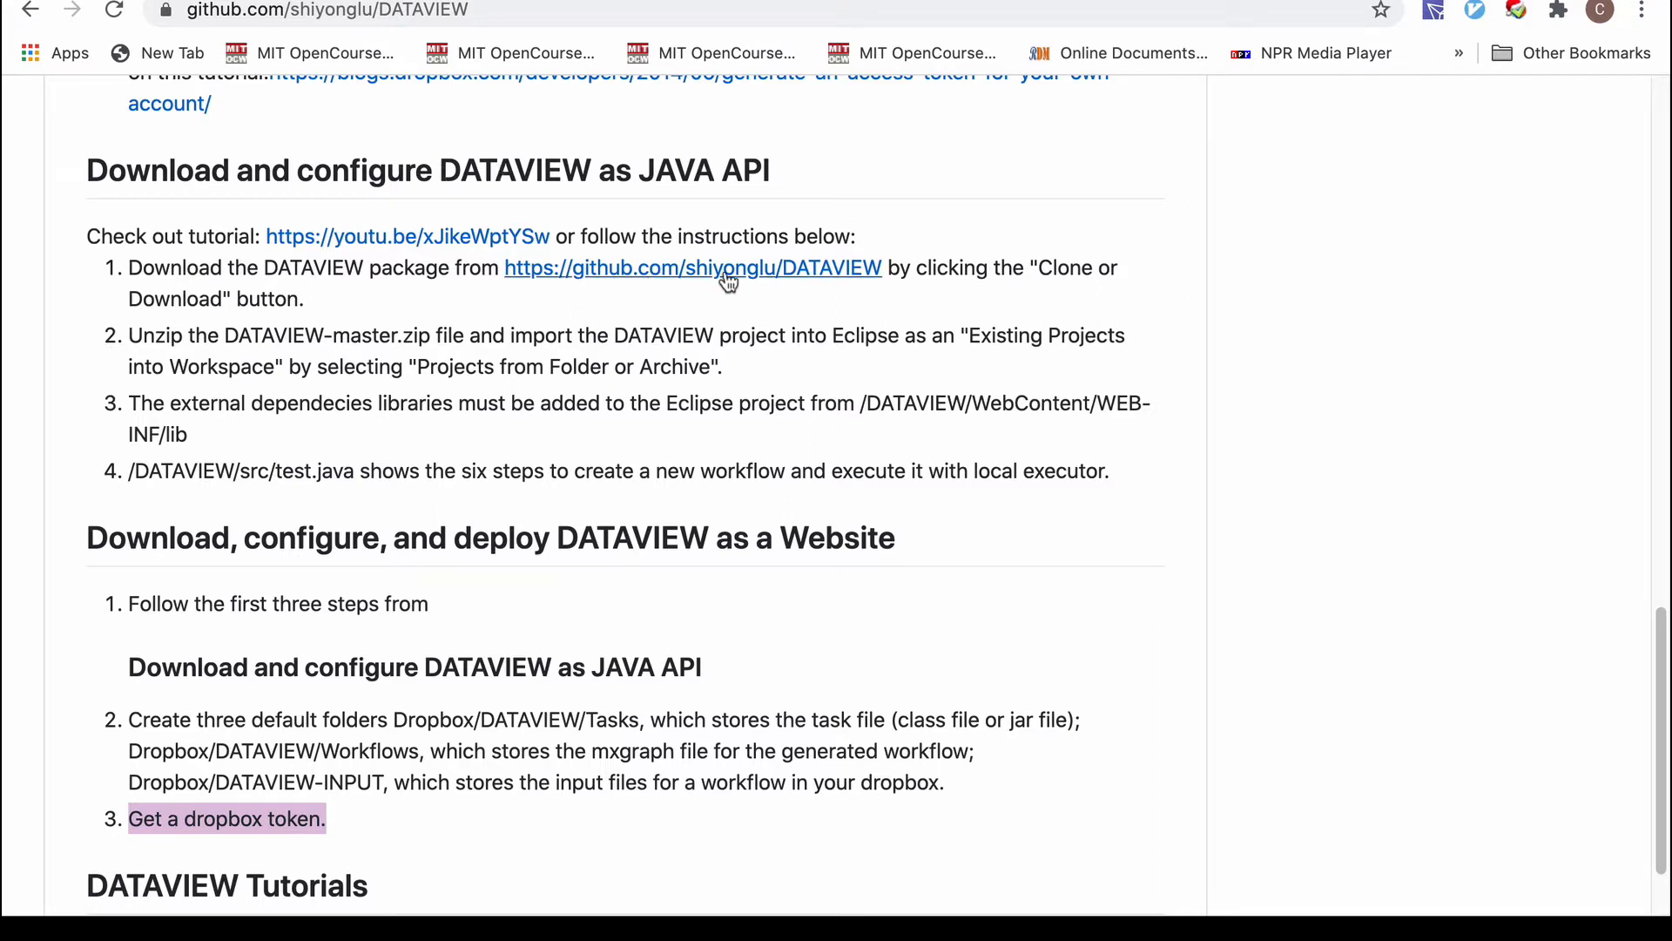
pyautogui.click(791, 277)
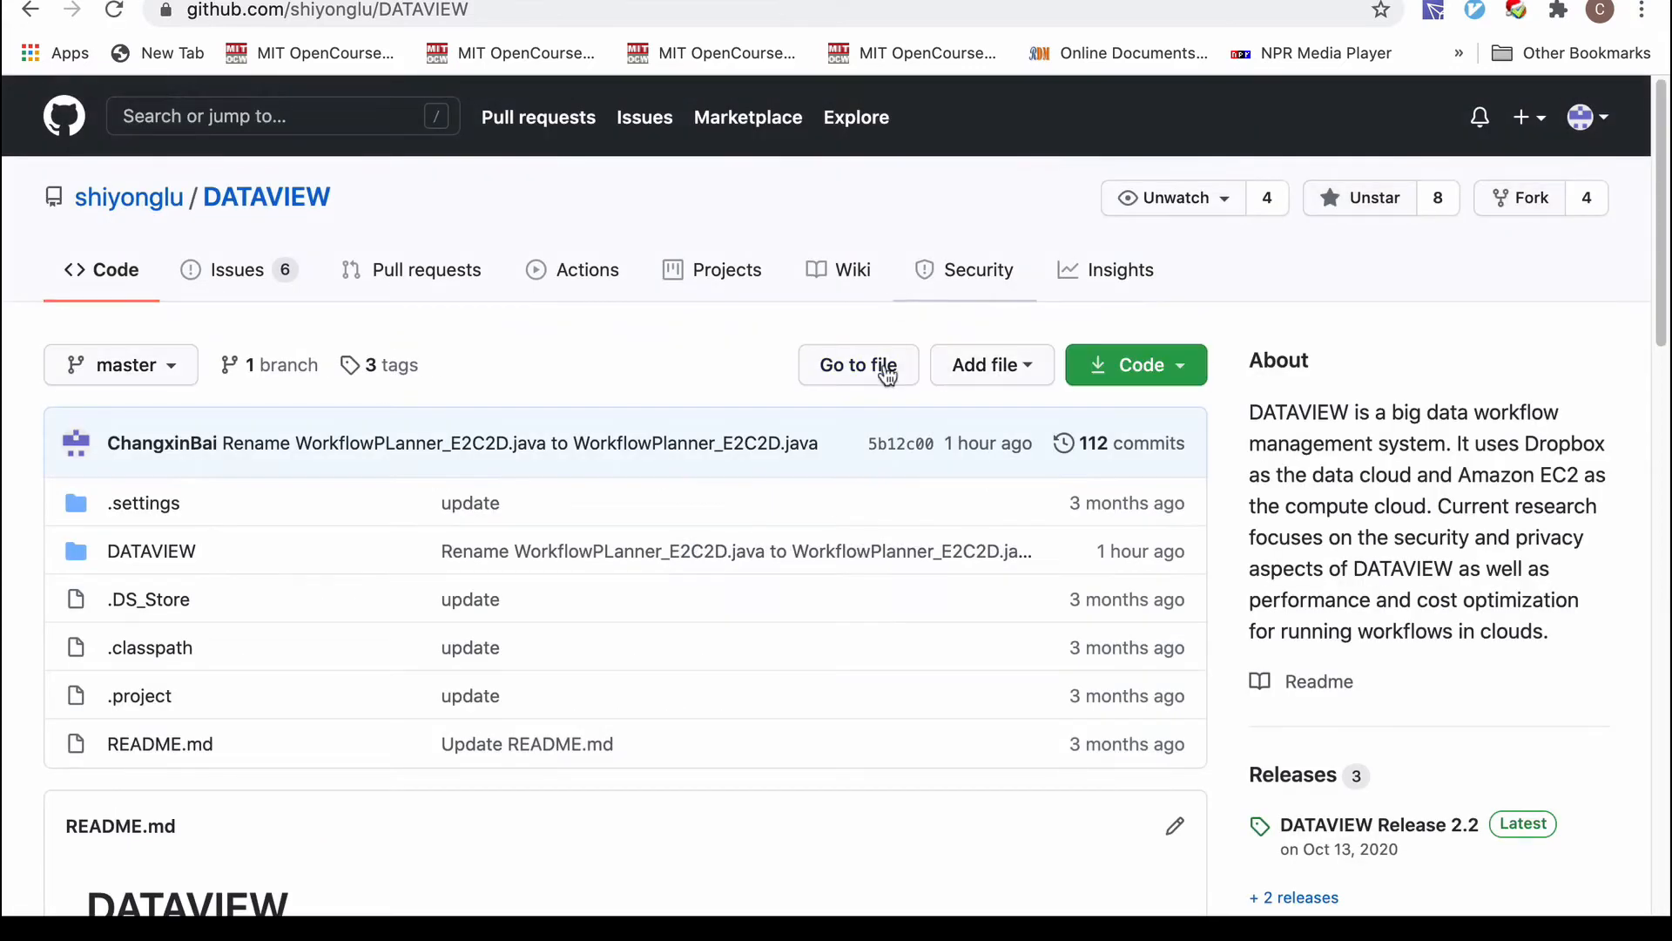
# View the repository's Code clone and download options, then close them.
pyautogui.click(1150, 368)
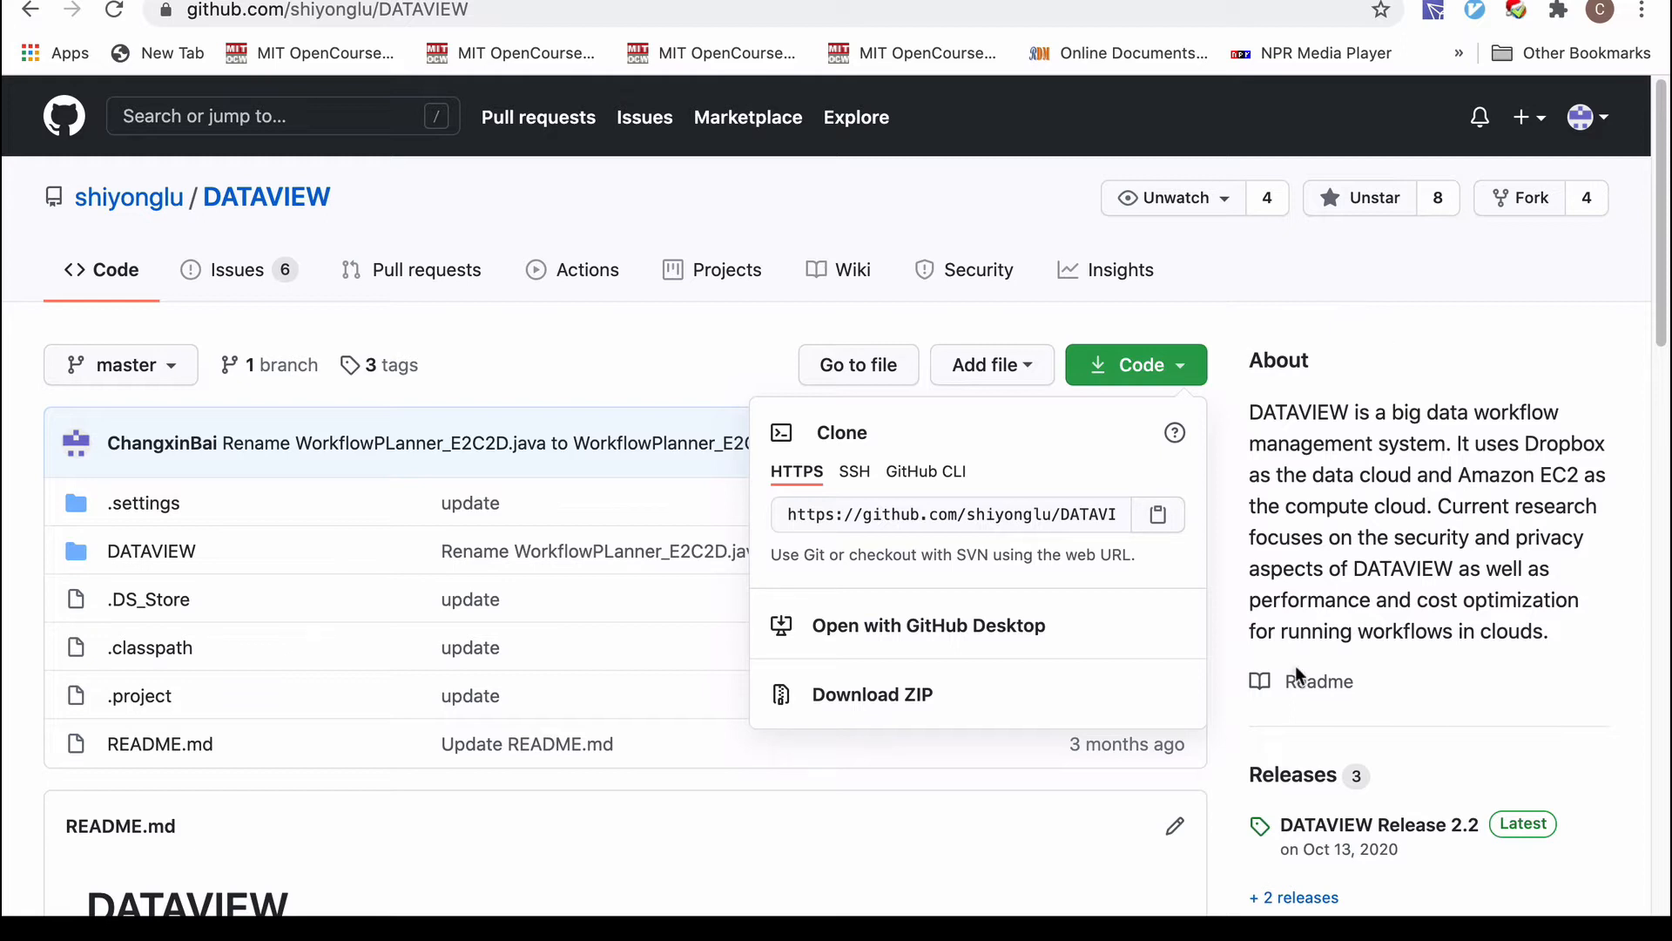
pyautogui.scroll(-1, 1408, 761)
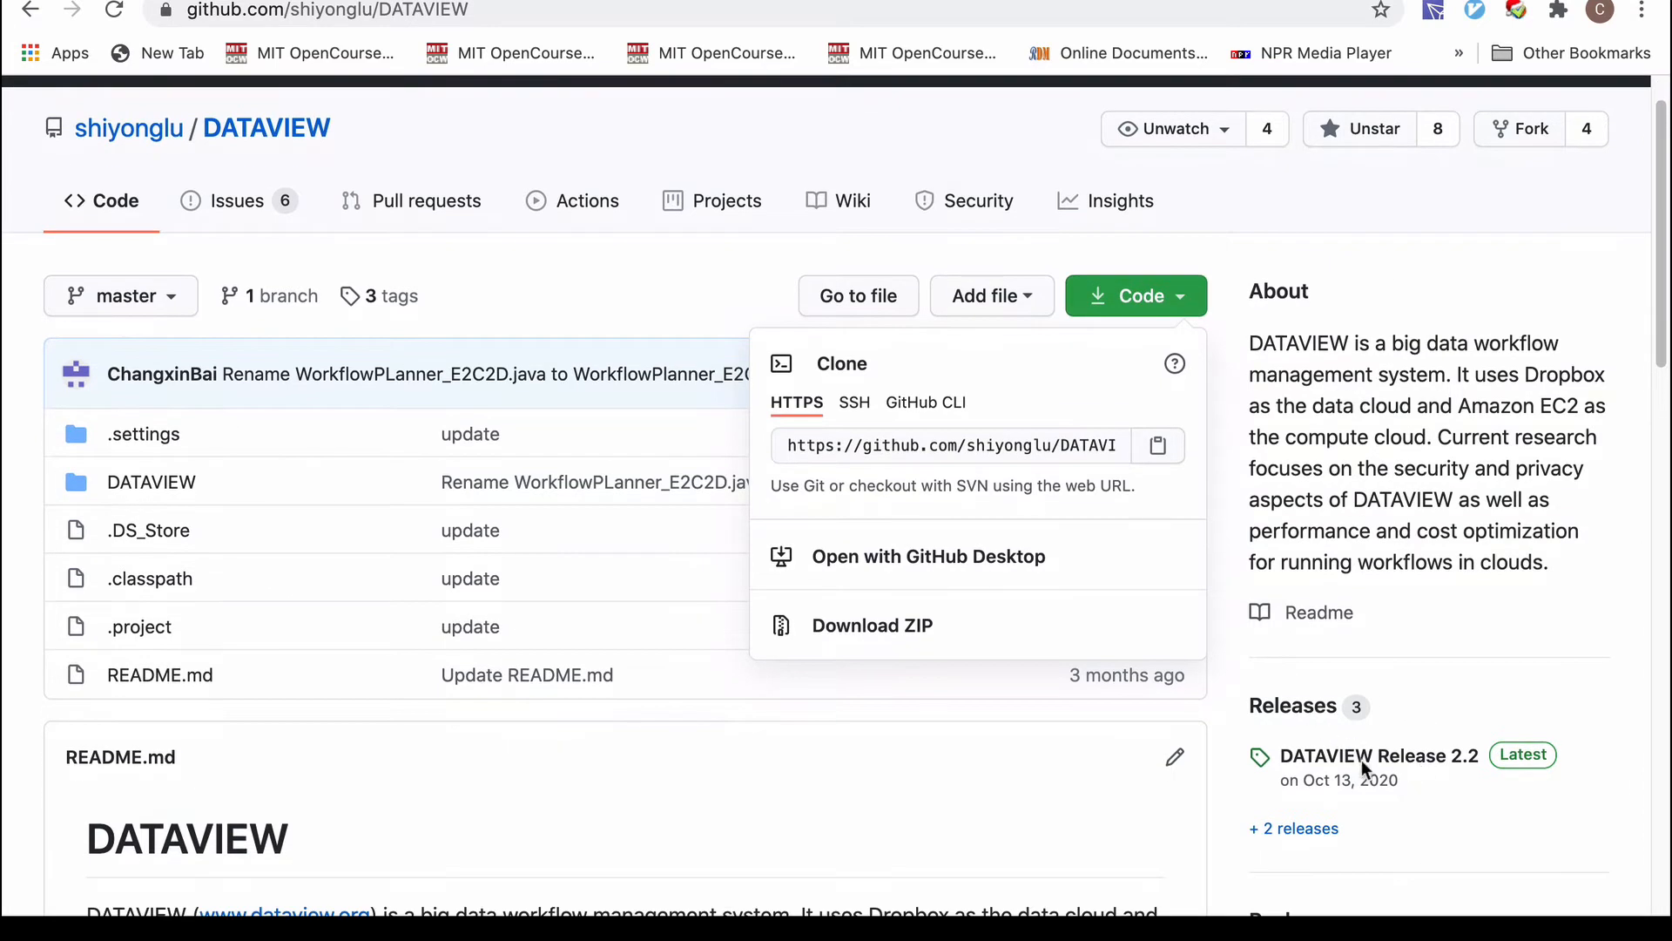
pyautogui.click(1495, 689)
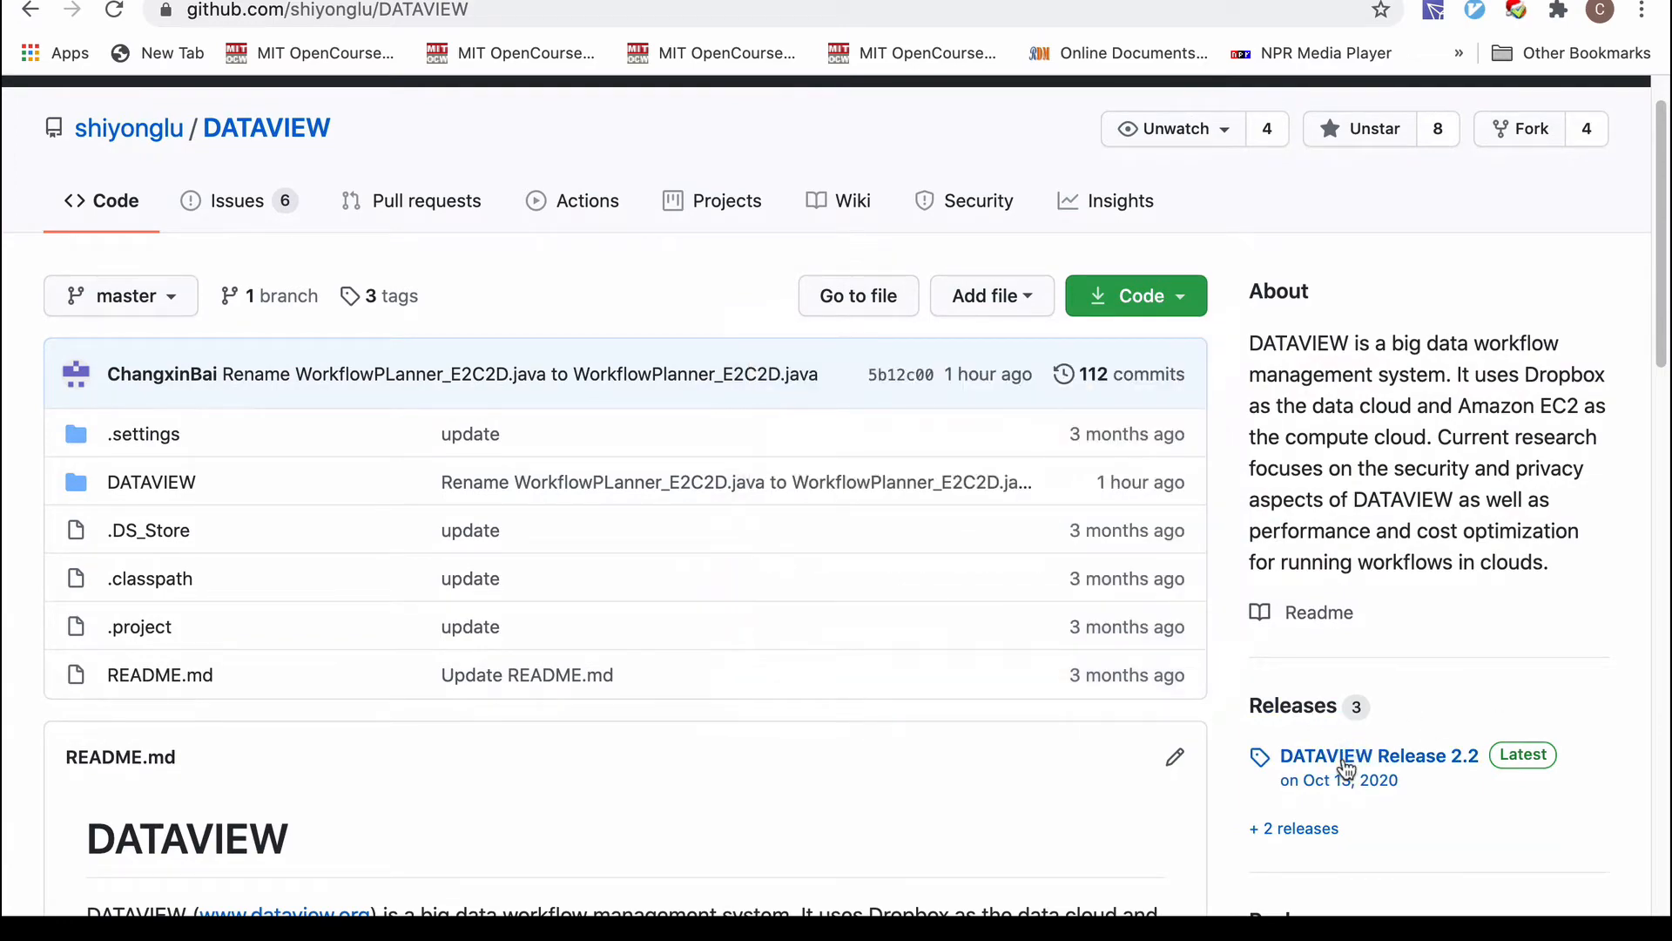
# Read through the DATAVIEW Release 2.2 notes.
pyautogui.click(1346, 757)
pyautogui.scroll(-1, 240, 645)
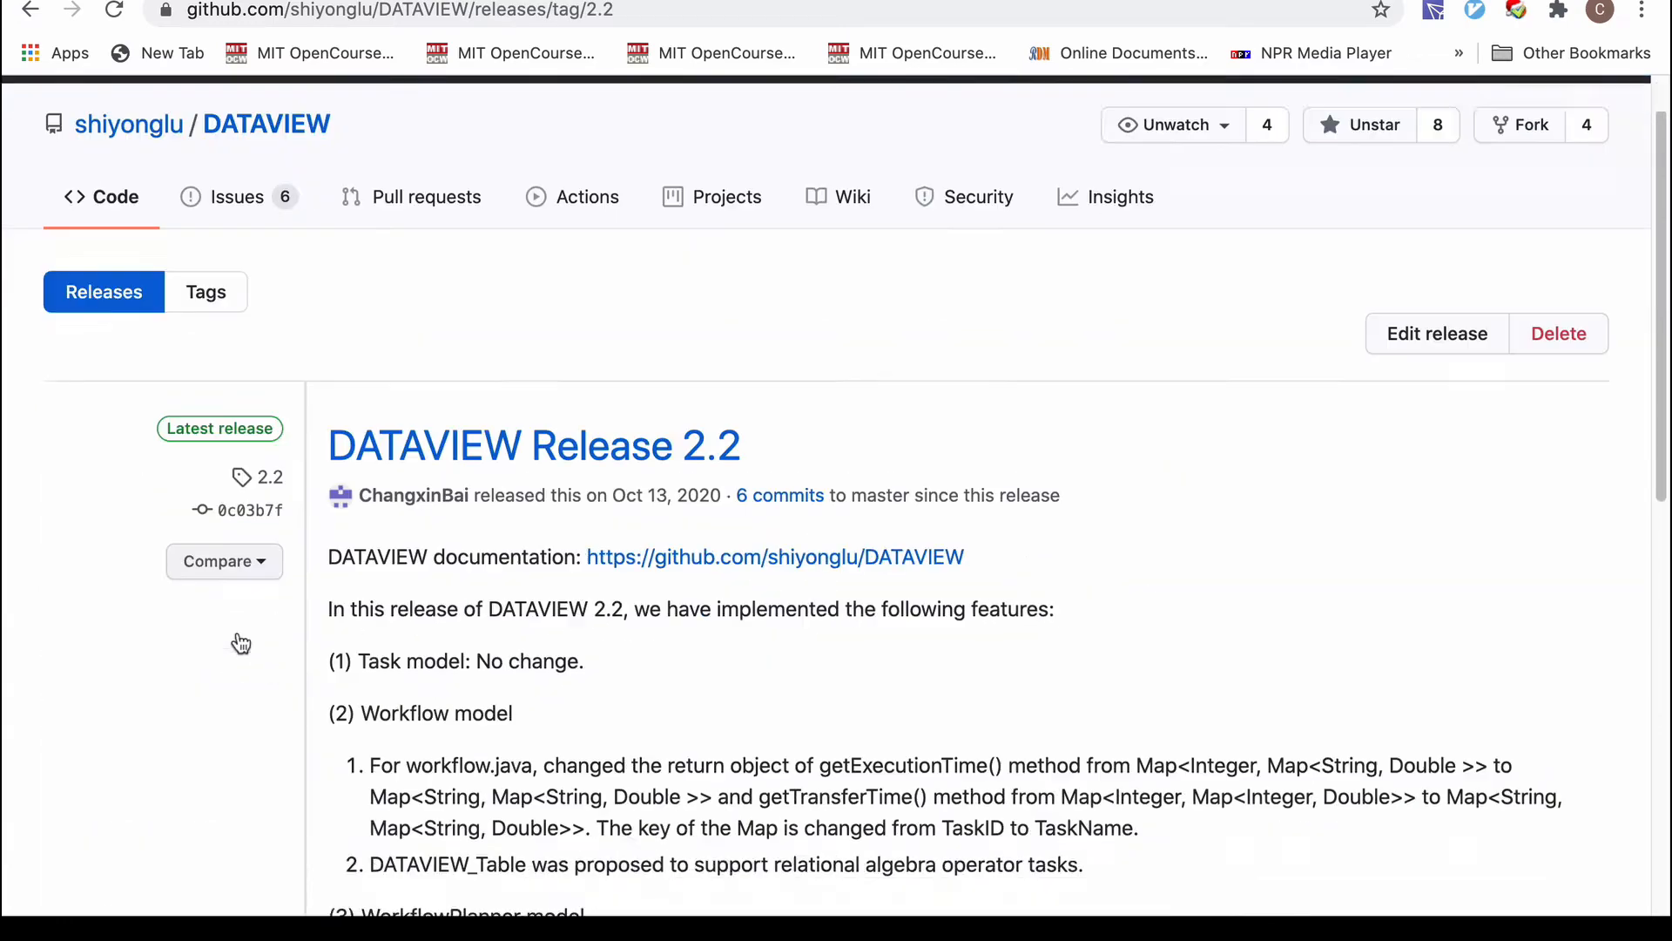
pyautogui.scroll(-10, 241, 644)
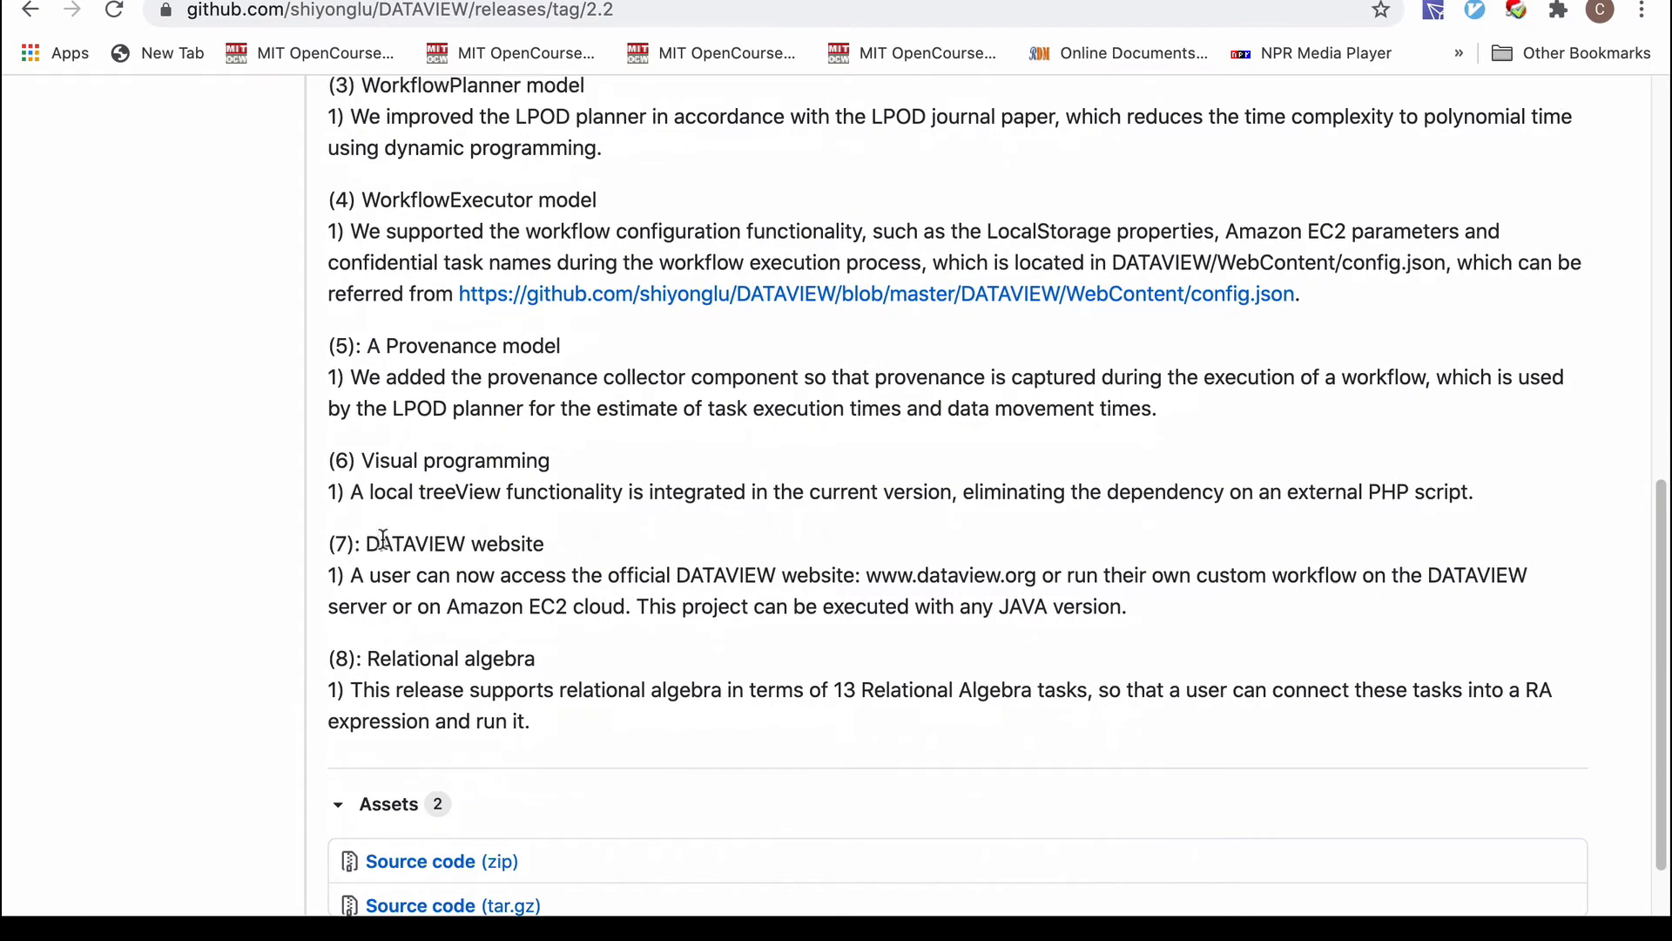
pyautogui.scroll(4, 383, 540)
# Go back to the repository page and scroll down through its README.
pyautogui.click(30, 10)
pyautogui.scroll(-1, 682, 501)
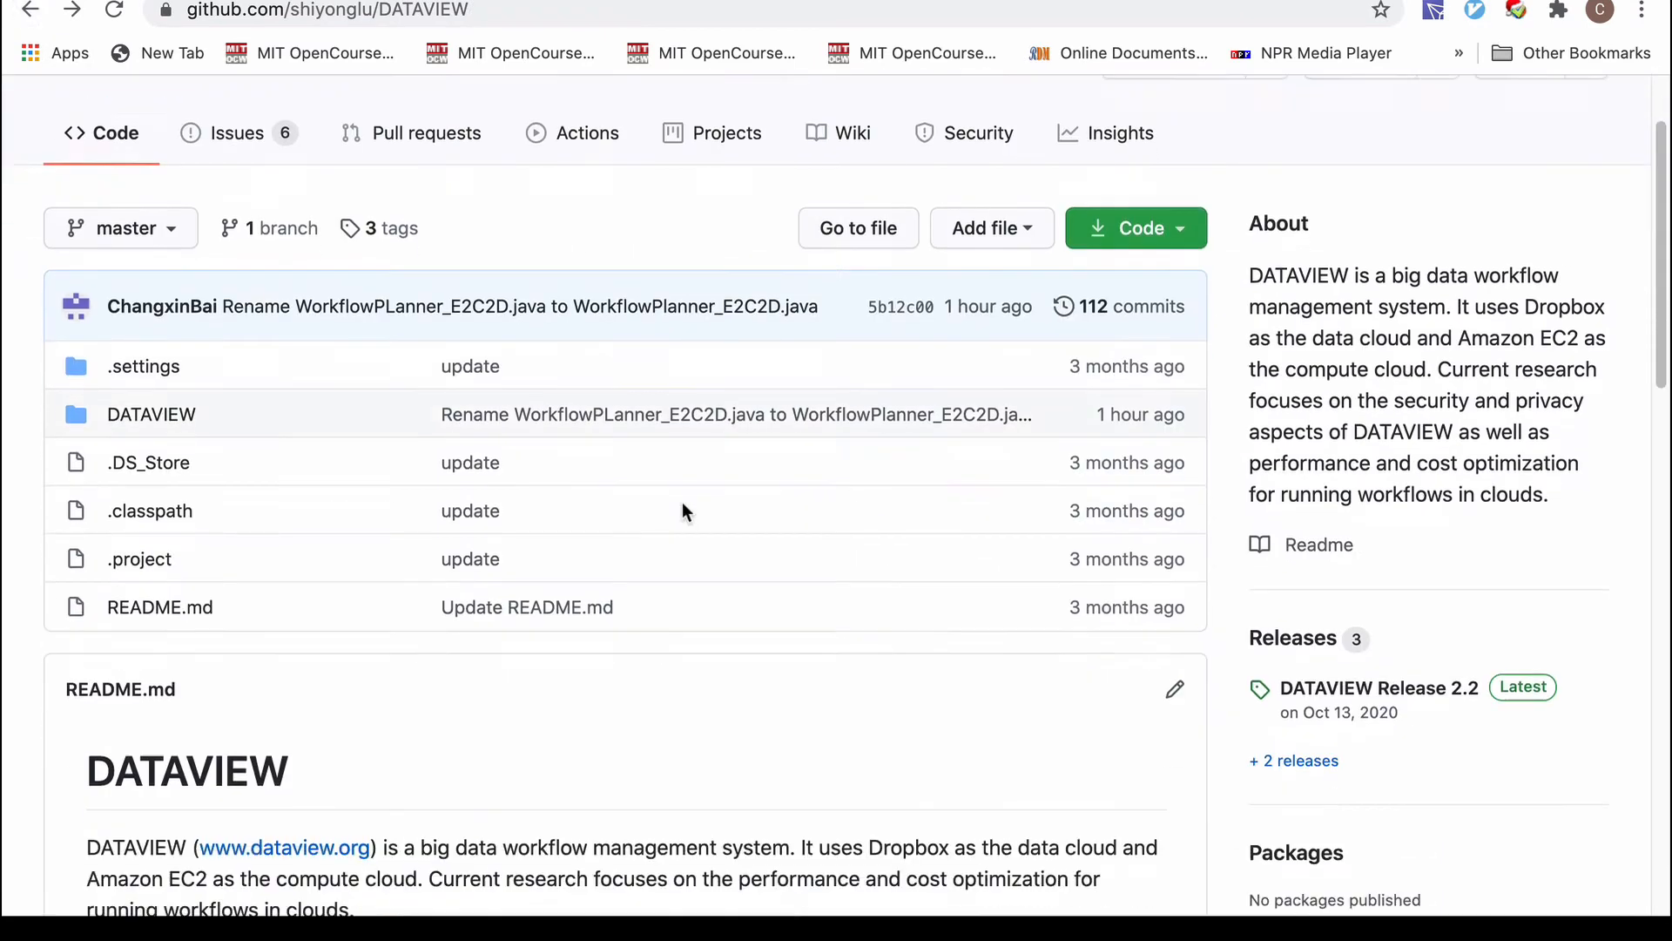
pyautogui.scroll(-1, 682, 502)
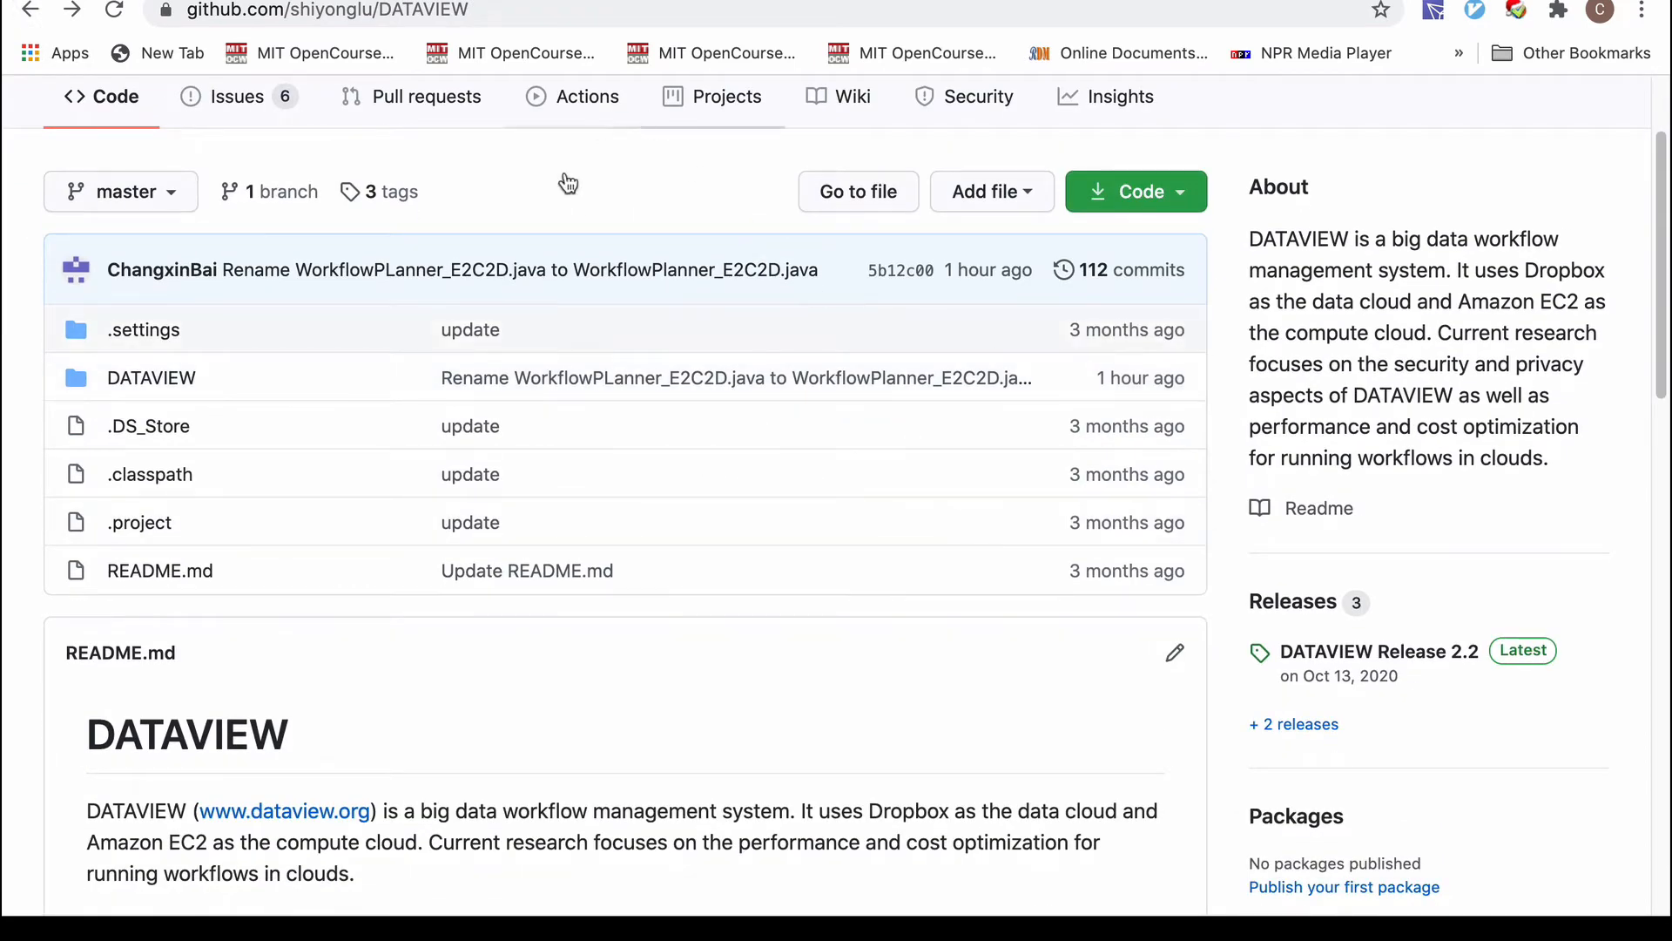
pyautogui.scroll(-2, 538, 436)
pyautogui.scroll(-3, 539, 436)
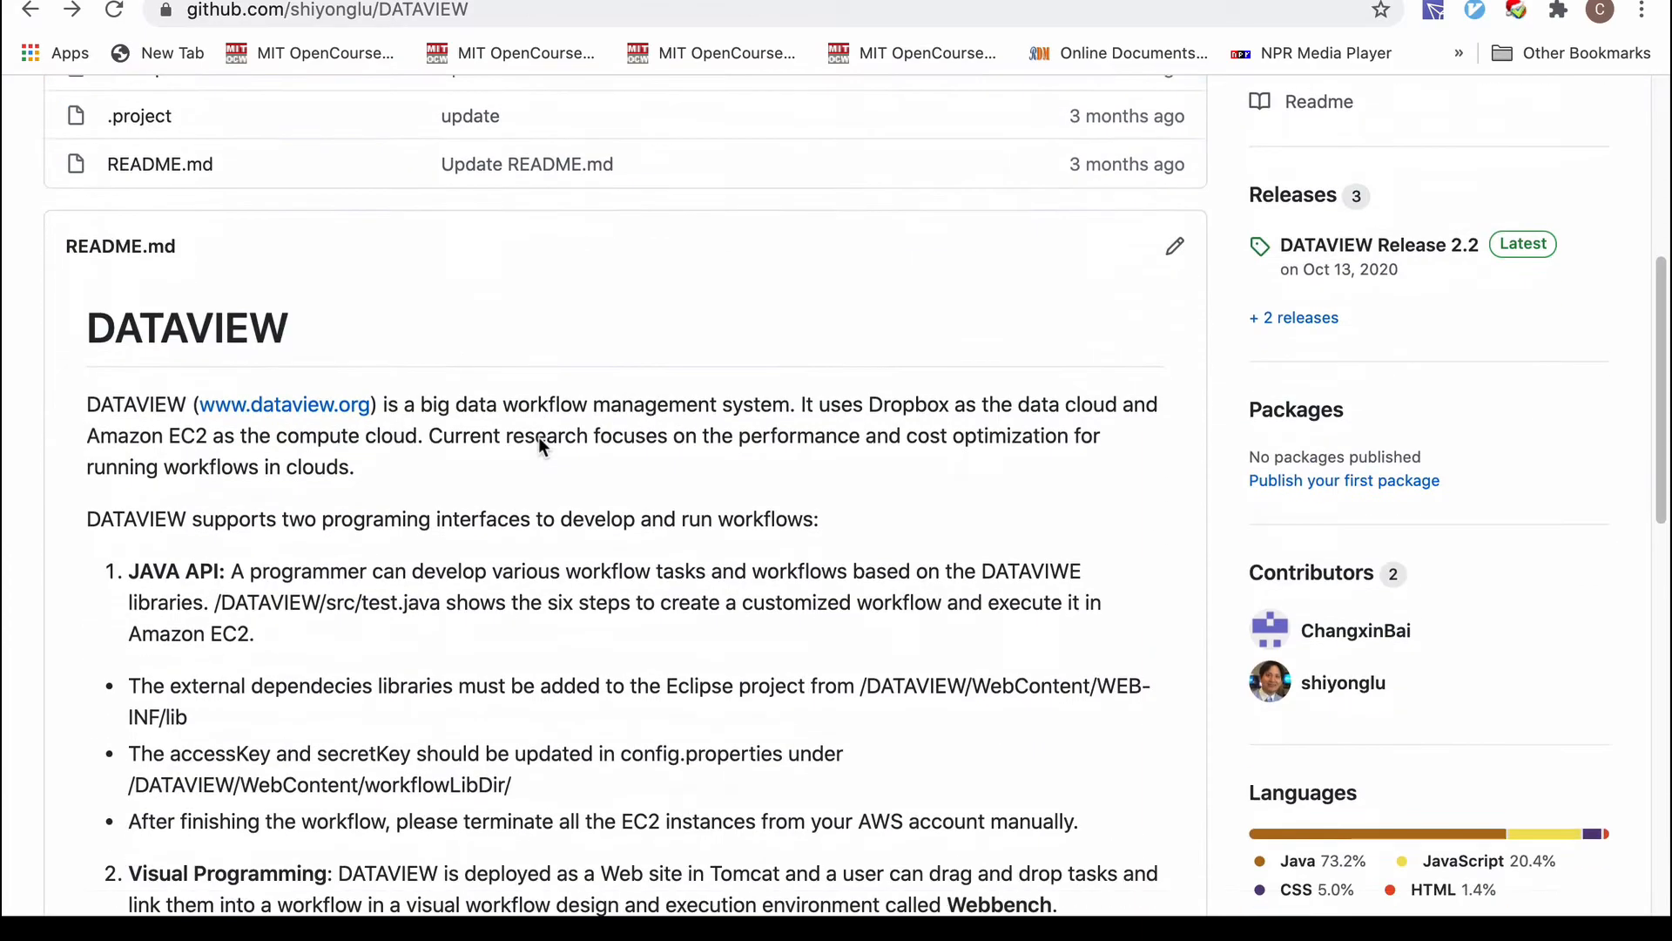
pyautogui.scroll(-15, 538, 436)
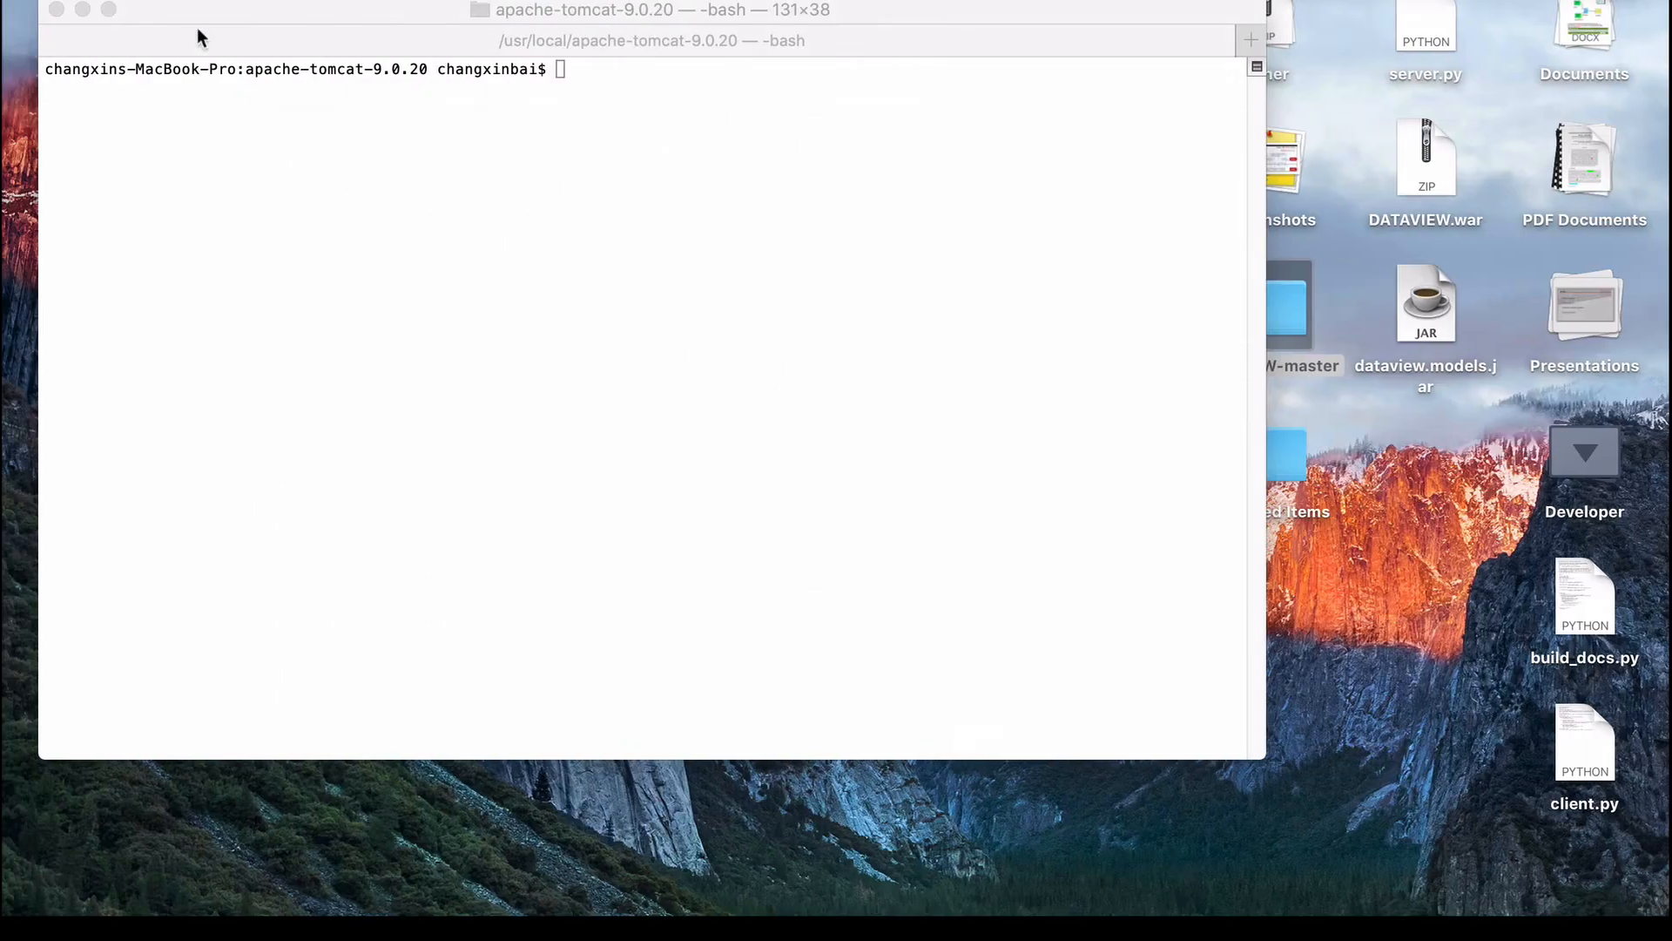
# Delete the DATAVIEW project from the Eclipse workspace.
pyautogui.click(1136, 907)
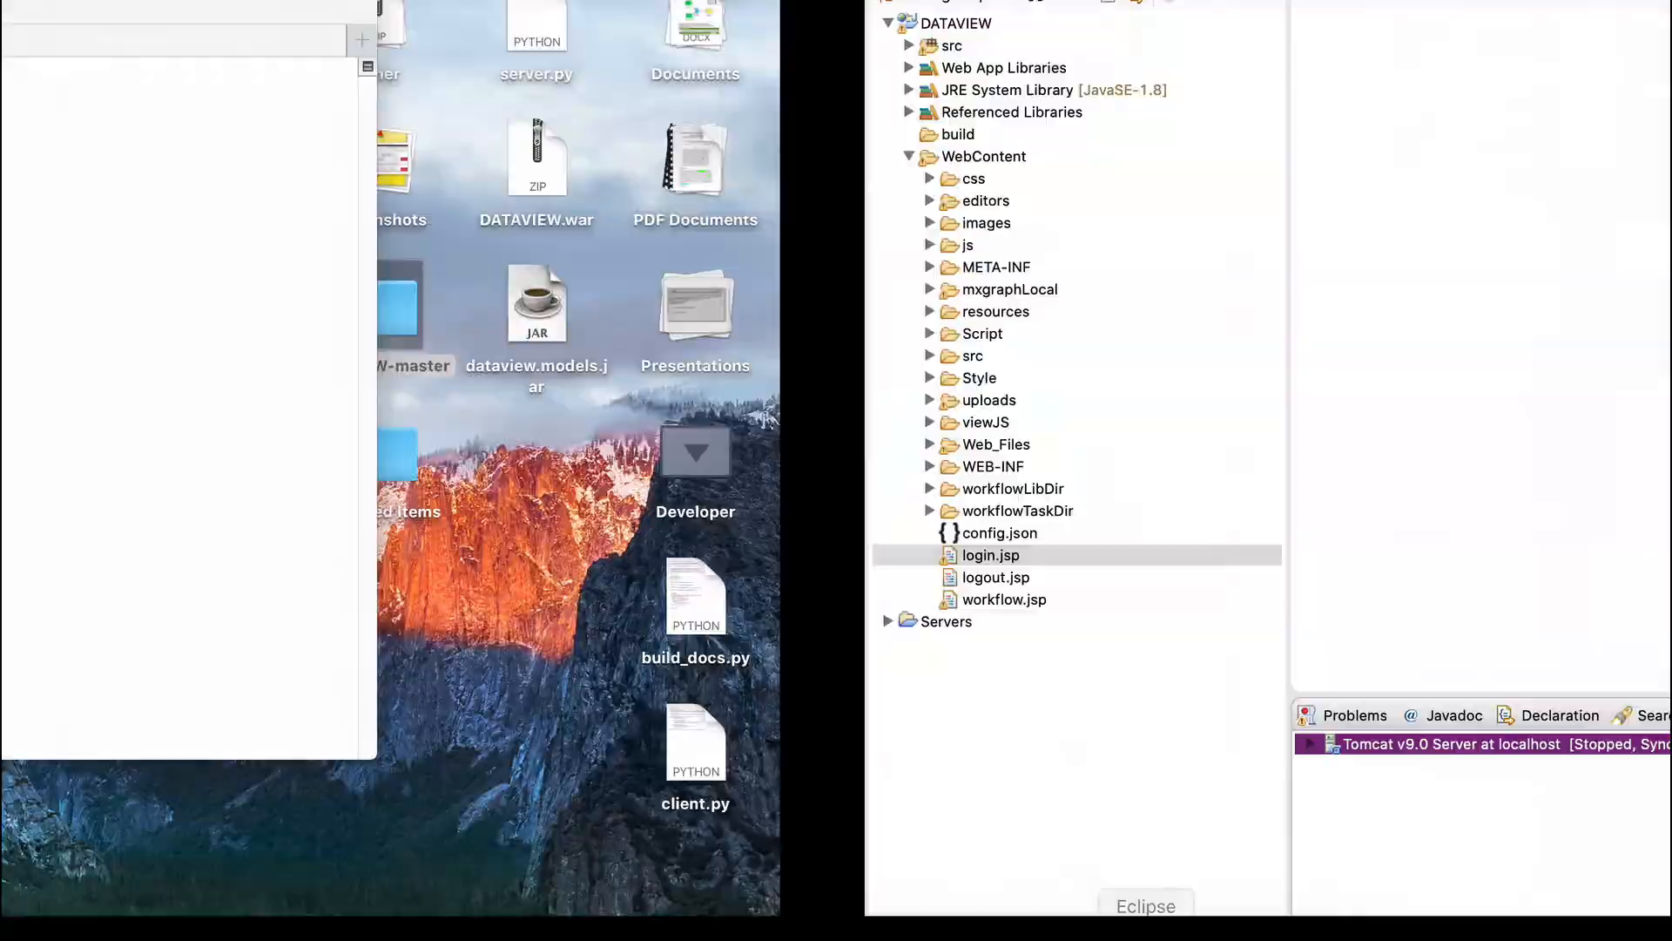
pyautogui.click(98, 26)
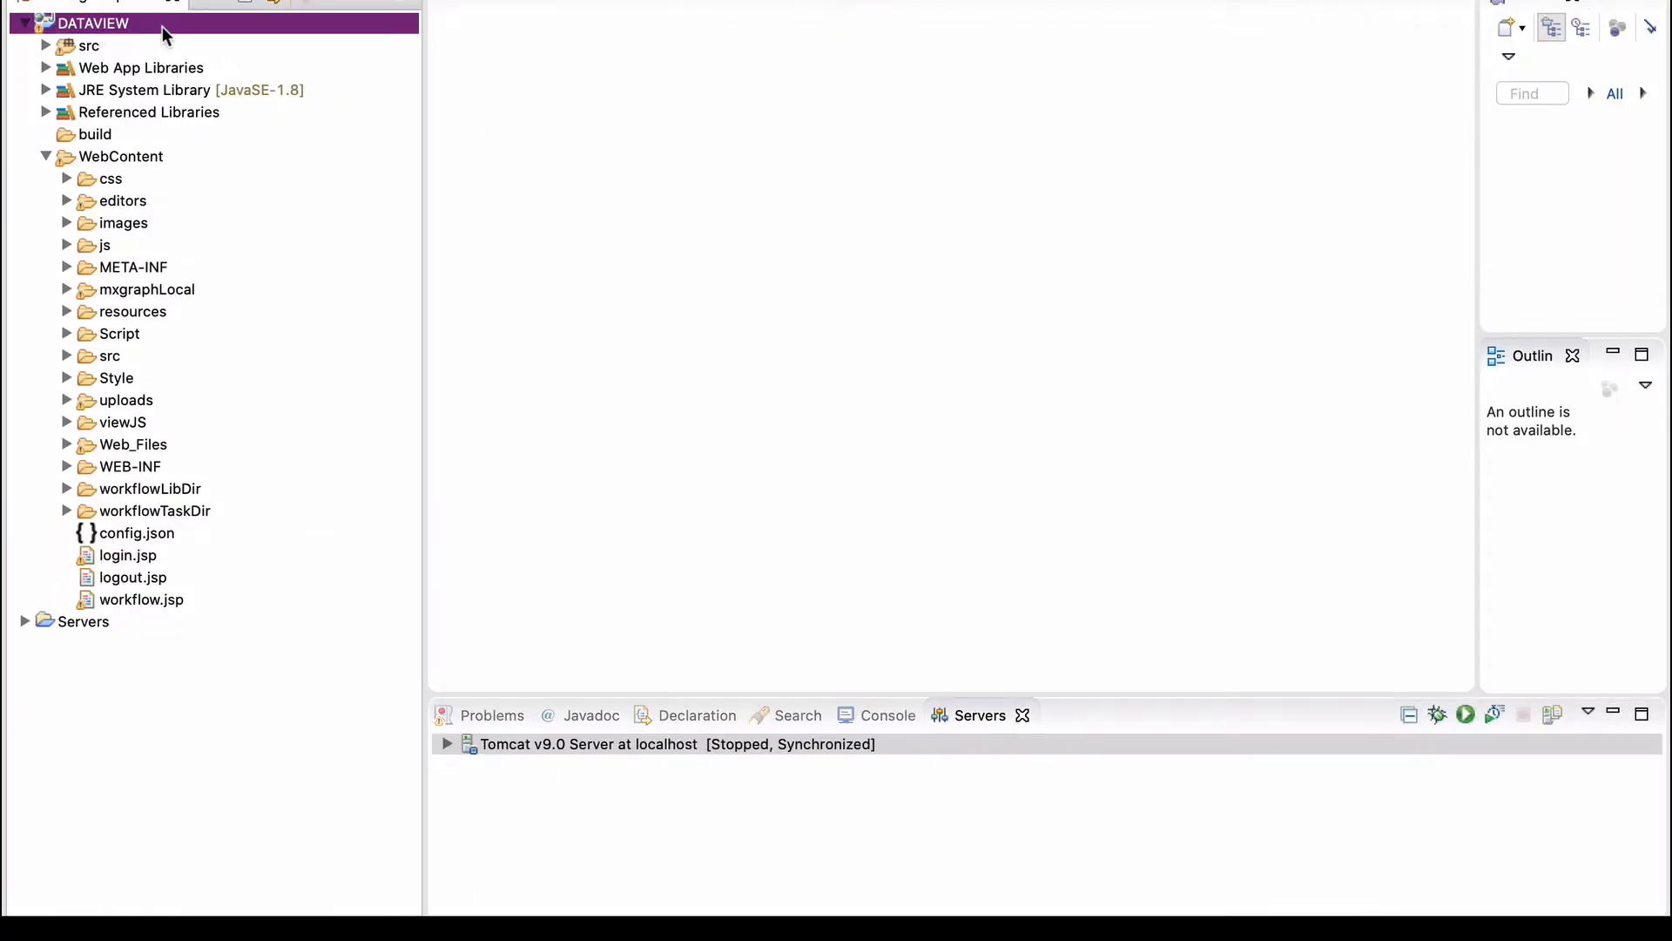
pyautogui.rightClick(168, 22)
pyautogui.click(240, 276)
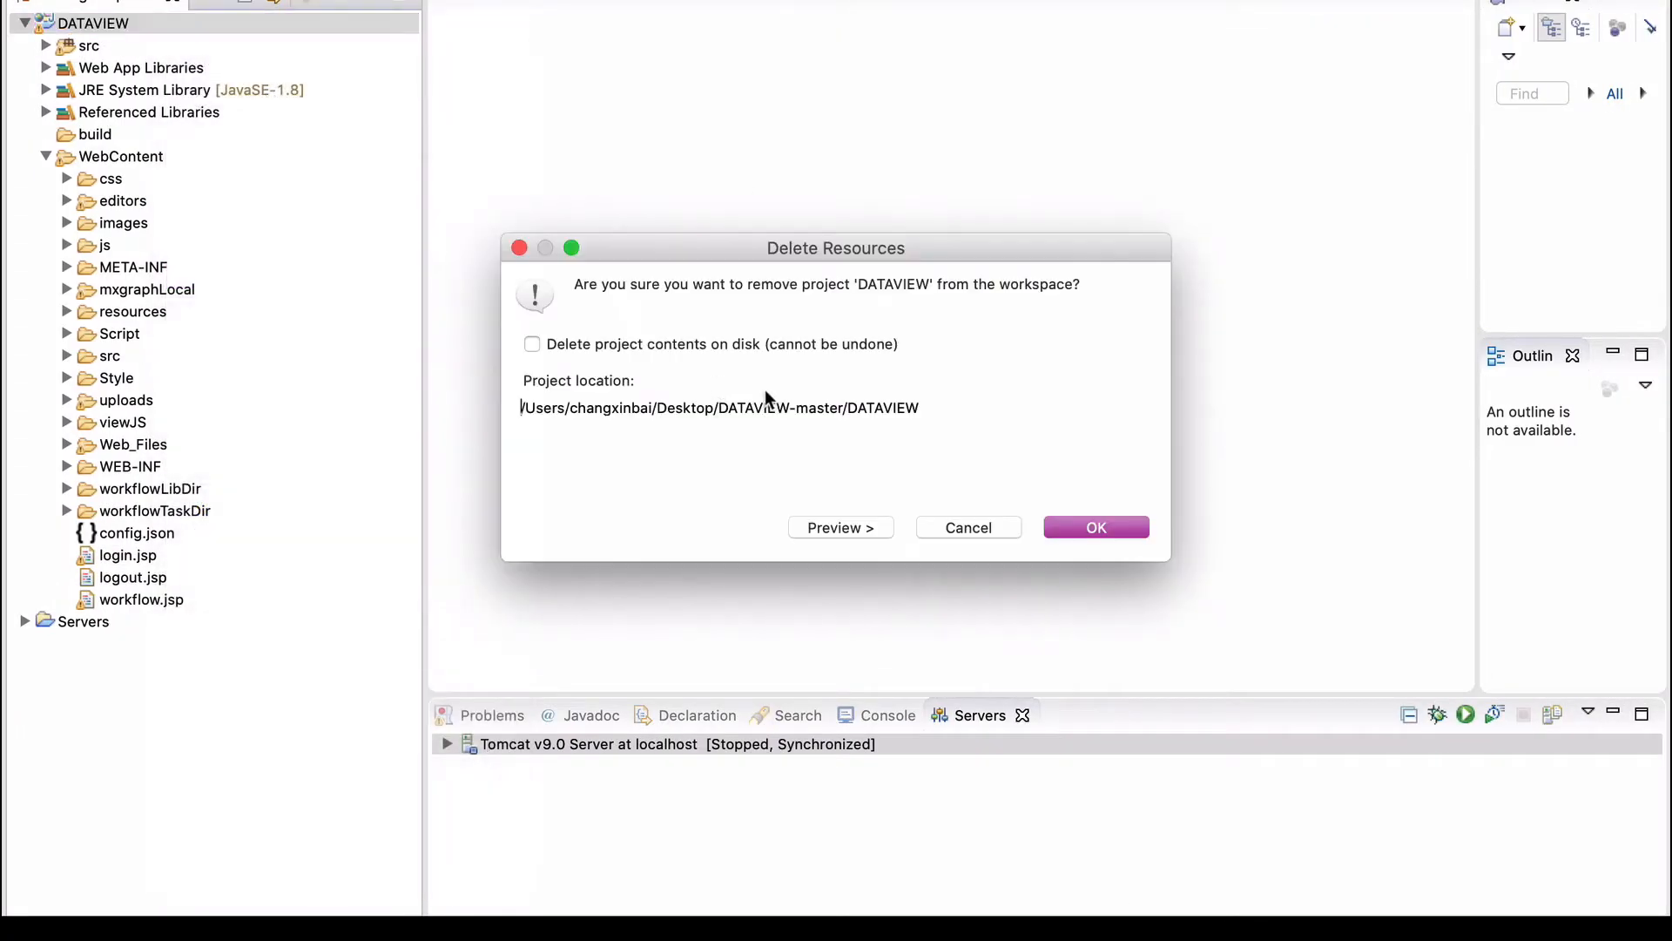
pyautogui.click(1088, 531)
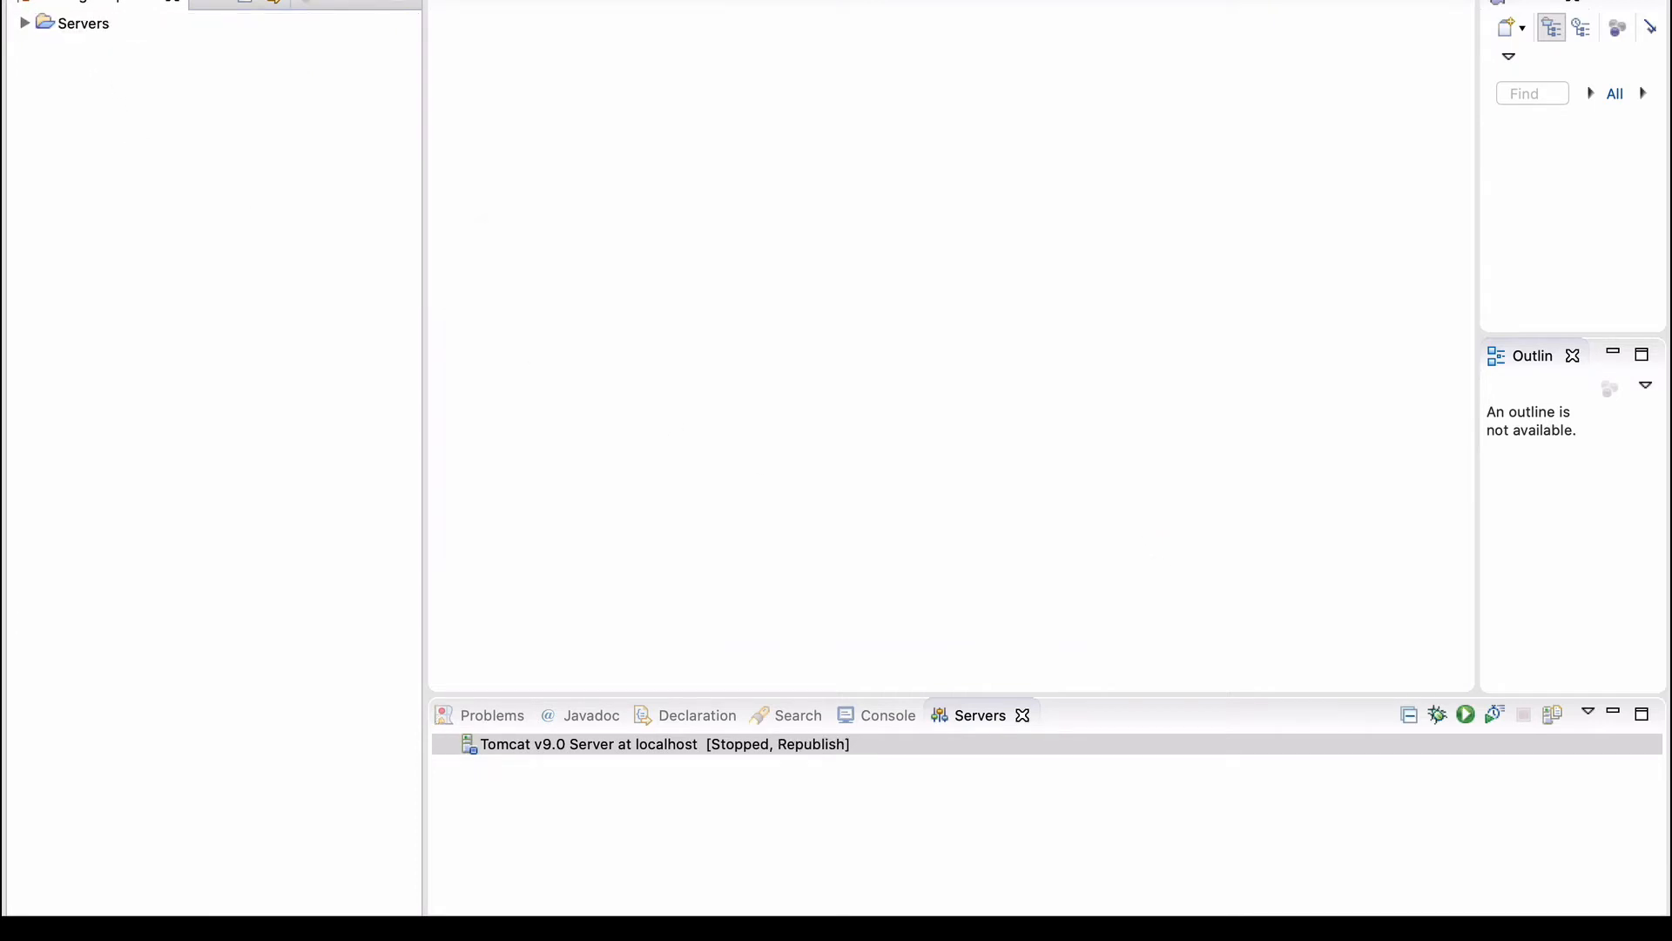
# Delete the Servers project from the workspace.
pyautogui.click(86, 26)
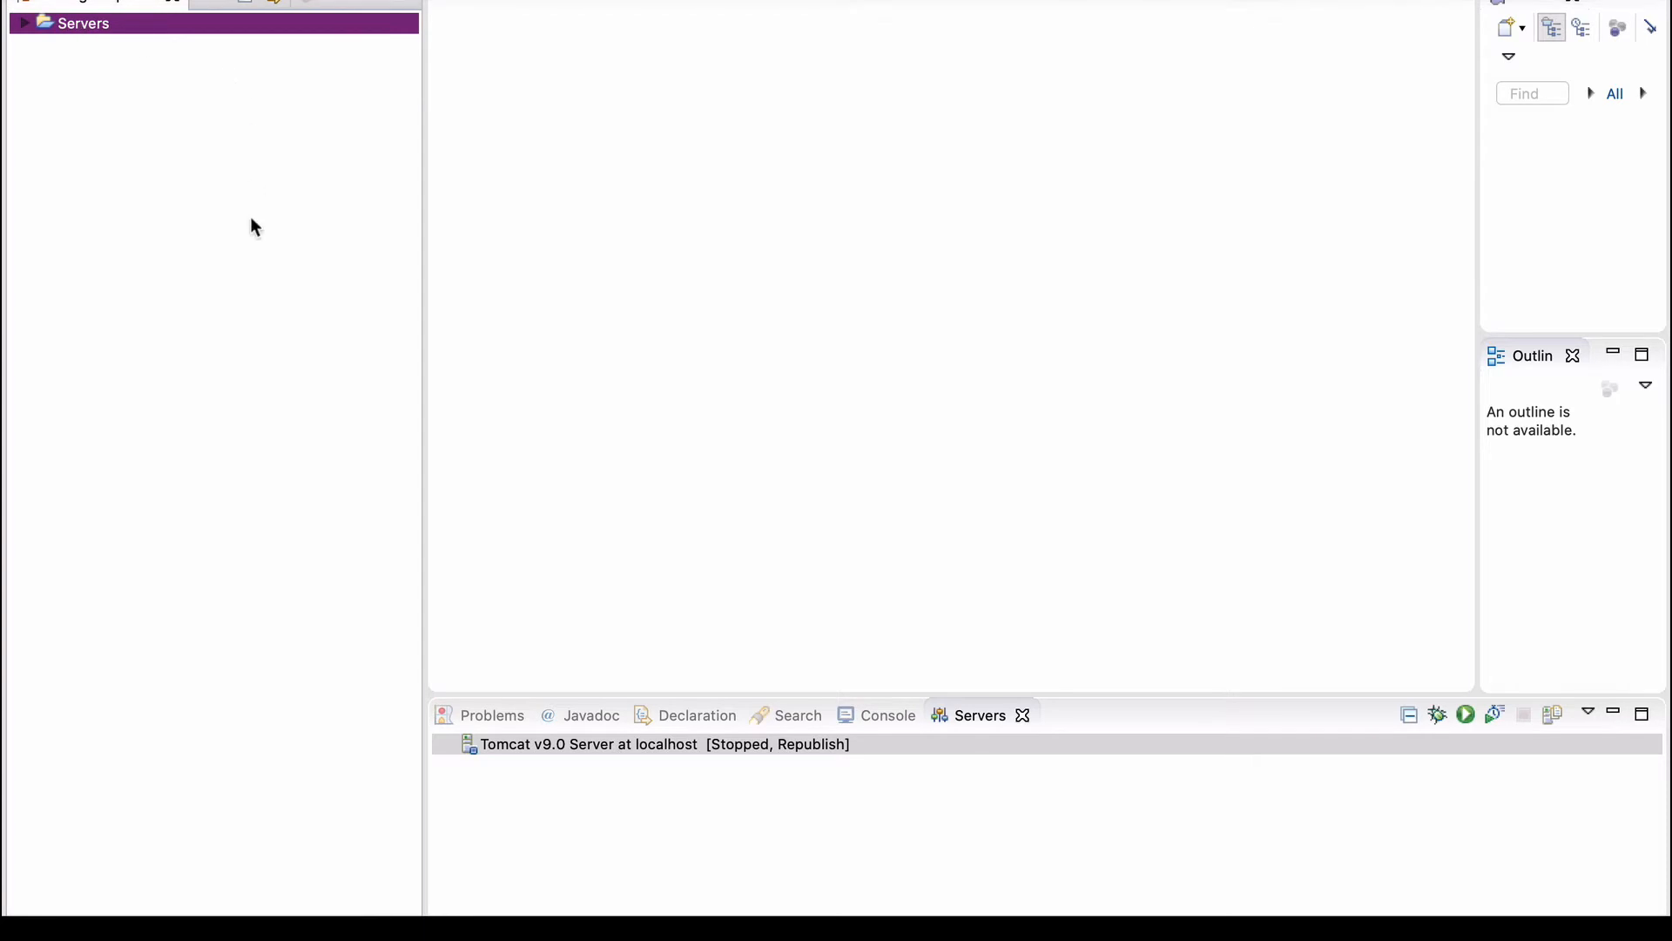
pyautogui.rightClick(200, 27)
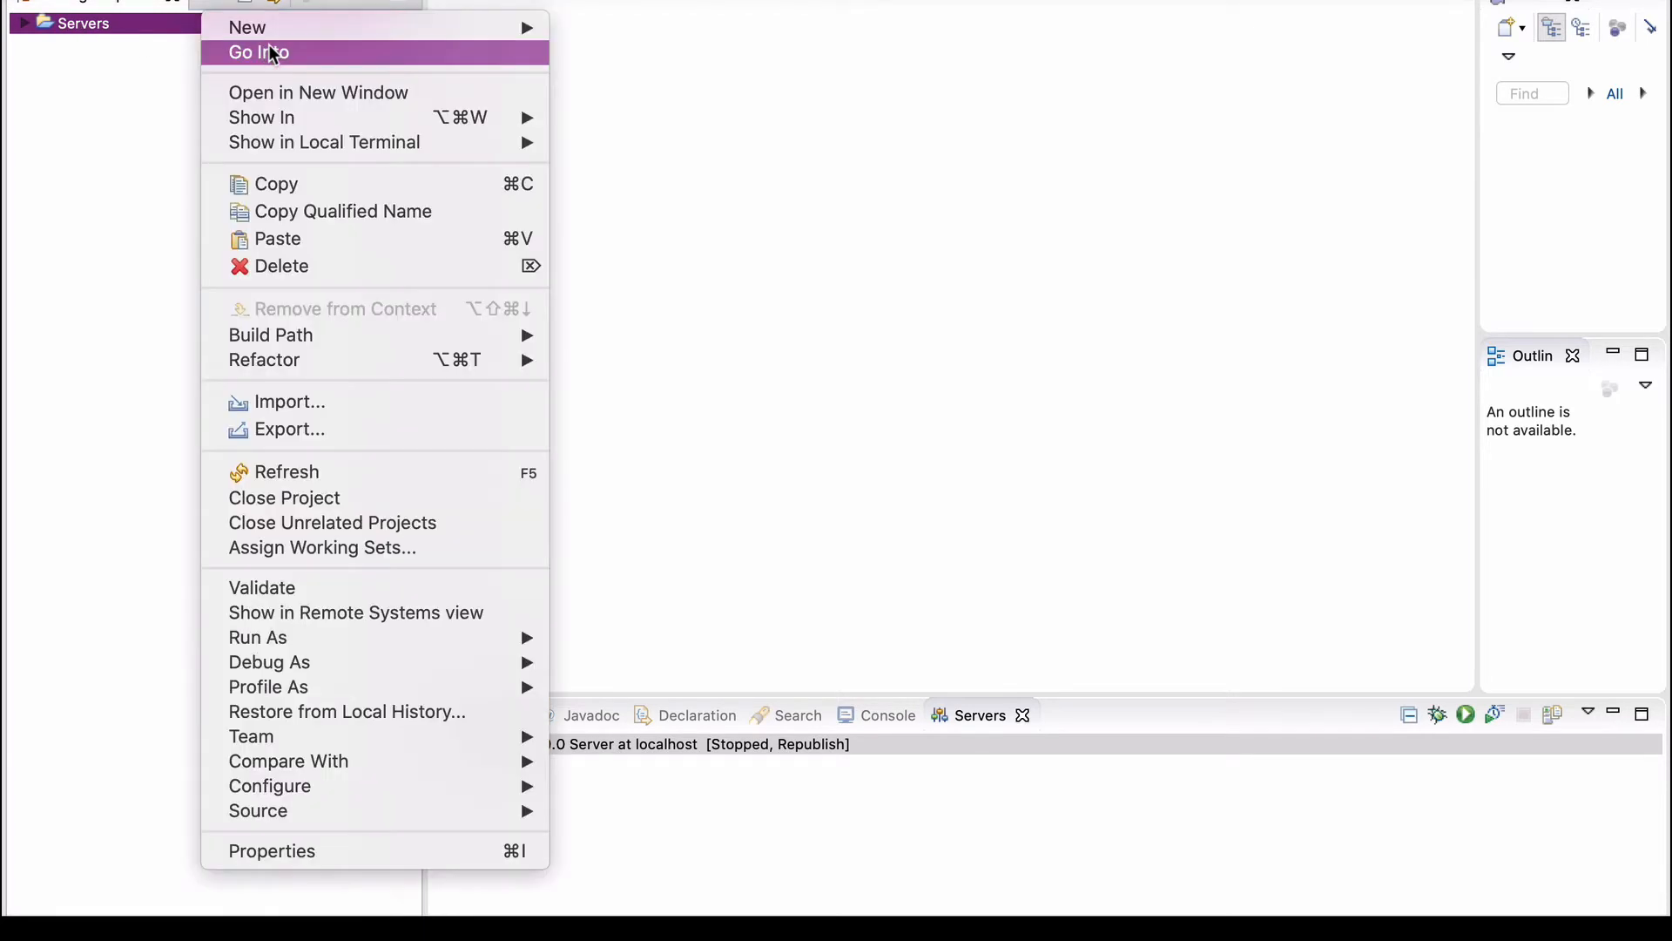
pyautogui.click(279, 263)
pyautogui.click(1099, 531)
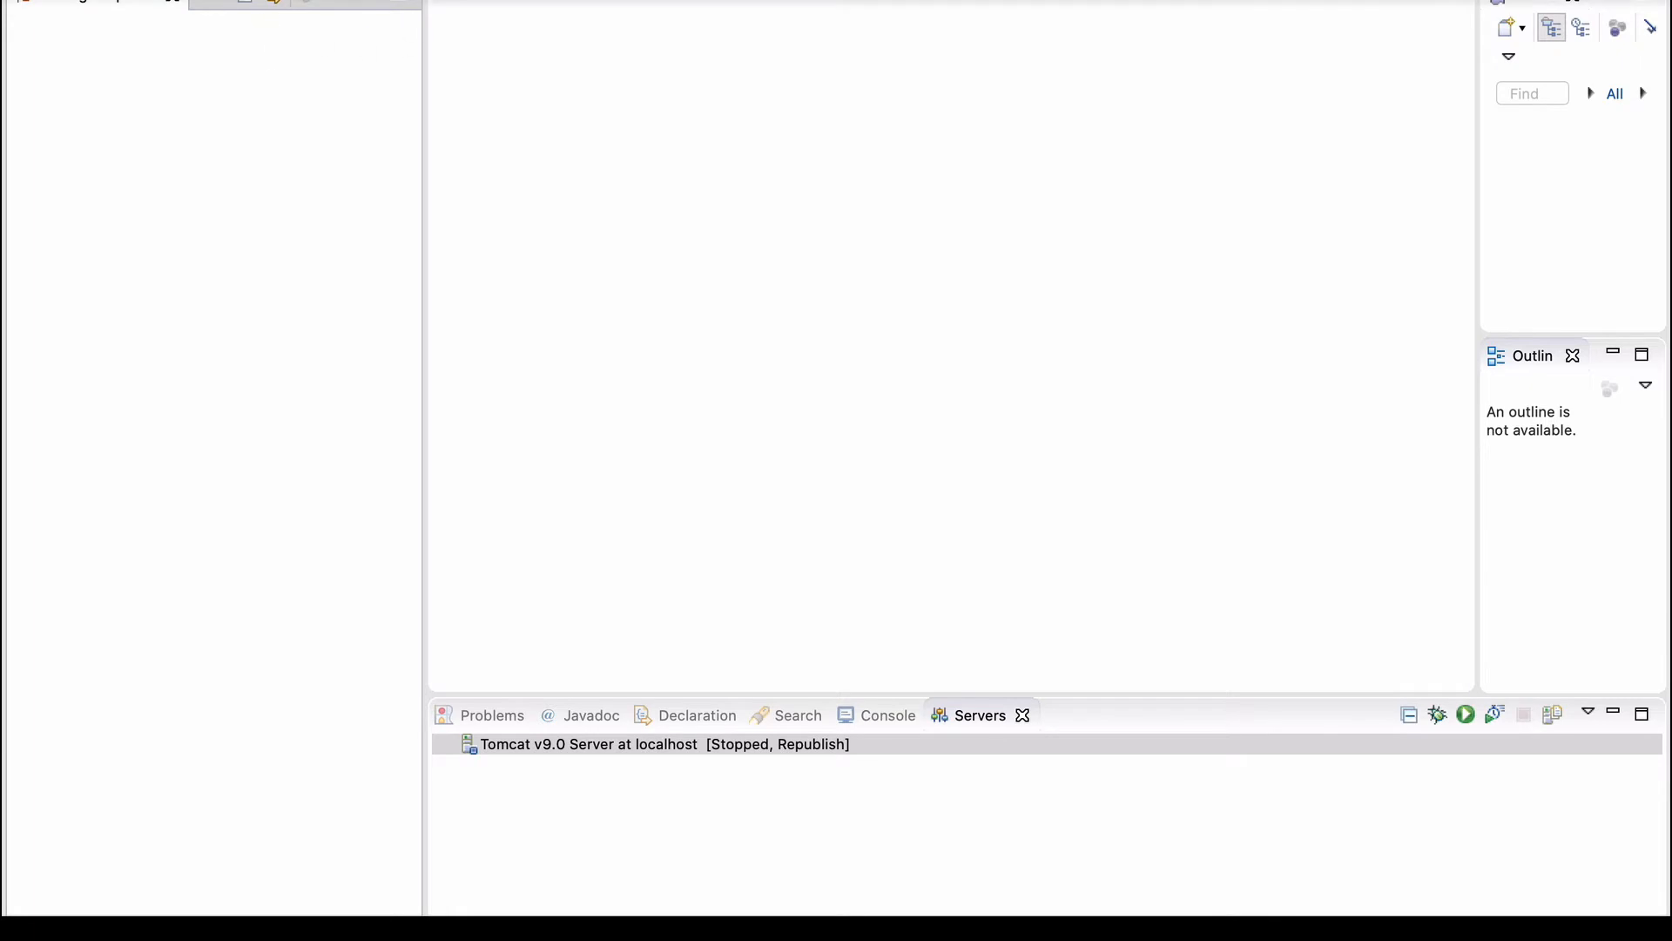
# Start a General > Projects from Folder or Archive import.
pyautogui.click(173, 1)
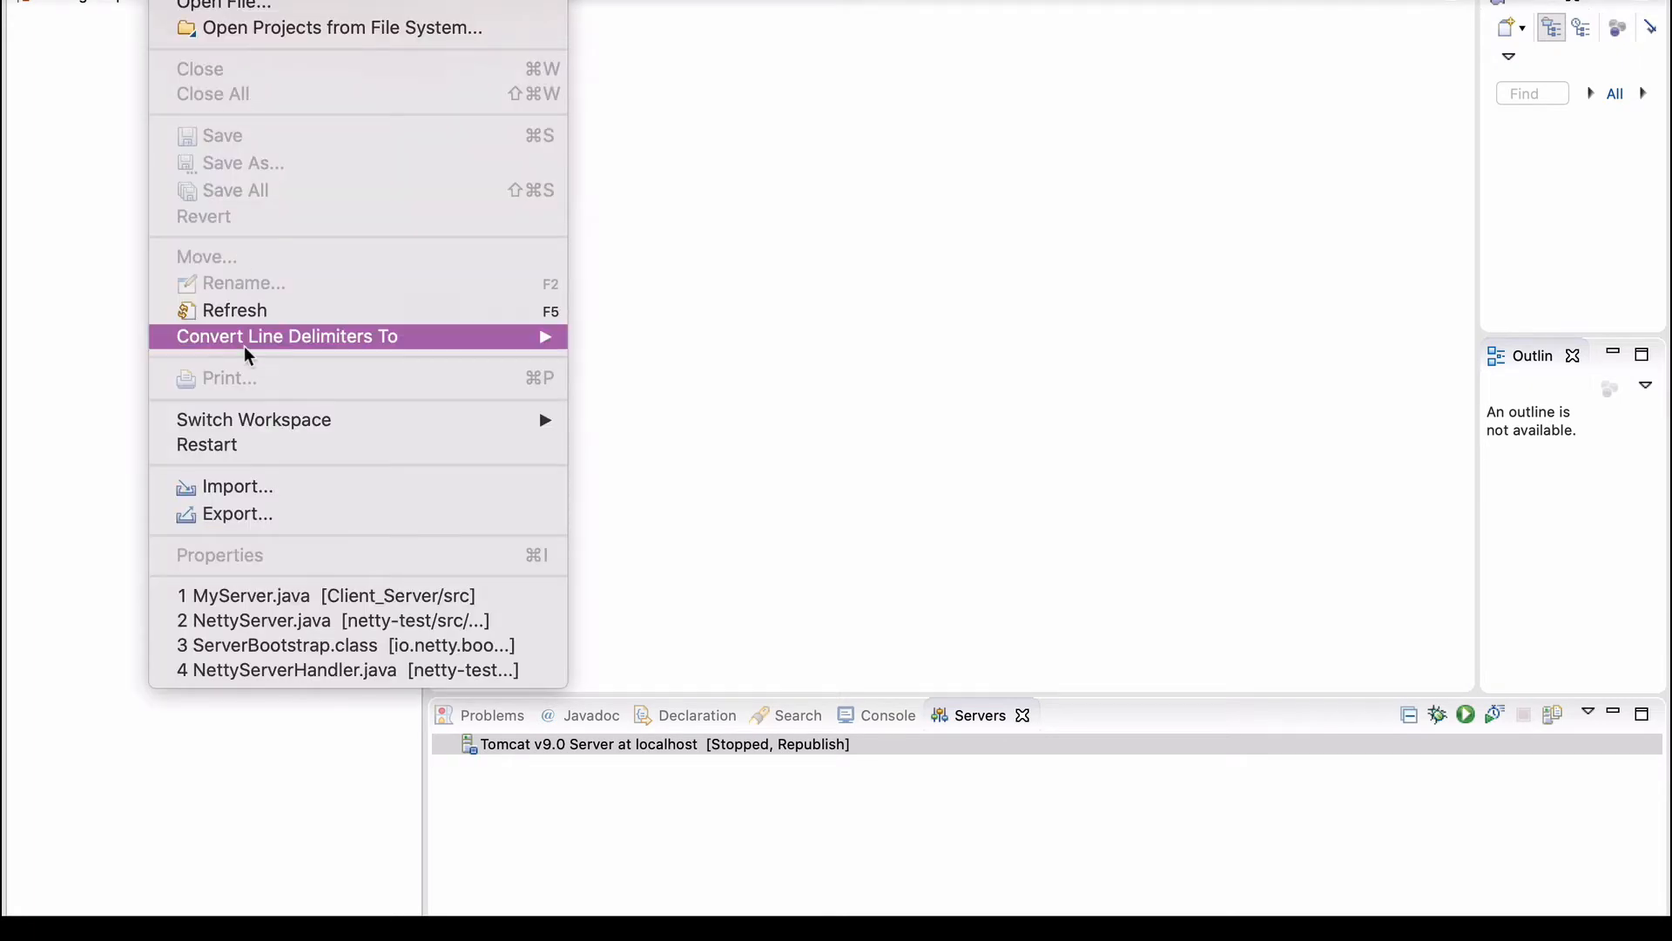
pyautogui.click(234, 486)
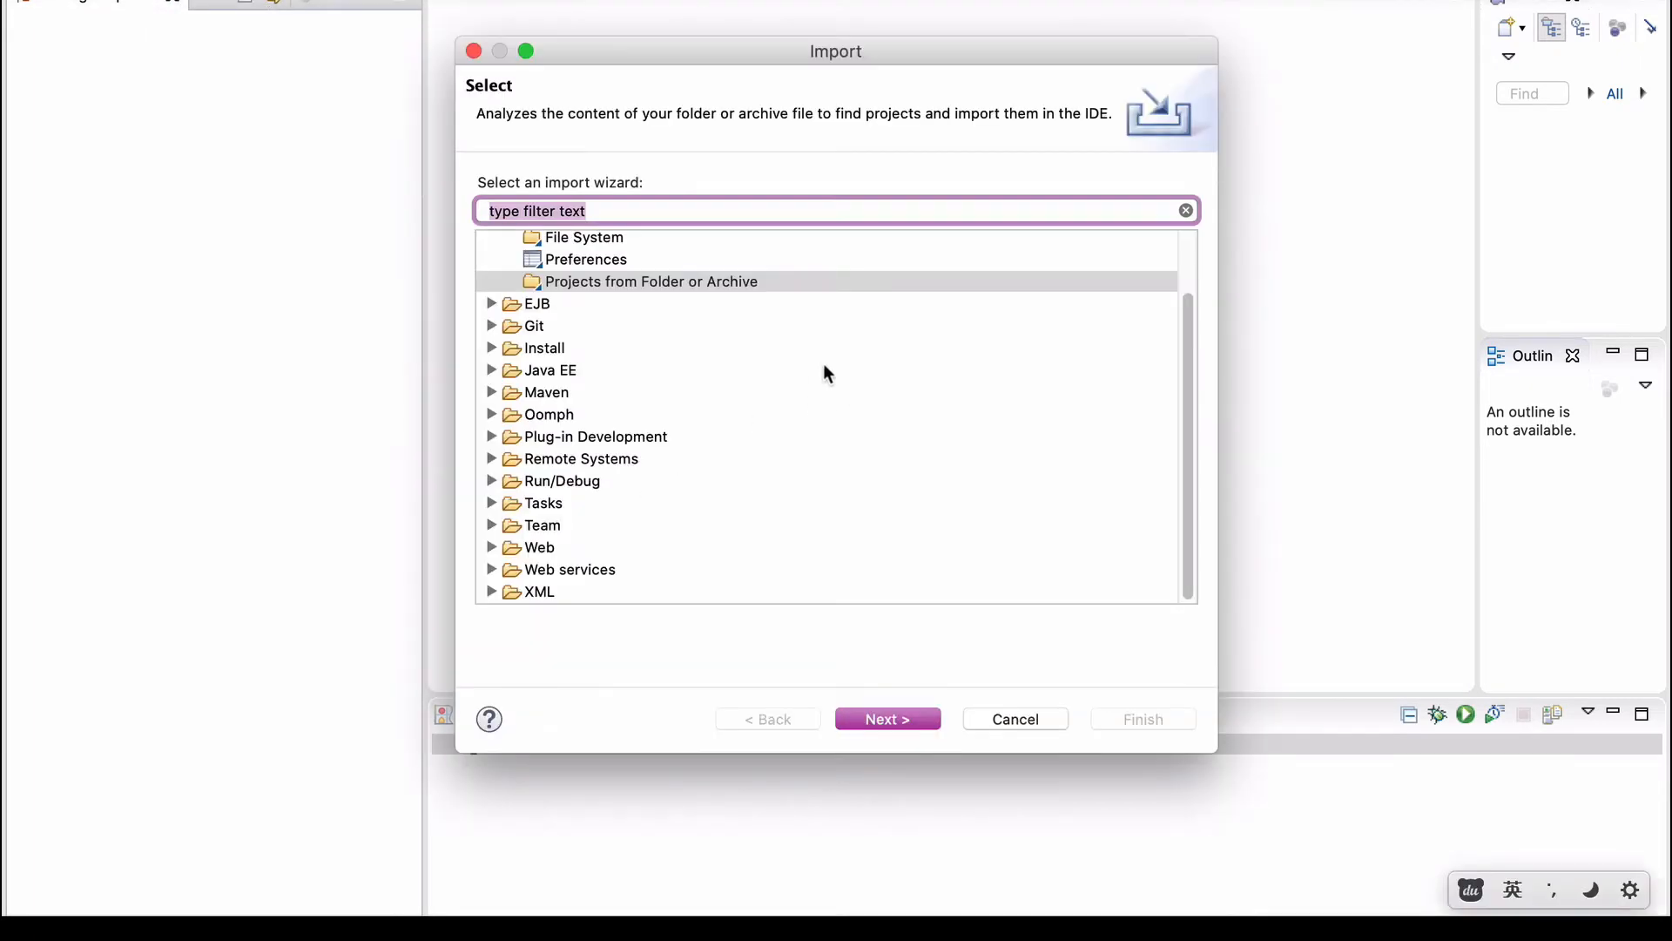
pyautogui.scroll(3, 656, 304)
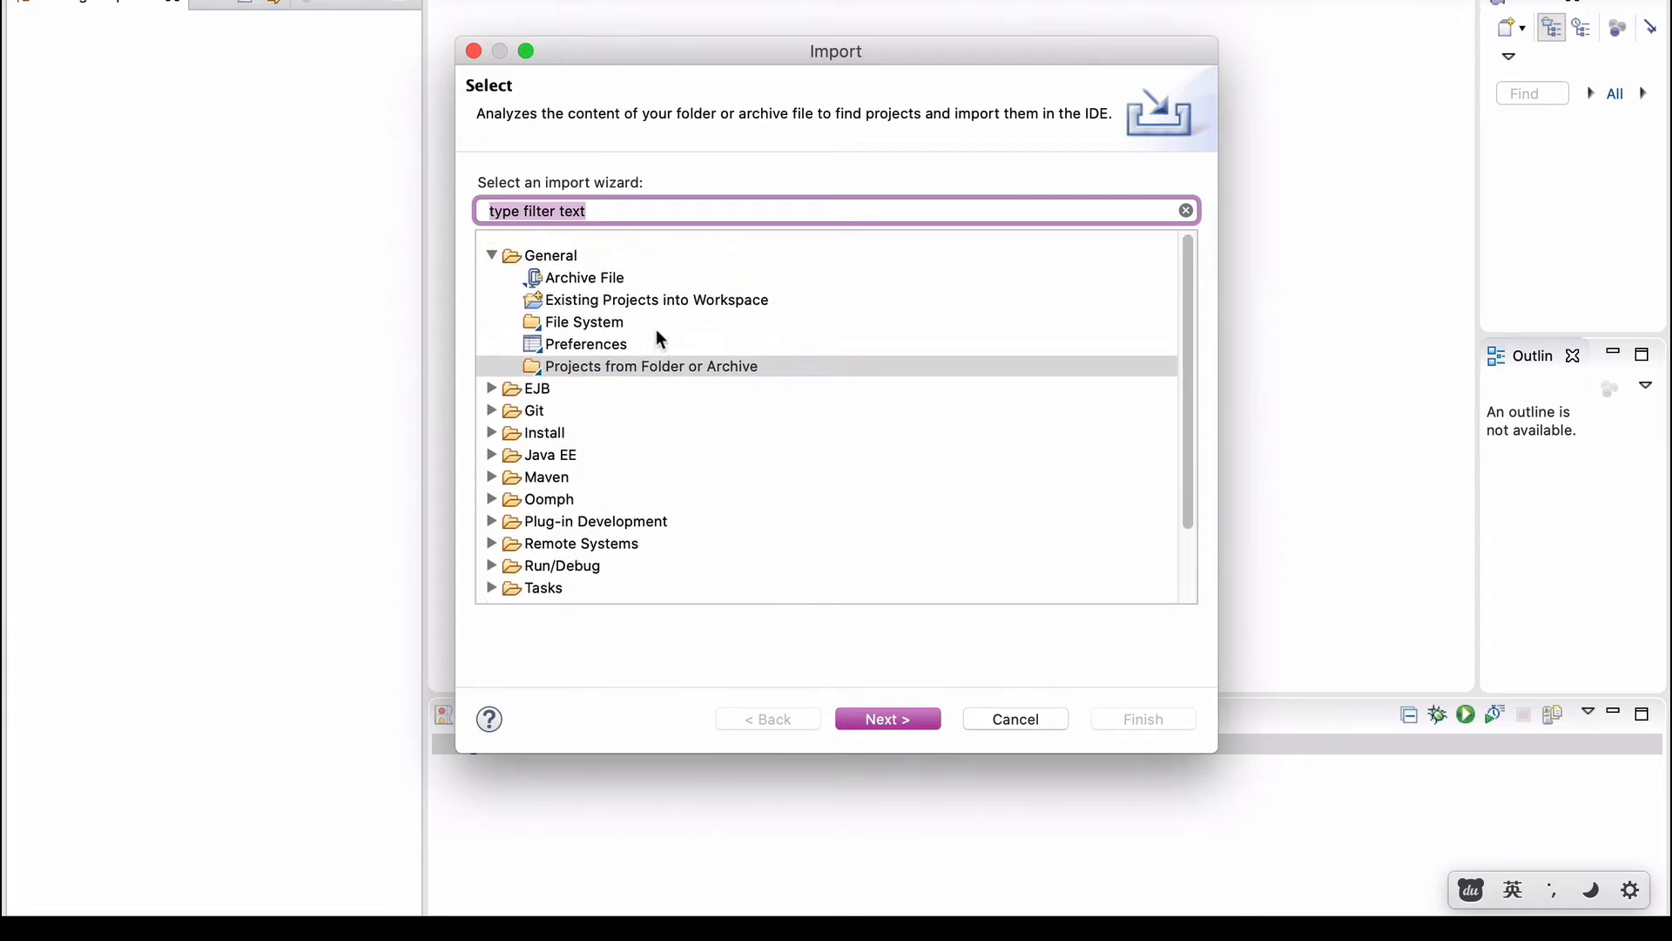
pyautogui.click(561, 249)
pyautogui.click(622, 352)
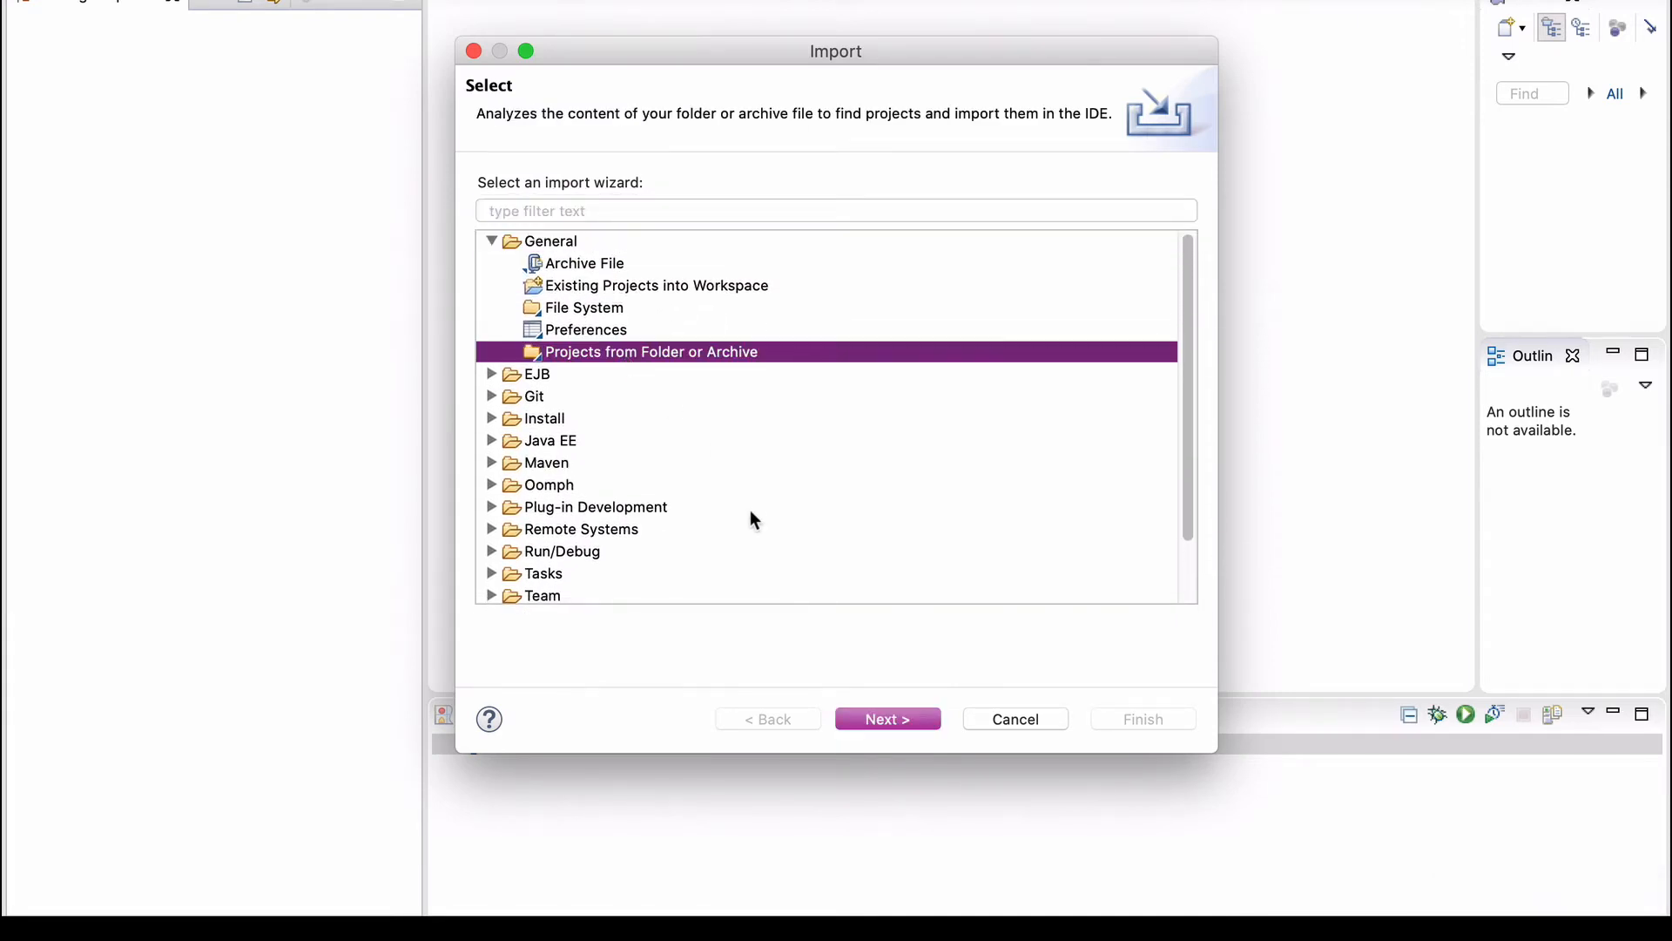
pyautogui.click(901, 721)
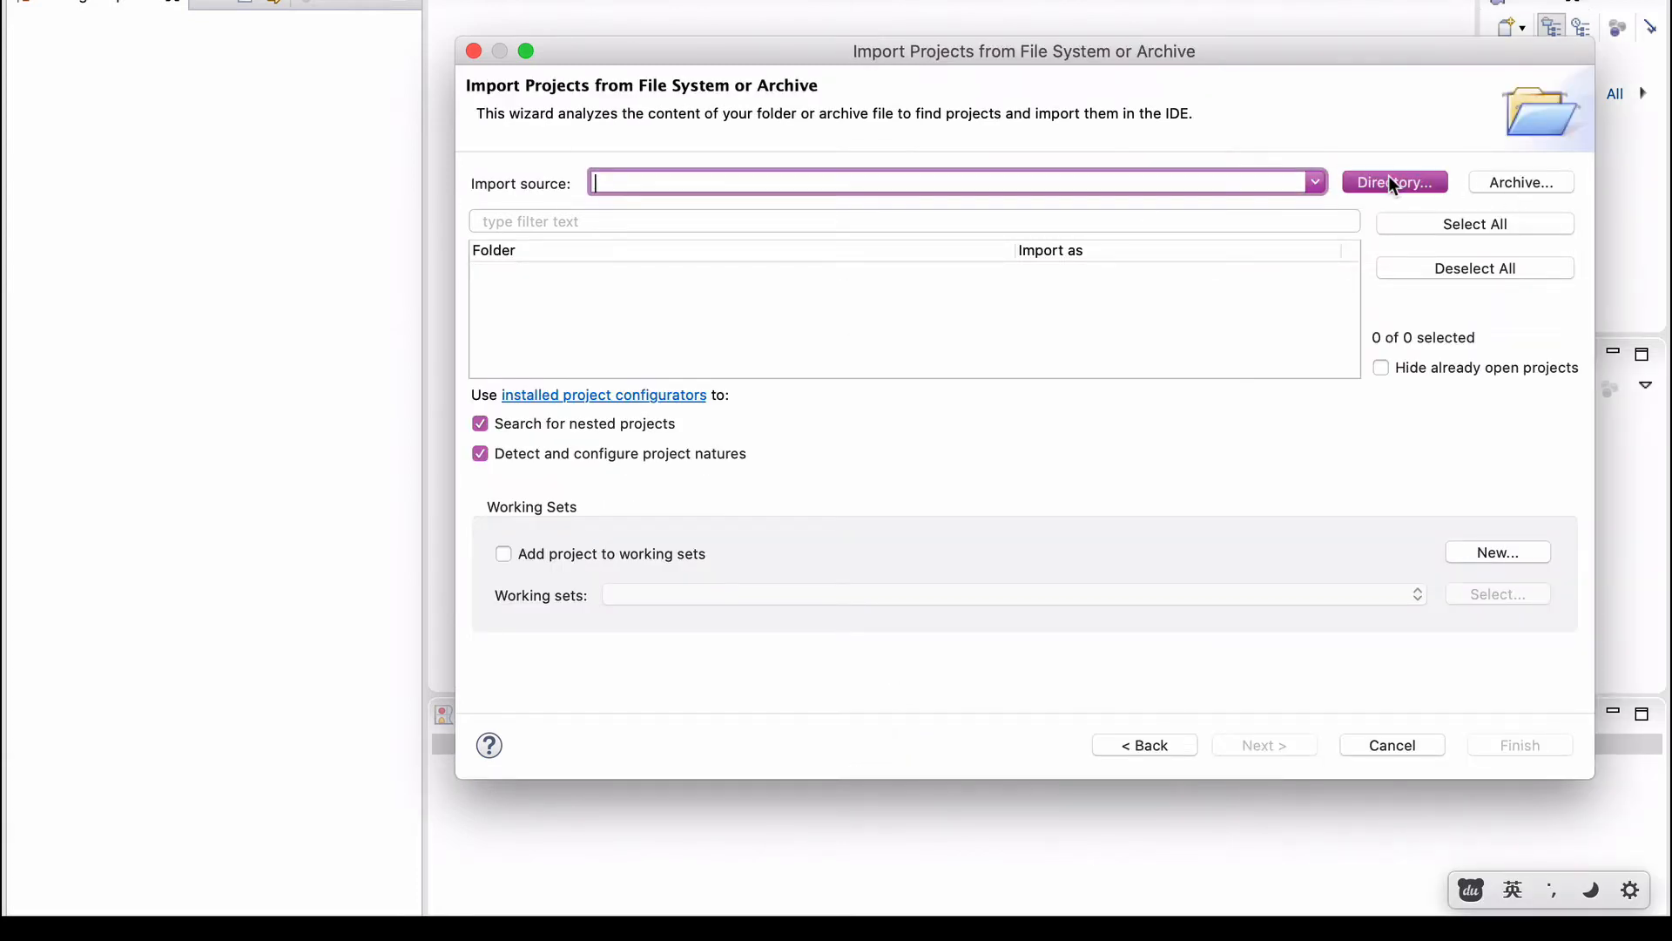
# Import the Desktop/DATAVIEW-master/DATAVIEW folder as the project source.
pyautogui.click(1388, 183)
pyautogui.click(89, 135)
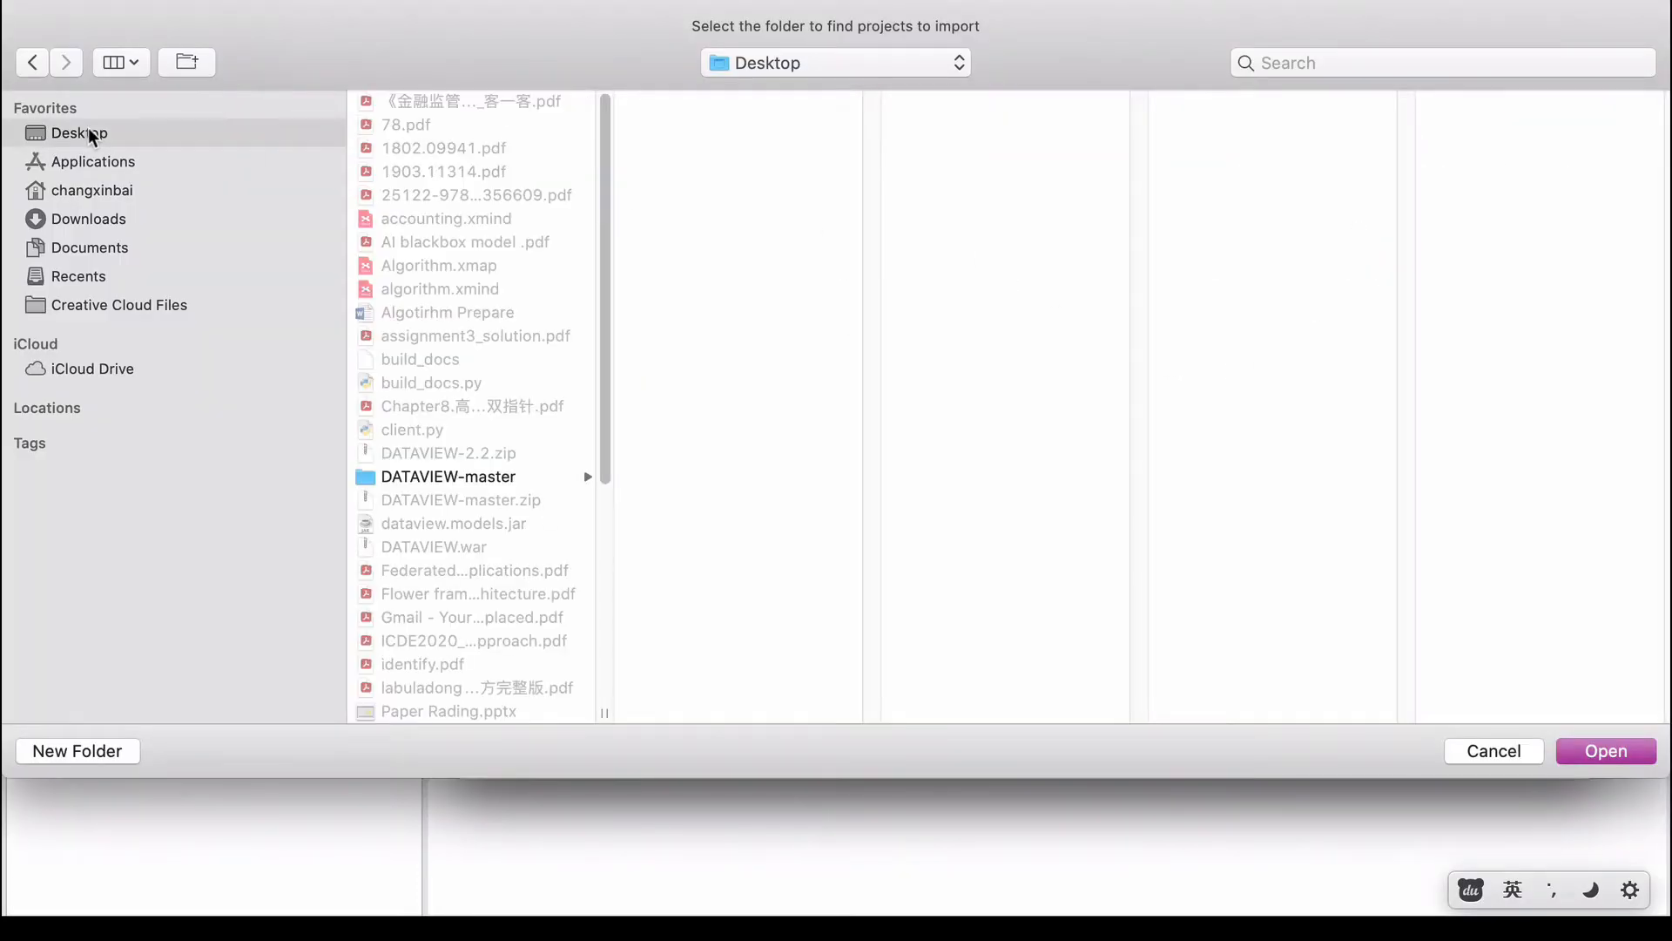
pyautogui.click(479, 480)
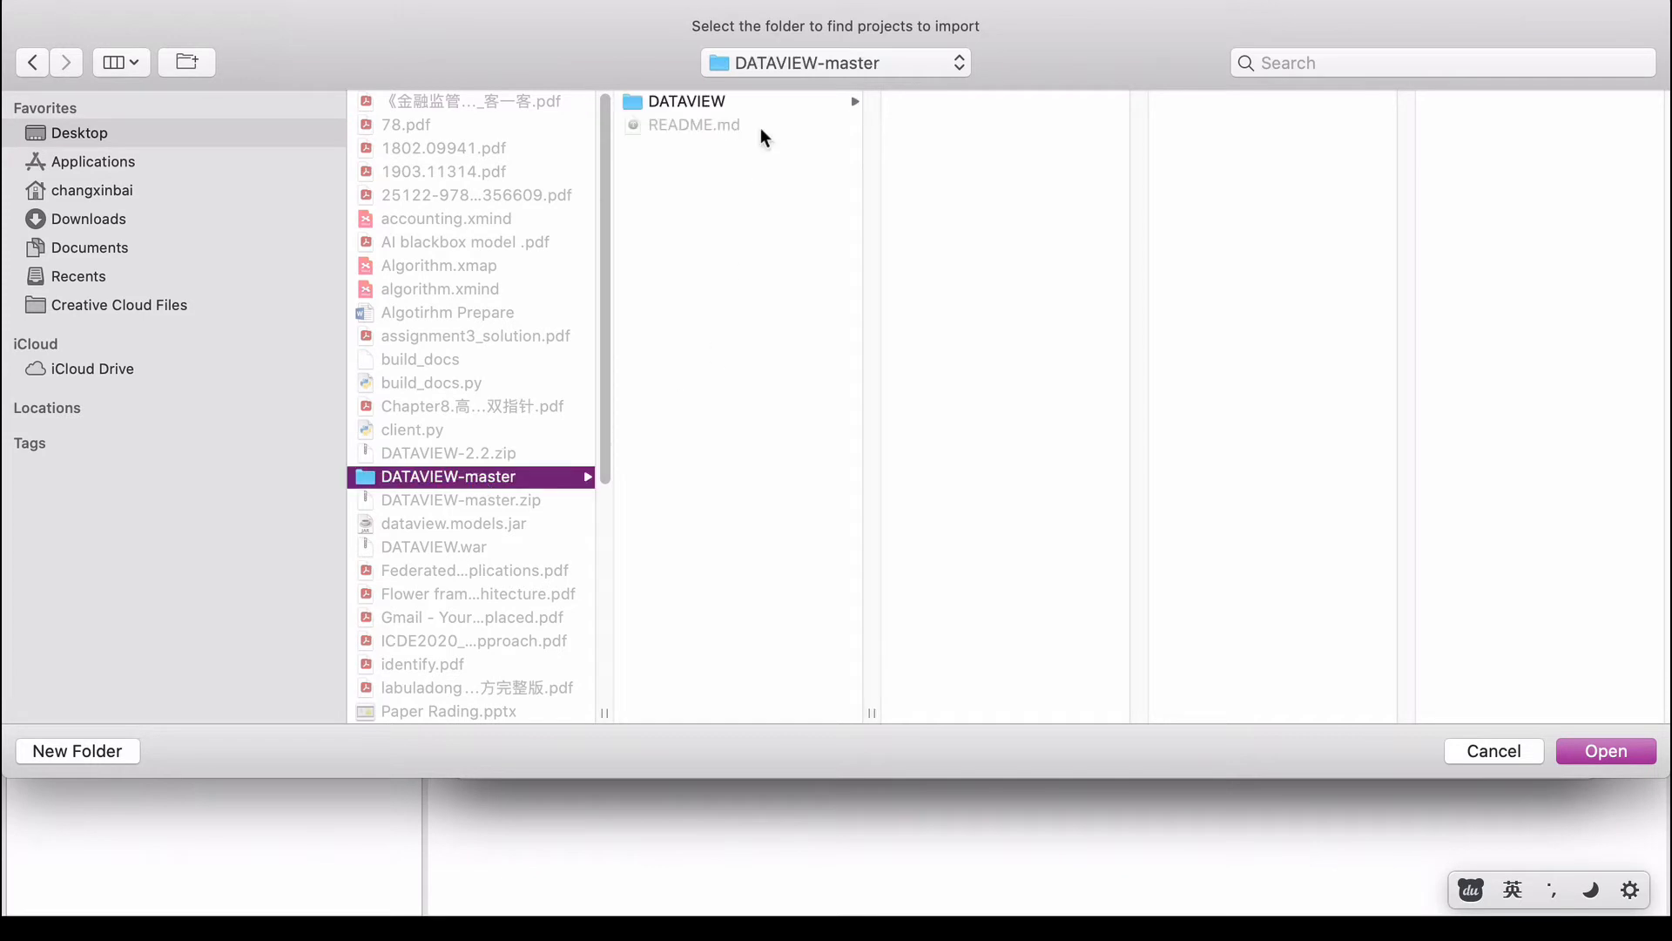
pyautogui.click(732, 103)
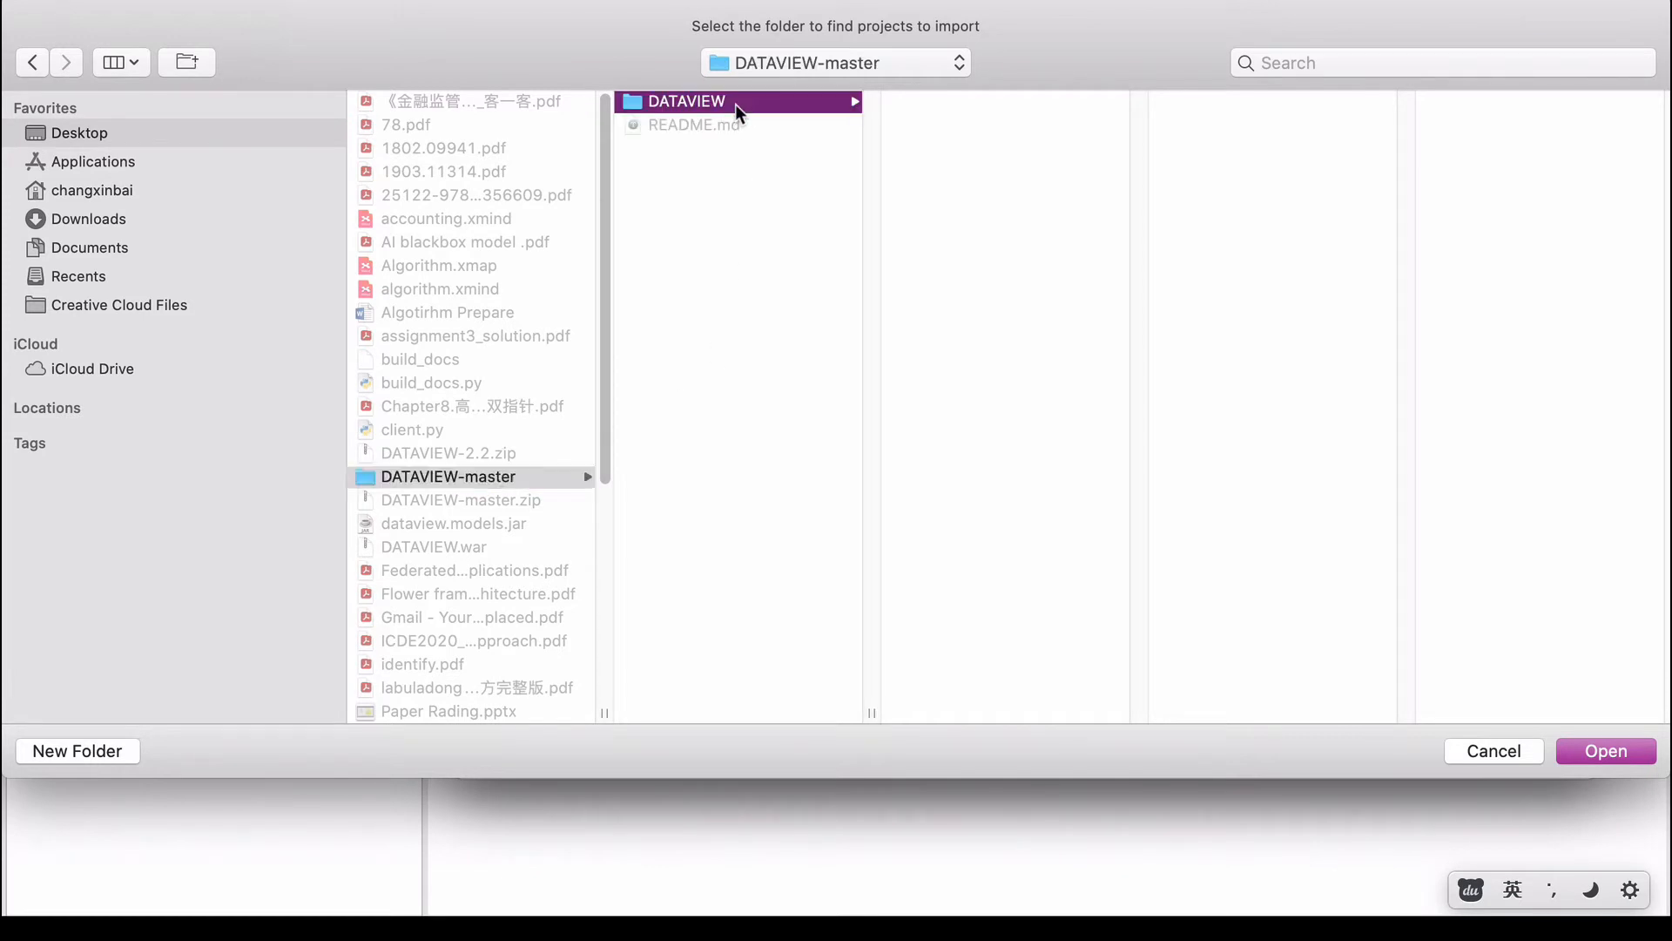
pyautogui.click(1601, 749)
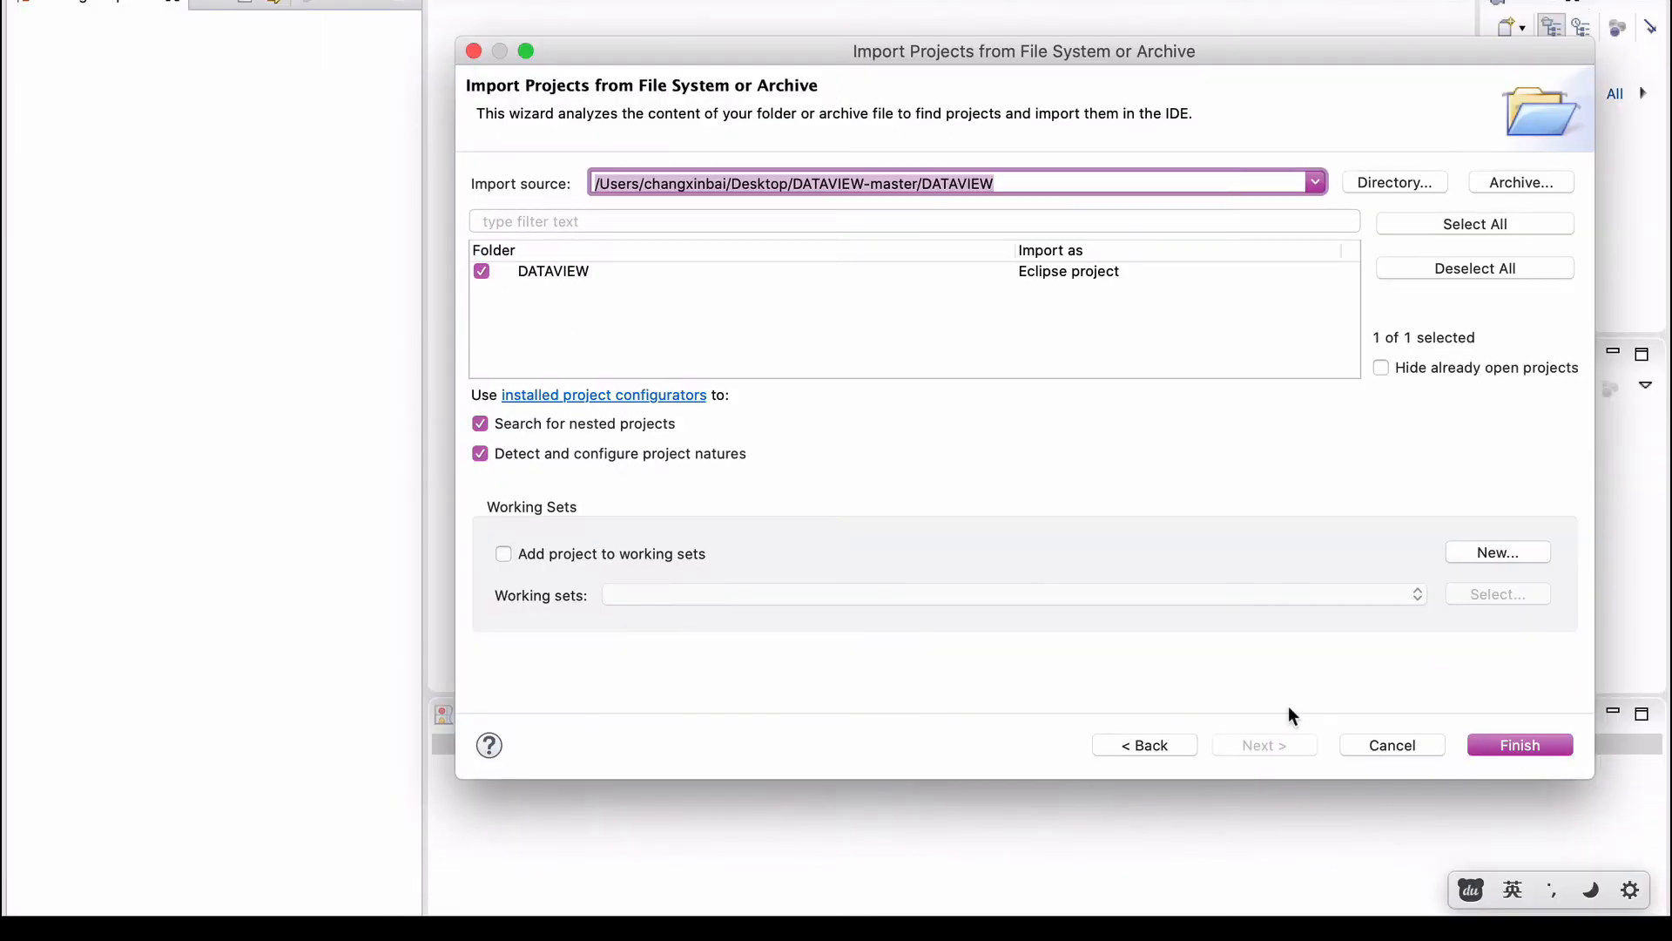
pyautogui.click(1520, 747)
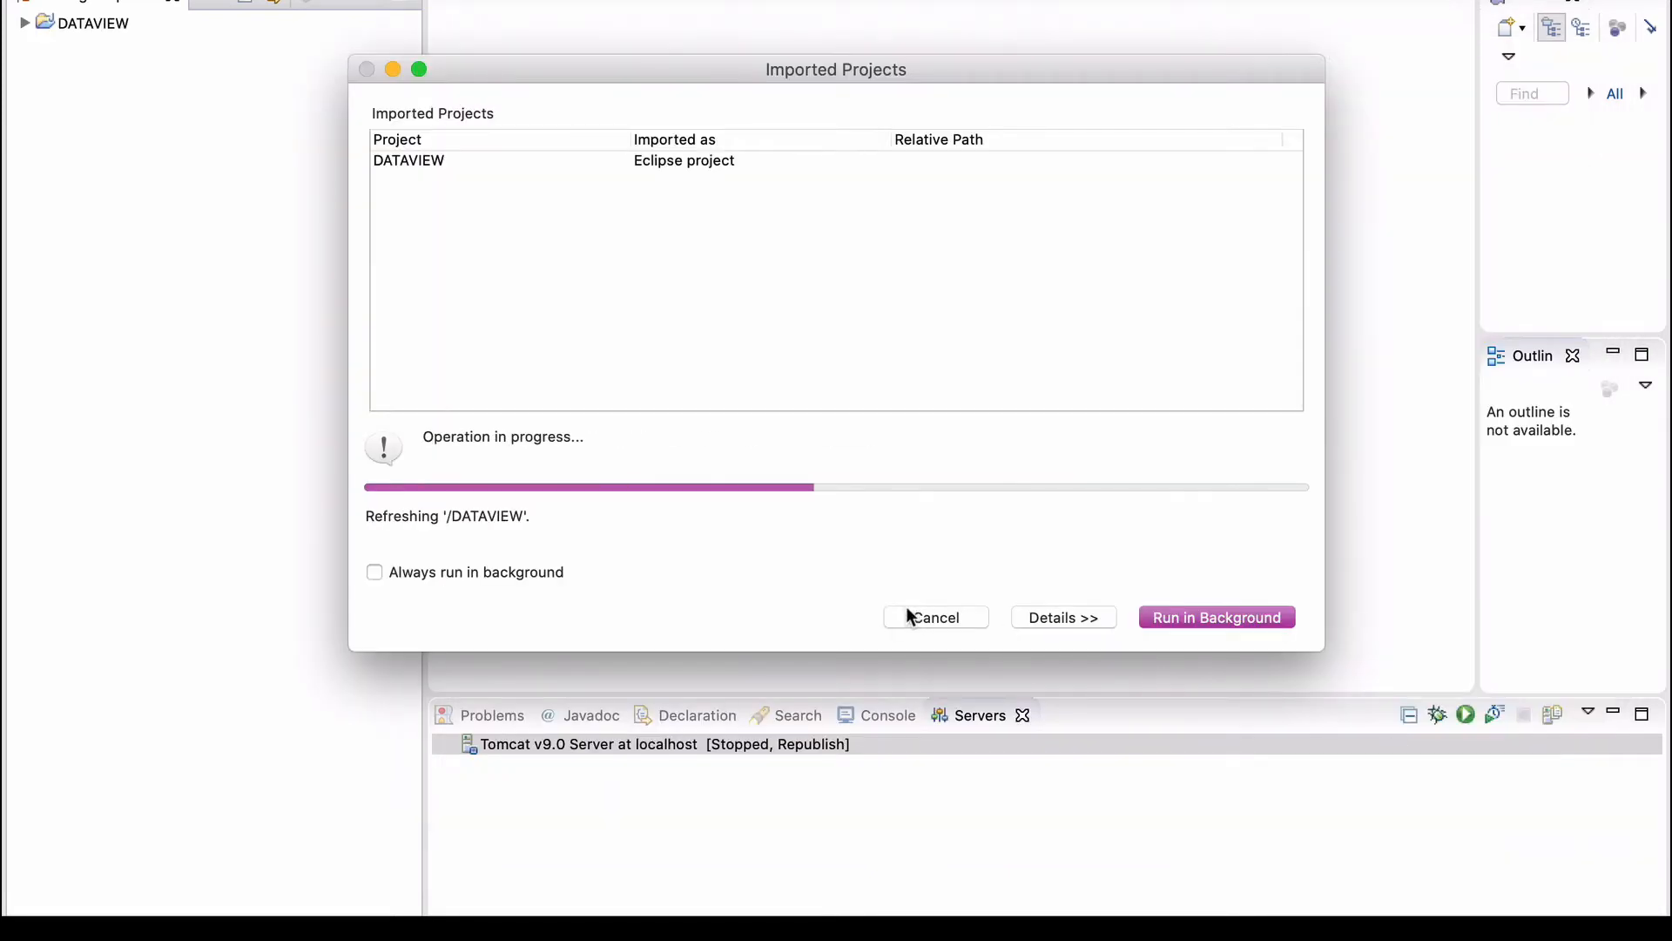
# Expand the imported DATAVIEW project tree and bring up its context menu.
pyautogui.click(24, 24)
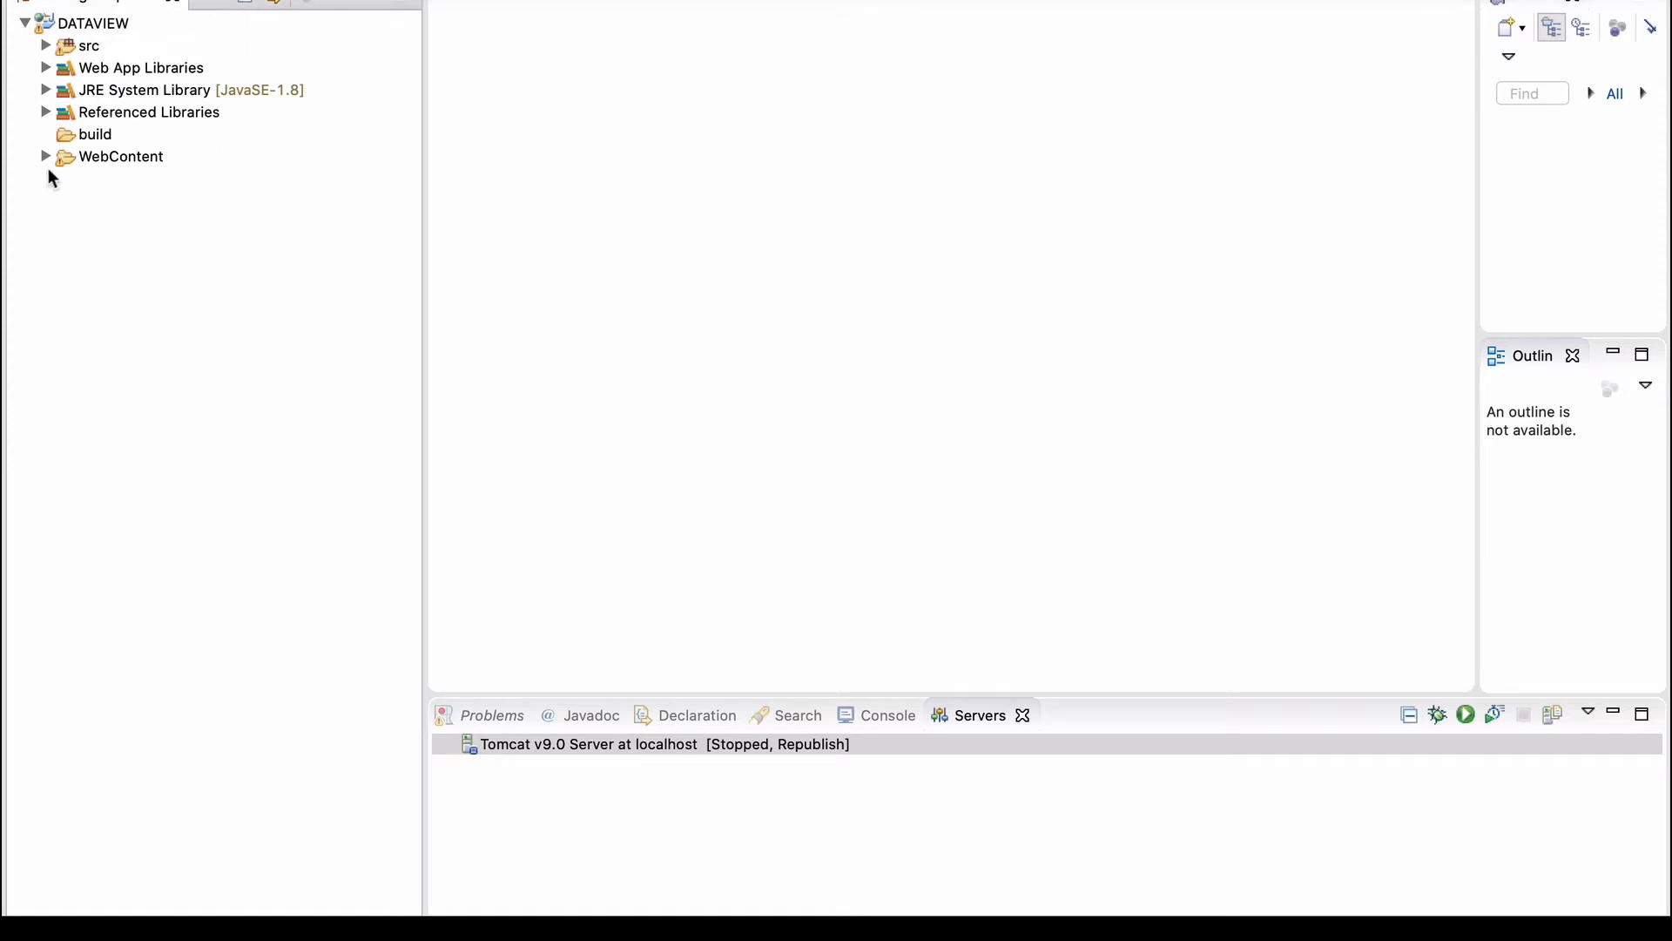
pyautogui.click(111, 29)
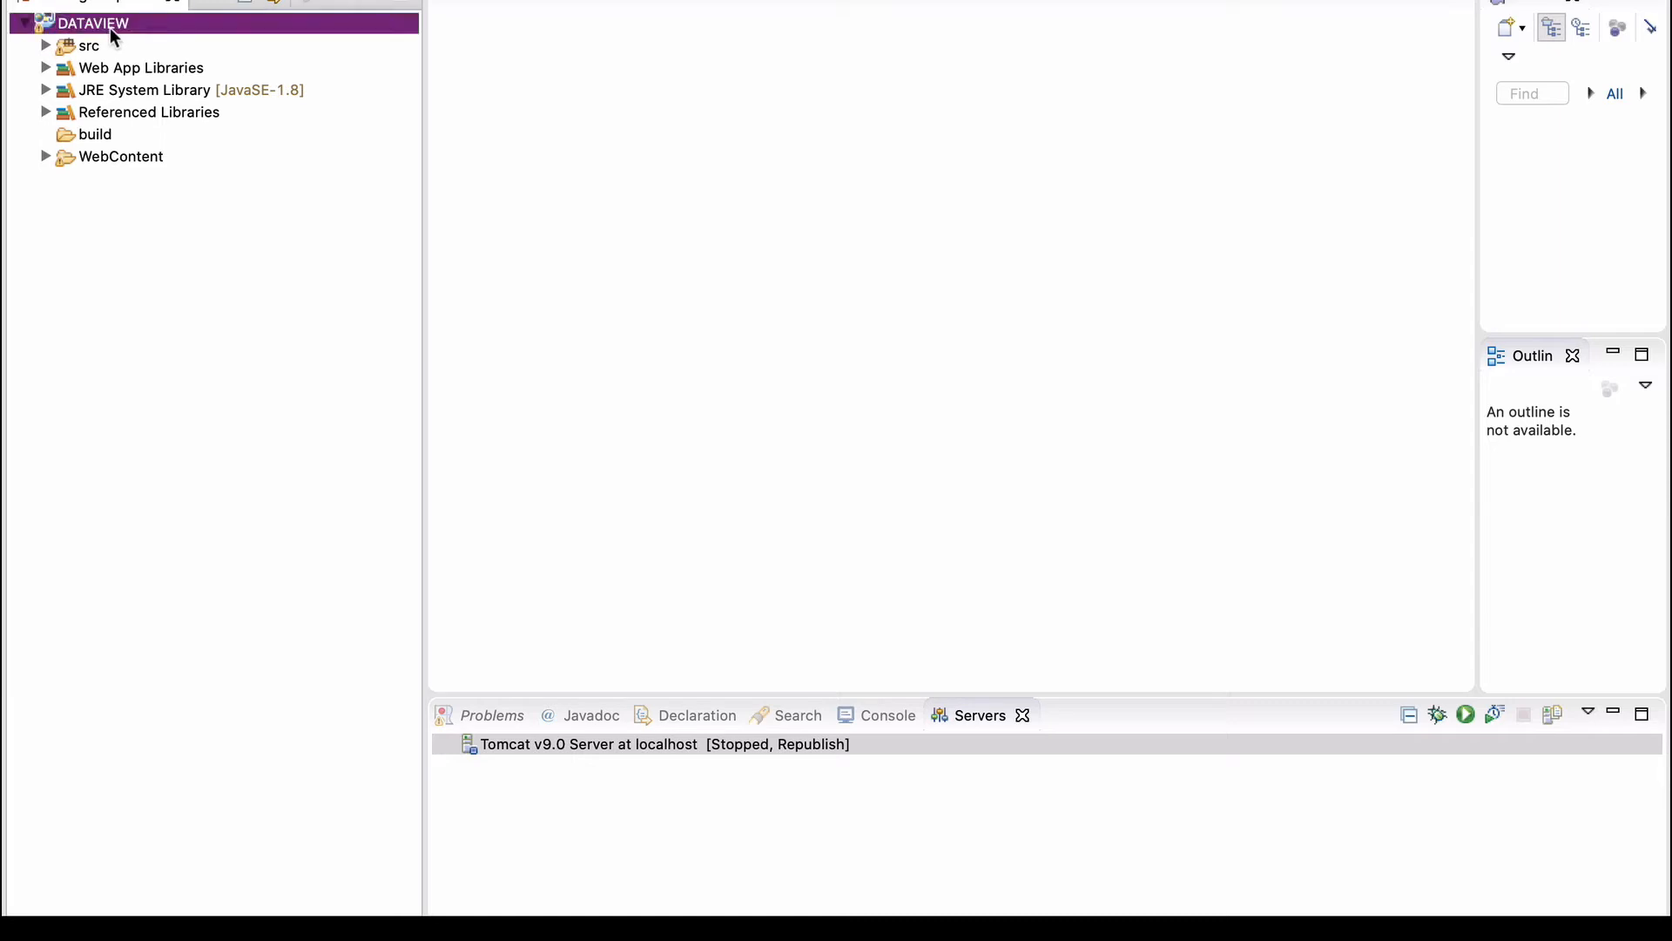
pyautogui.rightClick(185, 28)
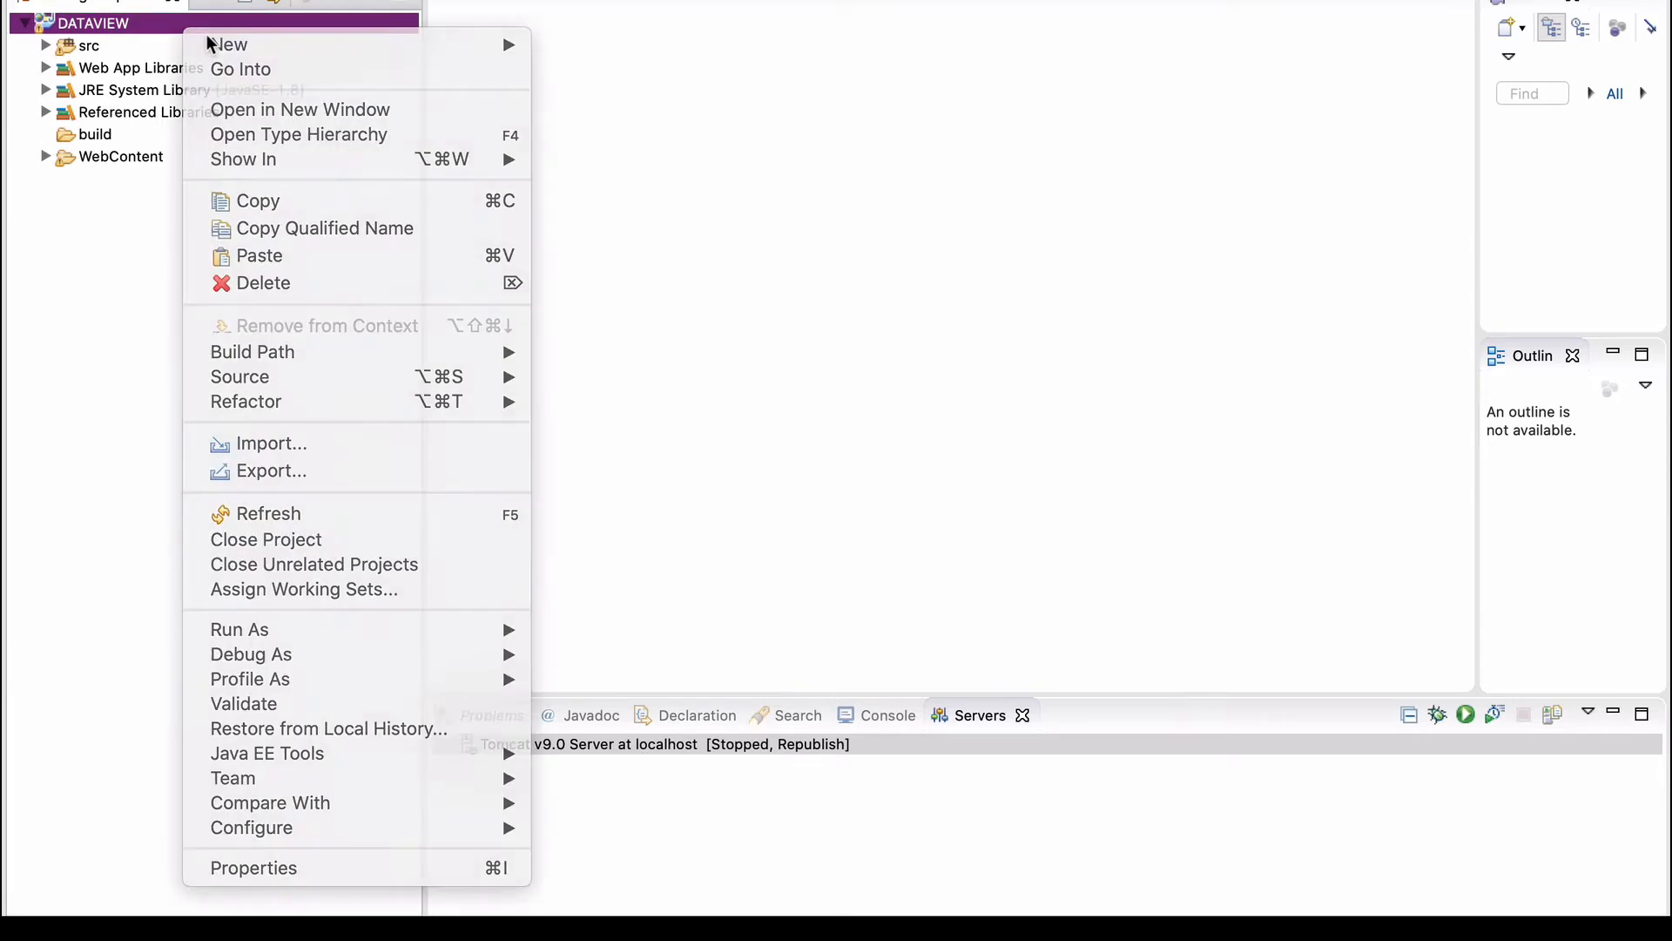
pyautogui.rightClick(209, 39)
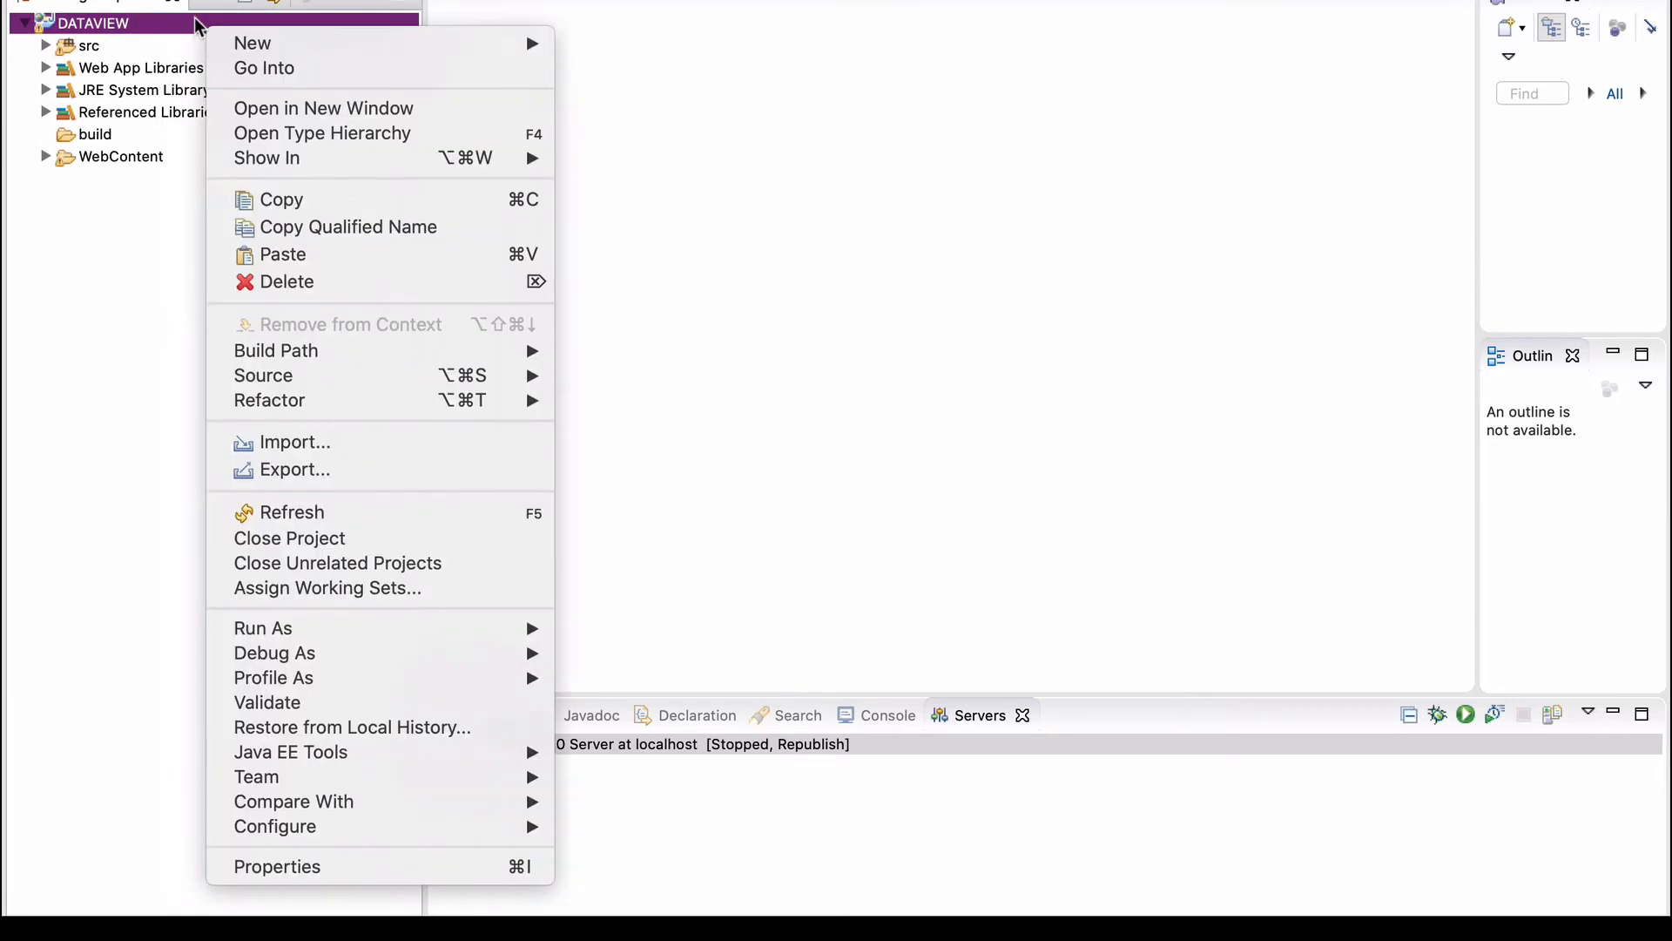
pyautogui.click(292, 867)
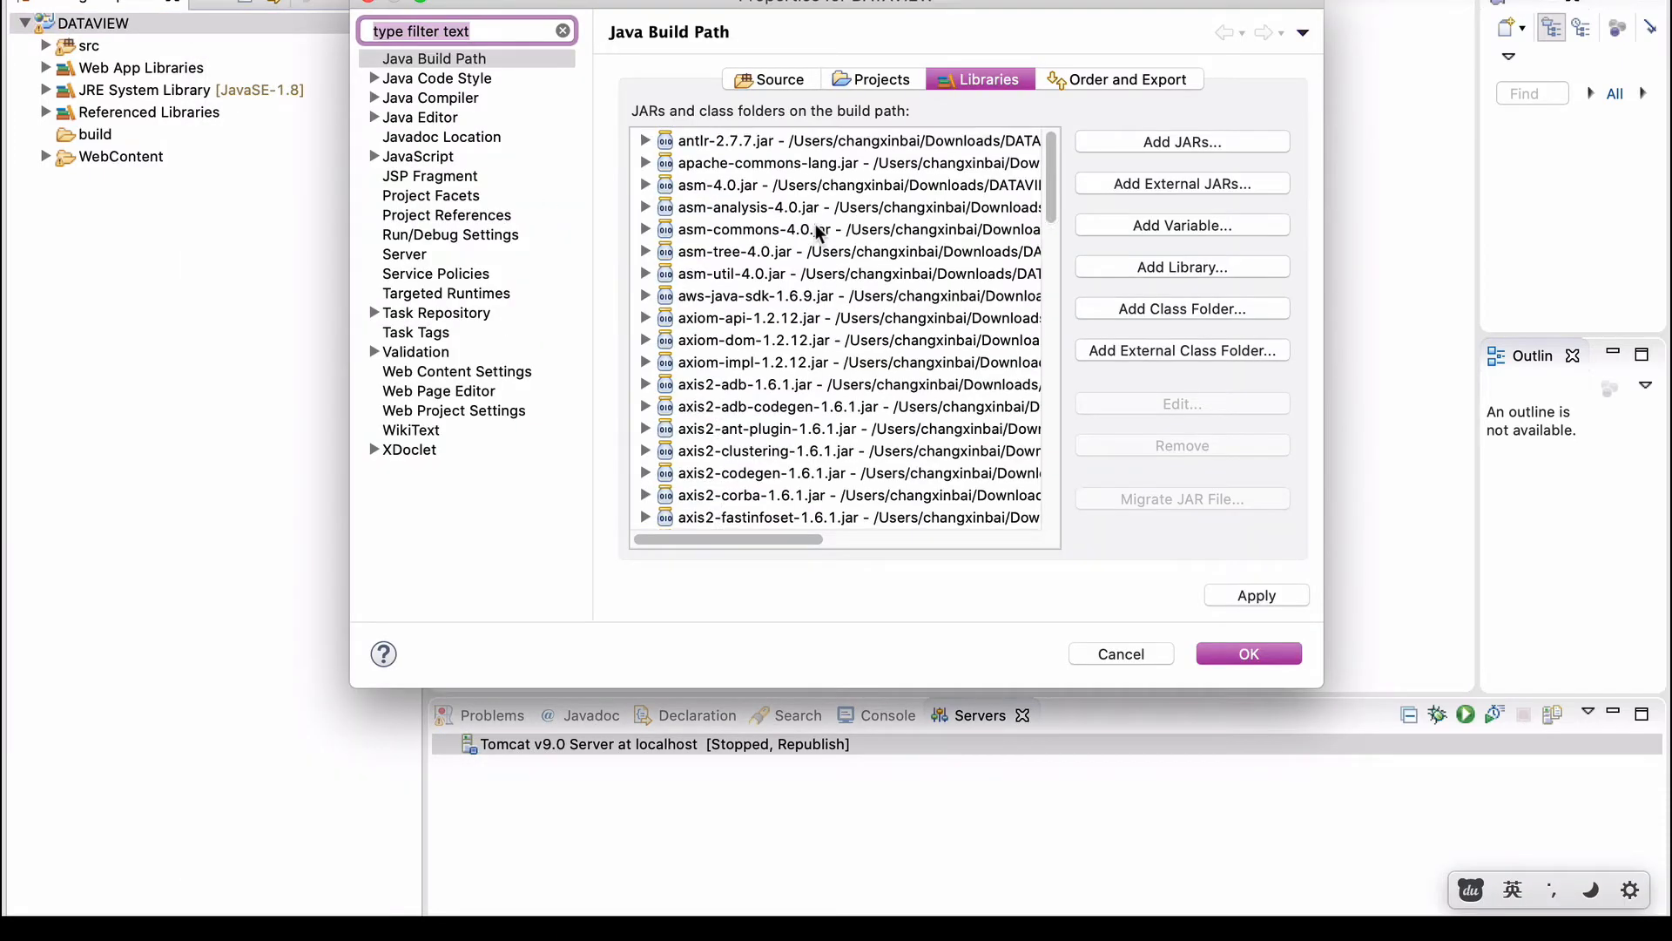
pyautogui.scroll(-1, 816, 230)
pyautogui.click(470, 59)
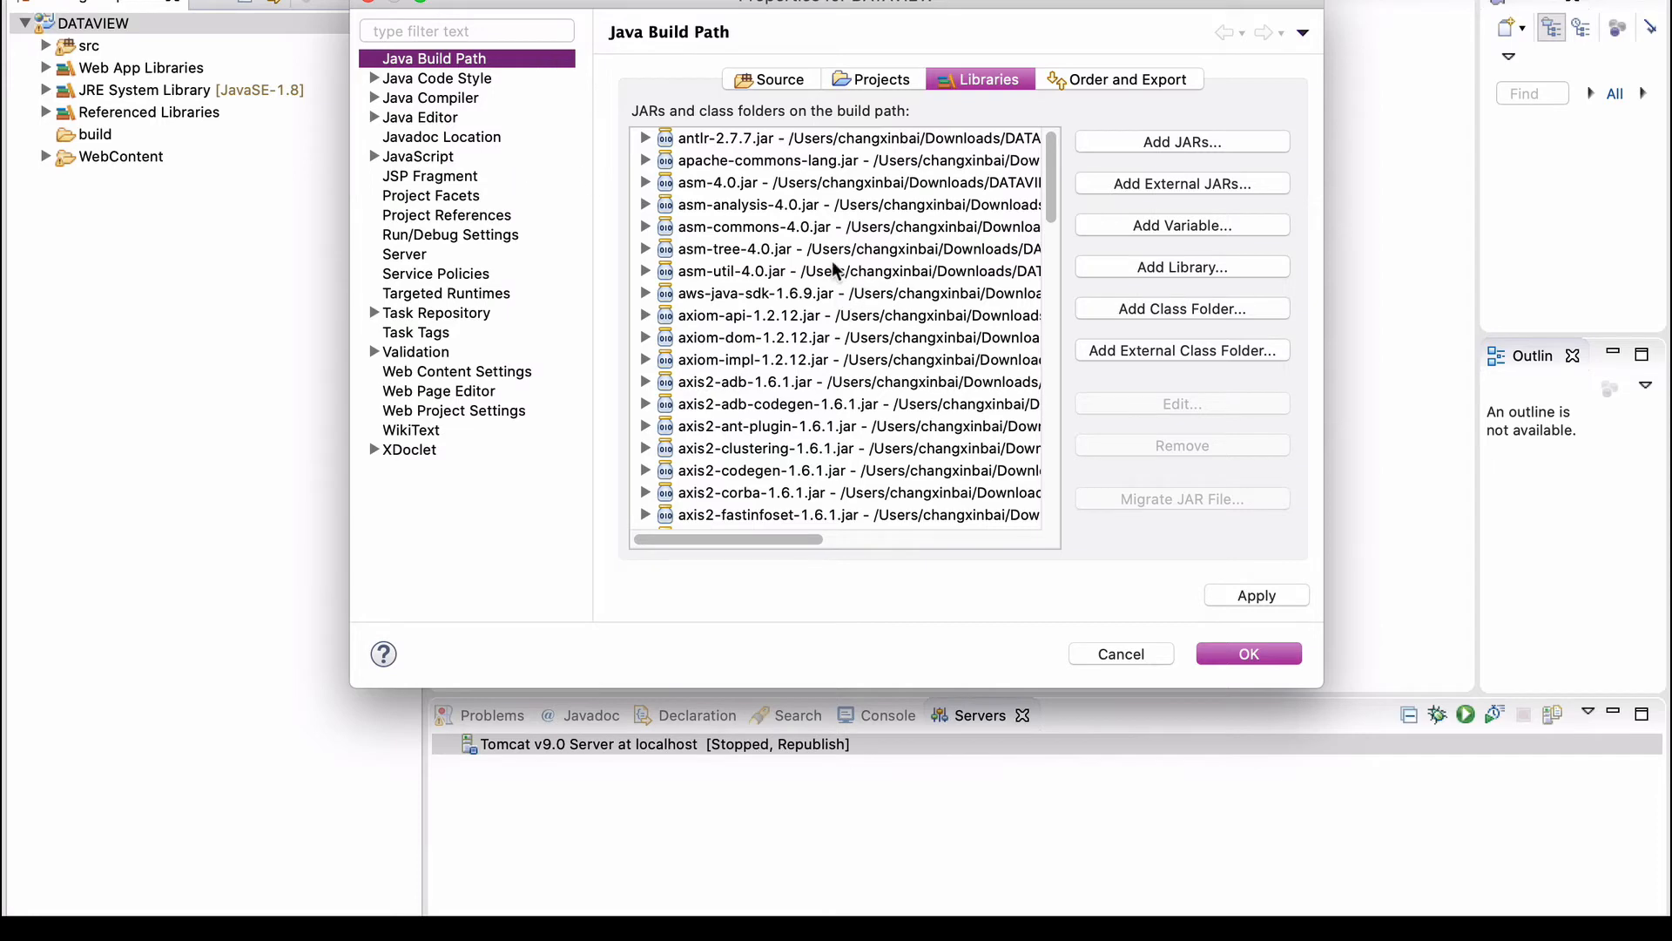
pyautogui.scroll(-5, 810, 259)
pyautogui.scroll(6, 811, 259)
pyautogui.hscroll(5, 787, 233)
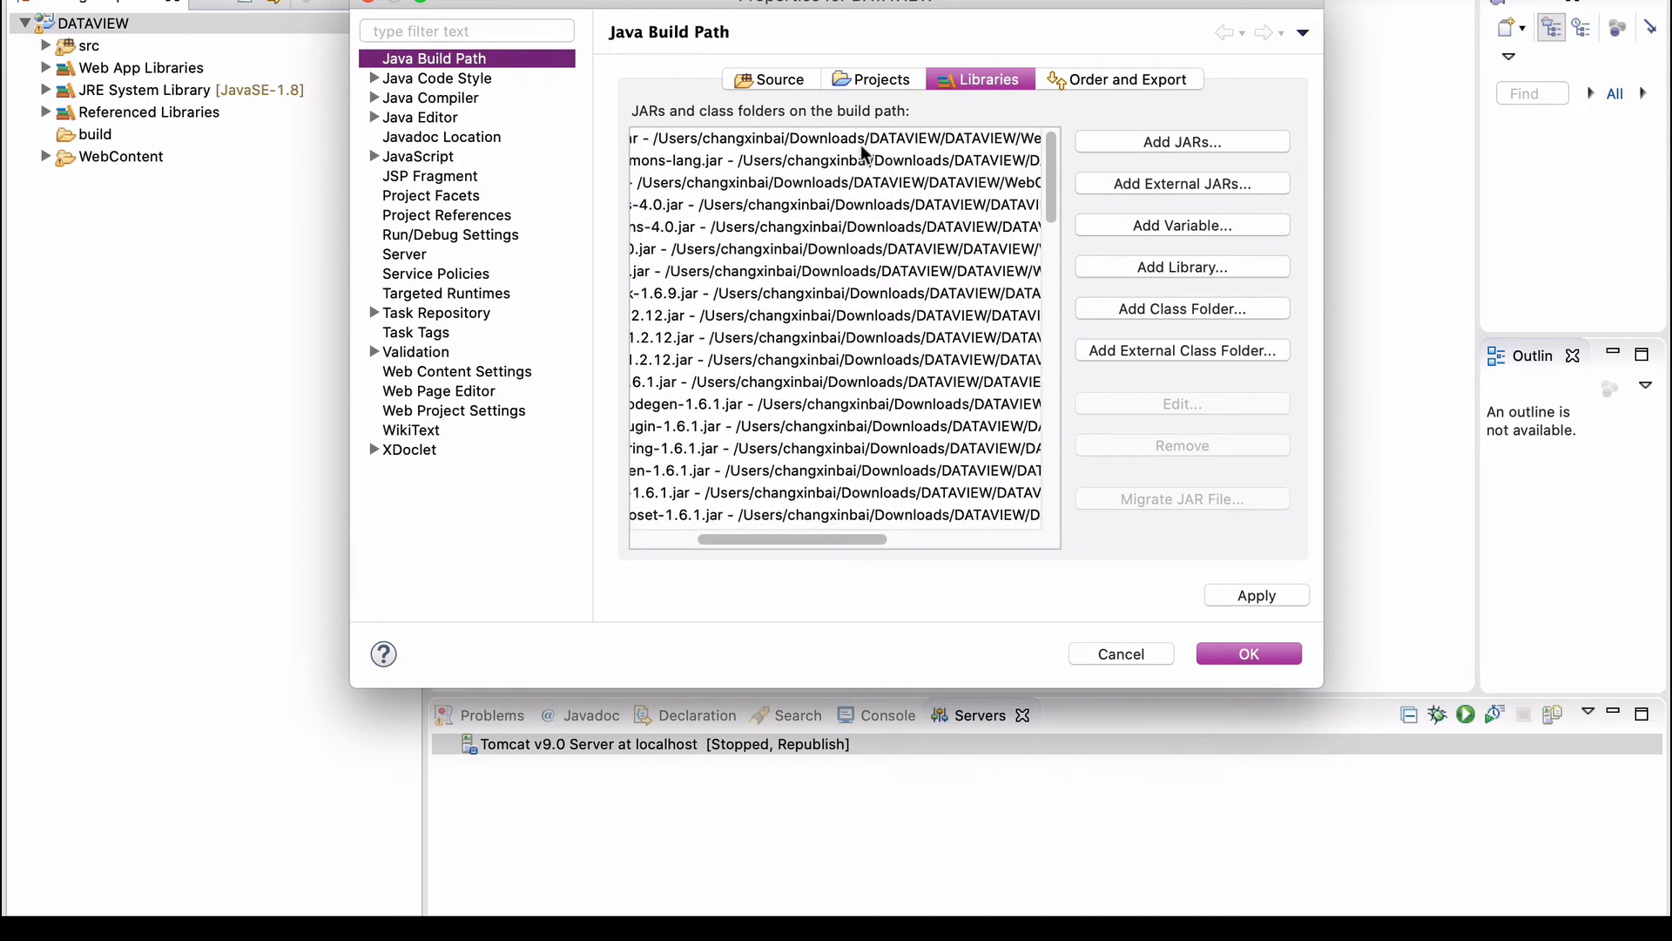
pyautogui.hscroll(4, 871, 165)
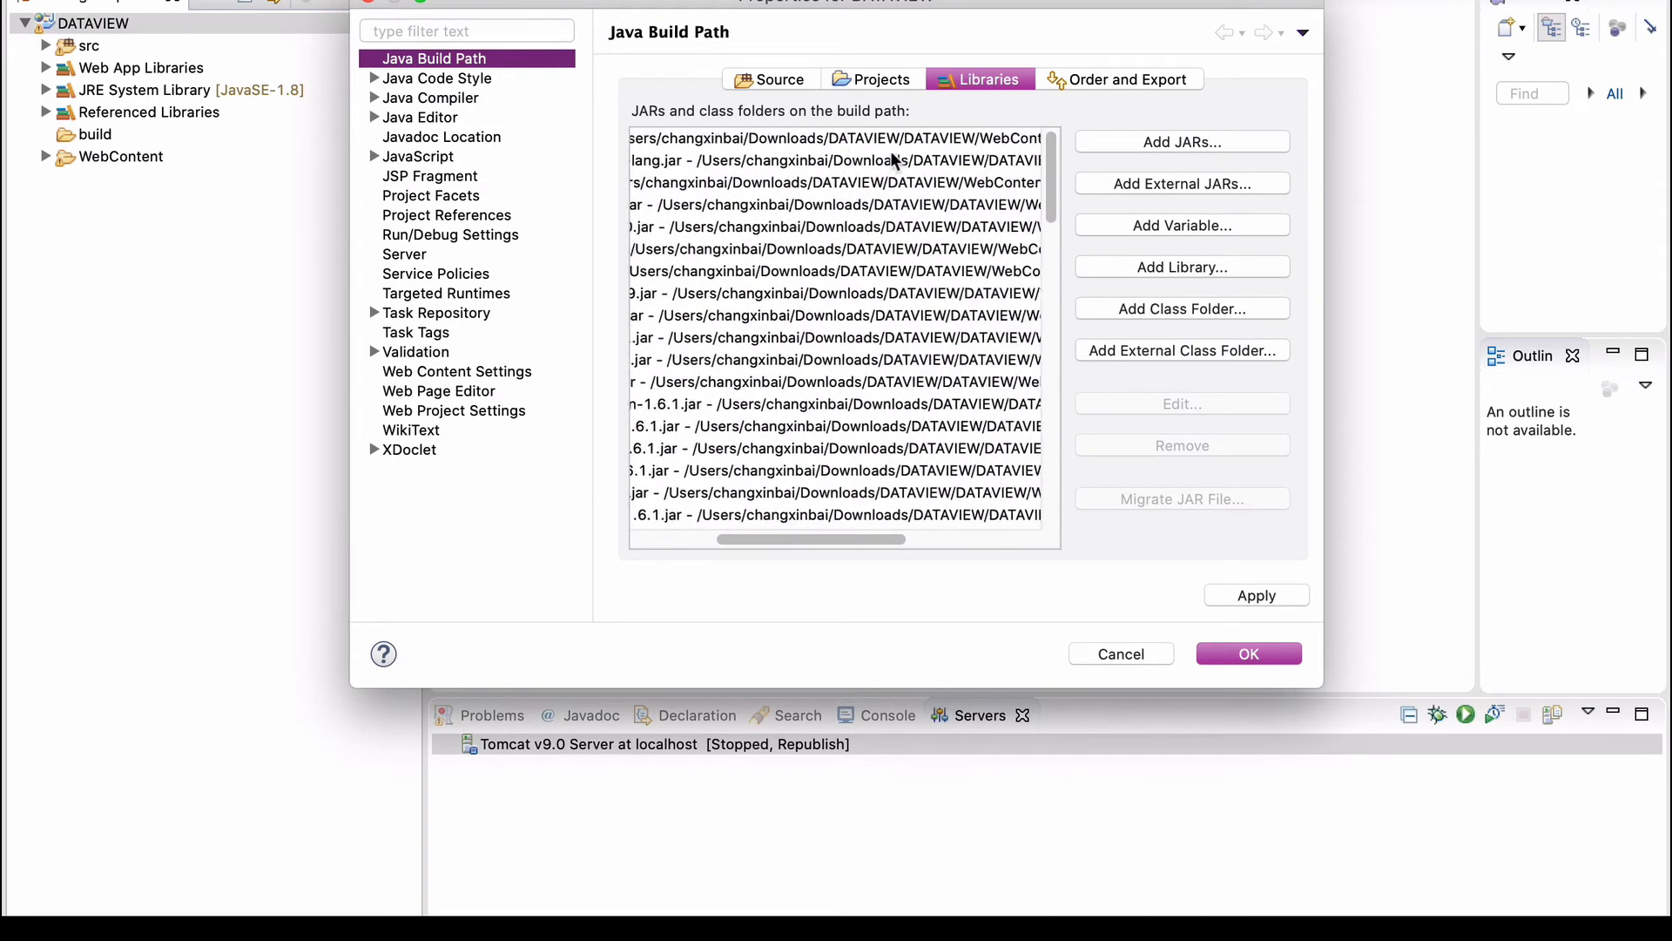
pyautogui.click(819, 141)
pyautogui.hscroll(3, 937, 157)
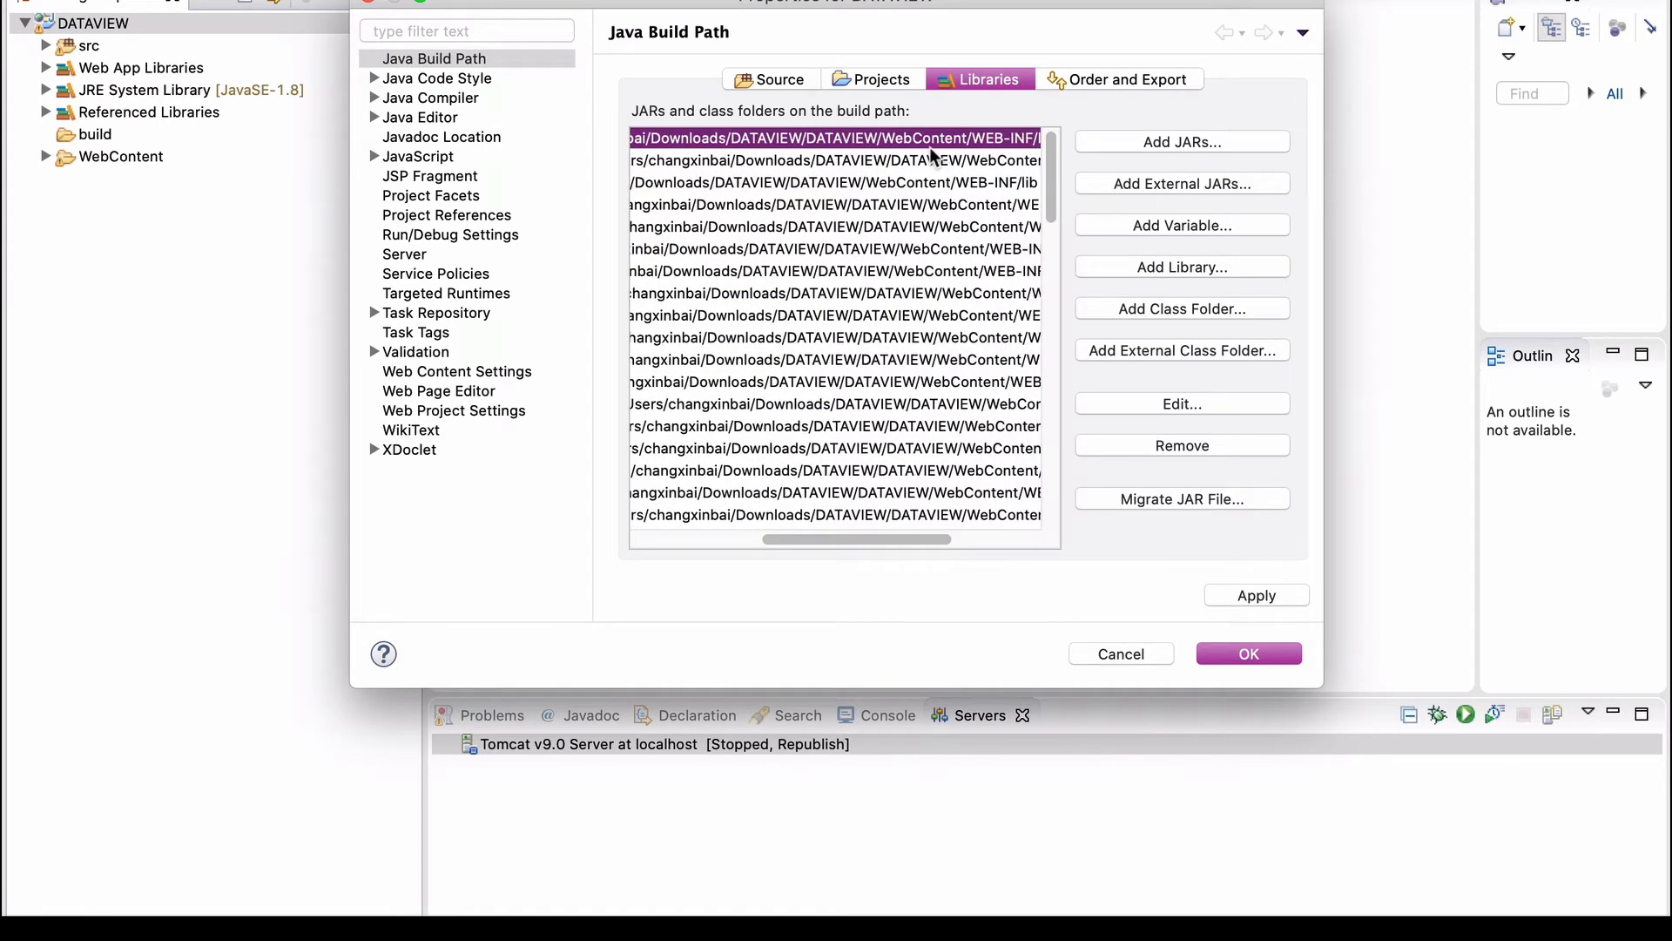
pyautogui.hscroll(3, 997, 150)
pyautogui.hscroll(2, 997, 150)
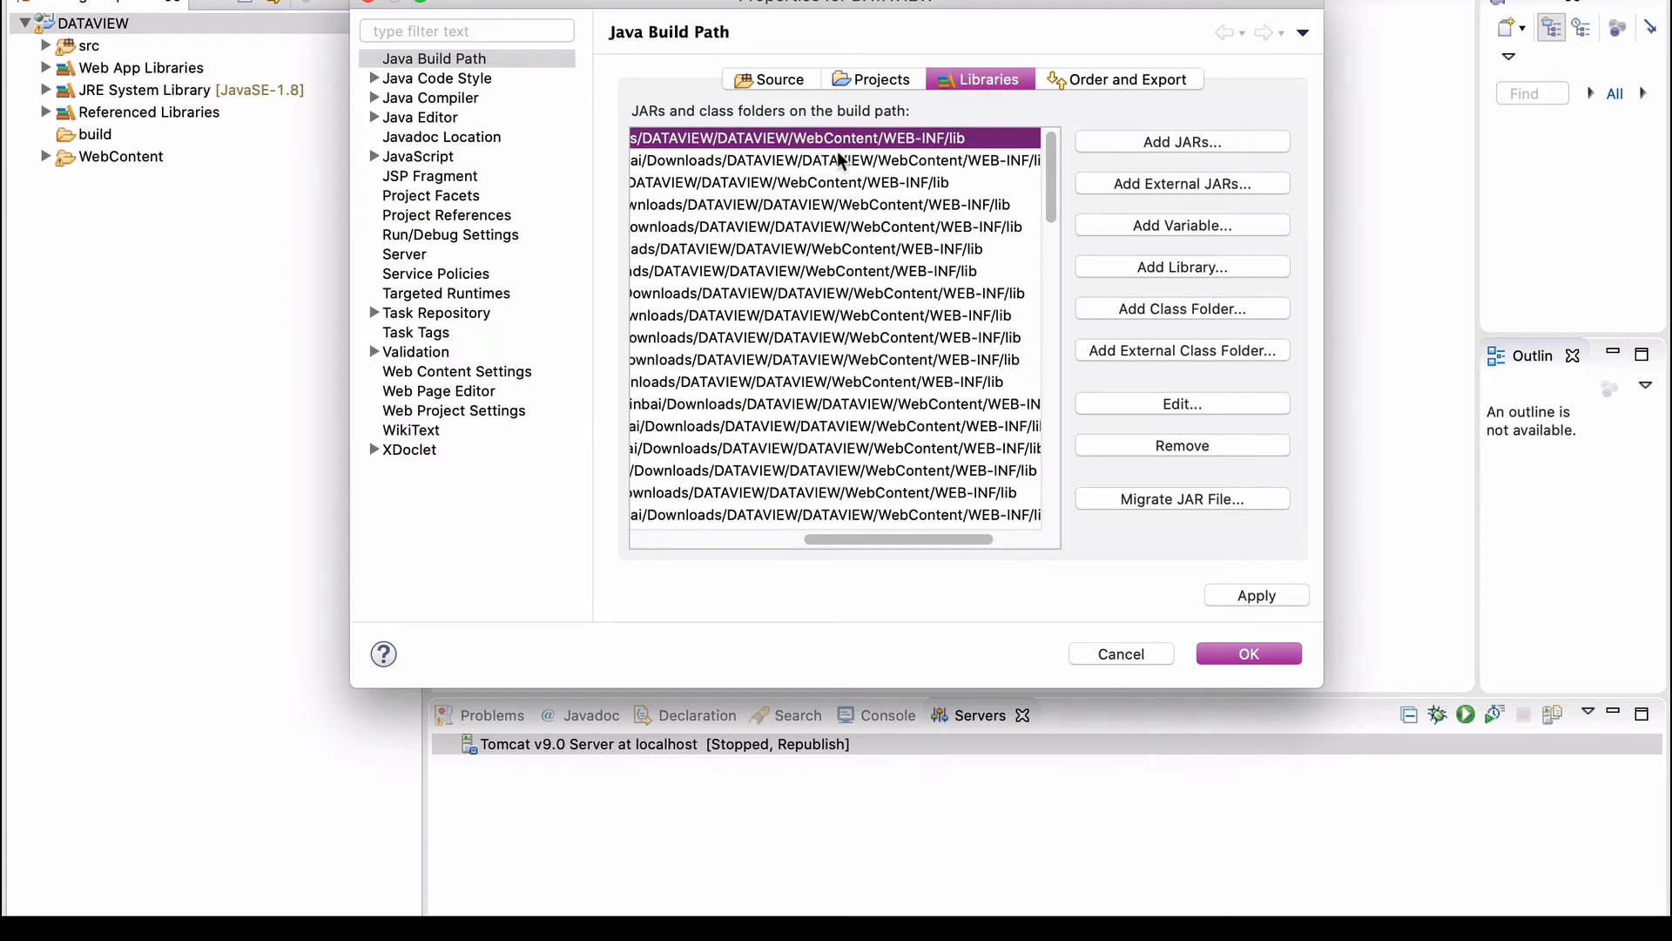
pyautogui.click(1249, 655)
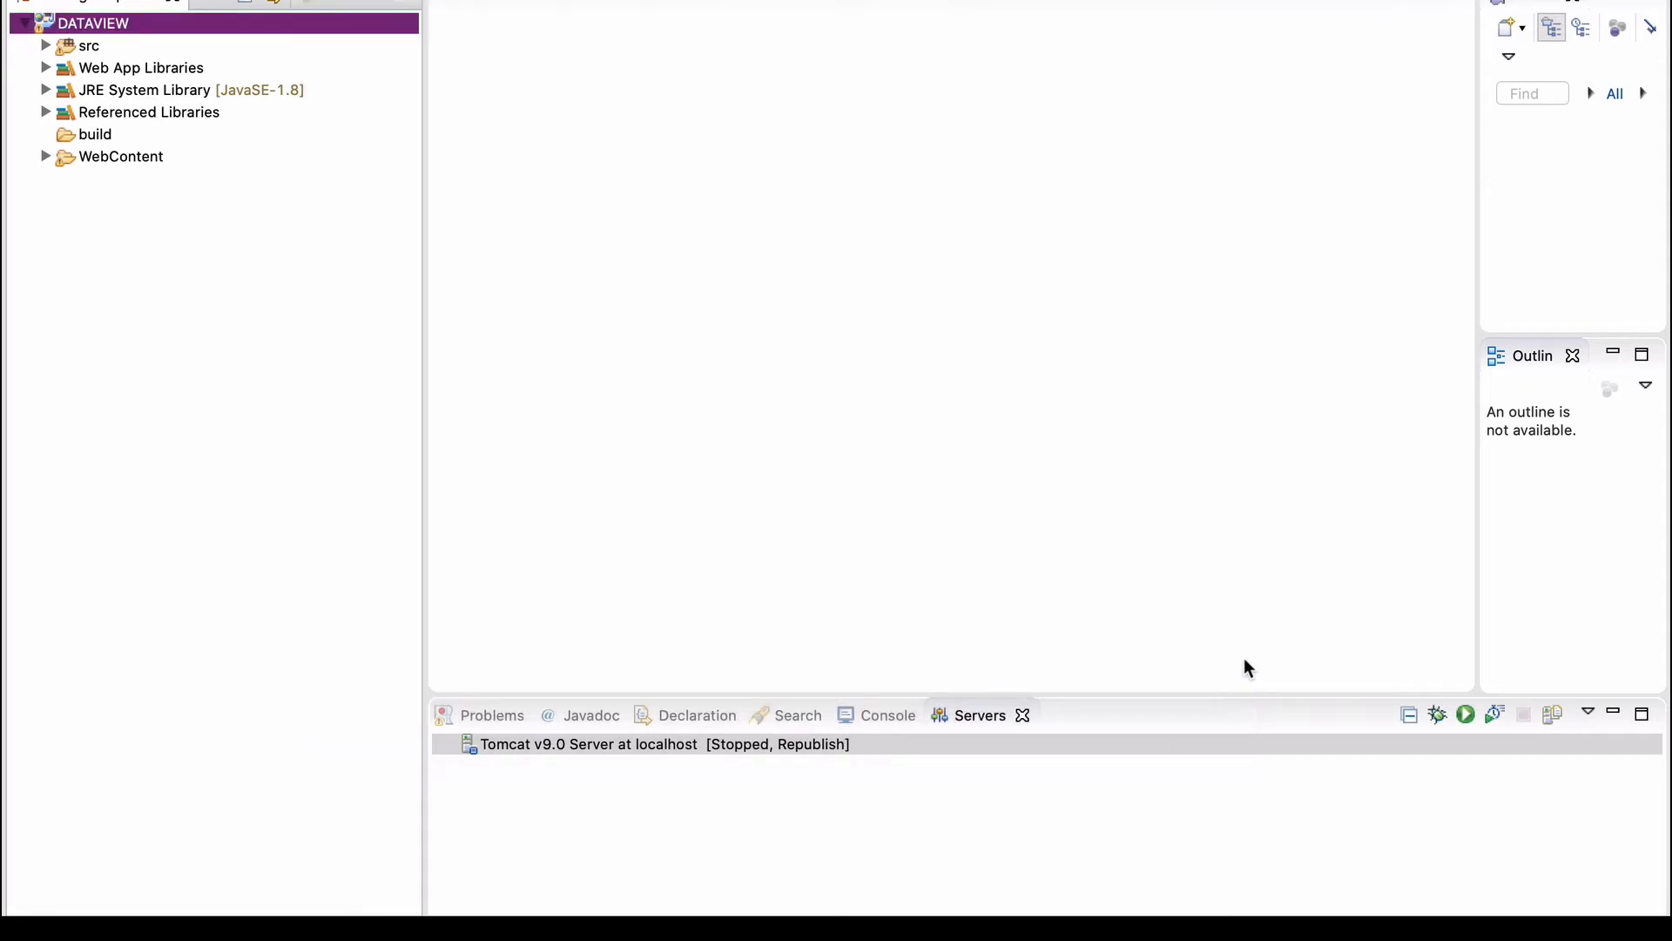
# Expand WebContent, close the Servers view, and reopen it via Show View > Server > Servers.
pyautogui.click(46, 157)
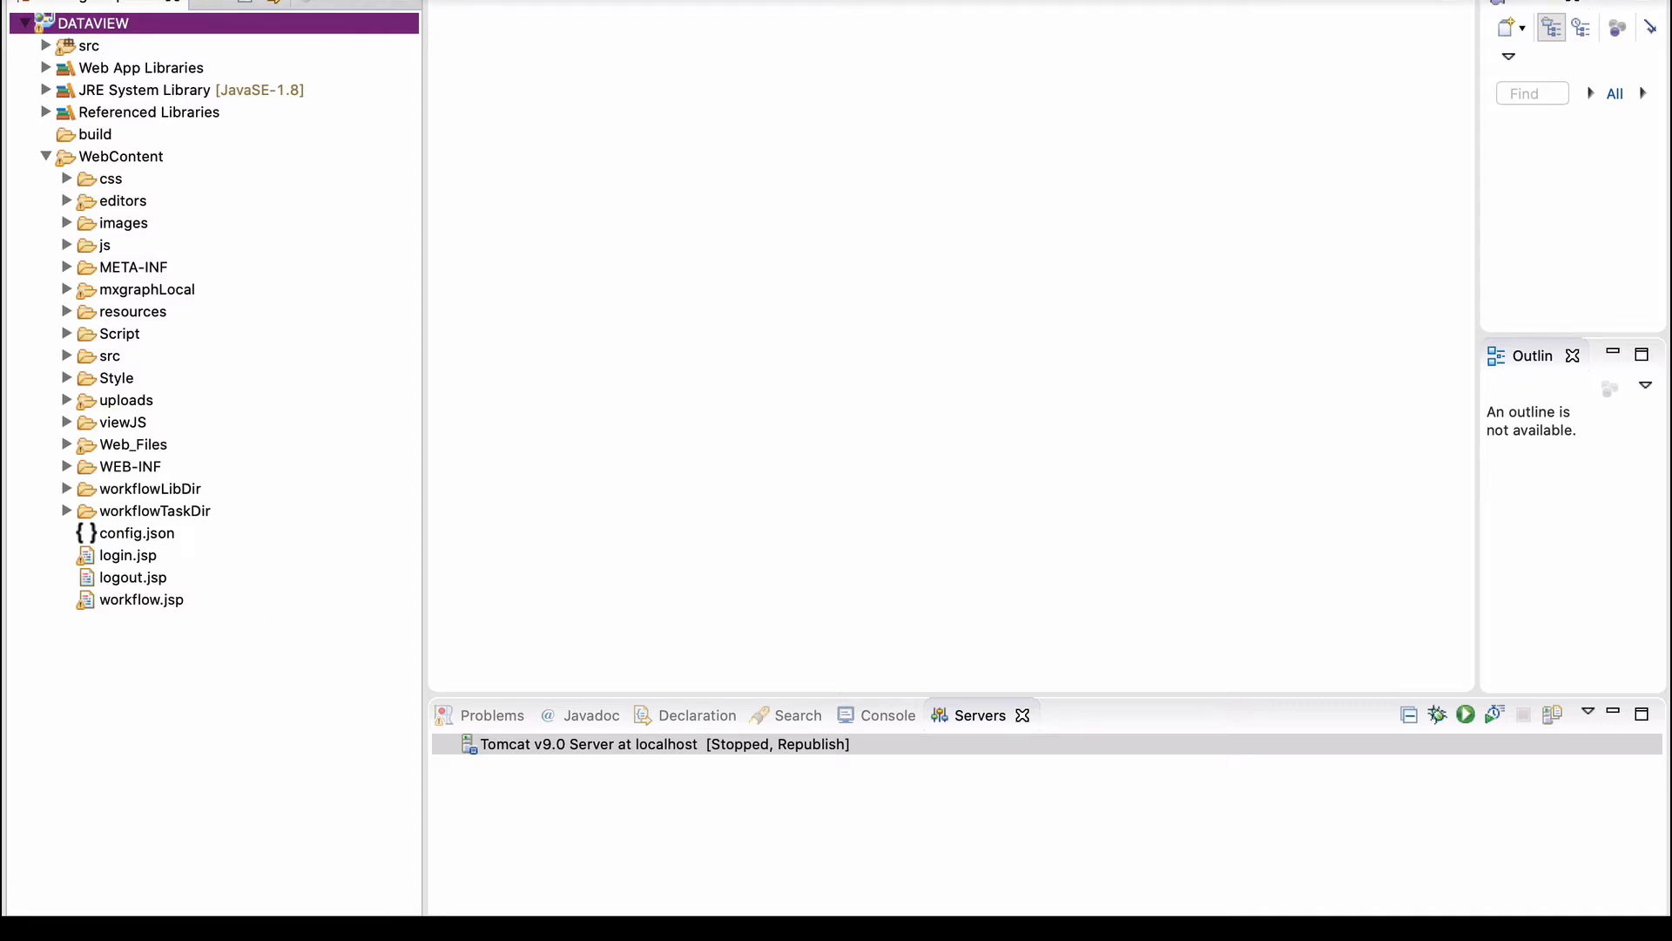
pyautogui.click(1022, 717)
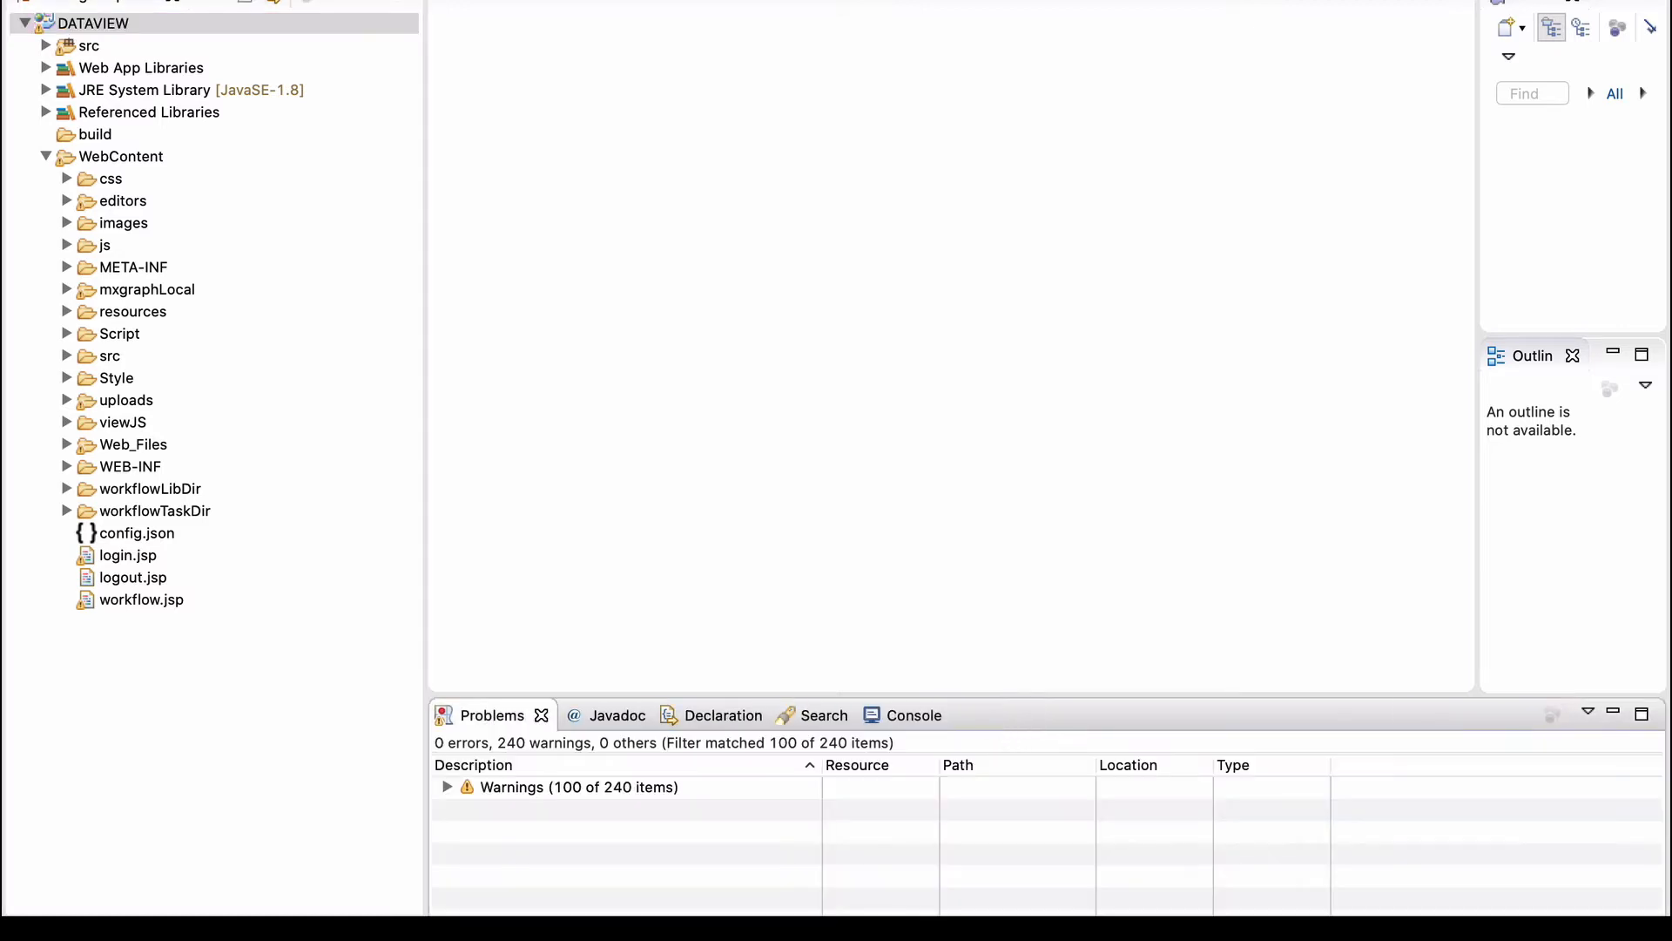
pyautogui.click(615, 0)
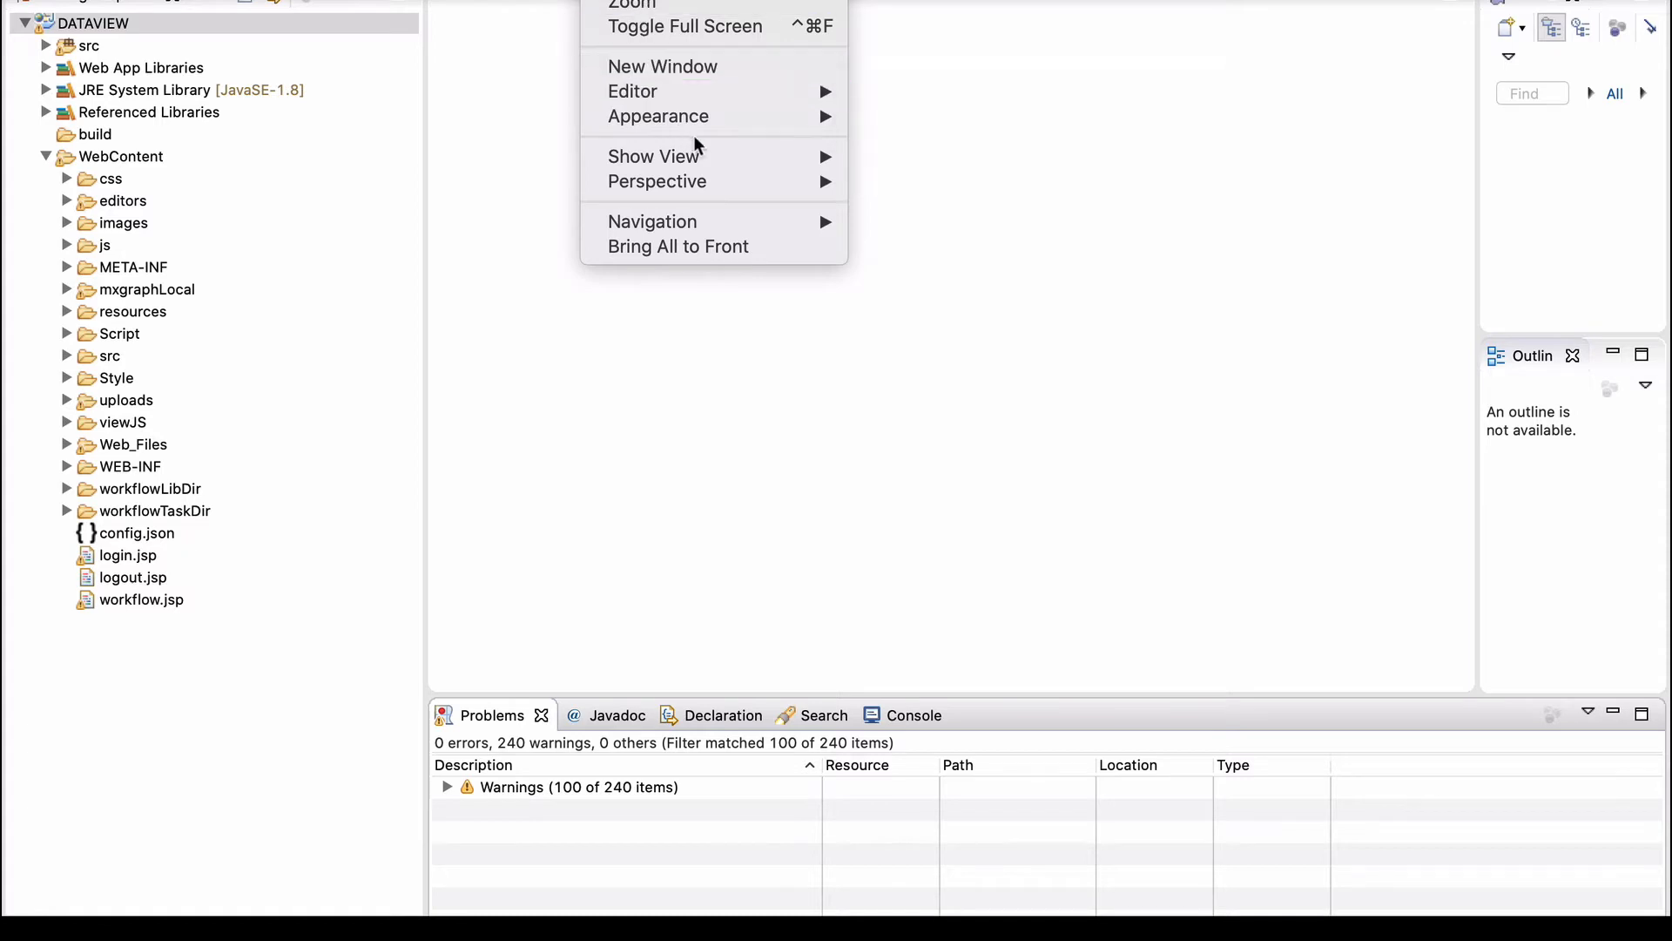
pyautogui.moveTo(695, 161)
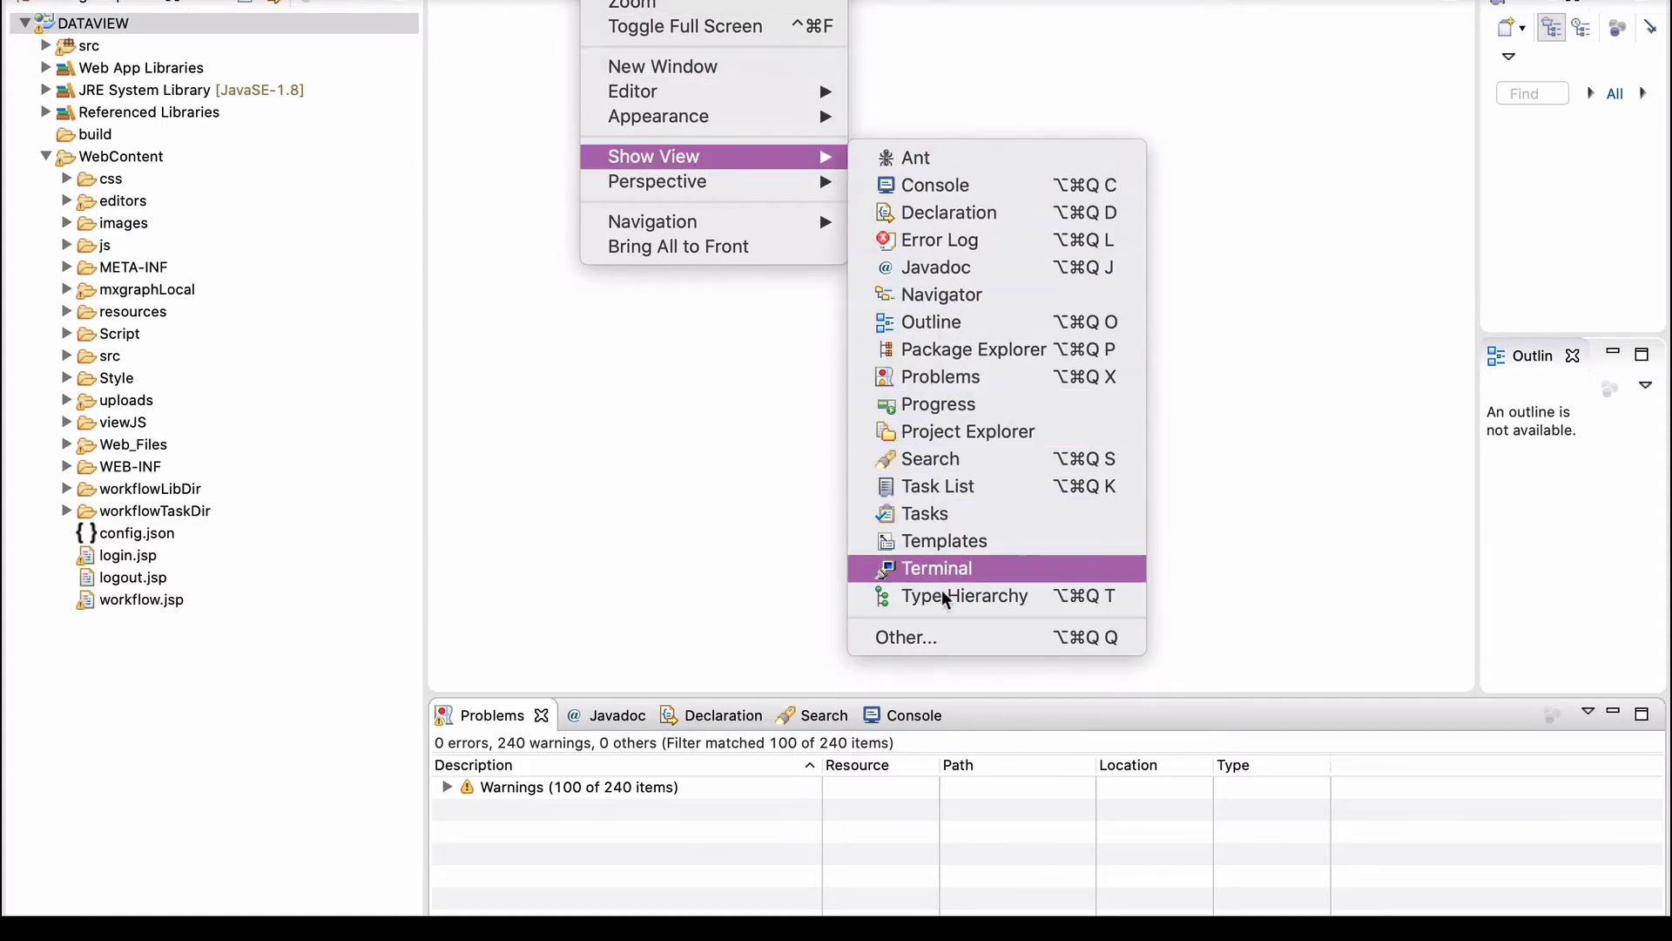
pyautogui.click(933, 640)
pyautogui.scroll(6, 756, 309)
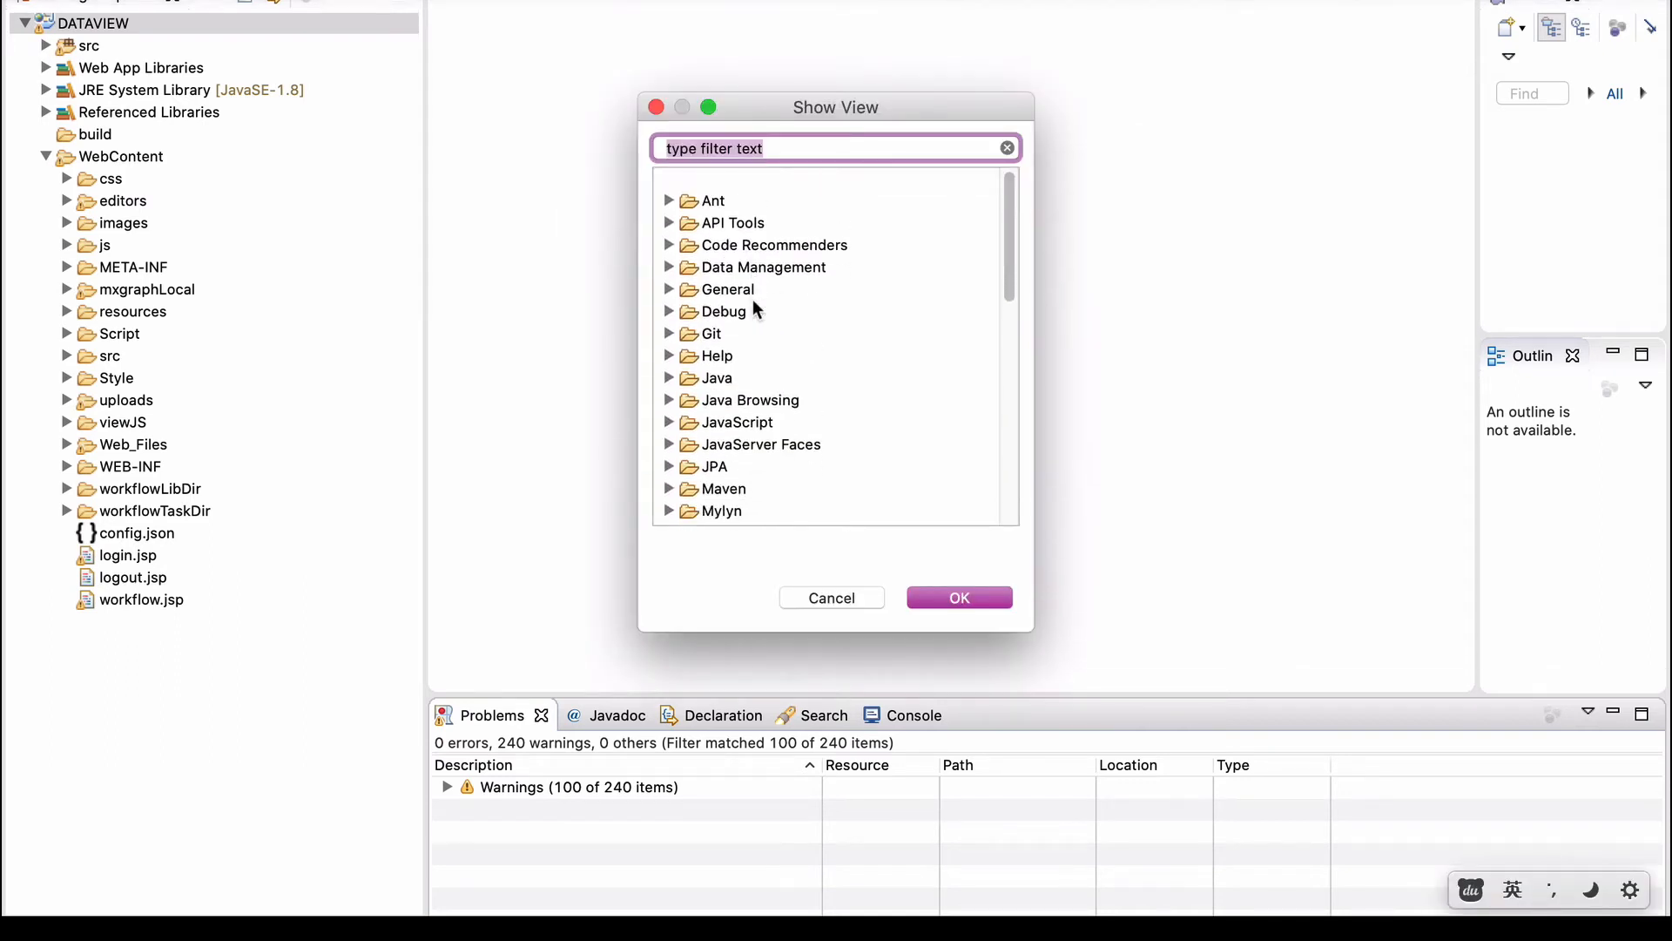
pyautogui.scroll(-4, 758, 310)
pyautogui.click(675, 330)
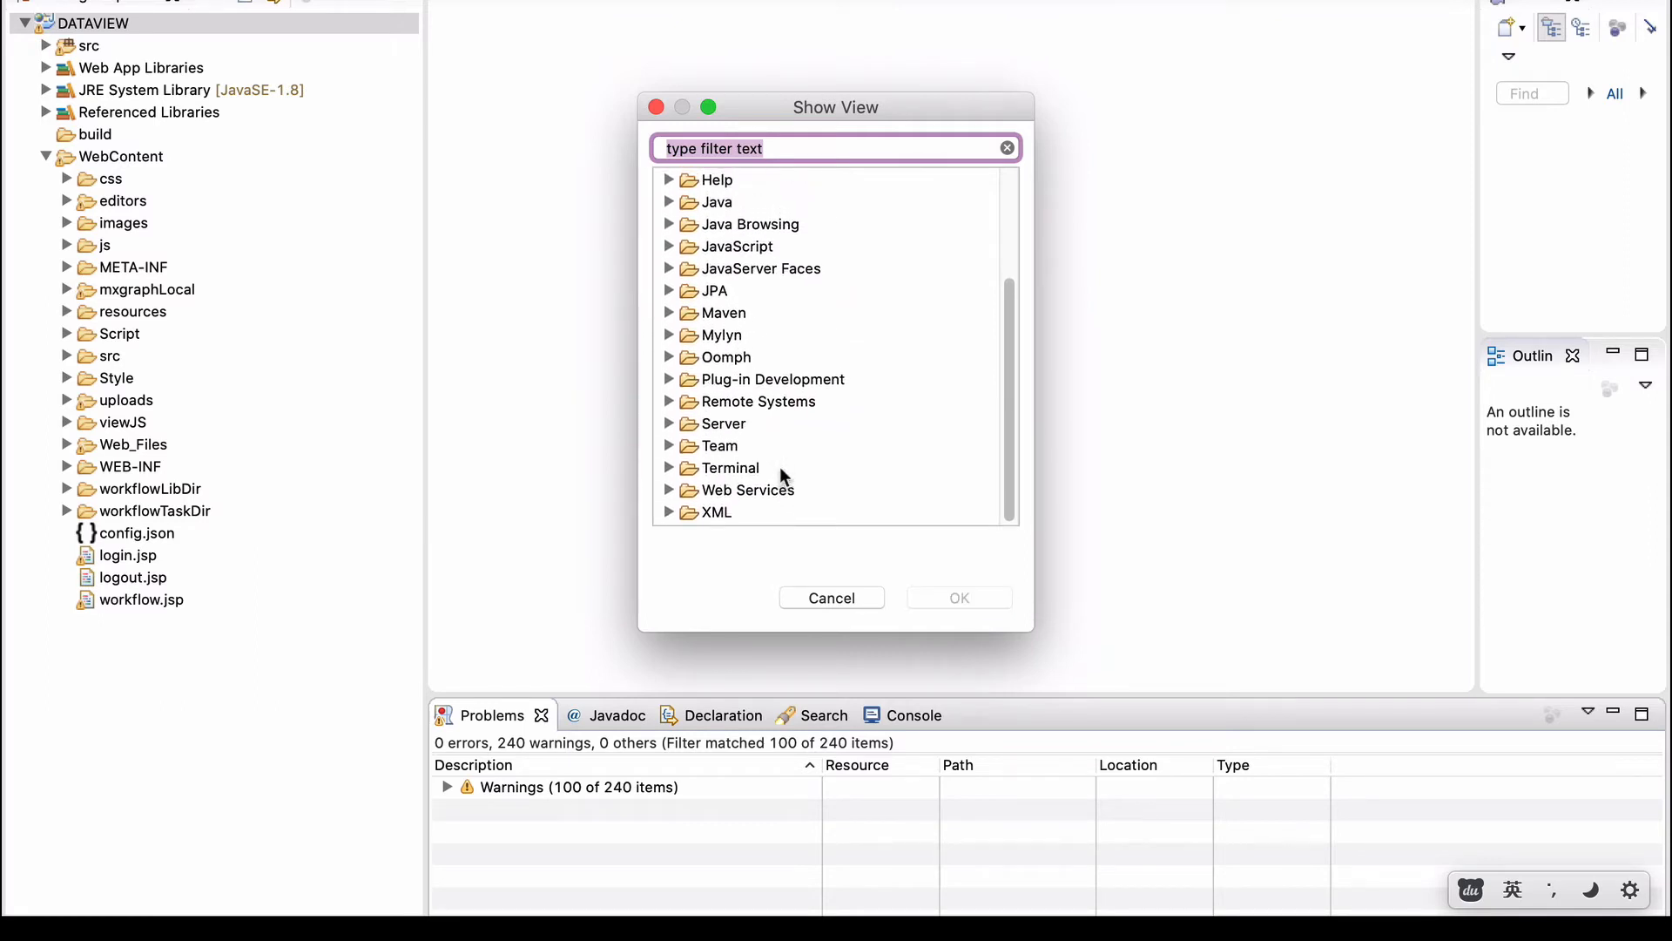
pyautogui.click(670, 426)
pyautogui.click(747, 451)
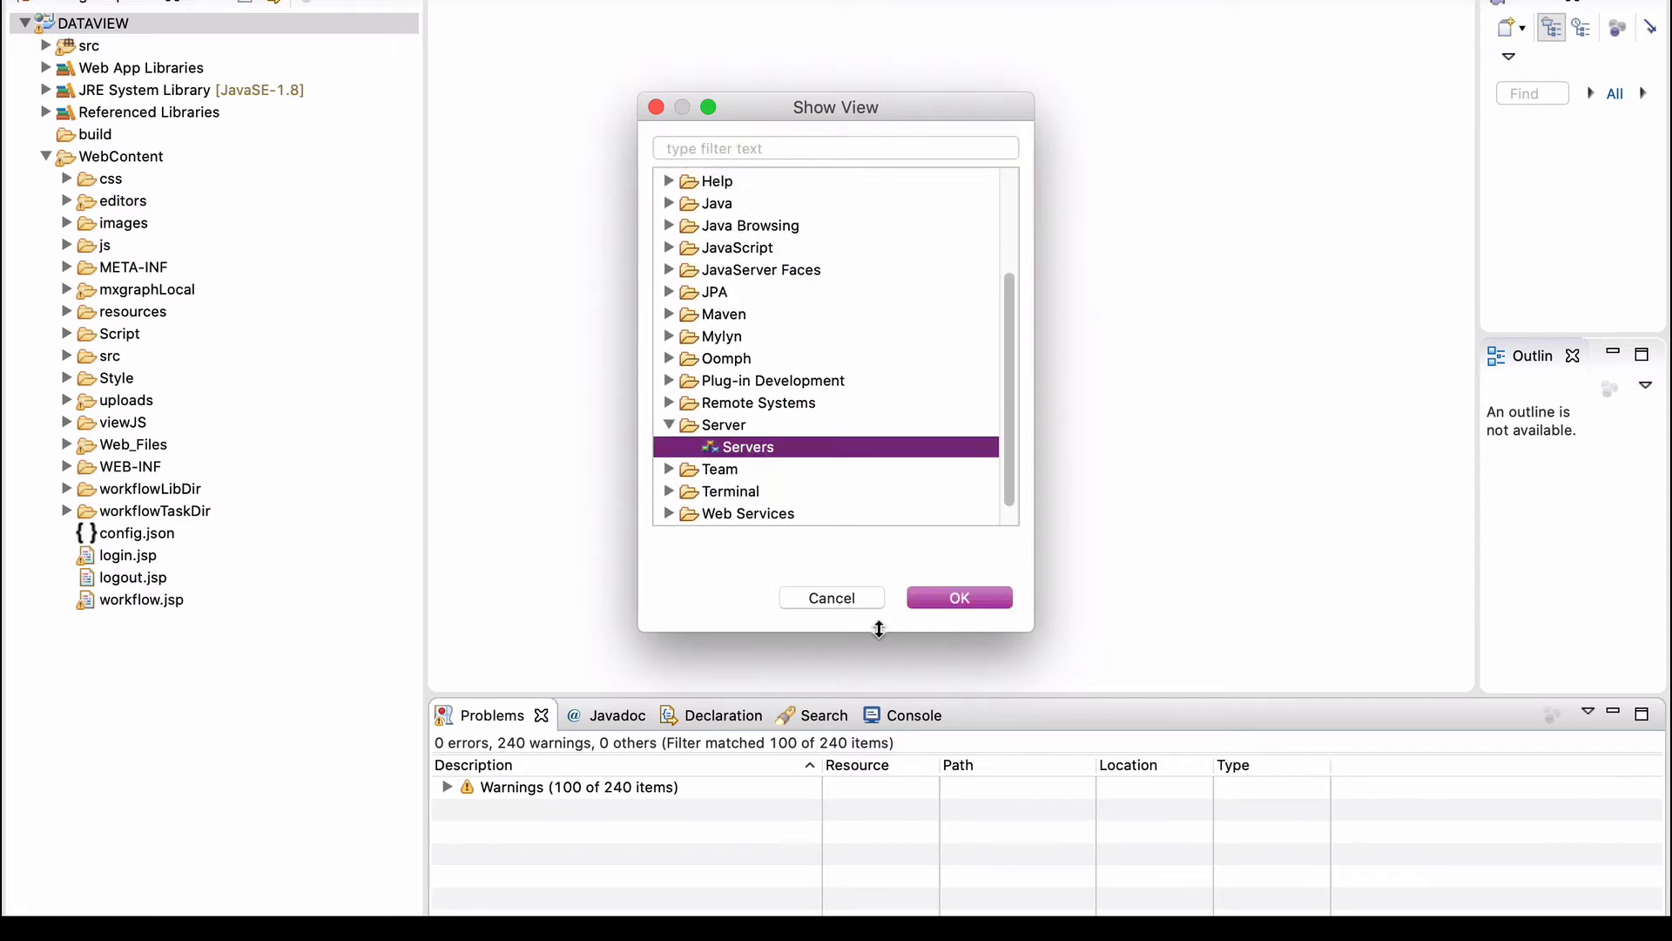
pyautogui.click(963, 597)
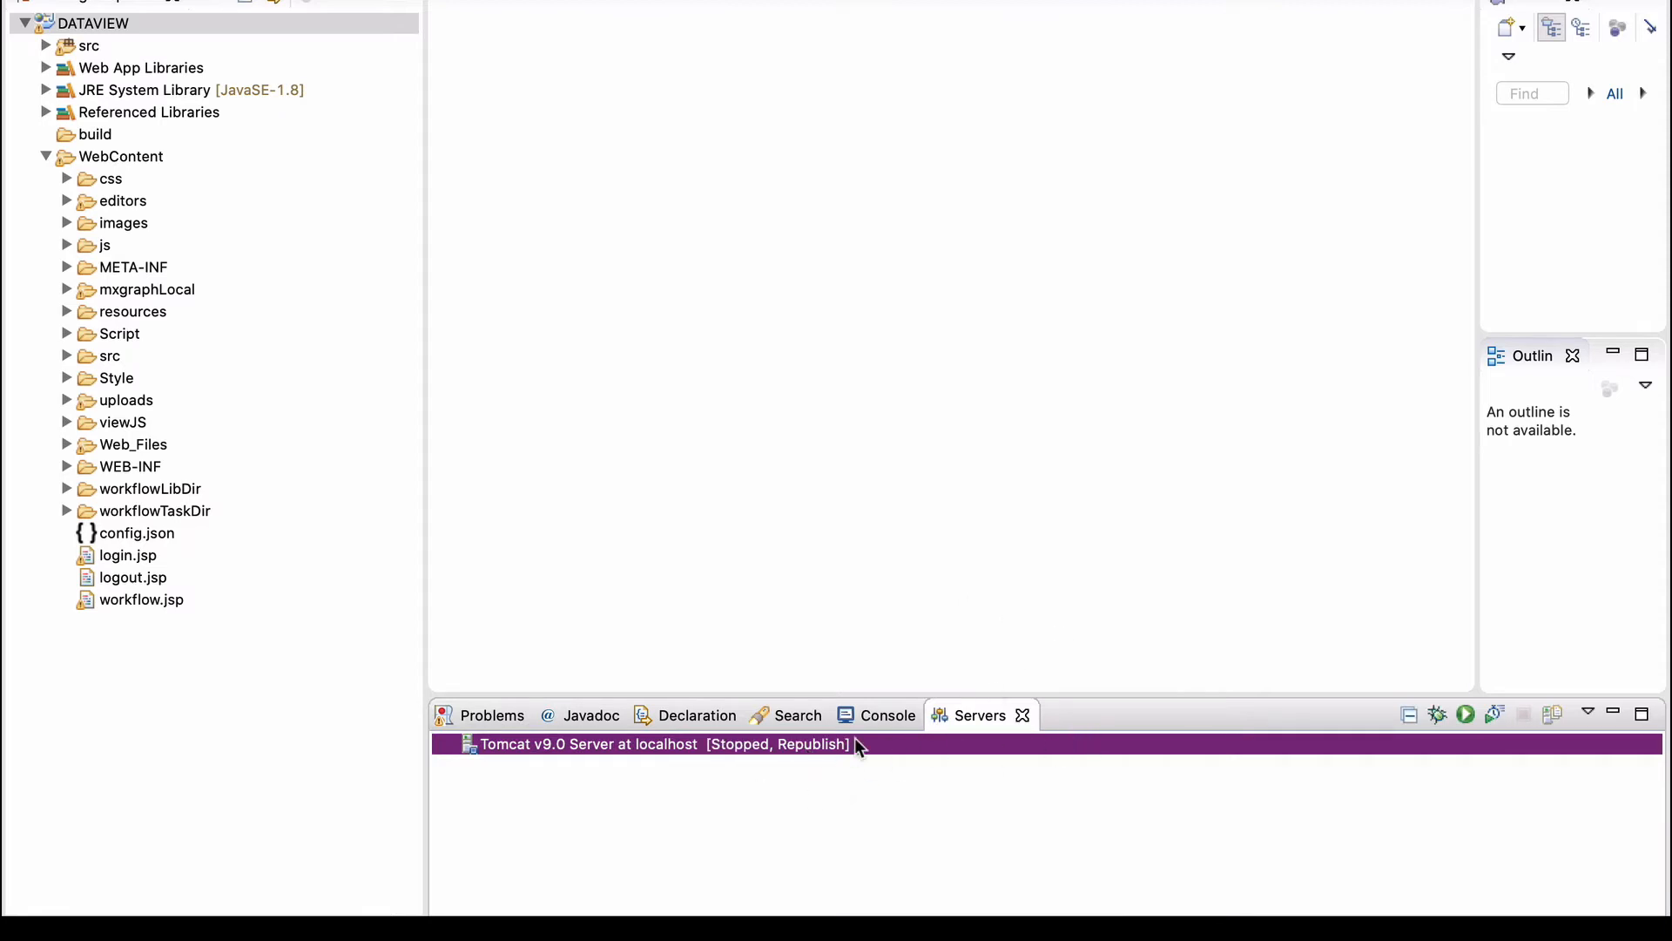
# Delete the existing Tomcat v9.0 server from the Servers view.
pyautogui.rightClick(758, 748)
pyautogui.click(868, 577)
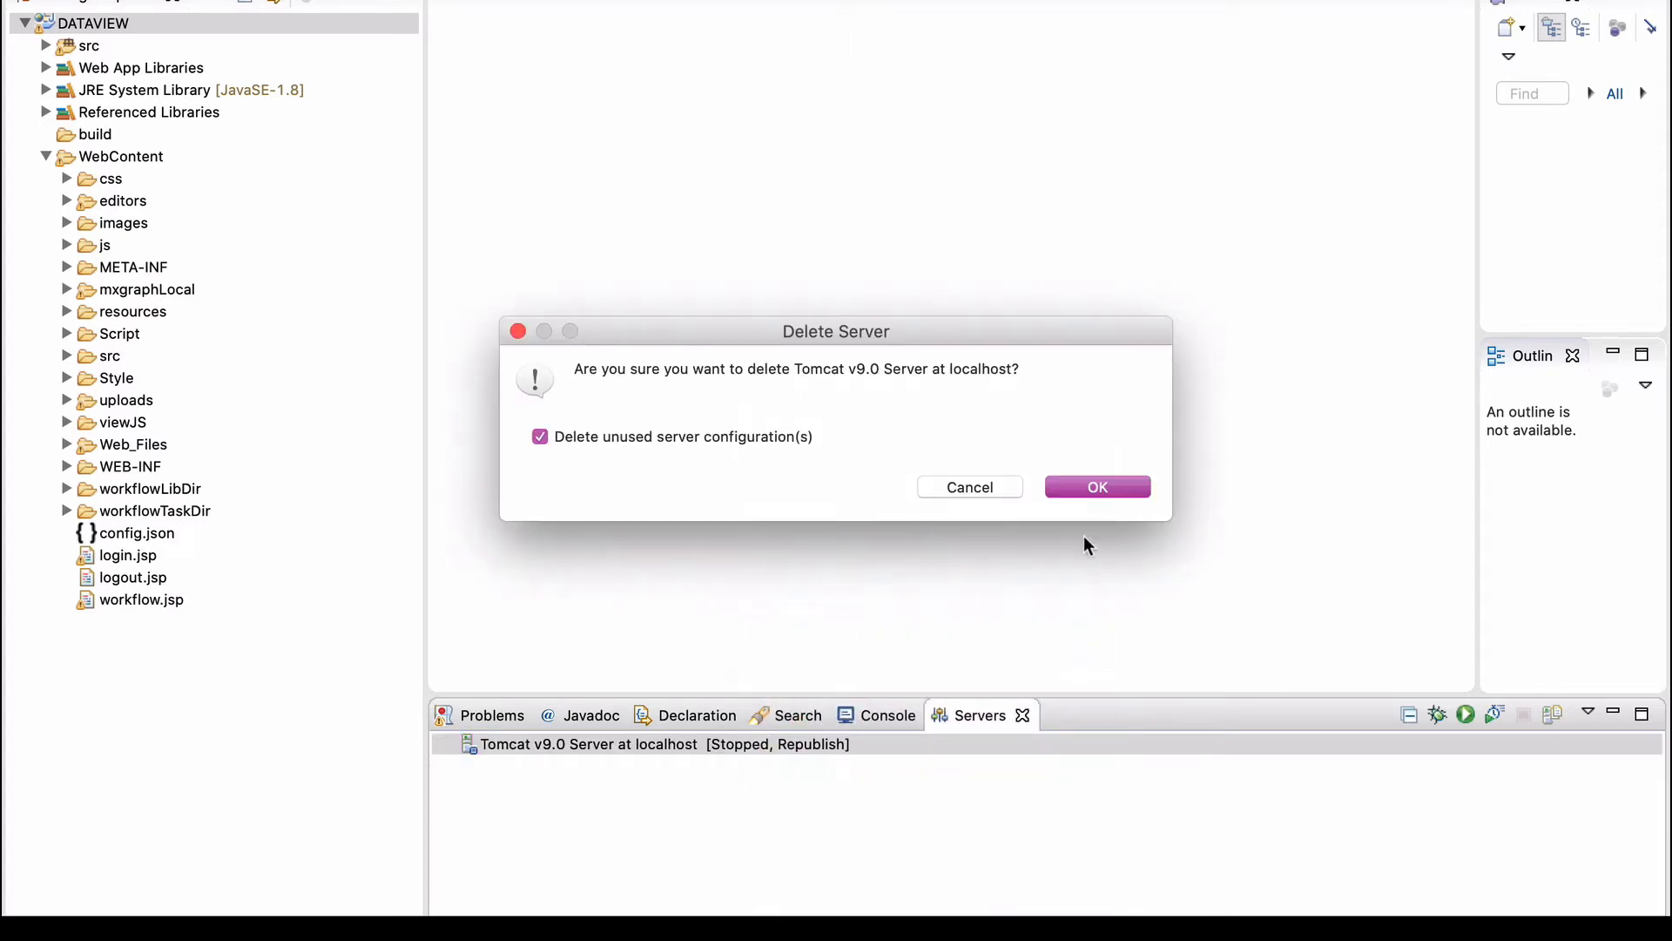
pyautogui.click(1076, 491)
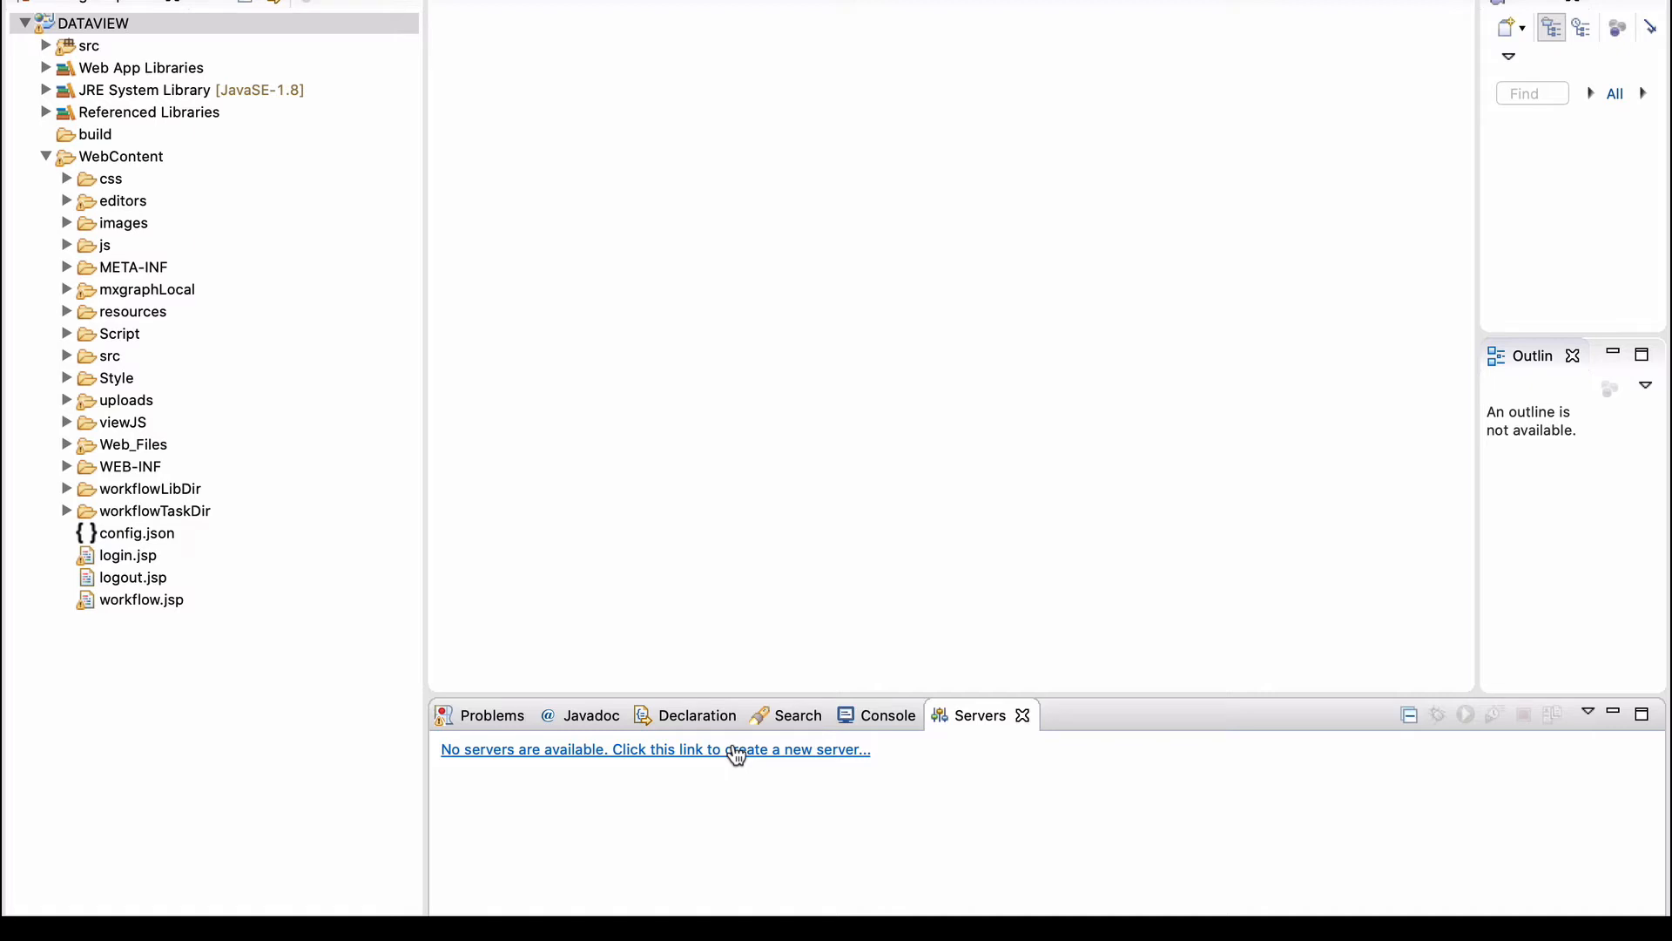
# Start a new server of type Tomcat v9.0 Server, then return to the server-type page.
pyautogui.click(736, 751)
pyautogui.scroll(2, 767, 290)
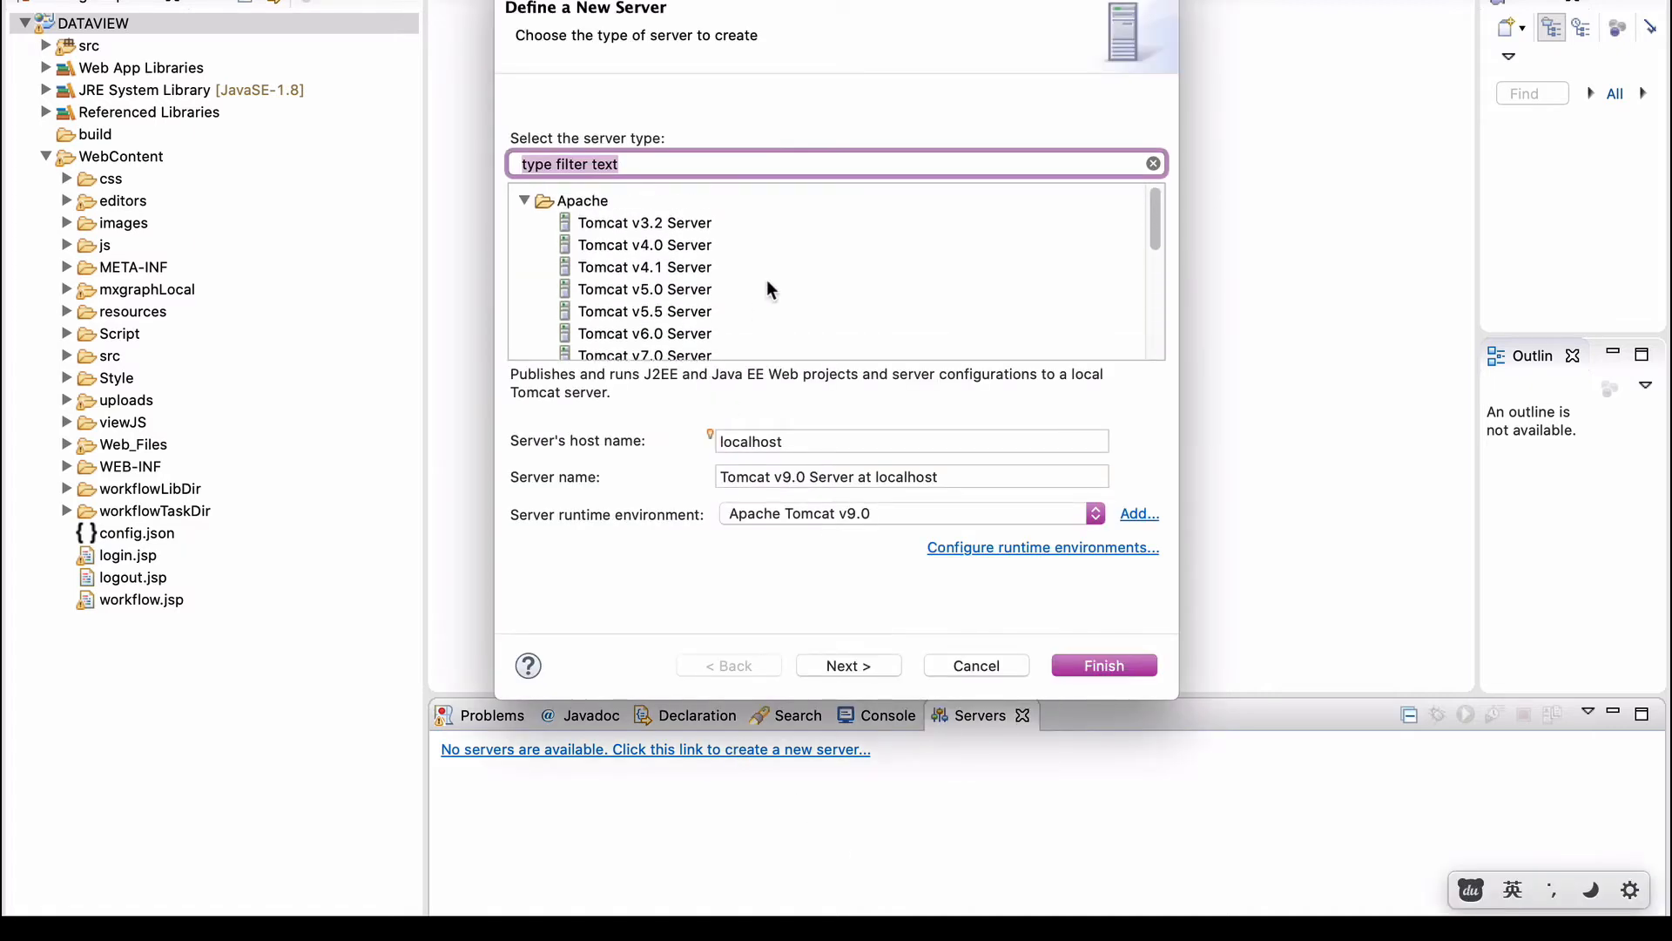
pyautogui.scroll(-2, 594, 216)
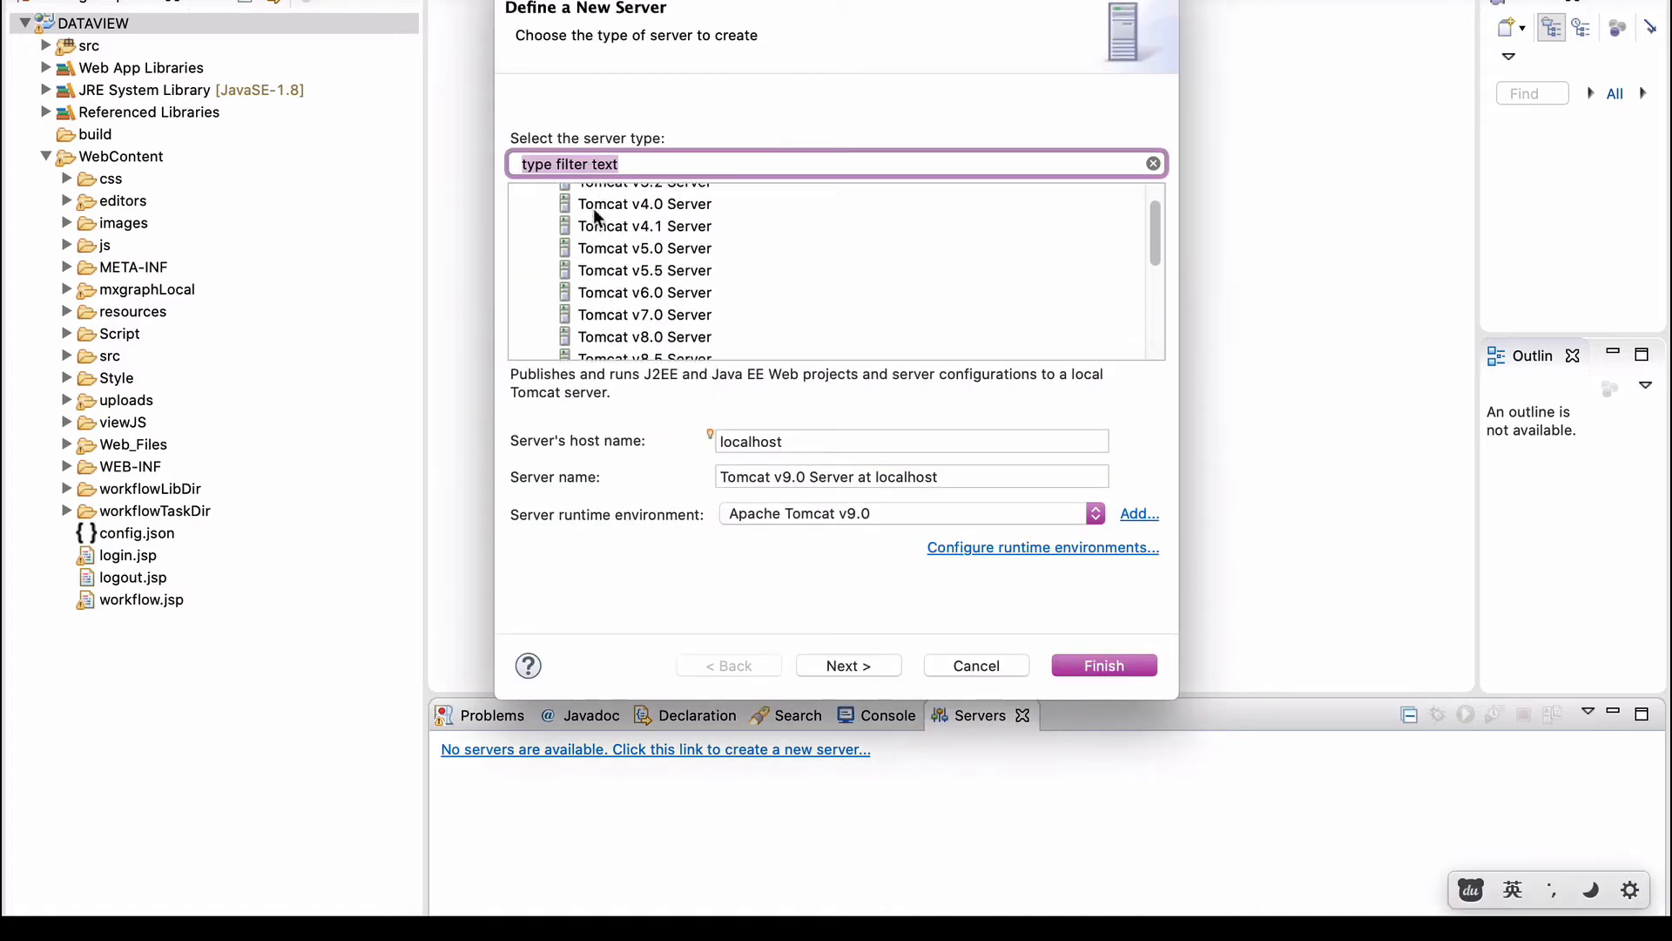
pyautogui.scroll(-3, 625, 310)
pyautogui.scroll(3, 625, 310)
pyautogui.scroll(-1, 625, 310)
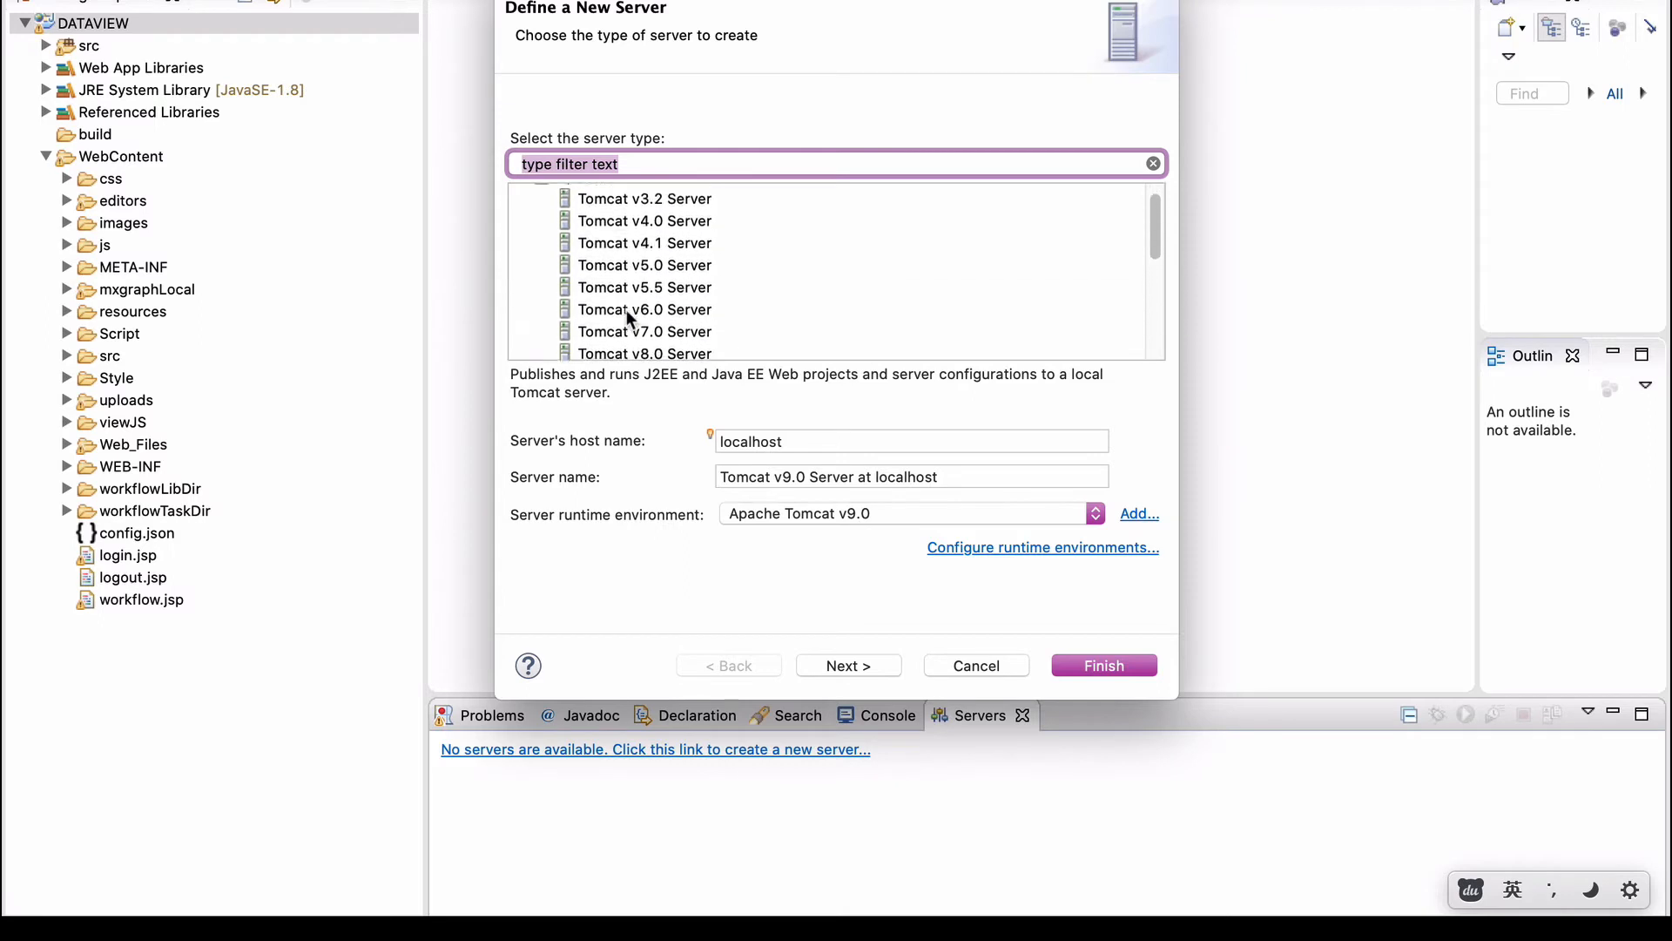
pyautogui.scroll(-4, 625, 310)
pyautogui.click(650, 302)
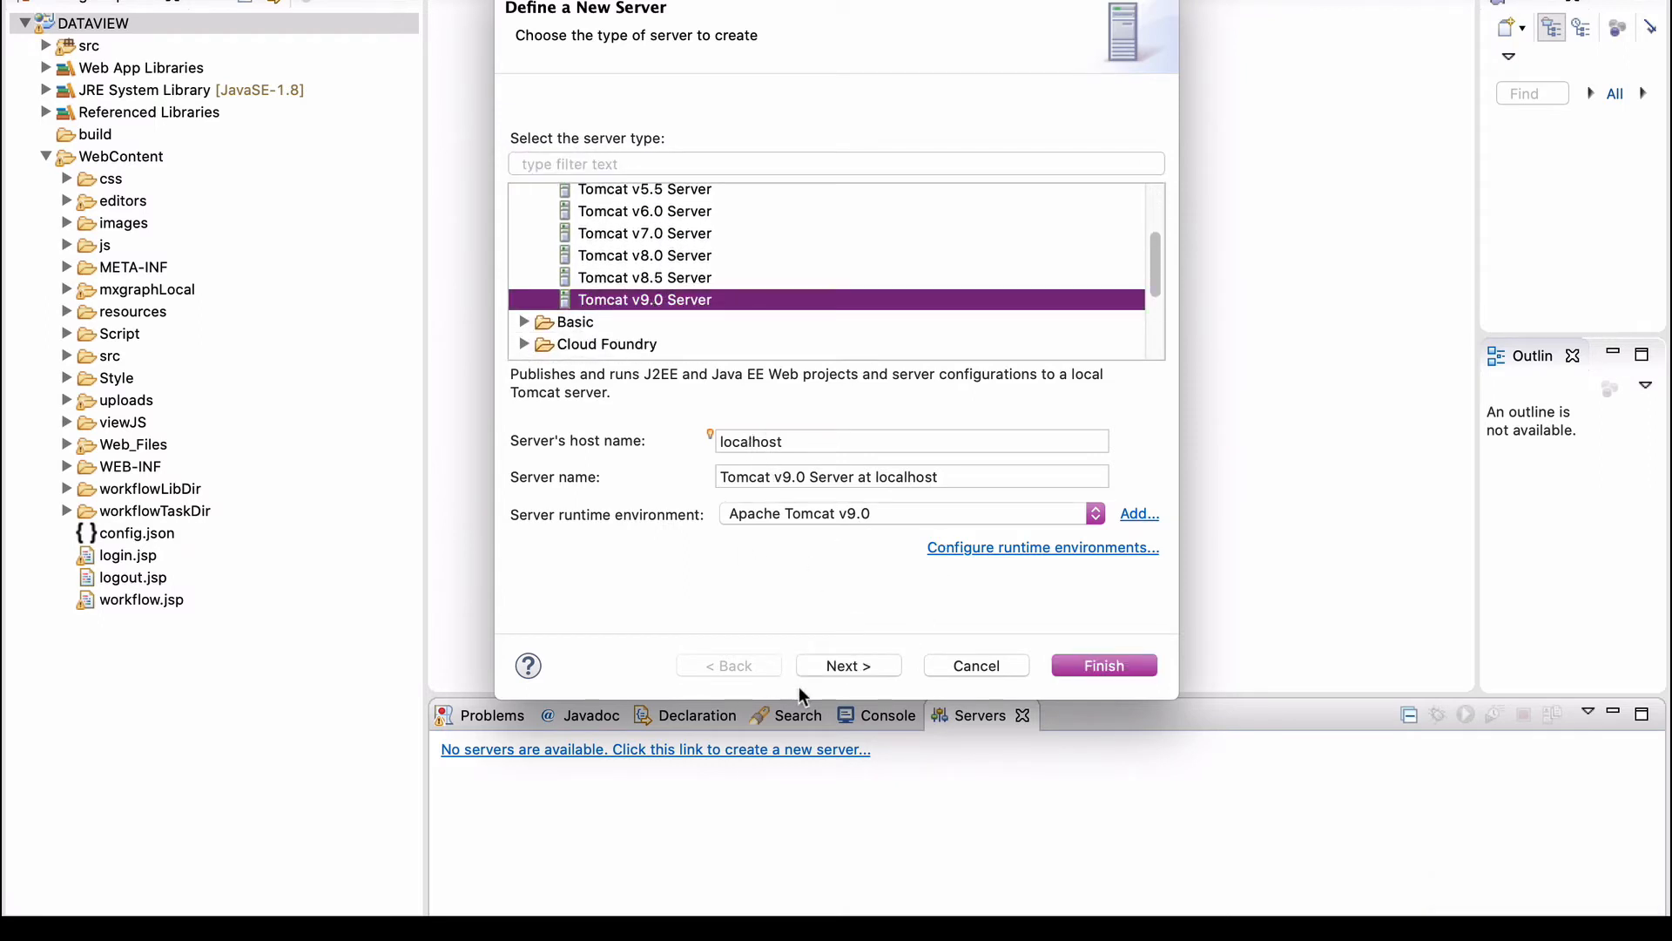
pyautogui.click(867, 666)
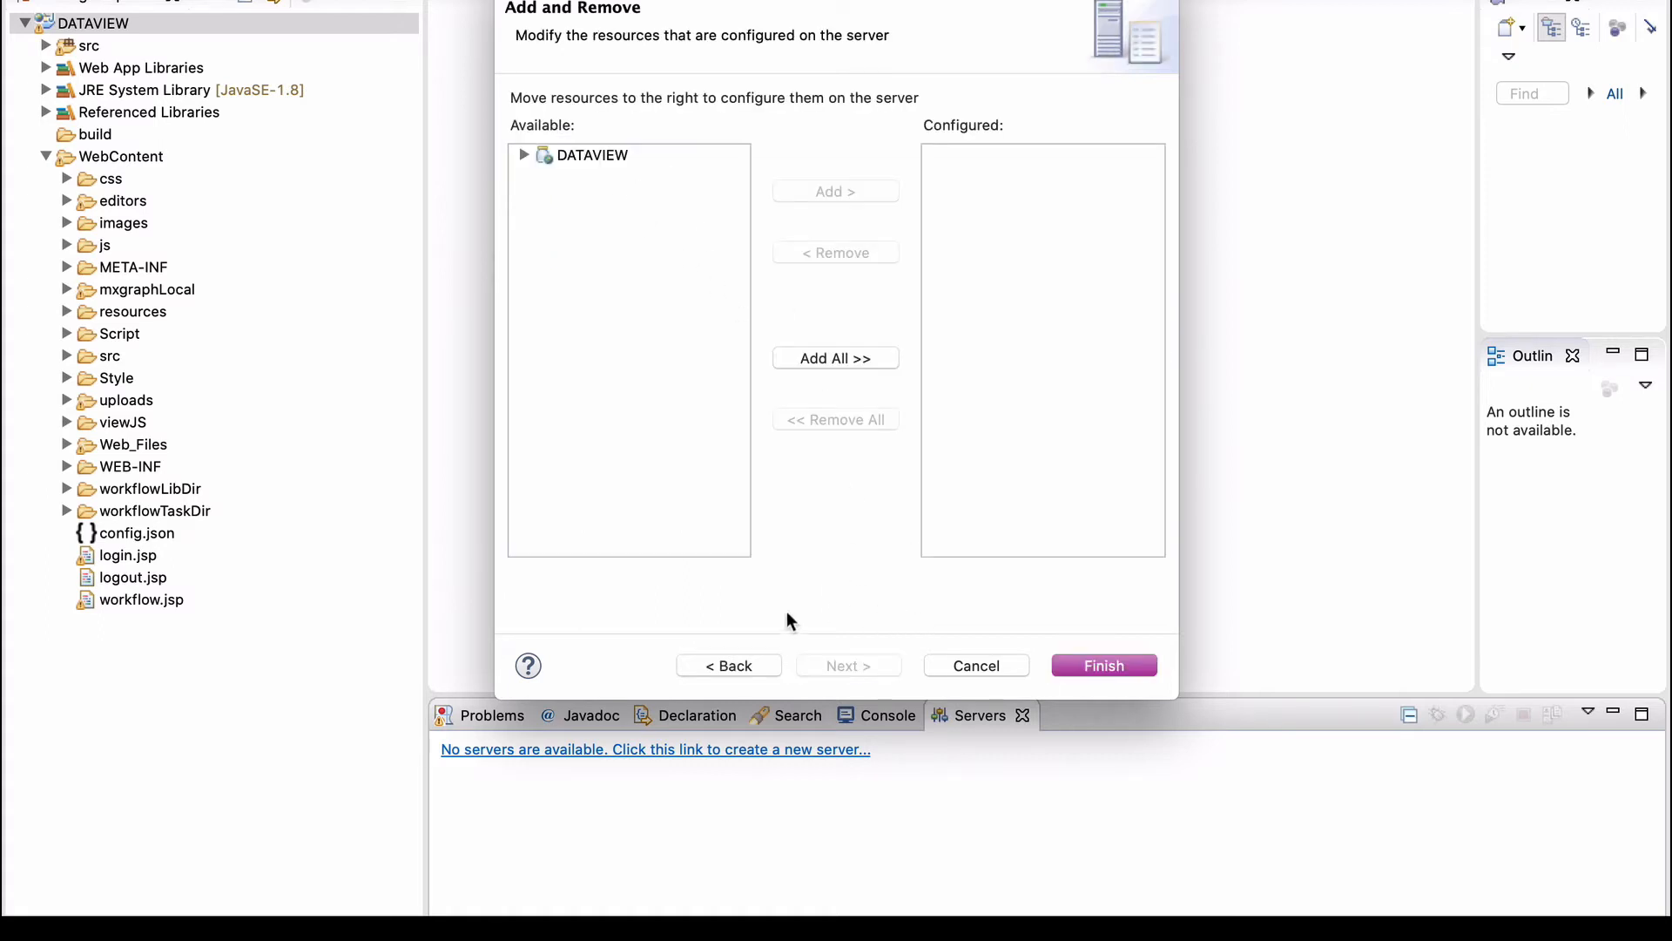
pyautogui.click(743, 669)
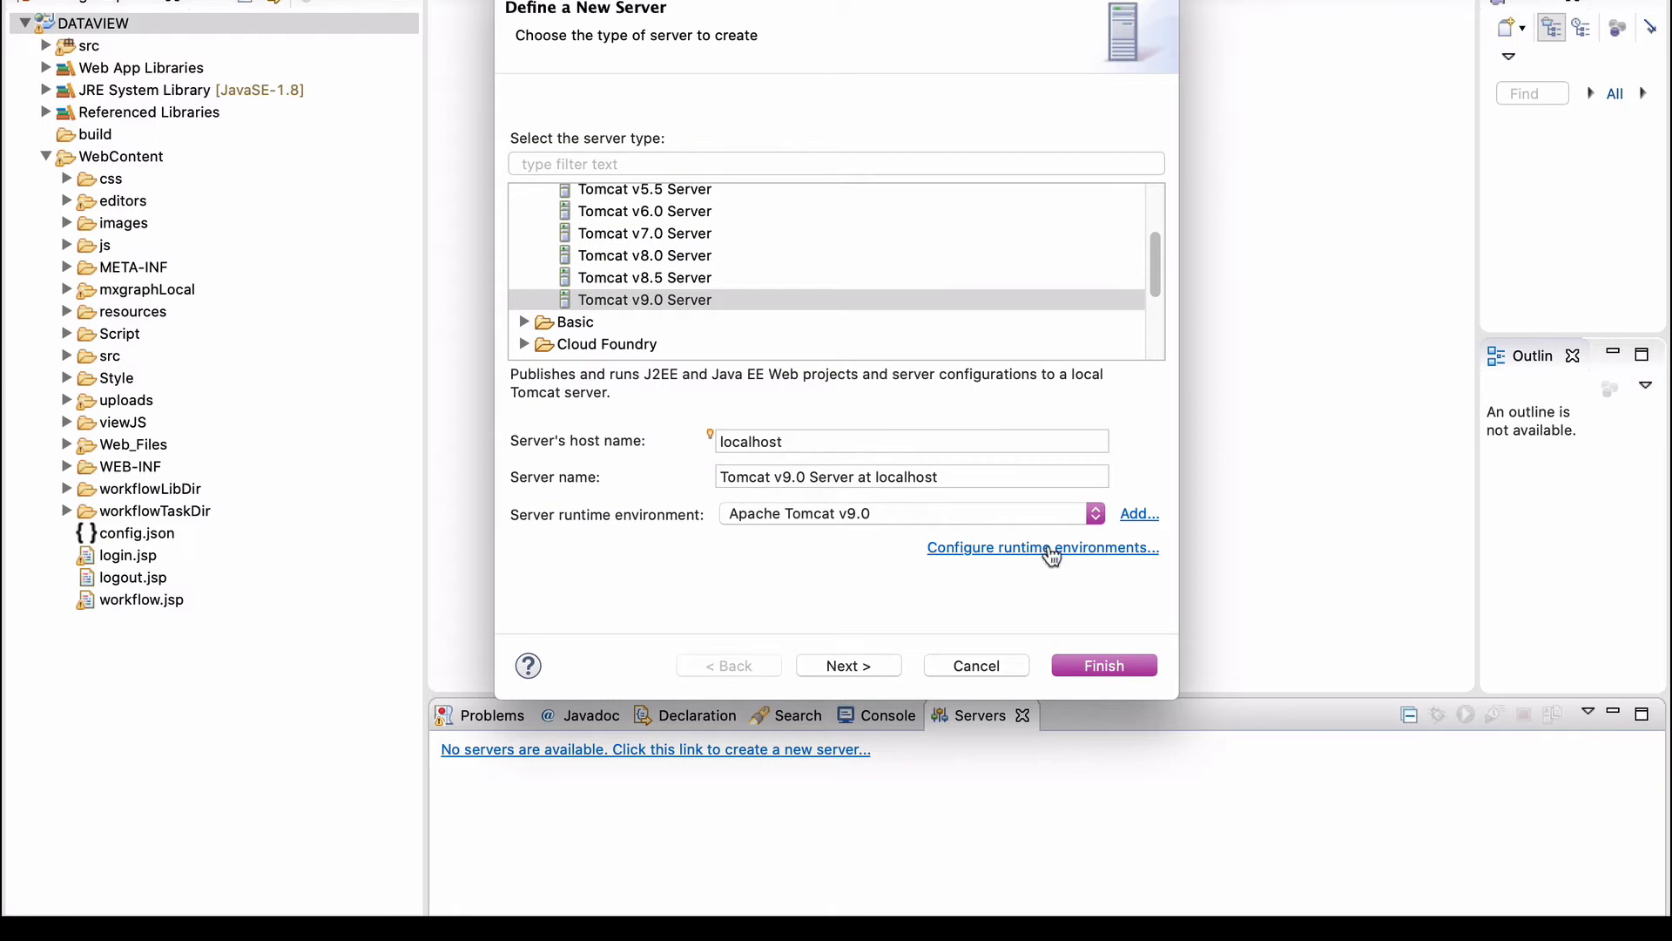
# Remove the old Apache Tomcat v9.0 runtime environment.
pyautogui.click(1078, 554)
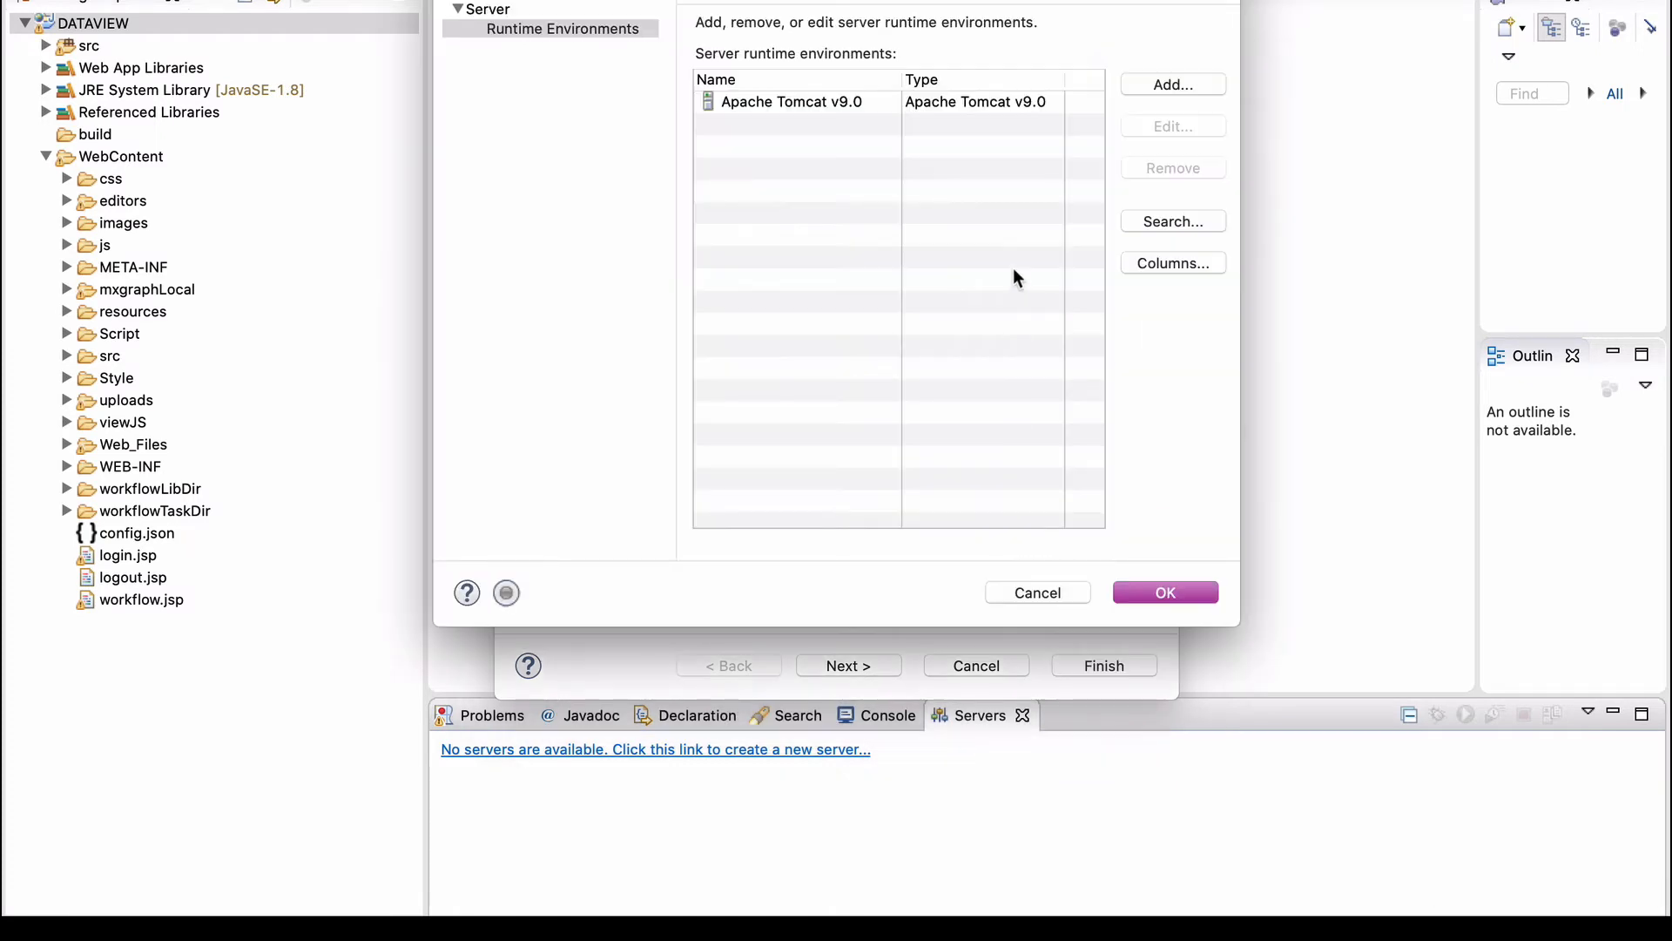
pyautogui.click(934, 106)
pyautogui.click(1168, 171)
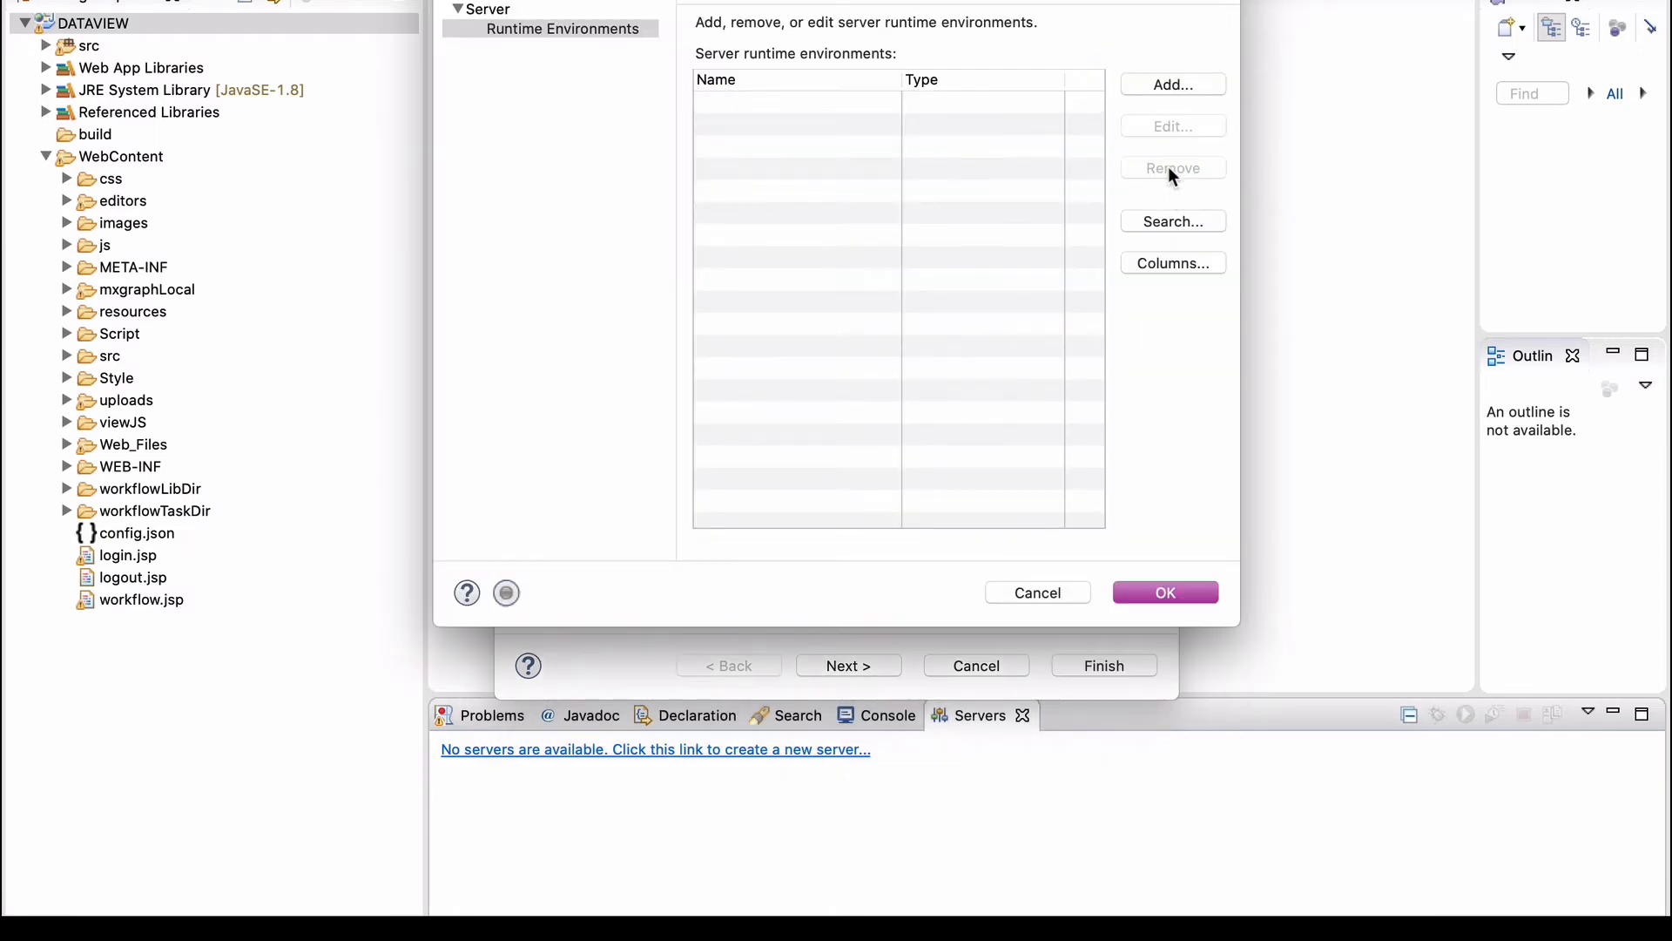
pyautogui.click(1185, 585)
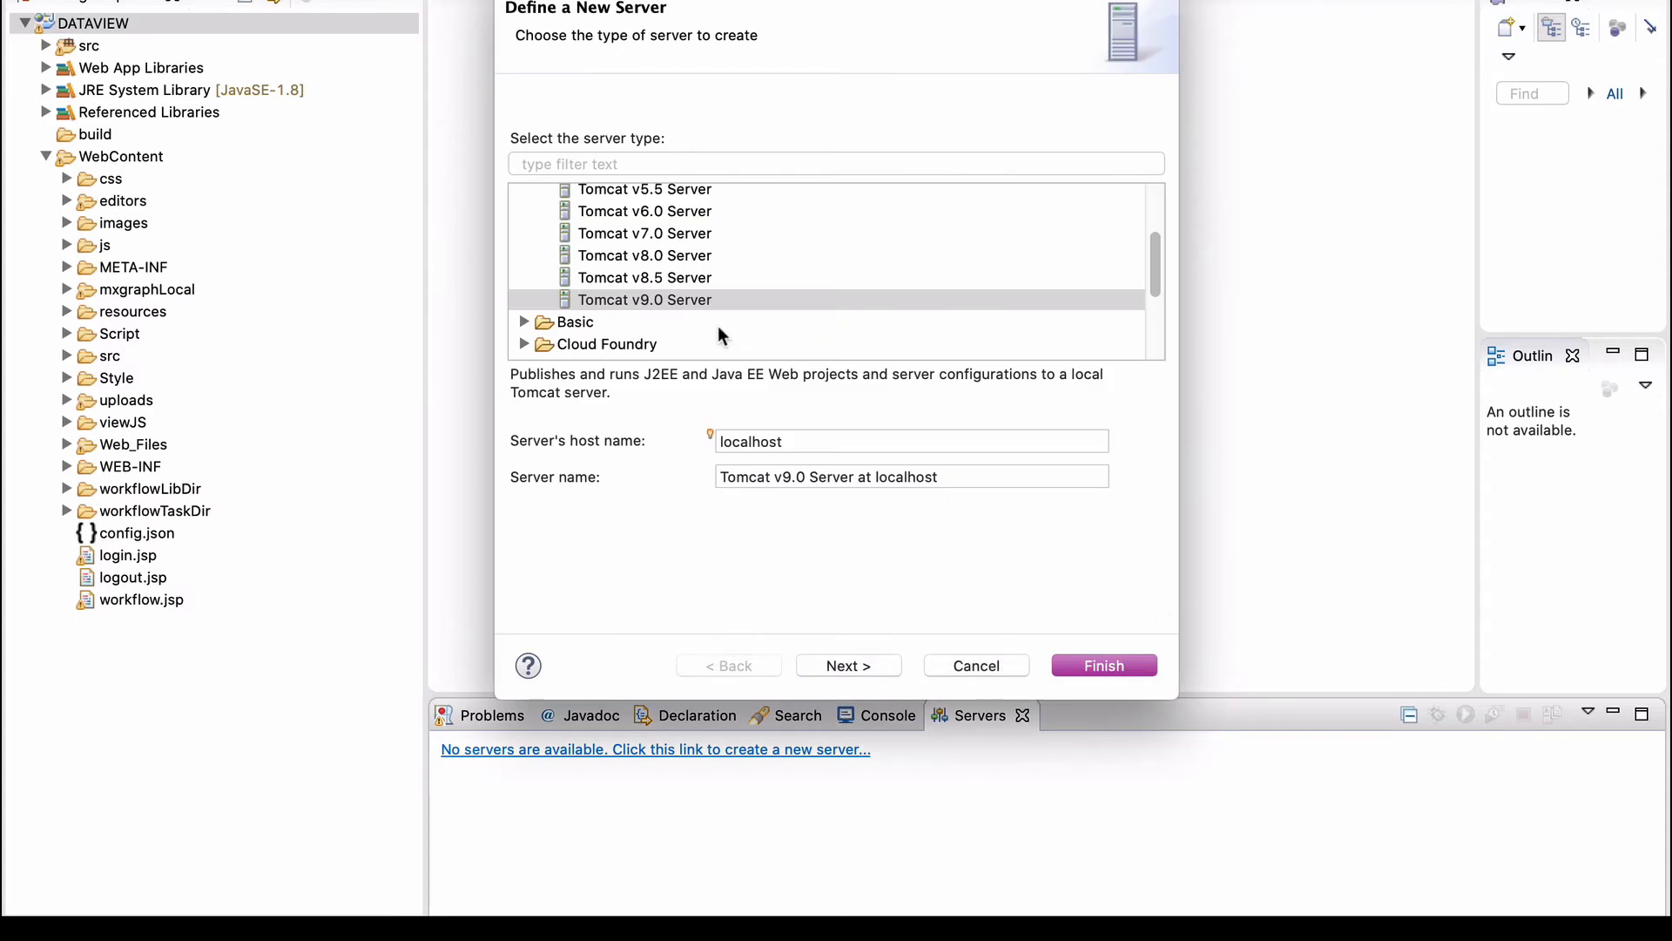
# Choose Tomcat v9.0 Server and set the installation directory to /usr/local/apache-tomcat-9.0.20.
pyautogui.click(666, 305)
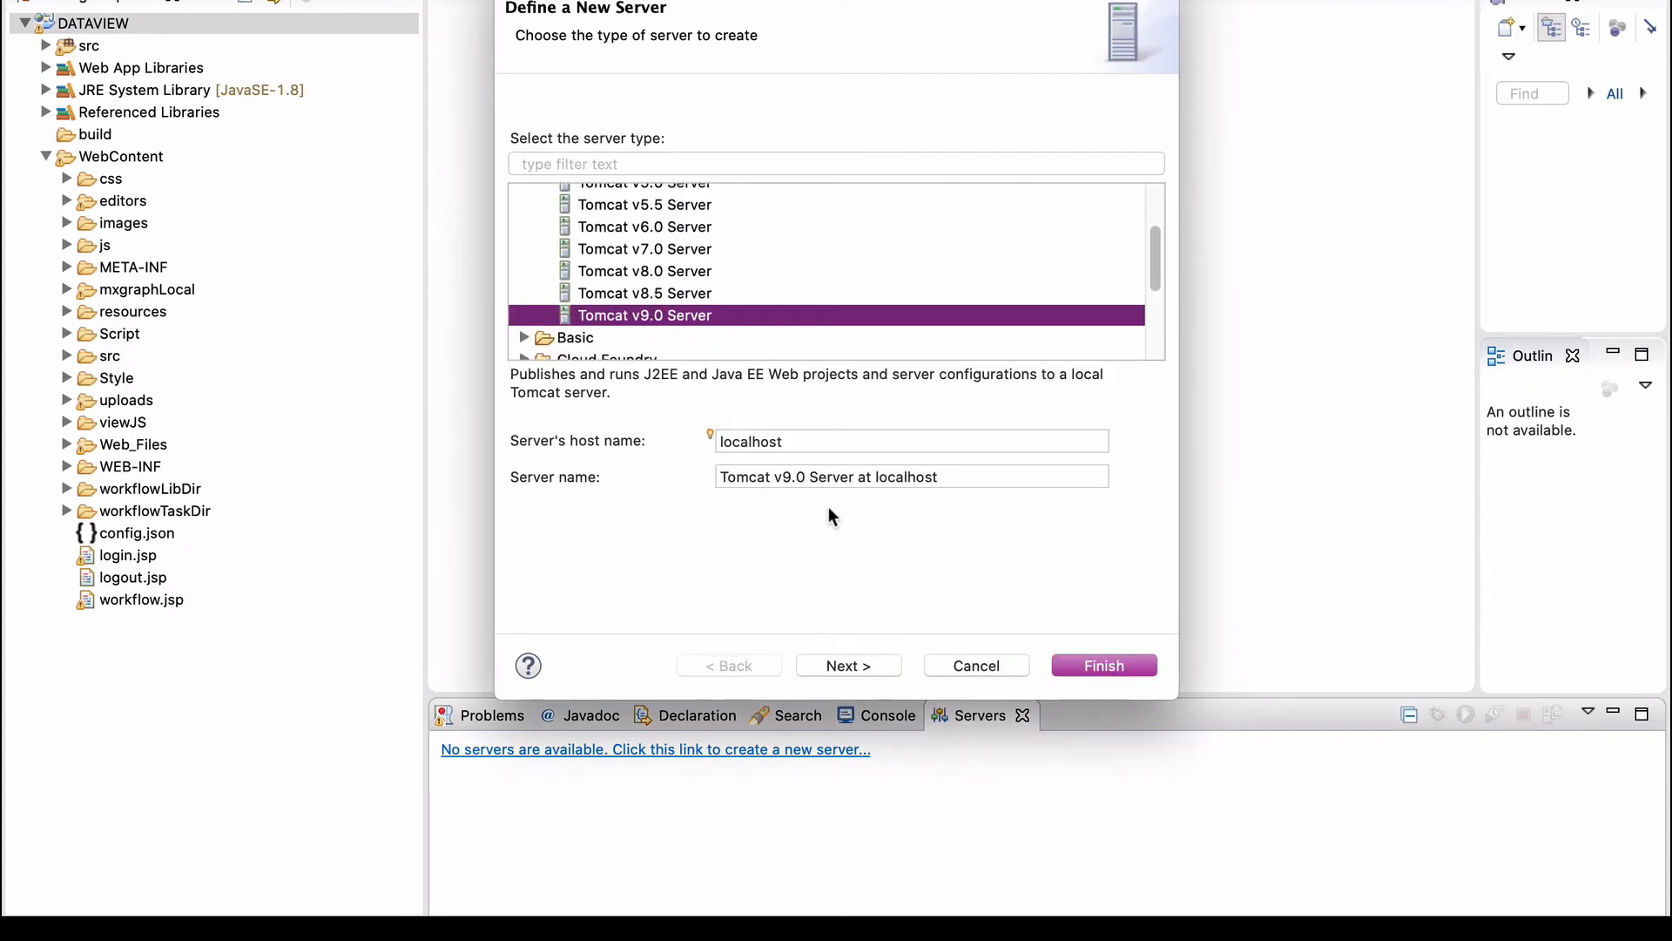
pyautogui.click(865, 669)
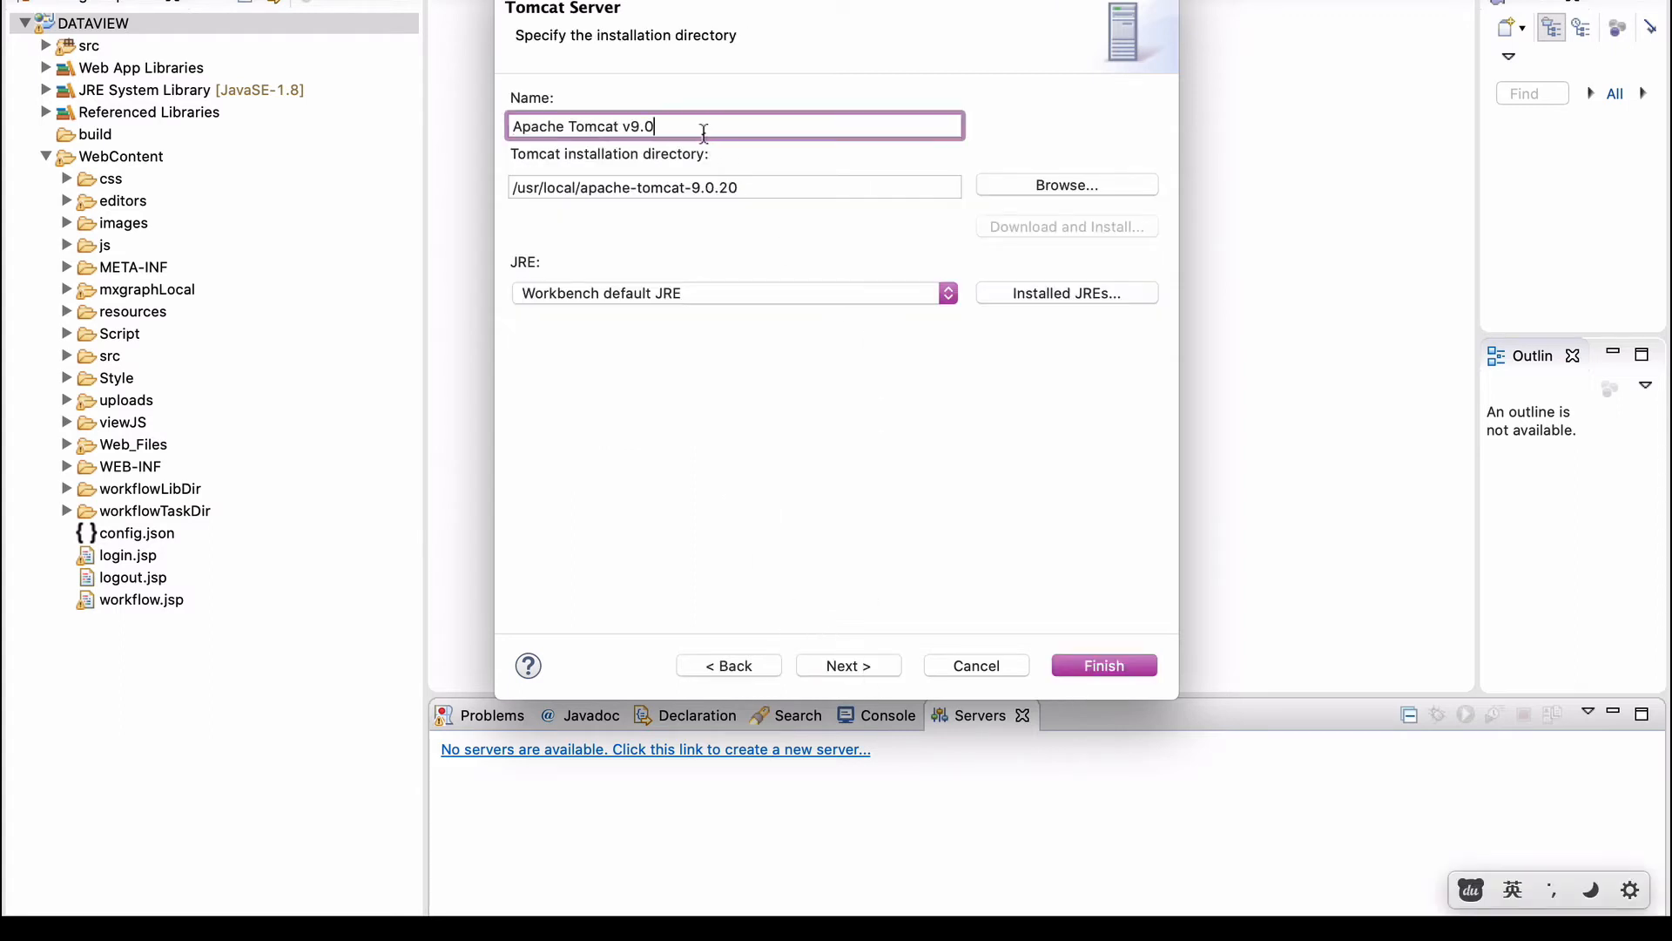
pyautogui.tripleClick(756, 188)
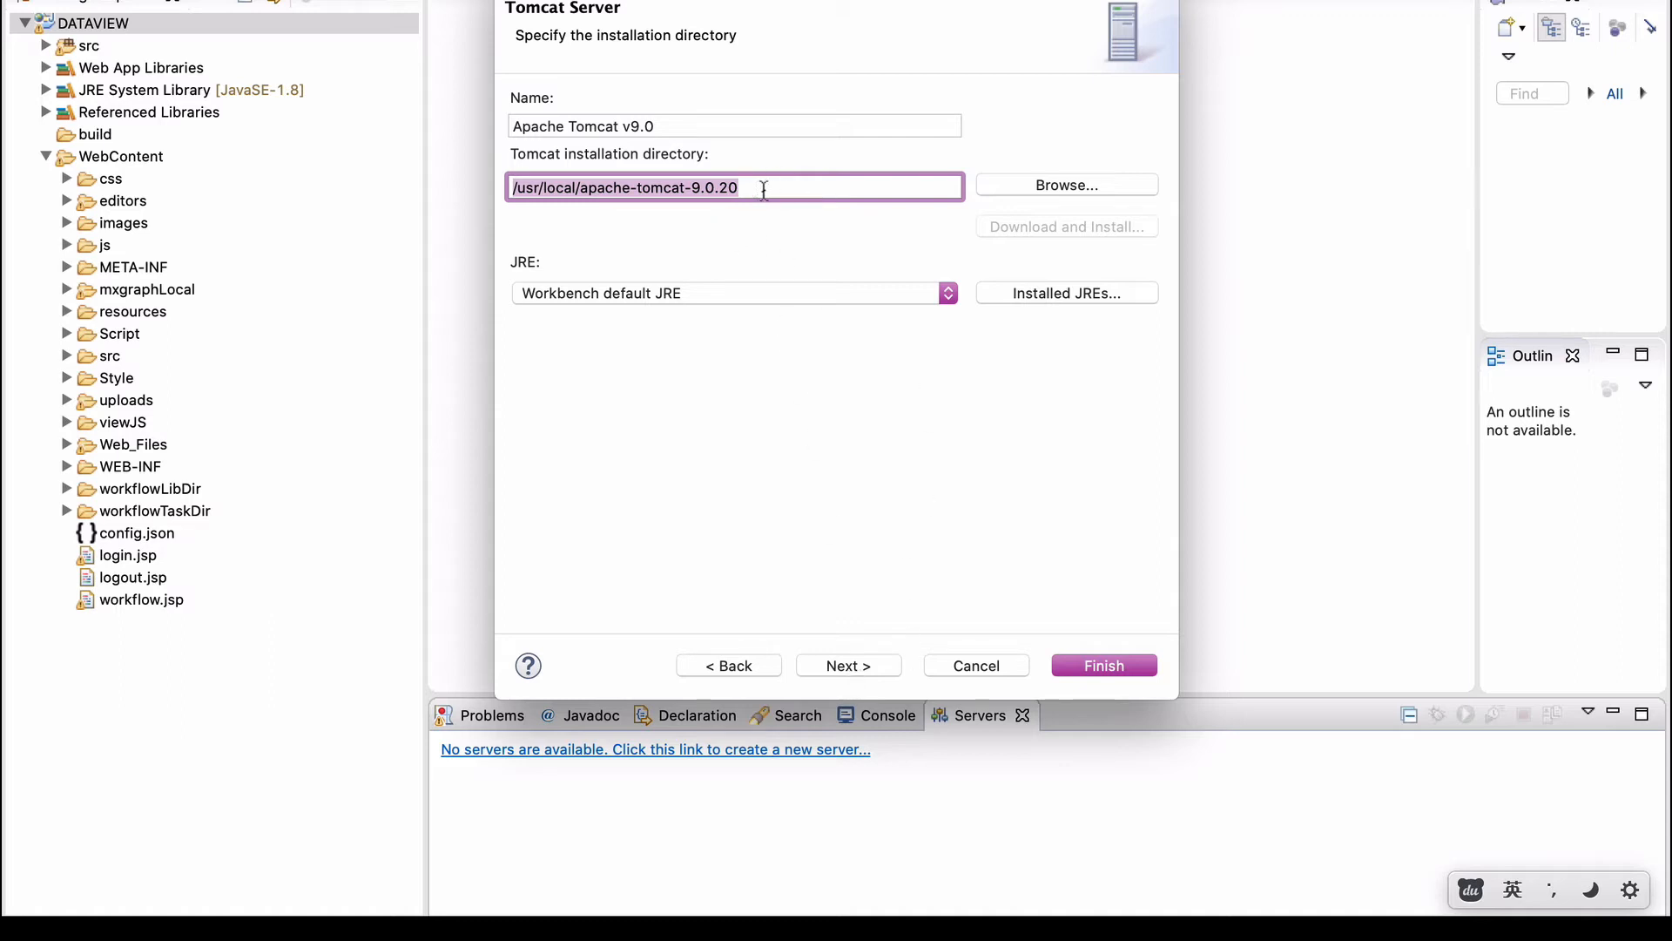
# Add DATAVIEW to the new Tomcat server's configured resources and finish.
pyautogui.click(850, 667)
pyautogui.click(576, 160)
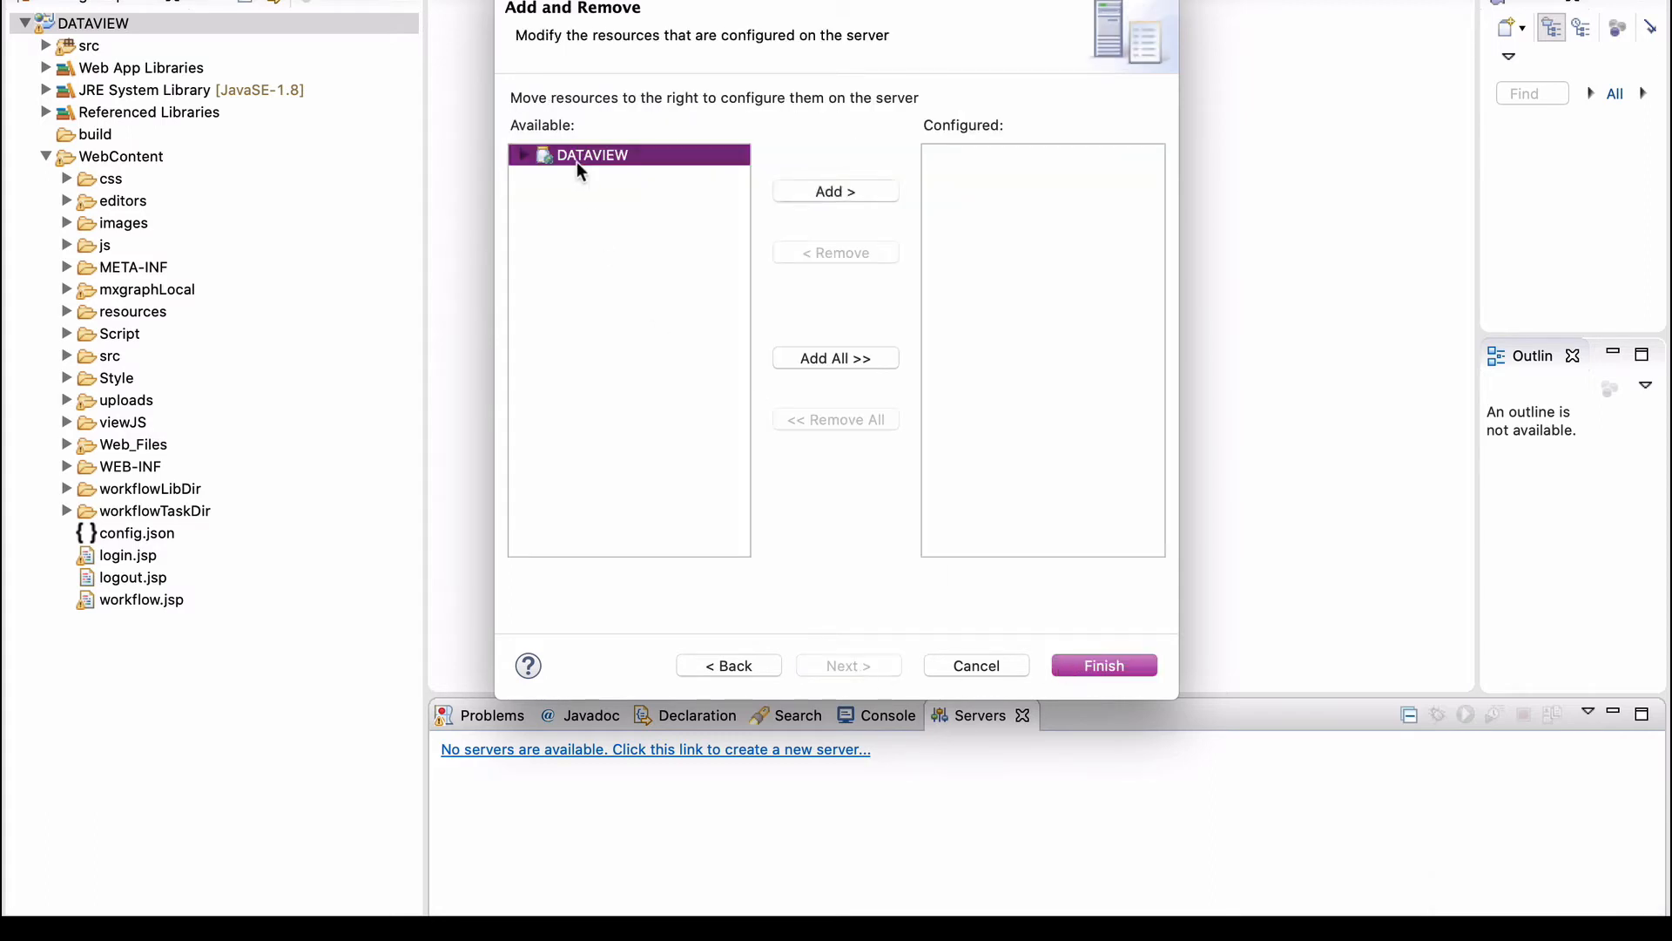
pyautogui.click(805, 197)
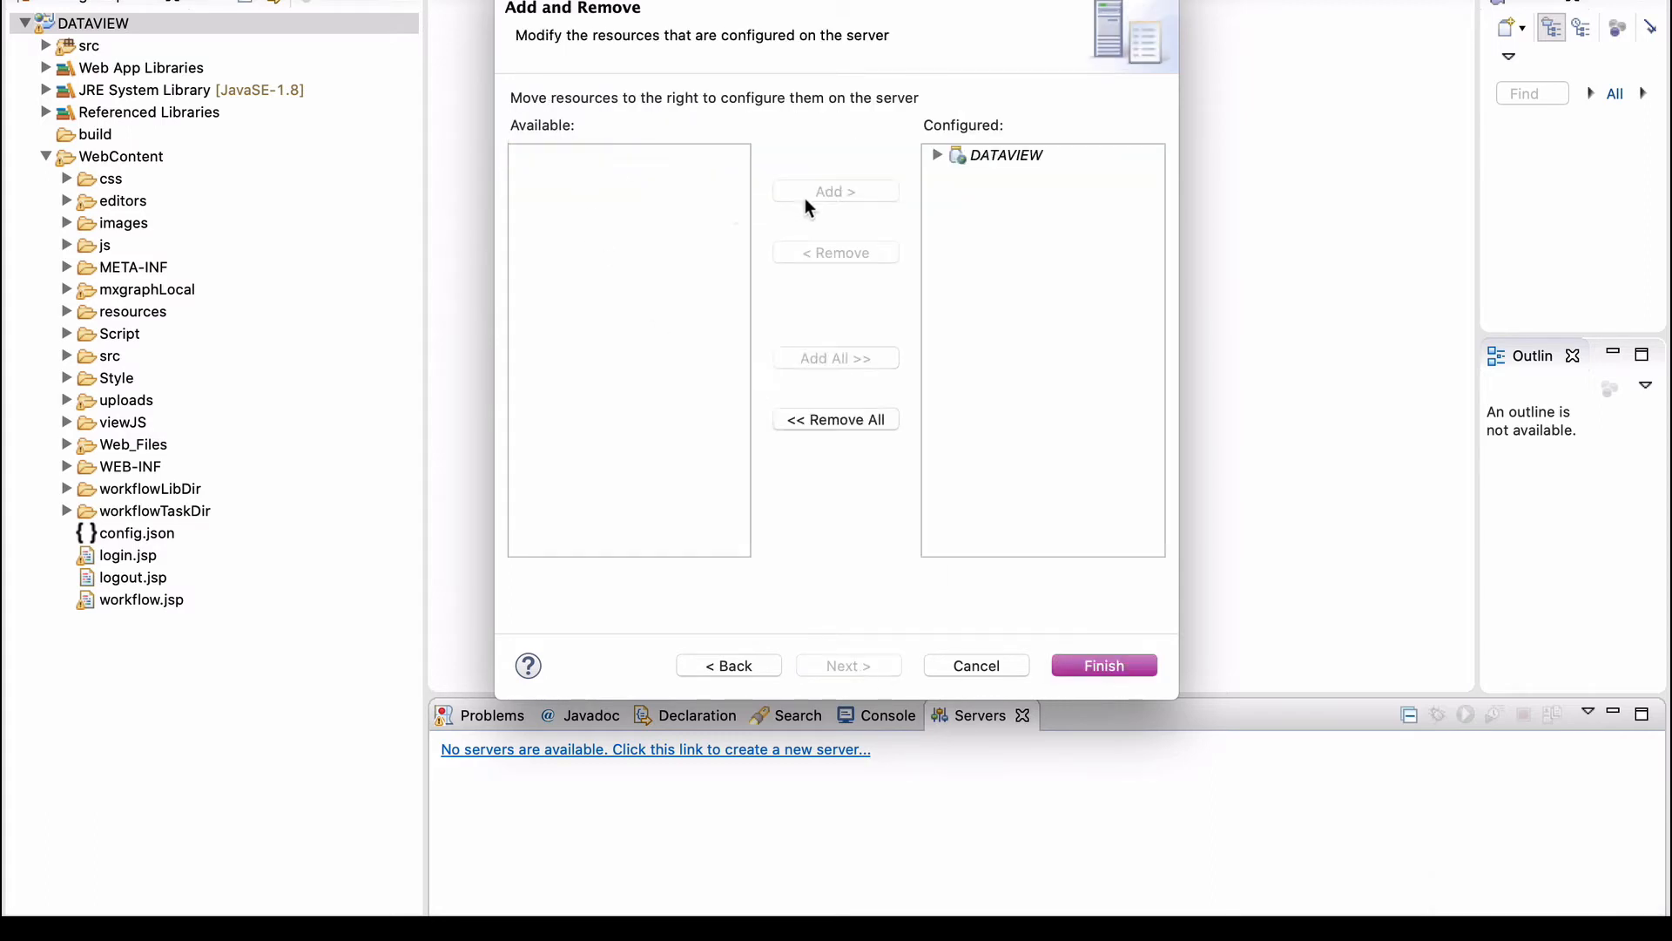
pyautogui.click(1116, 675)
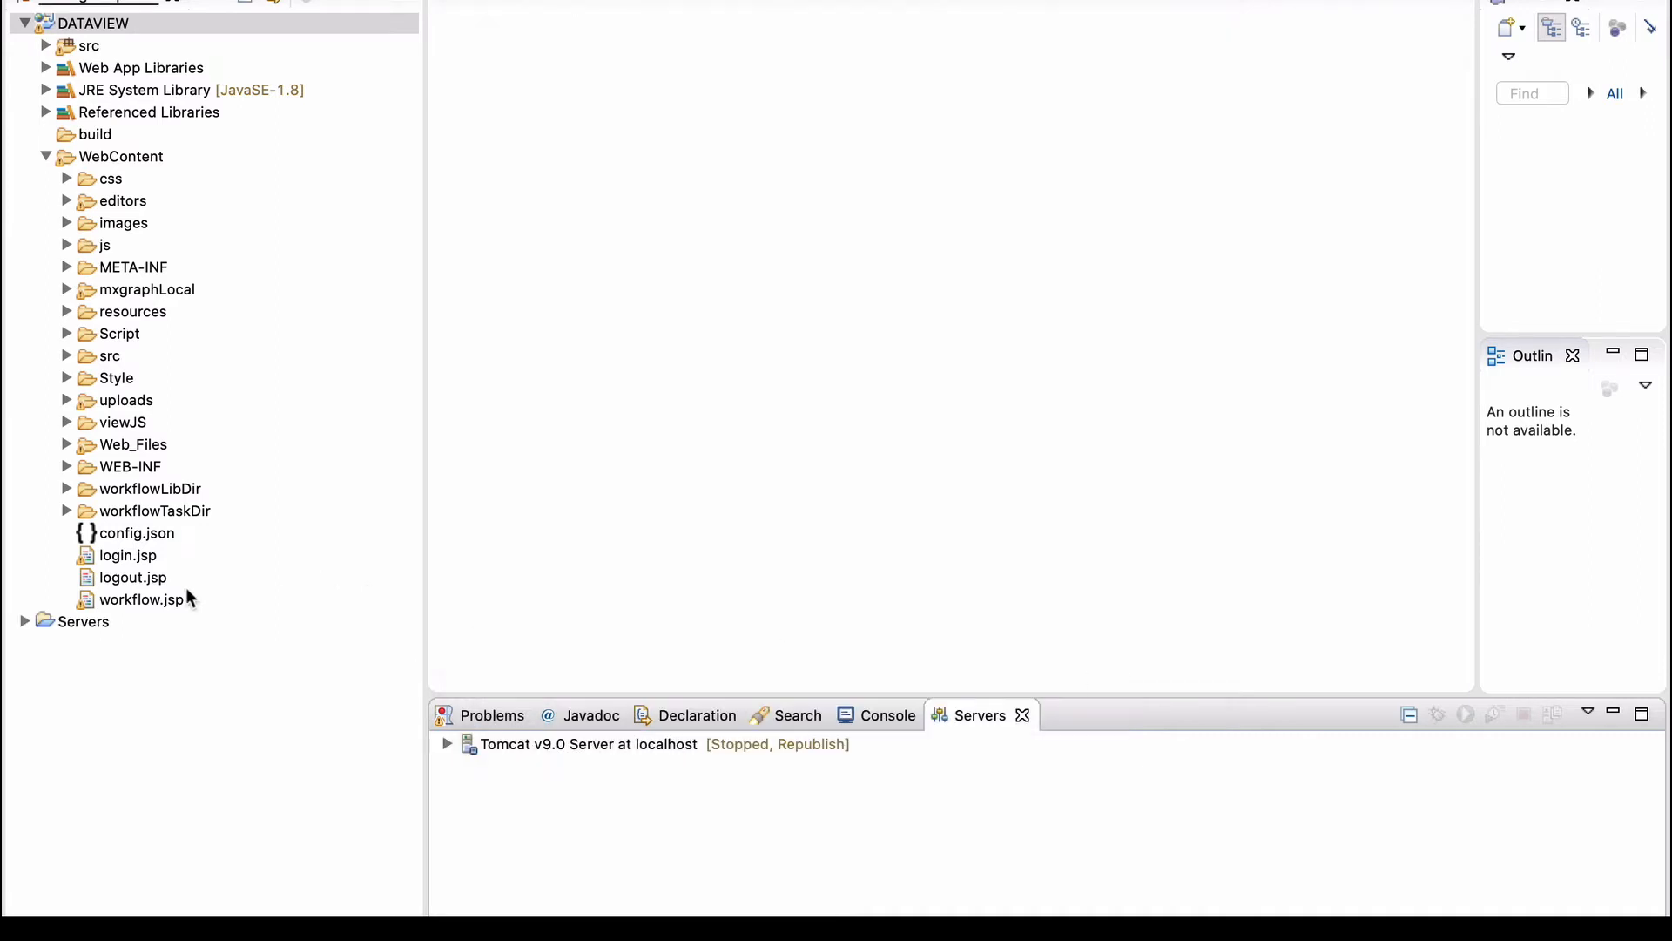
# Run login.jsp on the Tomcat v9.0 server and copy the login page address.
pyautogui.click(136, 558)
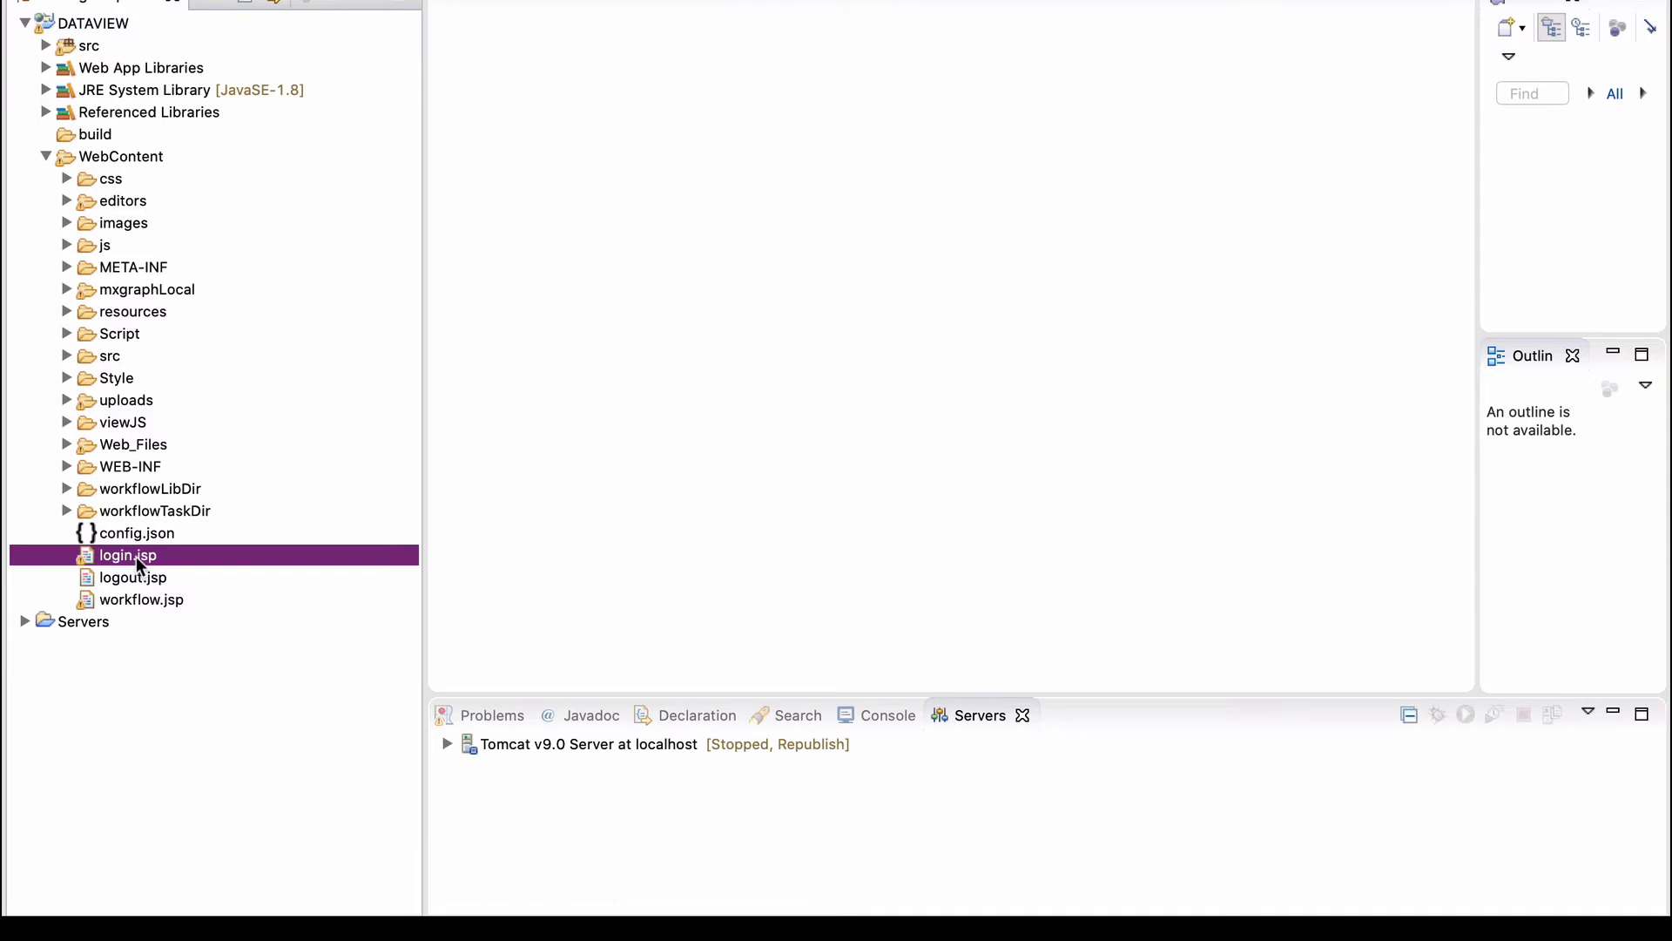
pyautogui.rightClick(136, 556)
pyautogui.moveTo(261, 808)
pyautogui.moveTo(297, 762)
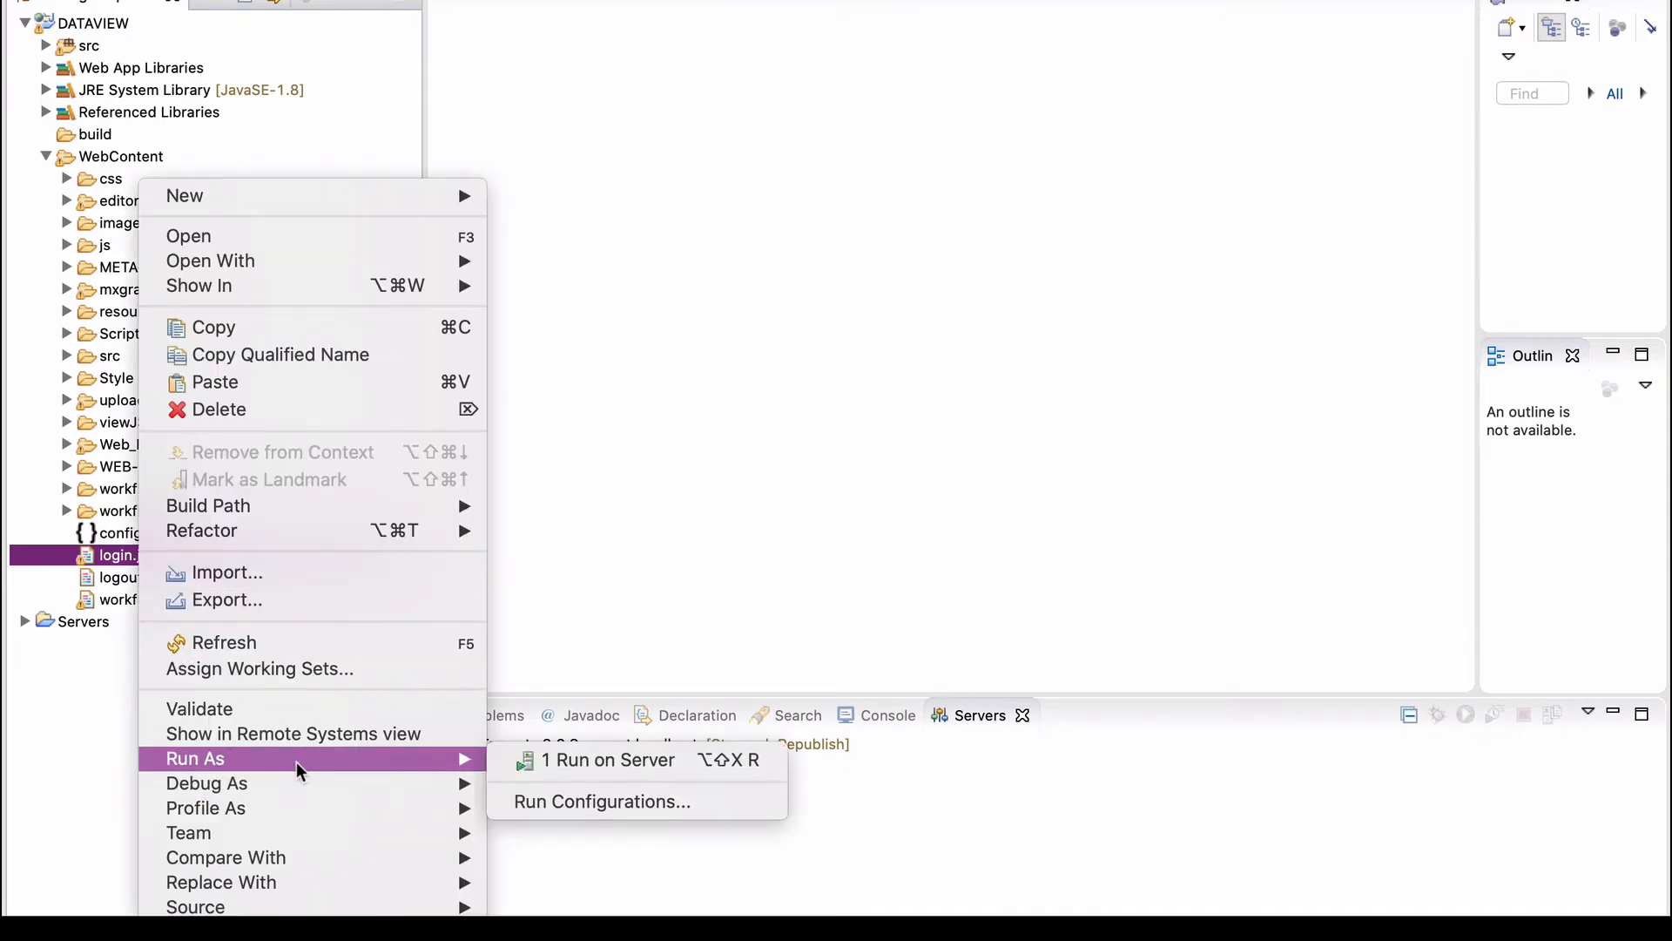
pyautogui.click(624, 766)
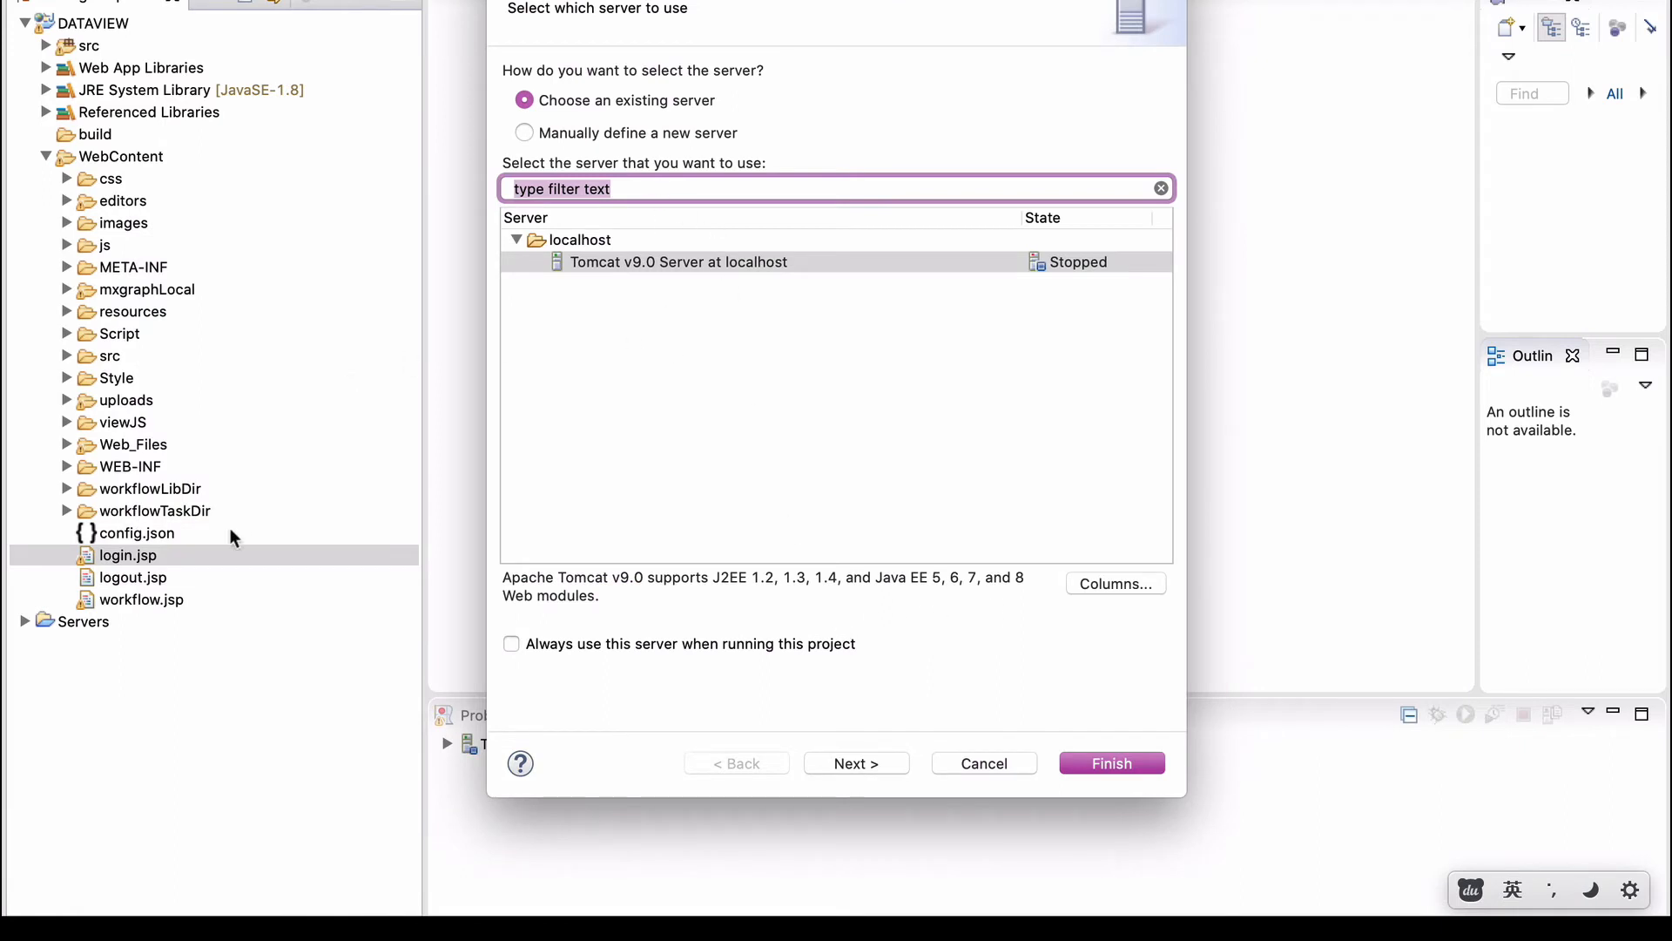
pyautogui.click(868, 763)
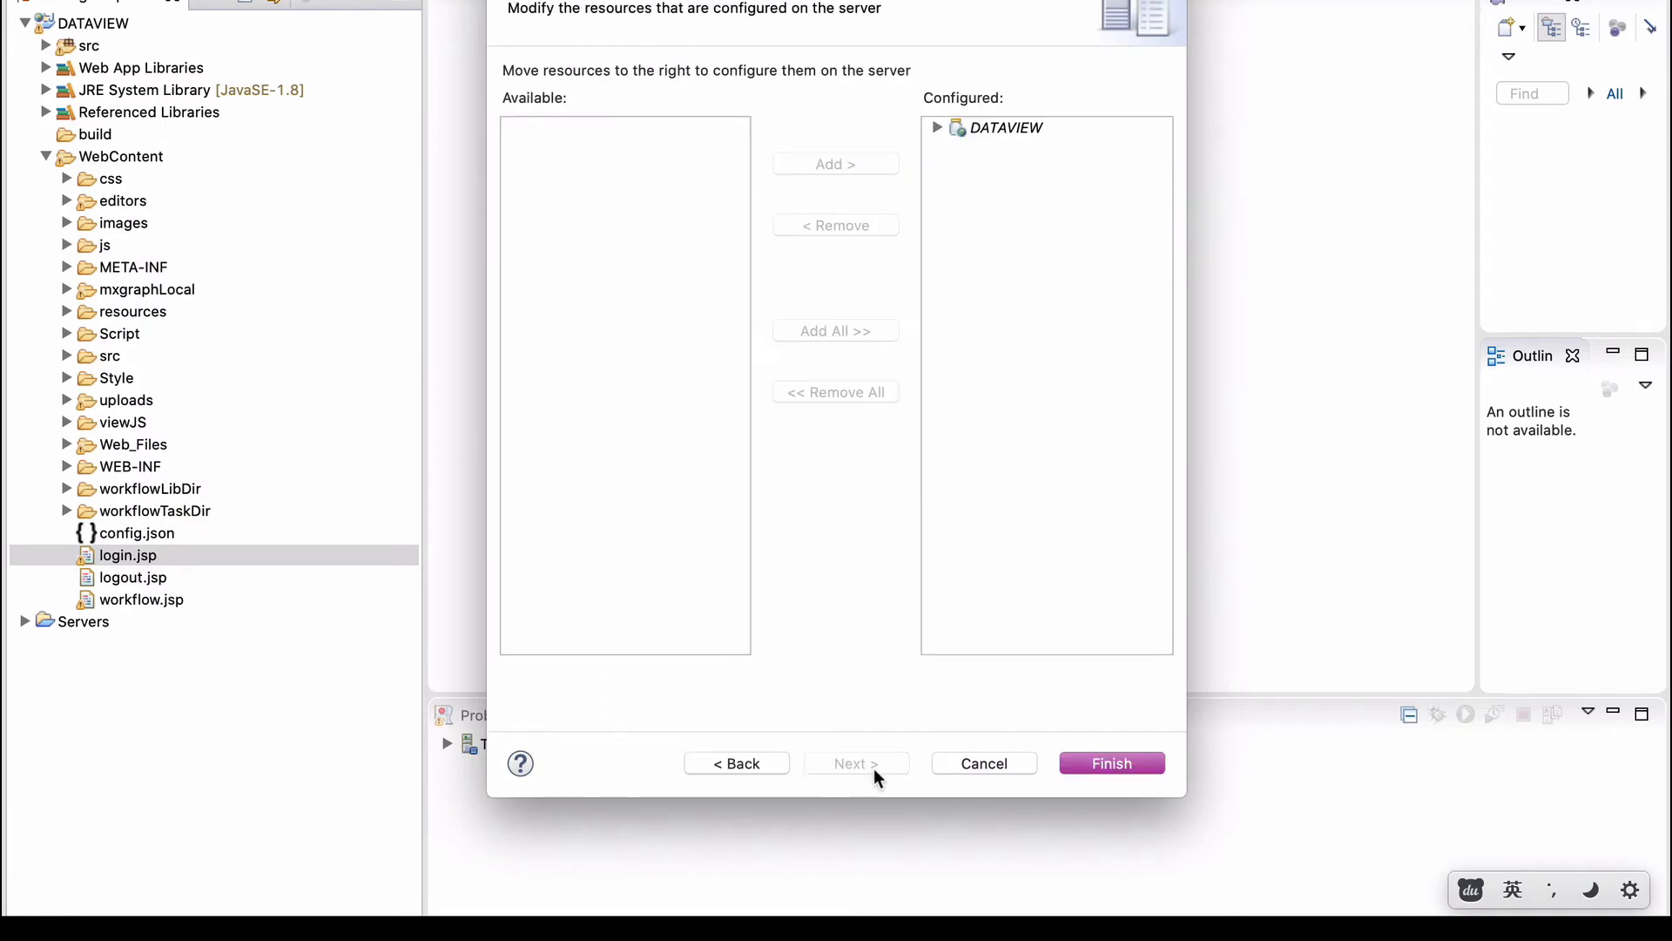
pyautogui.click(1106, 766)
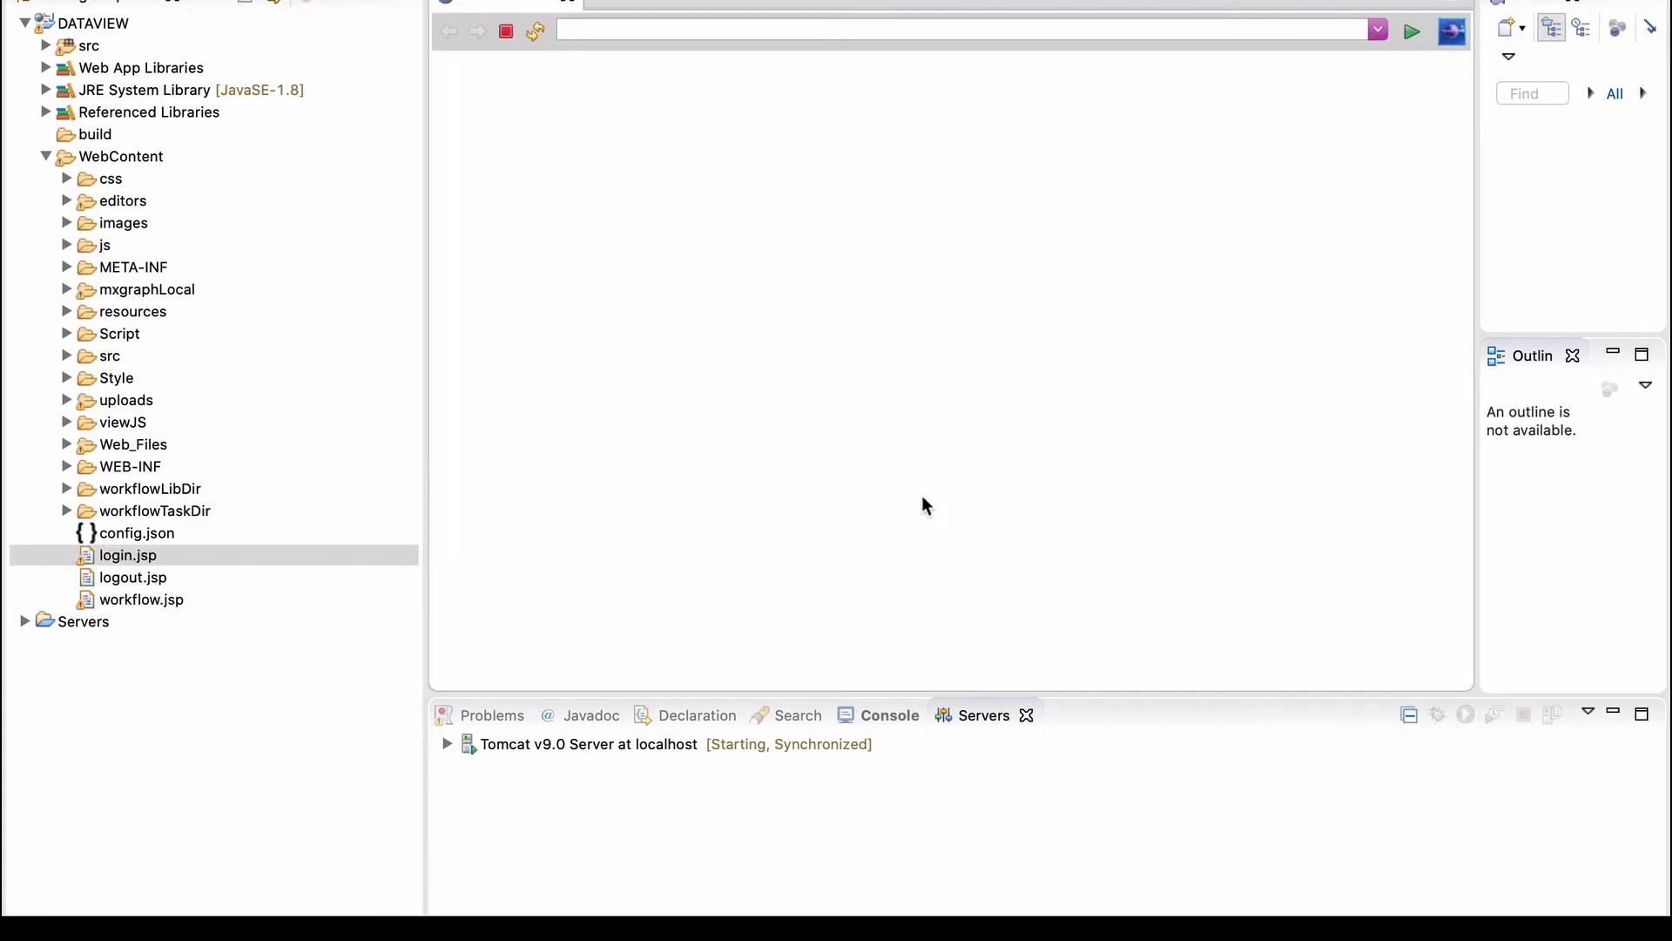
pyautogui.click(880, 31)
pyautogui.press('super+c')
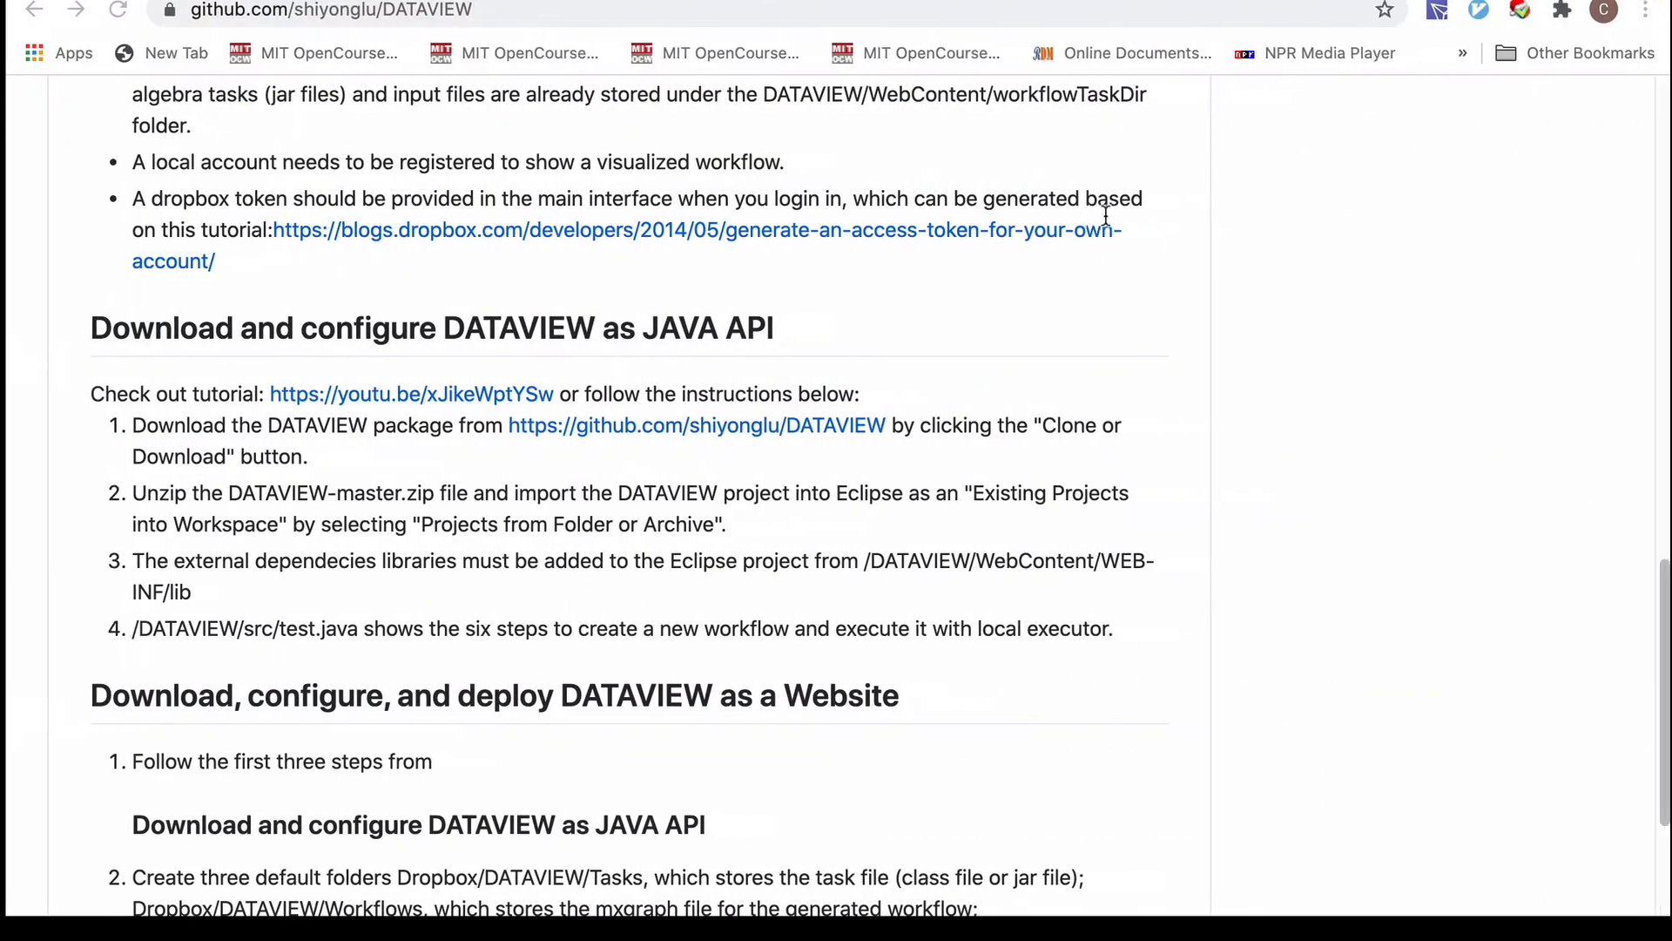
# Load localhost:8080/DATAVIEW/login.jsp in a new tab and open the sign-up form.
pyautogui.press('super+t')
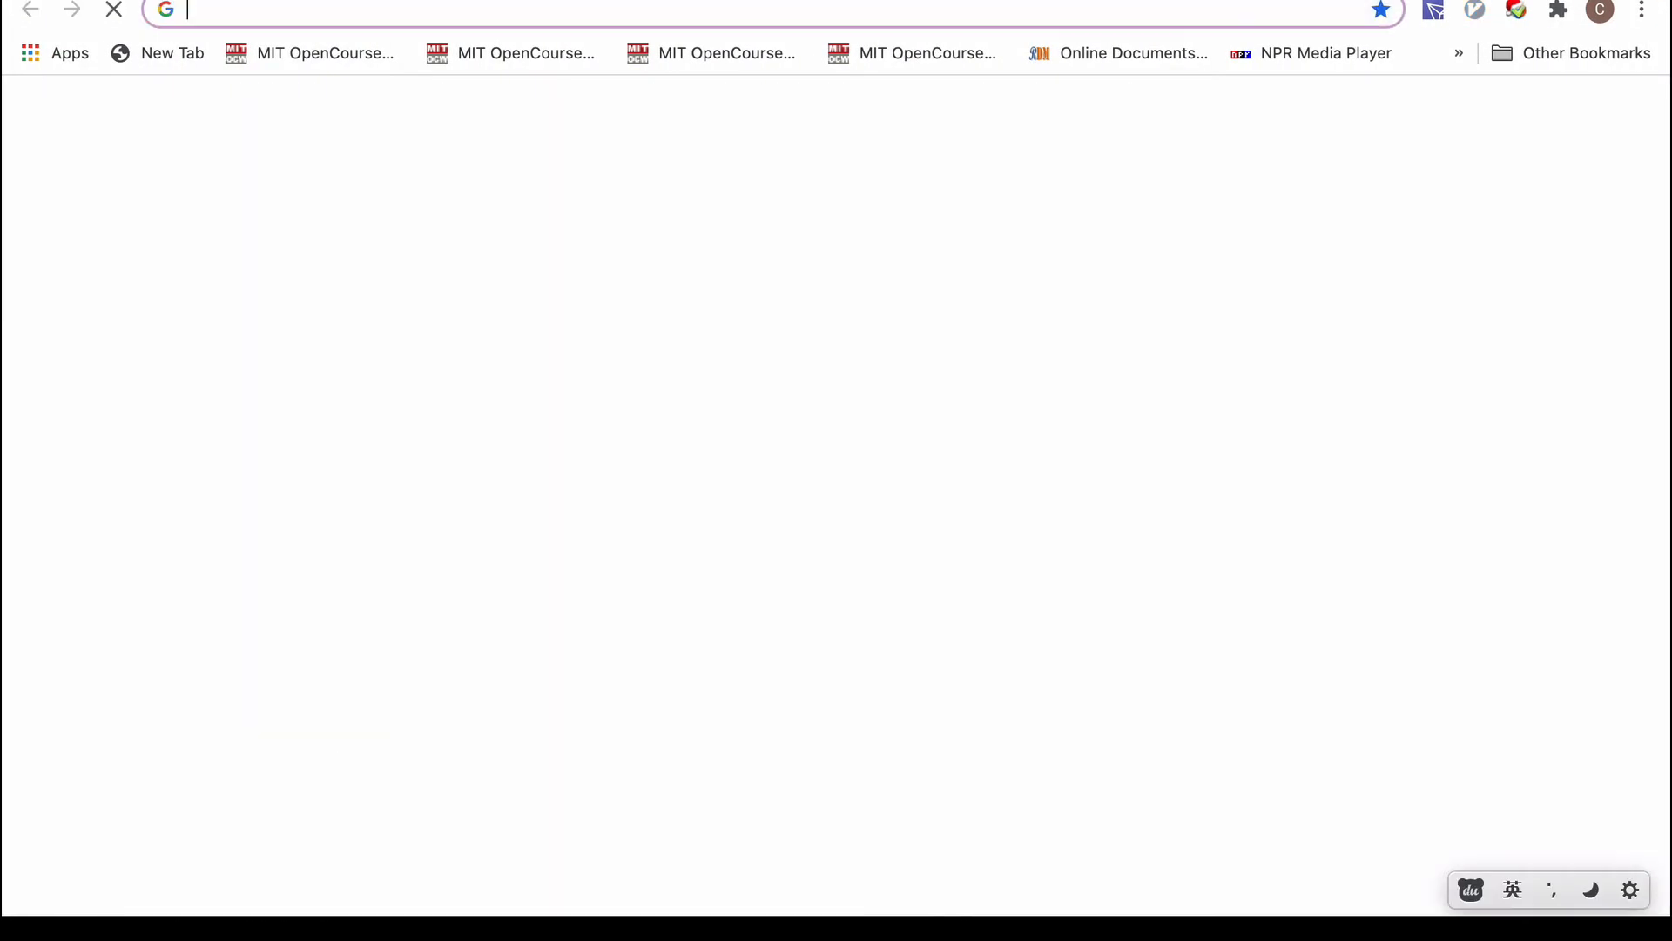
pyautogui.press('super+v')
pyautogui.press('Return')
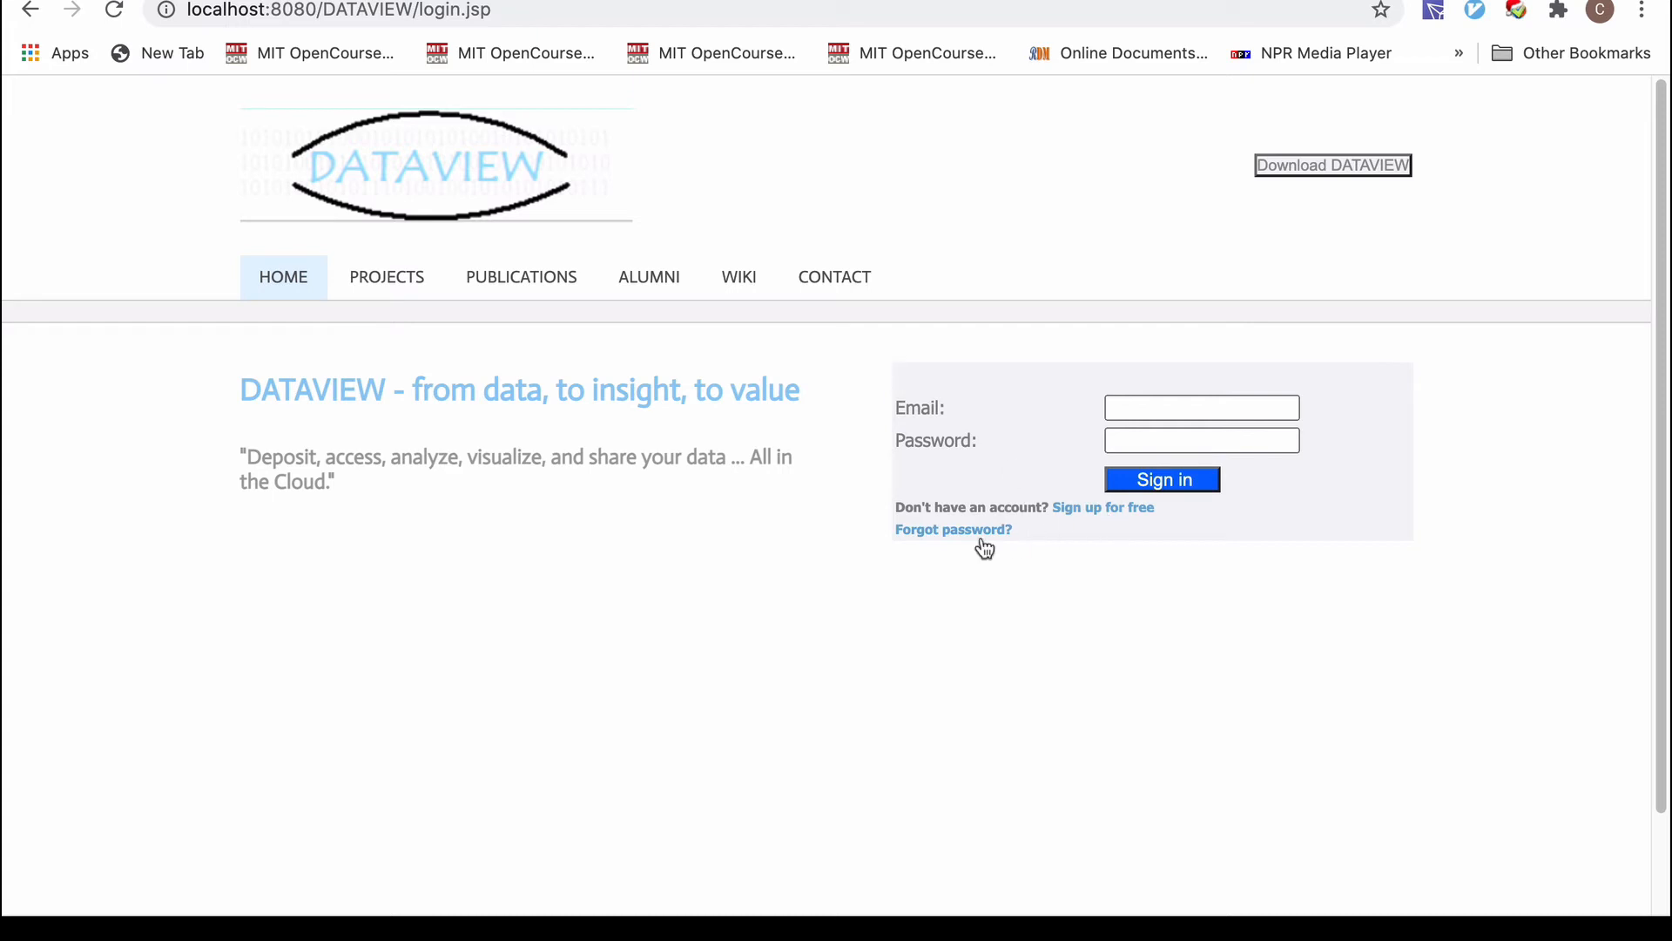
pyautogui.click(1121, 517)
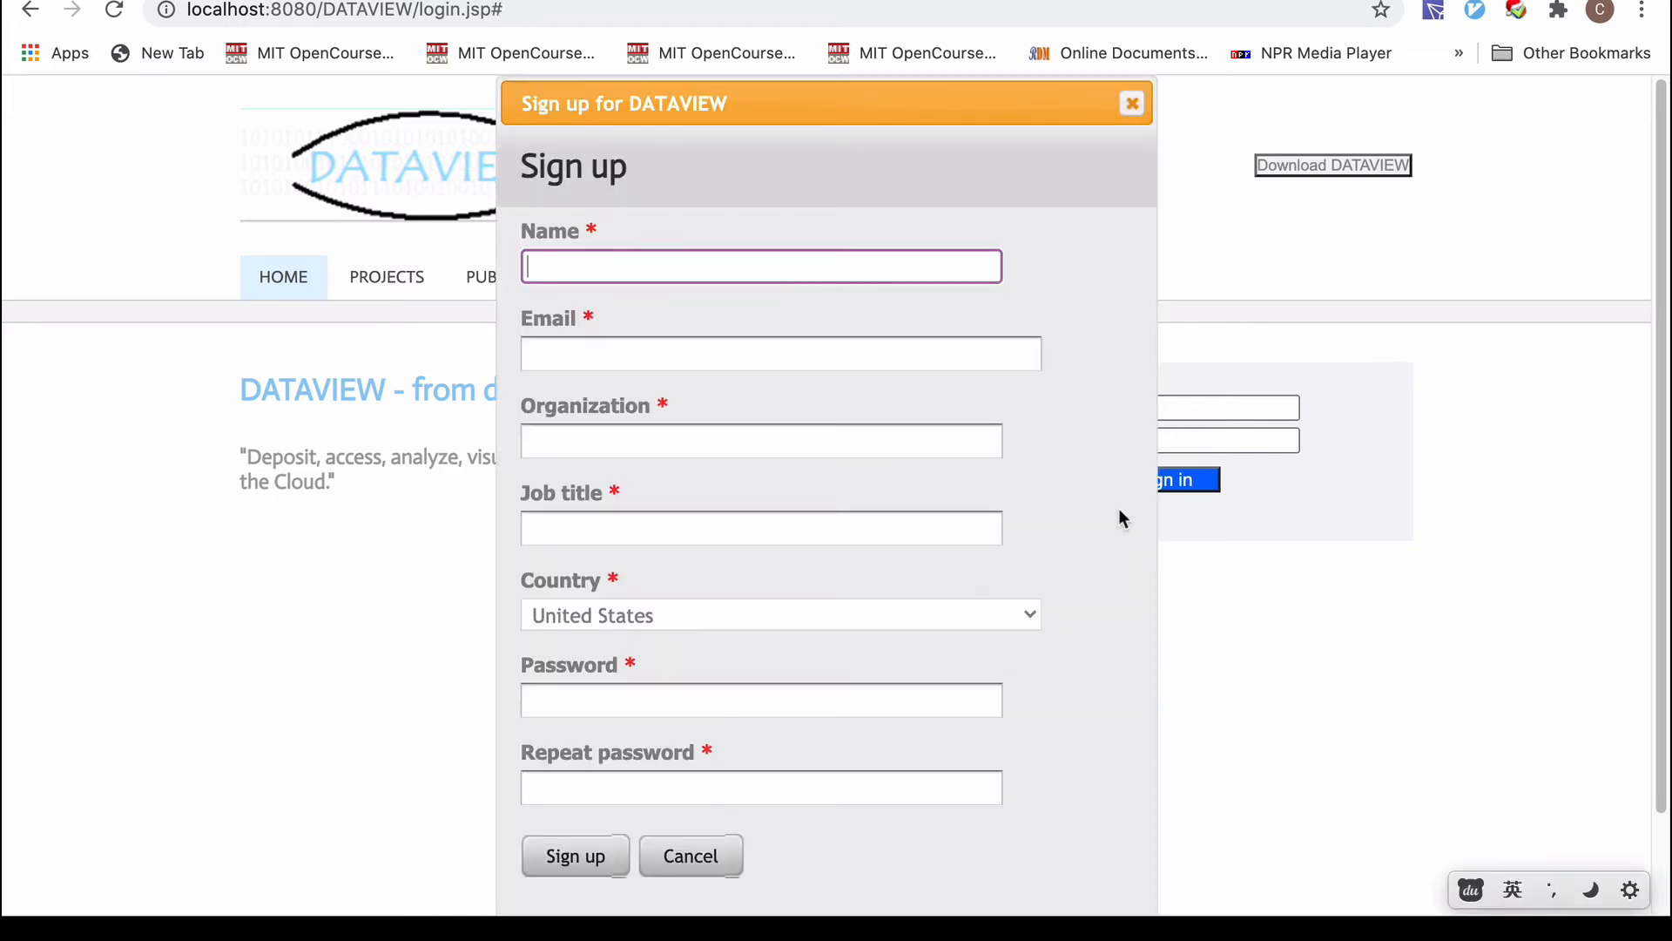
# Fill in the name, e-mail, organization and job title fields of the sign-up form.
pyautogui.click(644, 258)
pyautogui.write('123')
pyautogui.click(586, 354)
pyautogui.write('123')
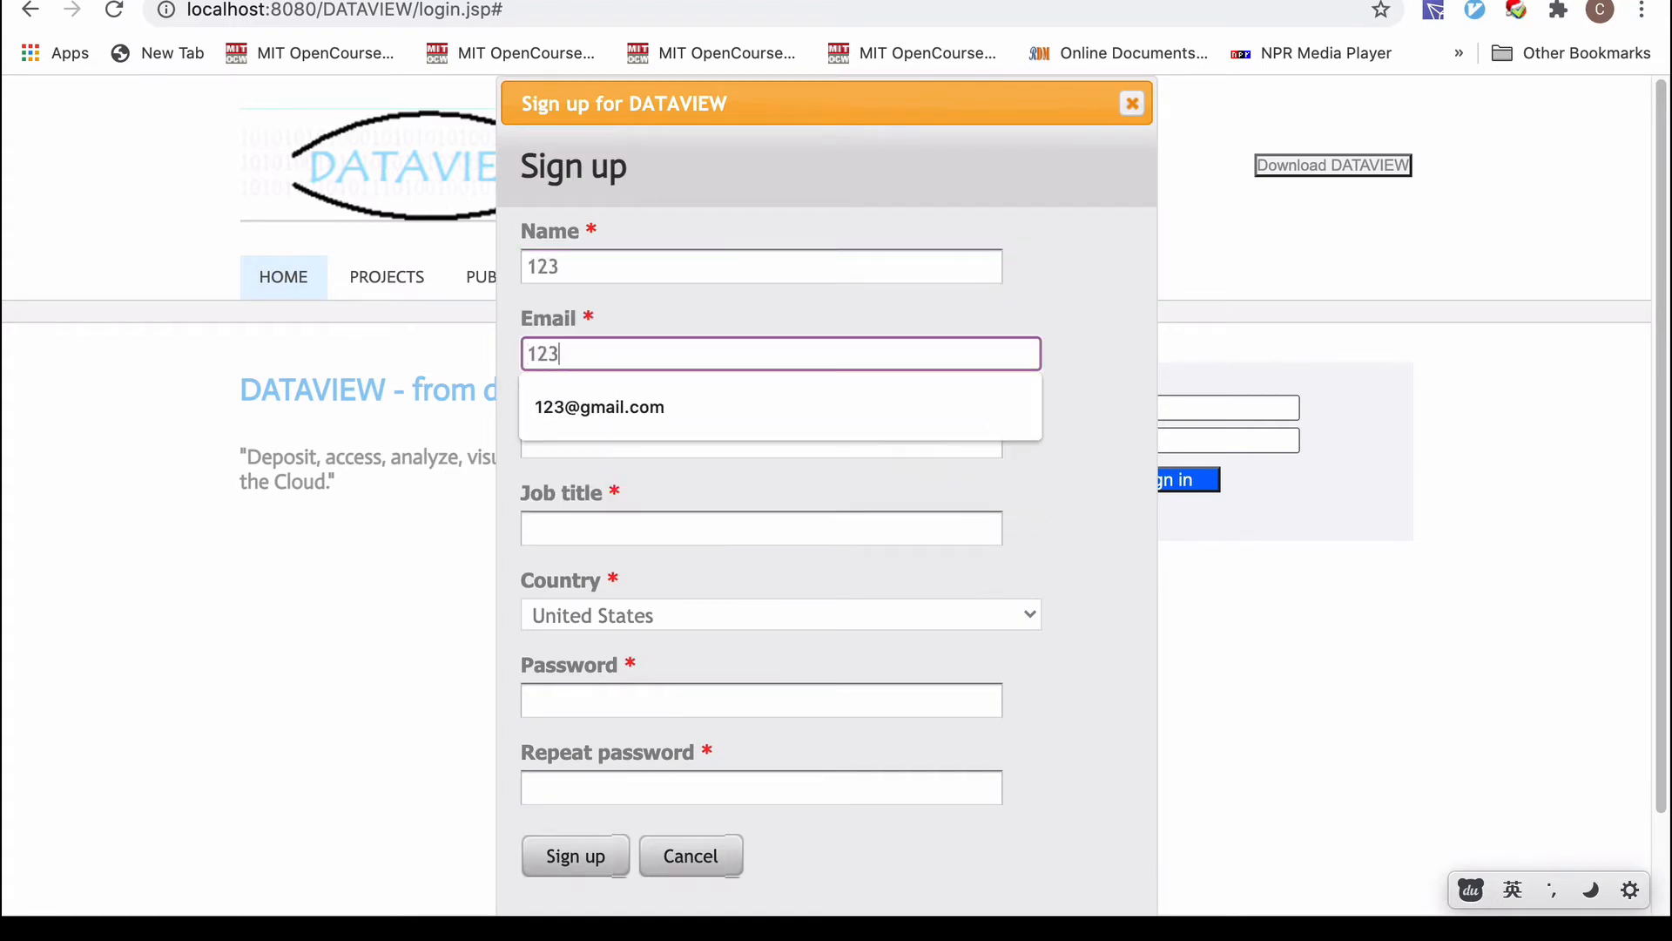
pyautogui.click(567, 417)
pyautogui.click(570, 443)
pyautogui.write('123')
pyautogui.click(562, 522)
pyautogui.write('123')
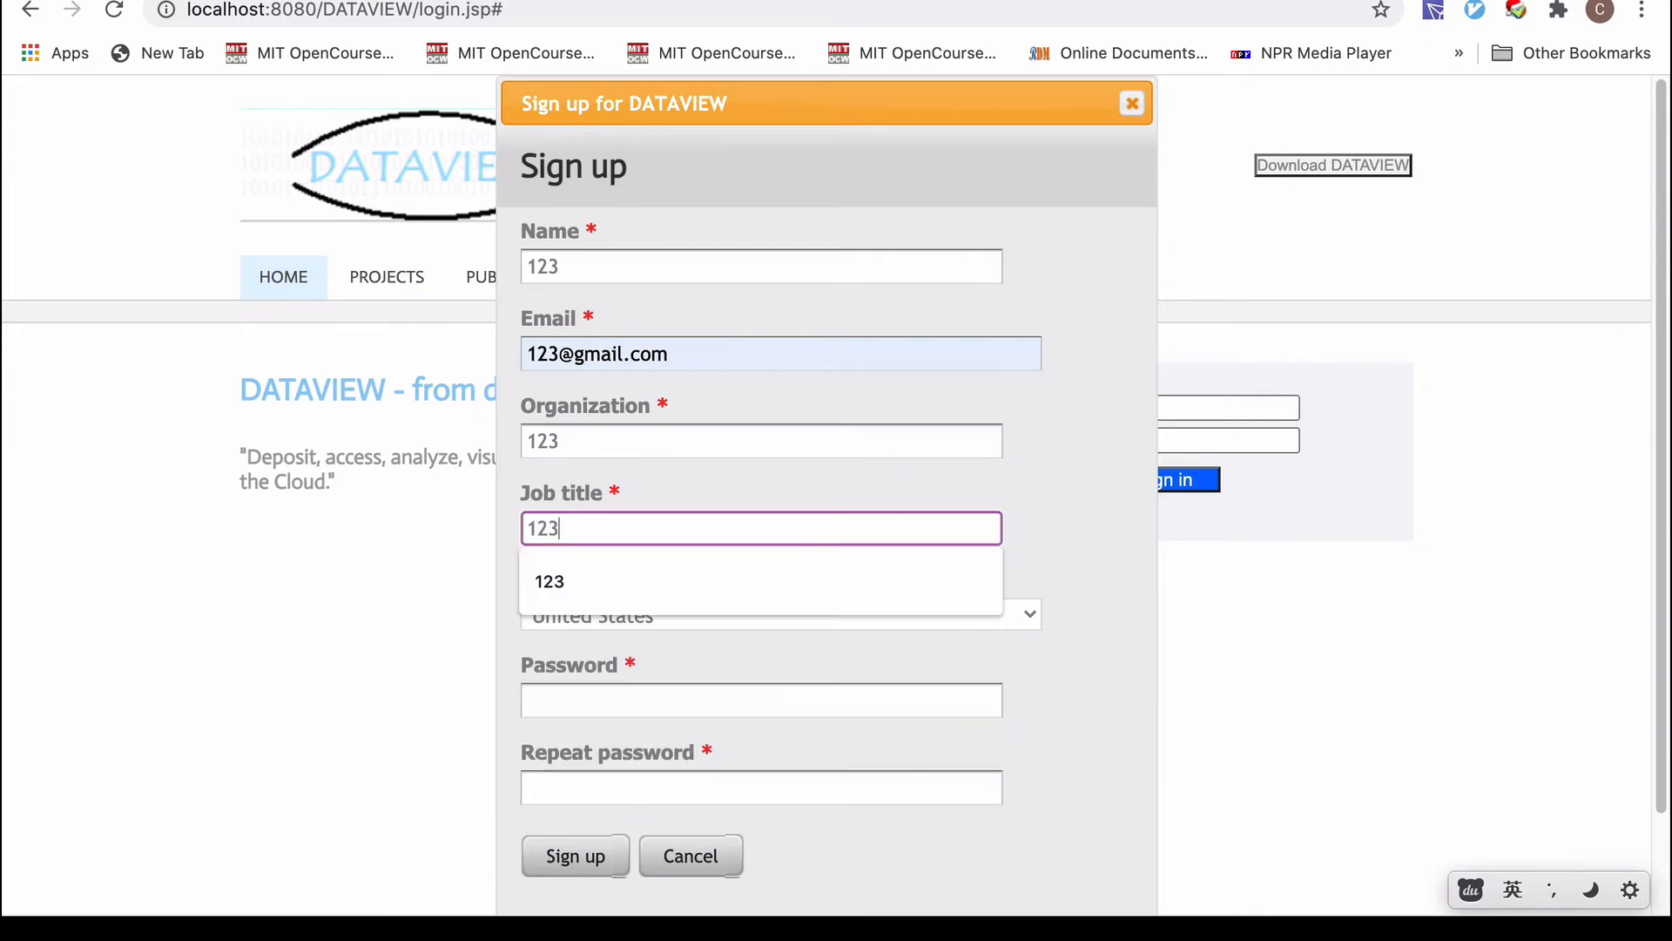
# Enter and confirm the password, submit the registration, and dismiss the breach warning.
pyautogui.click(549, 692)
pyautogui.write('123')
pyautogui.click(551, 788)
pyautogui.write('123')
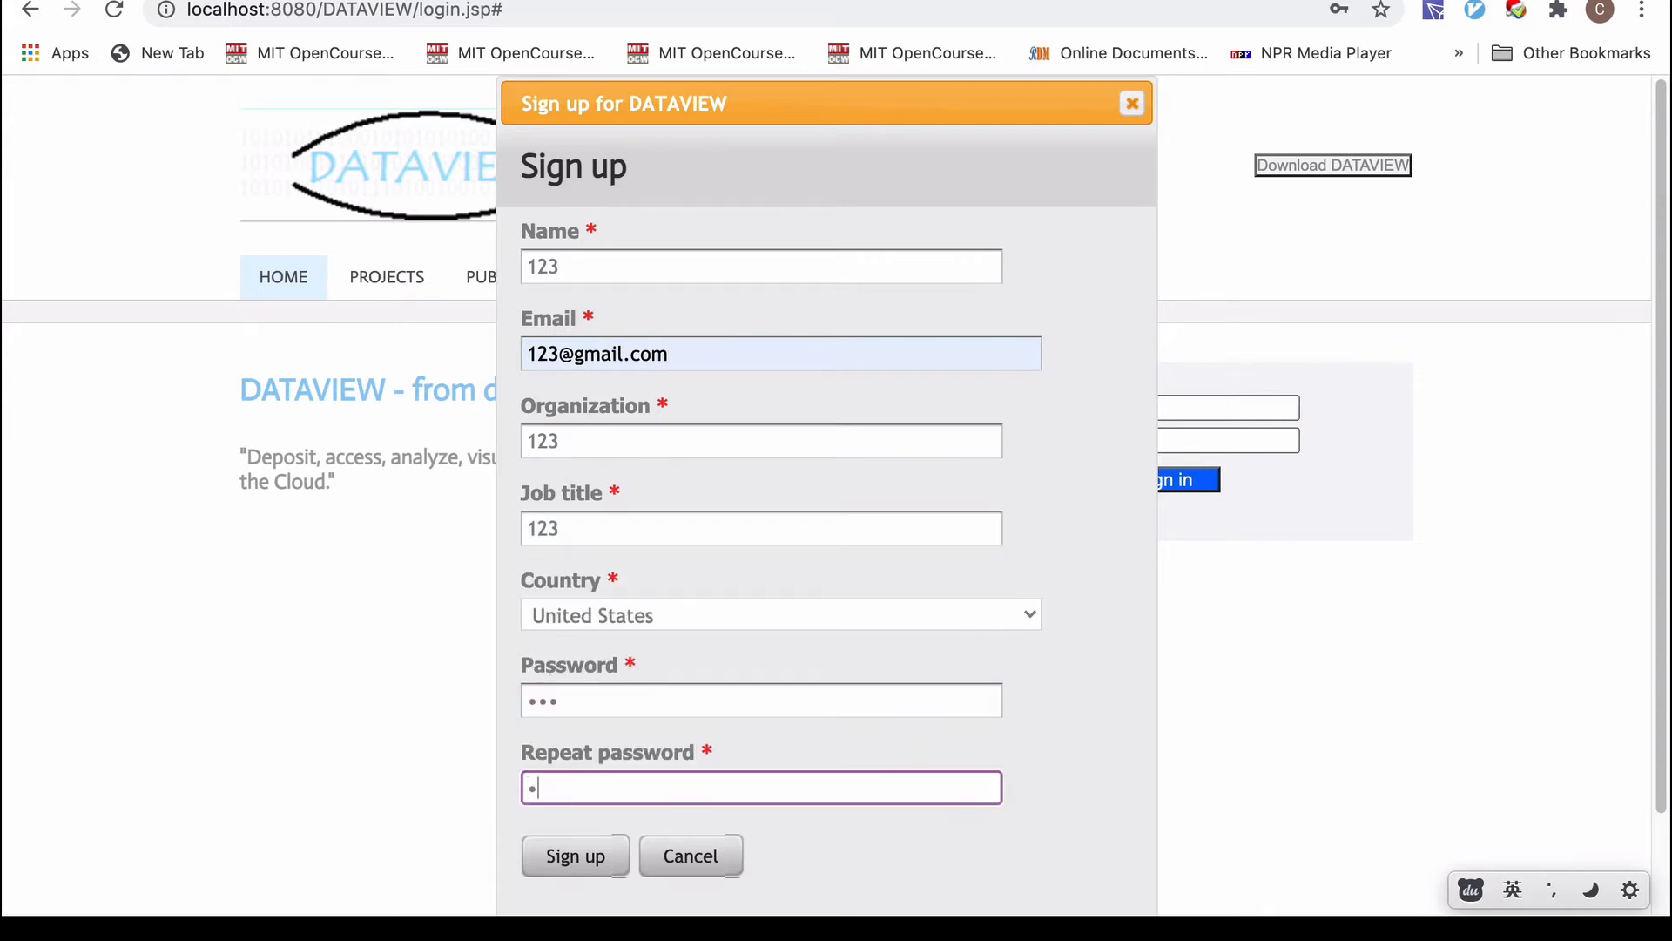
pyautogui.click(577, 863)
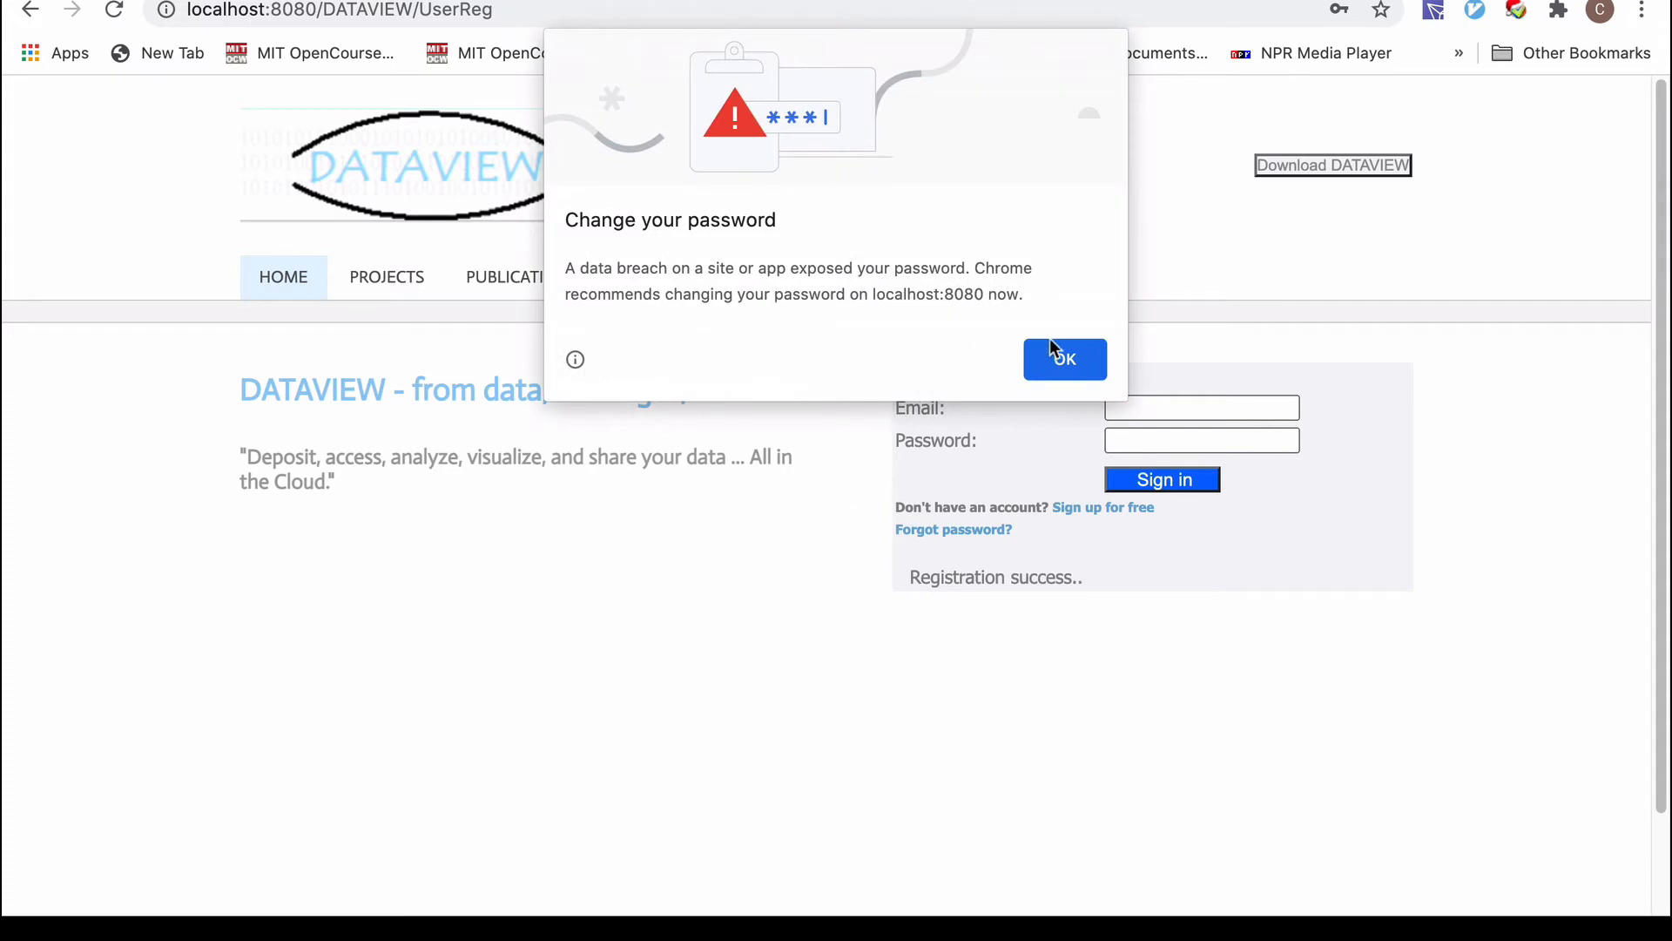
pyautogui.click(1059, 357)
# Sign in with the newly registered e-mail and its password.
pyautogui.click(1145, 410)
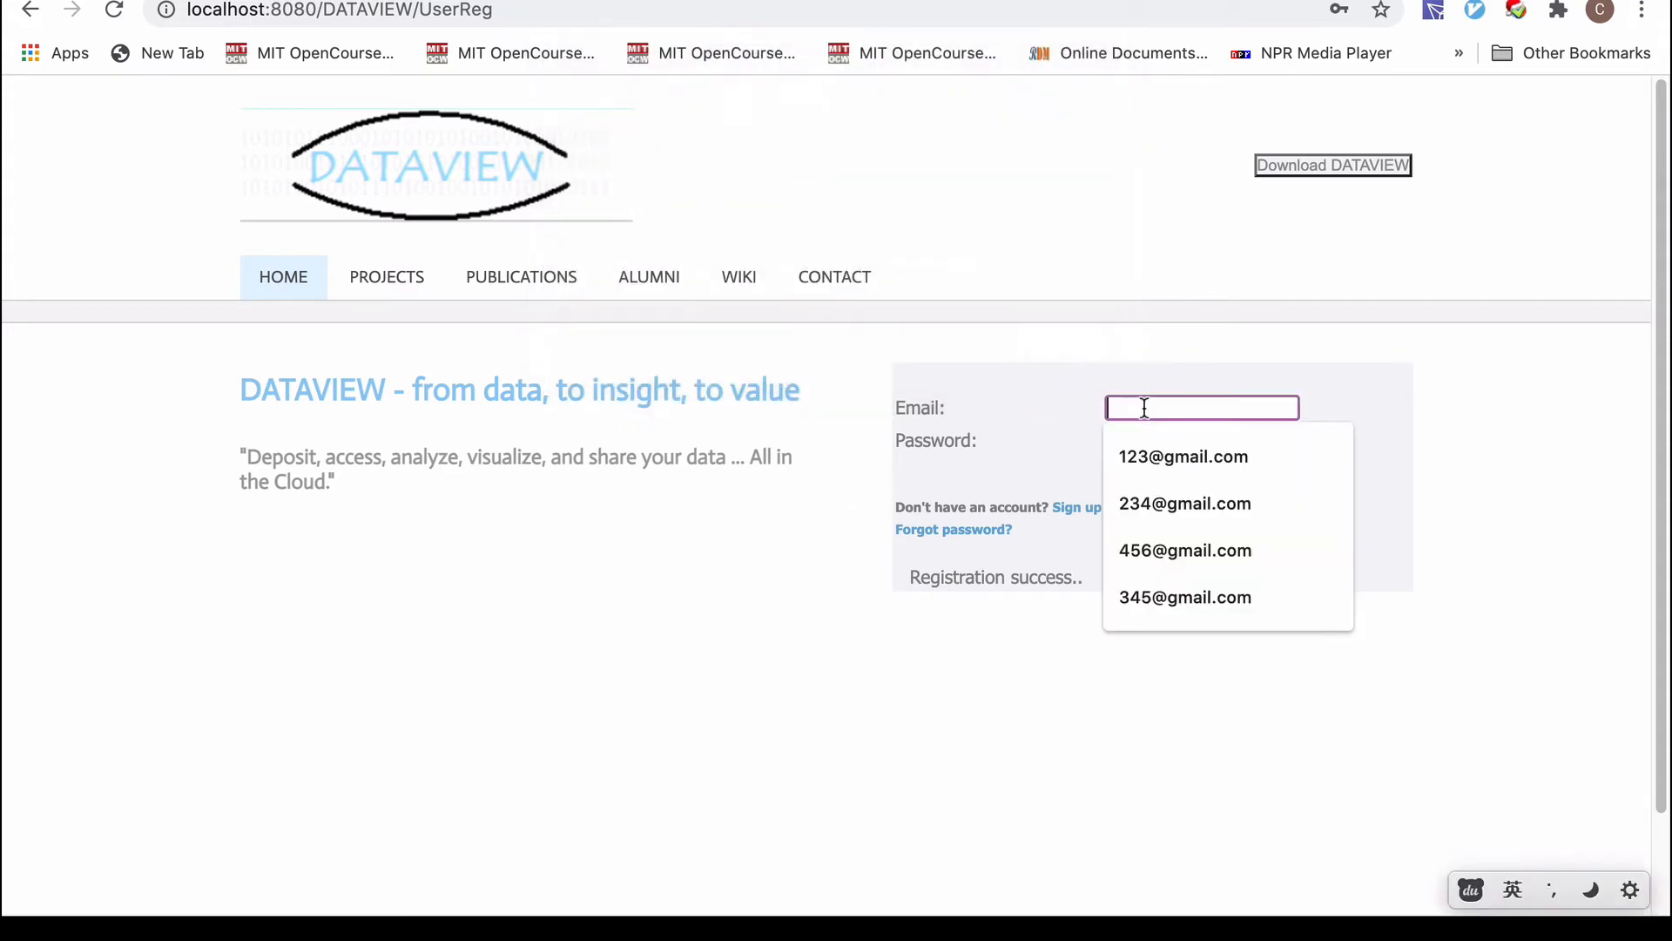
pyautogui.click(1146, 452)
pyautogui.click(1147, 448)
pyautogui.write('123@gmail.com')
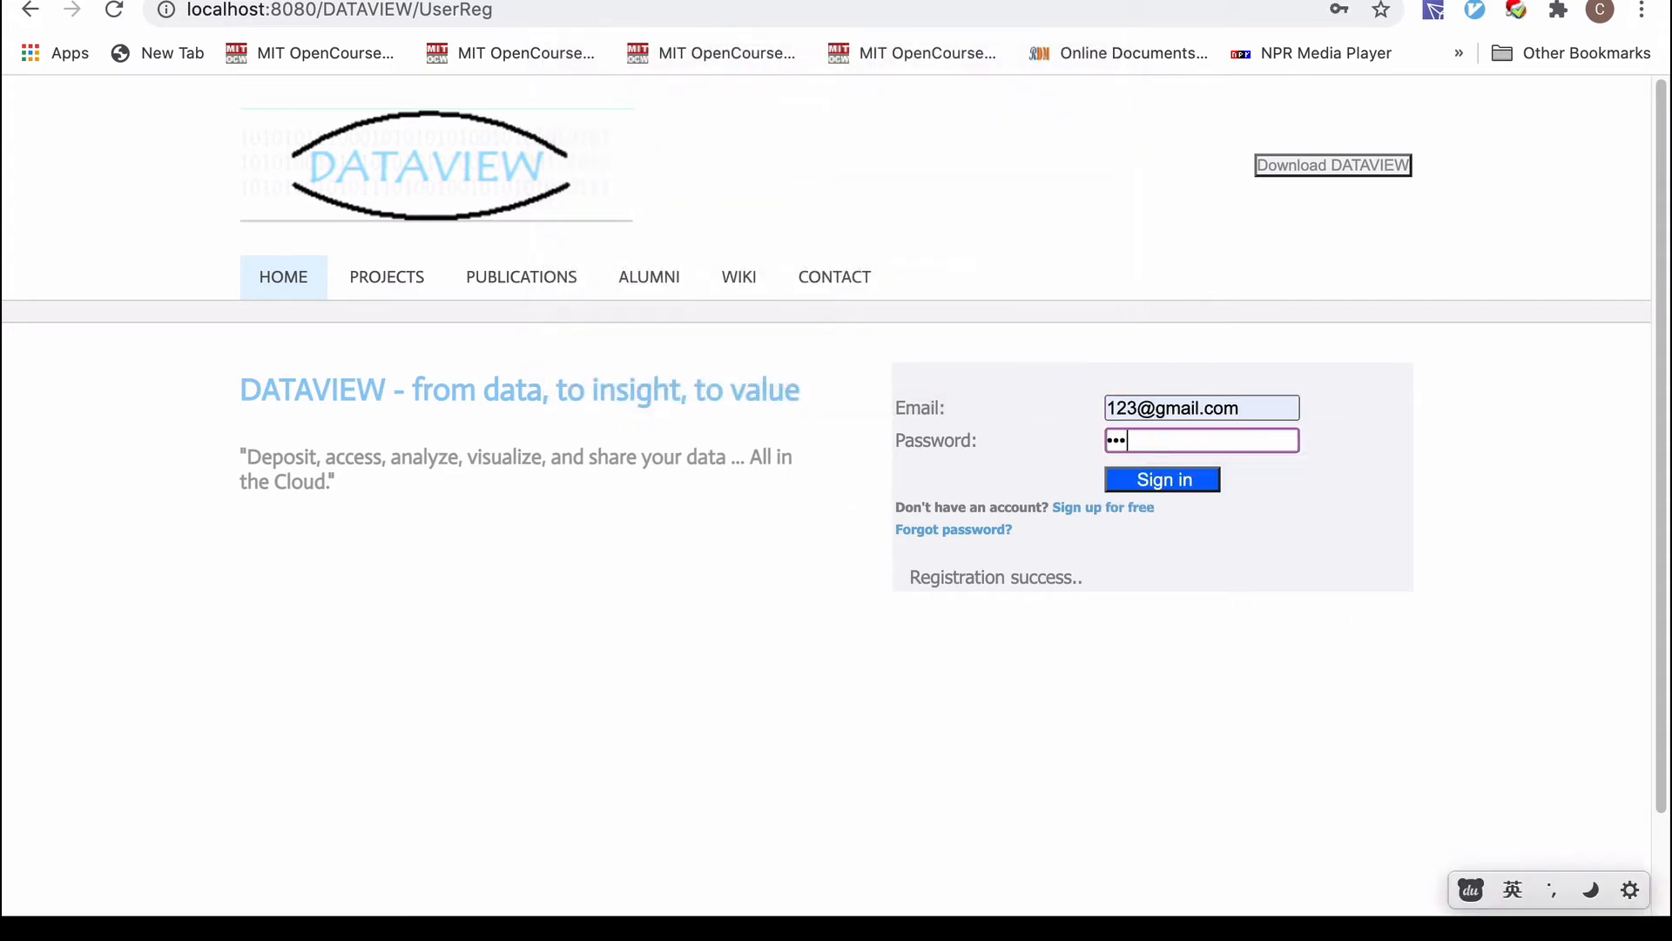
pyautogui.click(1167, 480)
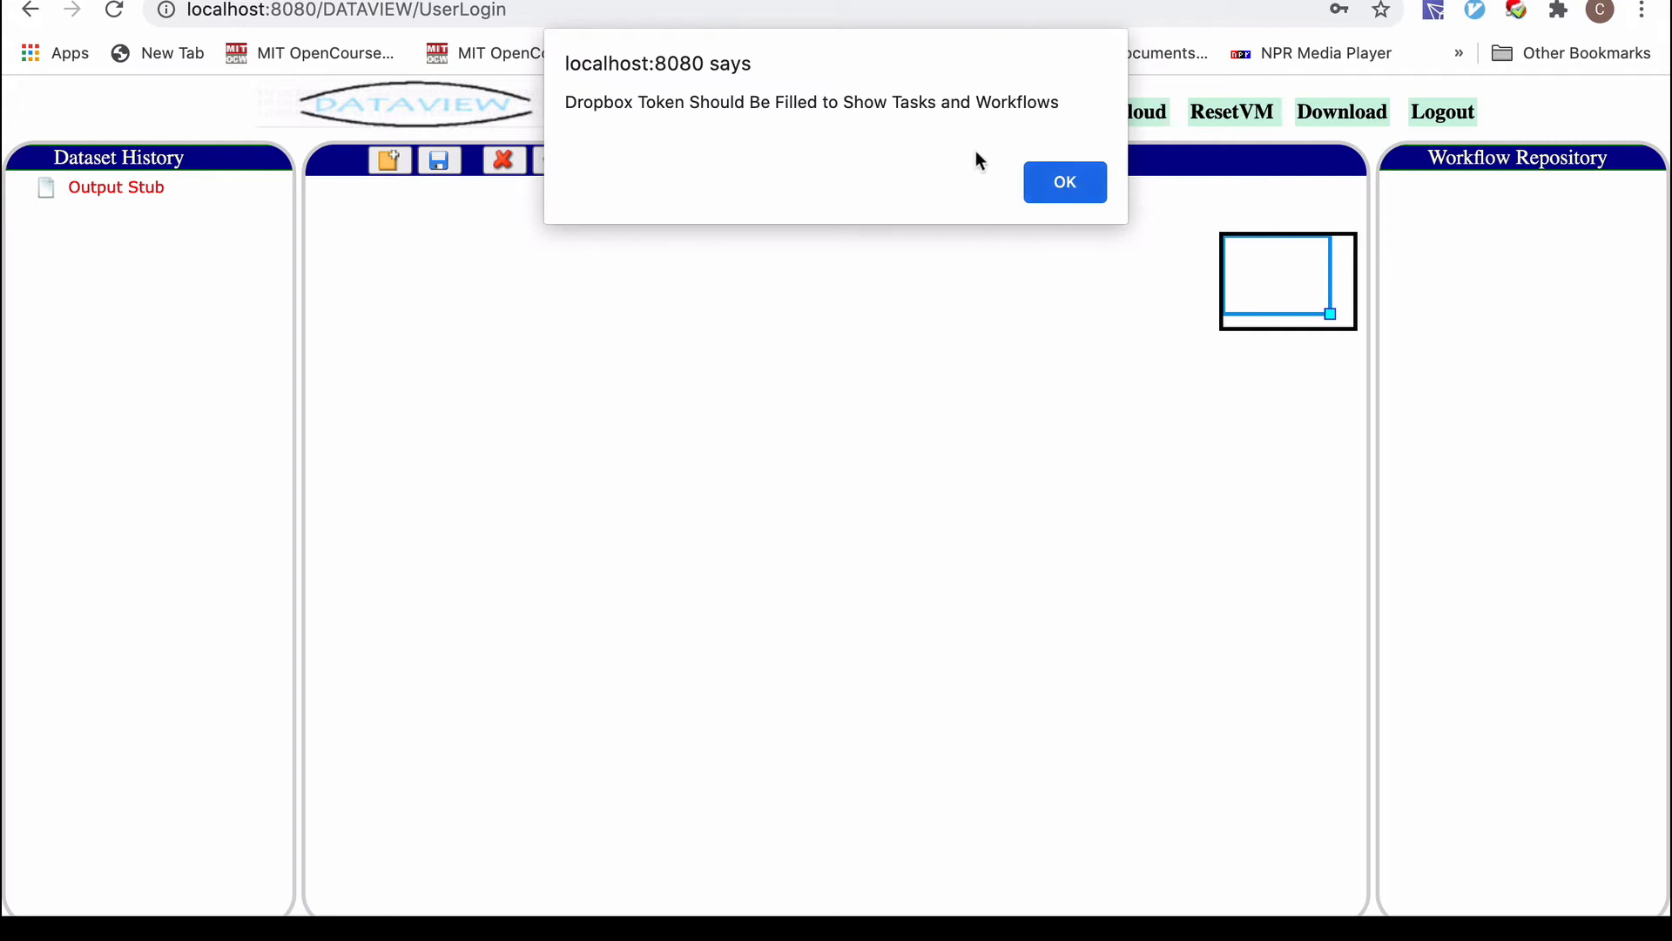
# Acknowledge the 'Dropbox Token Should Be Filled' alert with OK.
pyautogui.click(1069, 185)
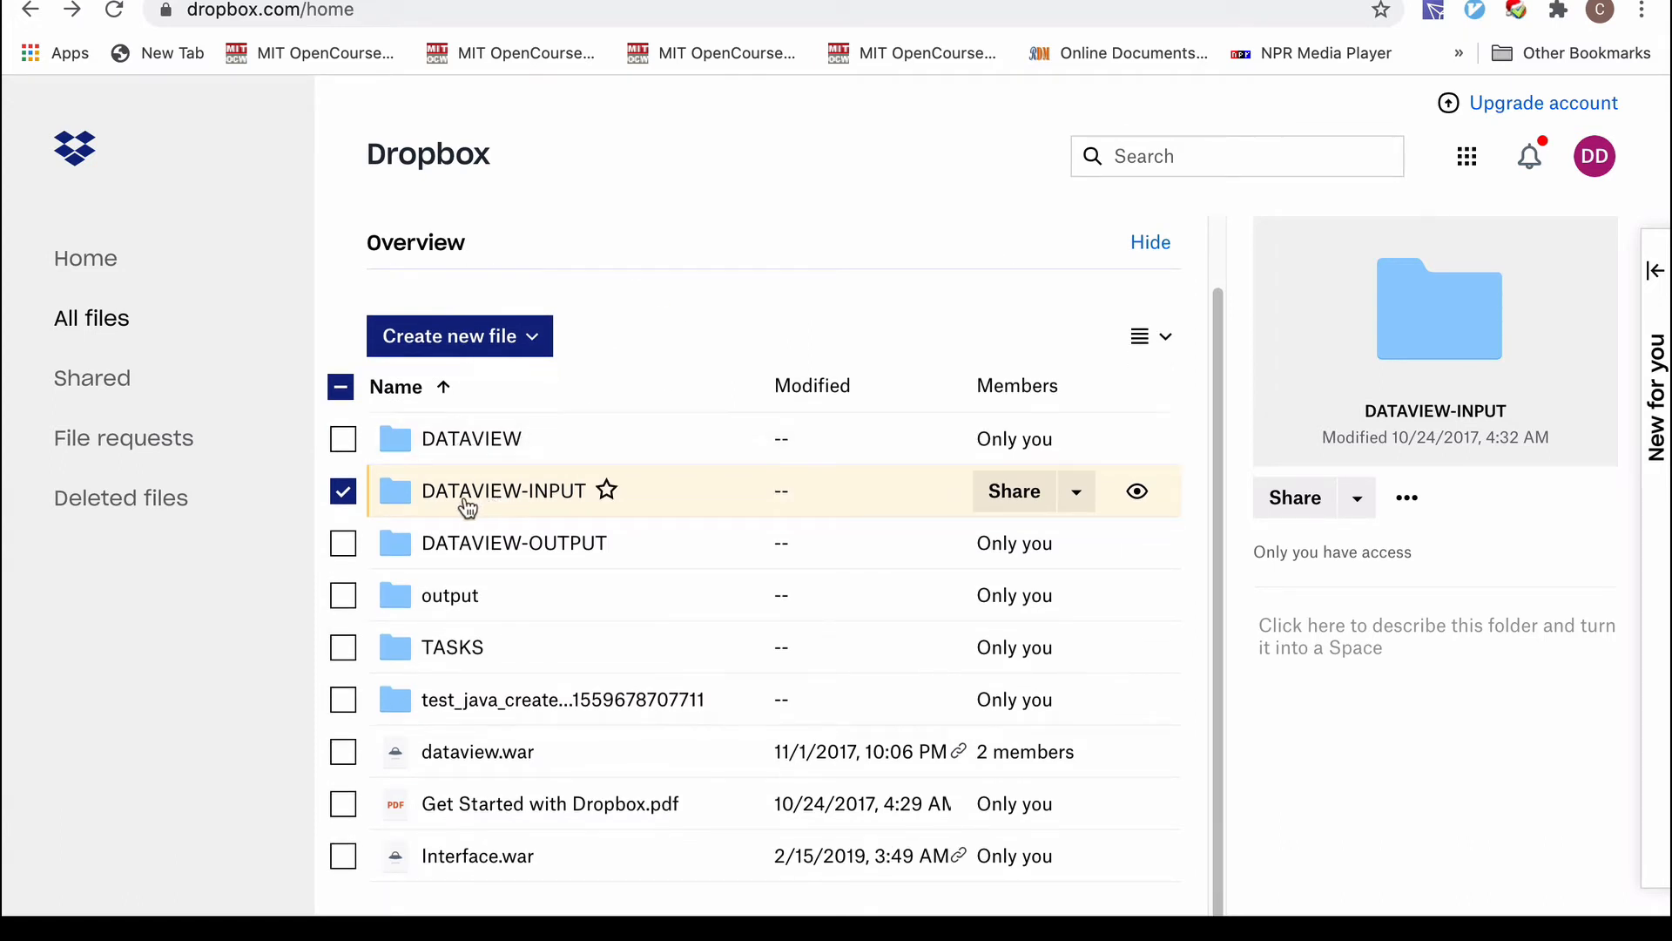
# Open the DATAVIEW folder in Dropbox, highlight its name, then return to the GitHub README.
pyautogui.click(448, 439)
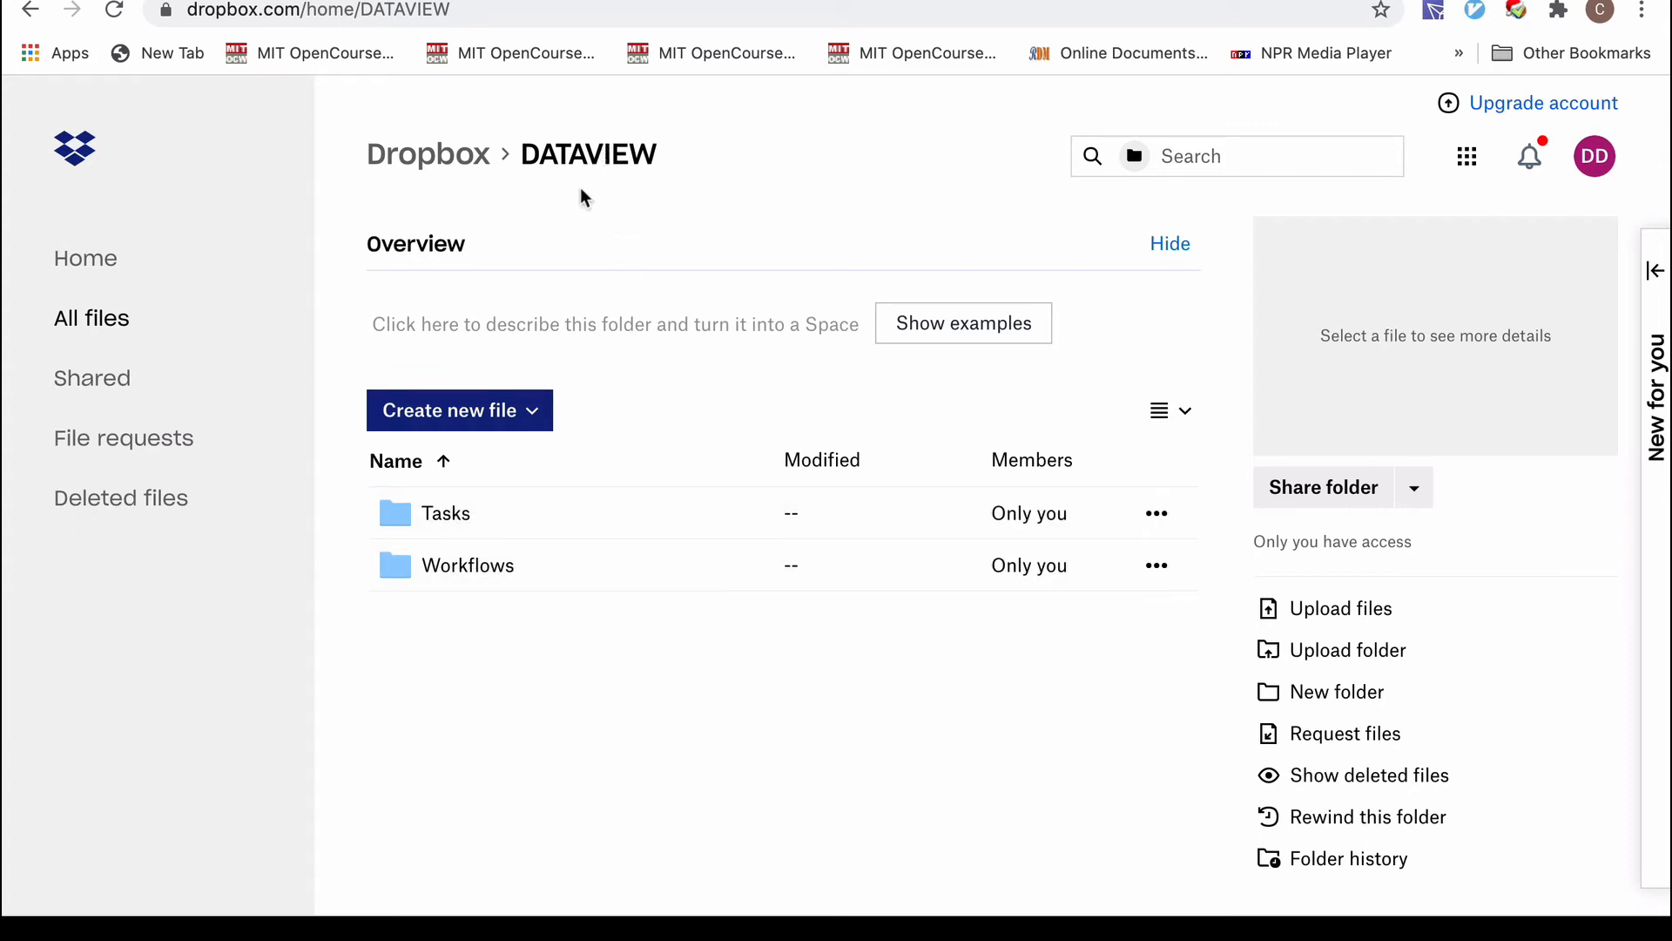
pyautogui.moveTo(523, 155); pyautogui.dragTo(745, 222)
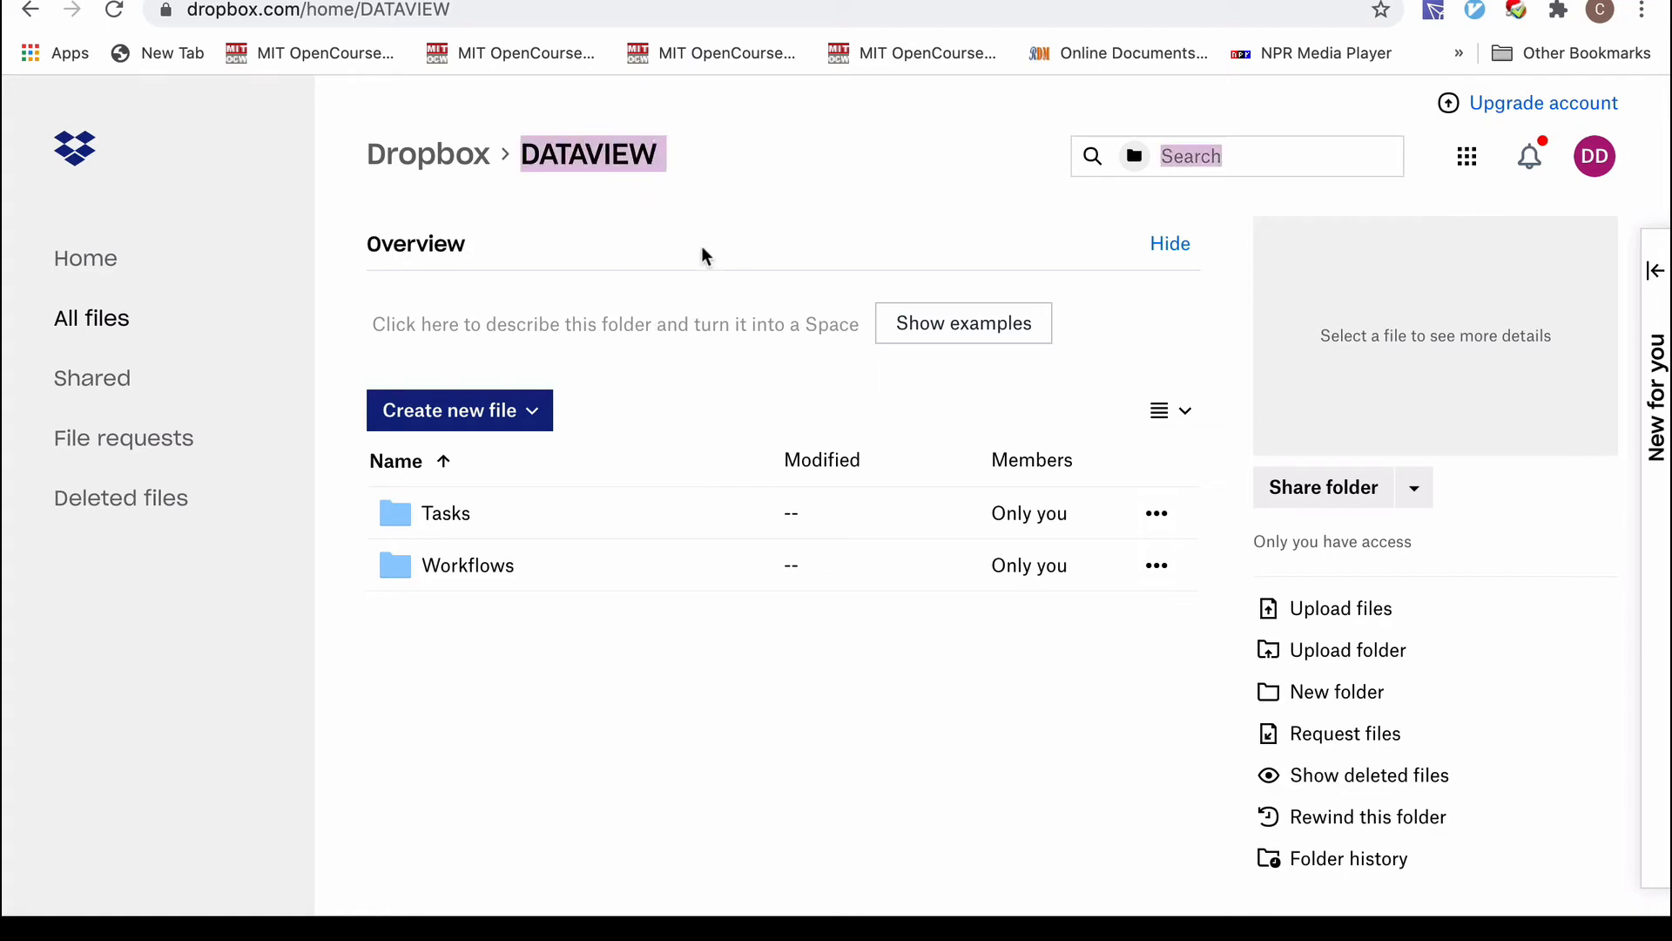
pyautogui.click(366, 1)
# Highlight the README steps on creating the default folders and getting a Dropbox token.
pyautogui.scroll(-3, 370, 615)
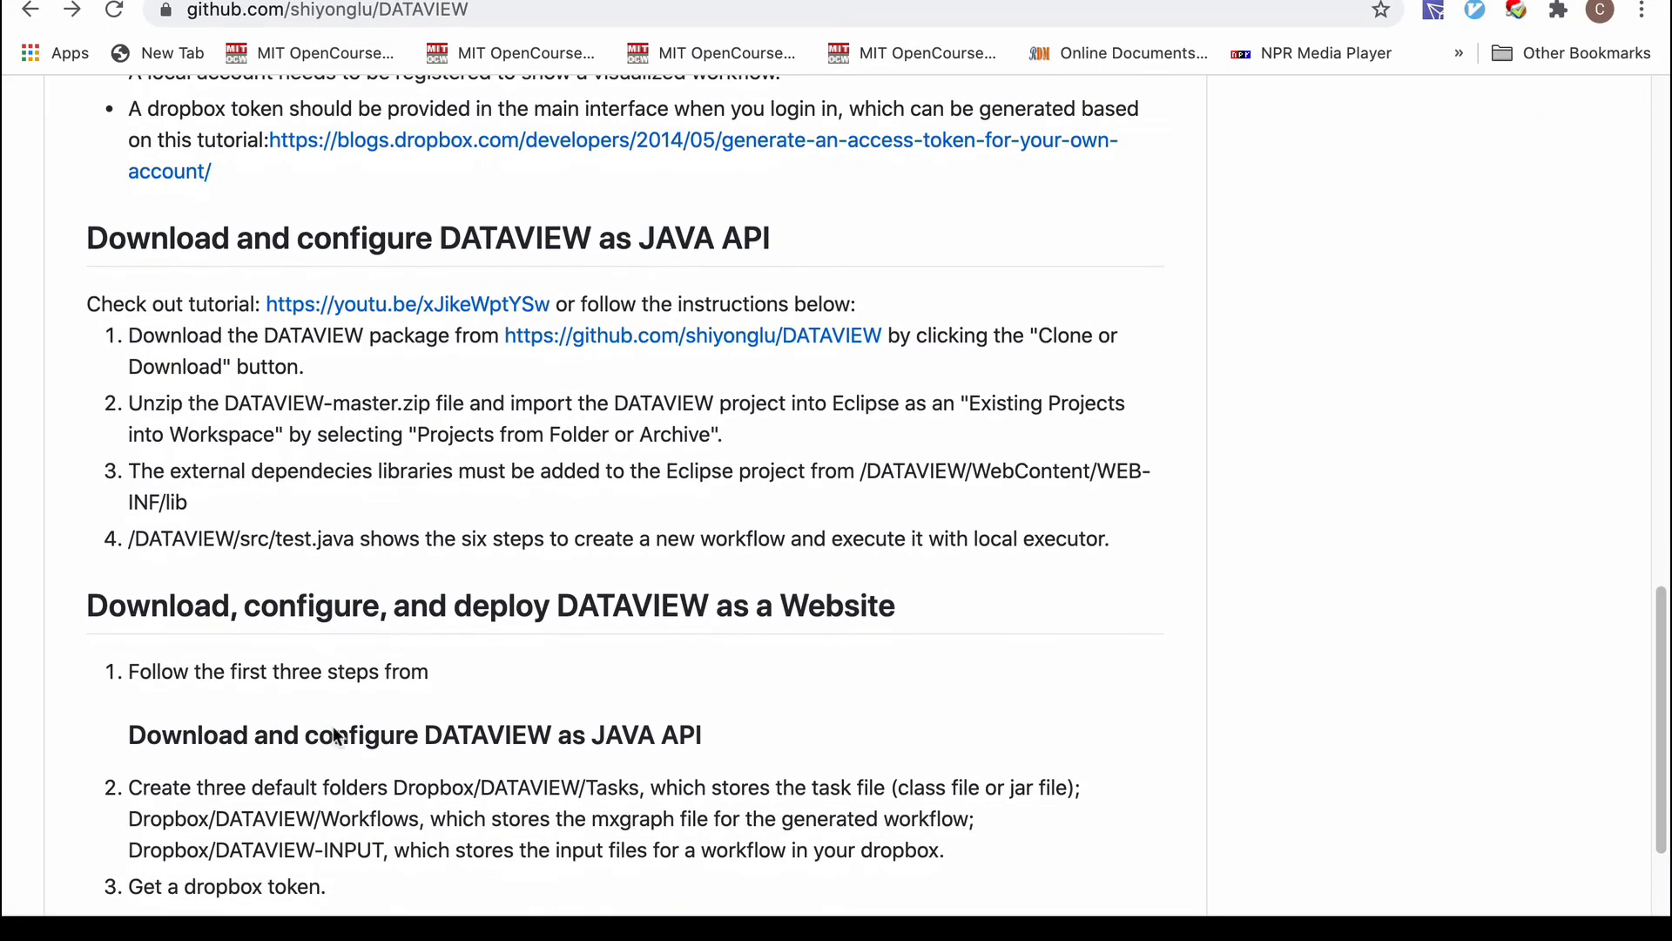
pyautogui.moveTo(142, 601); pyautogui.dragTo(560, 668)
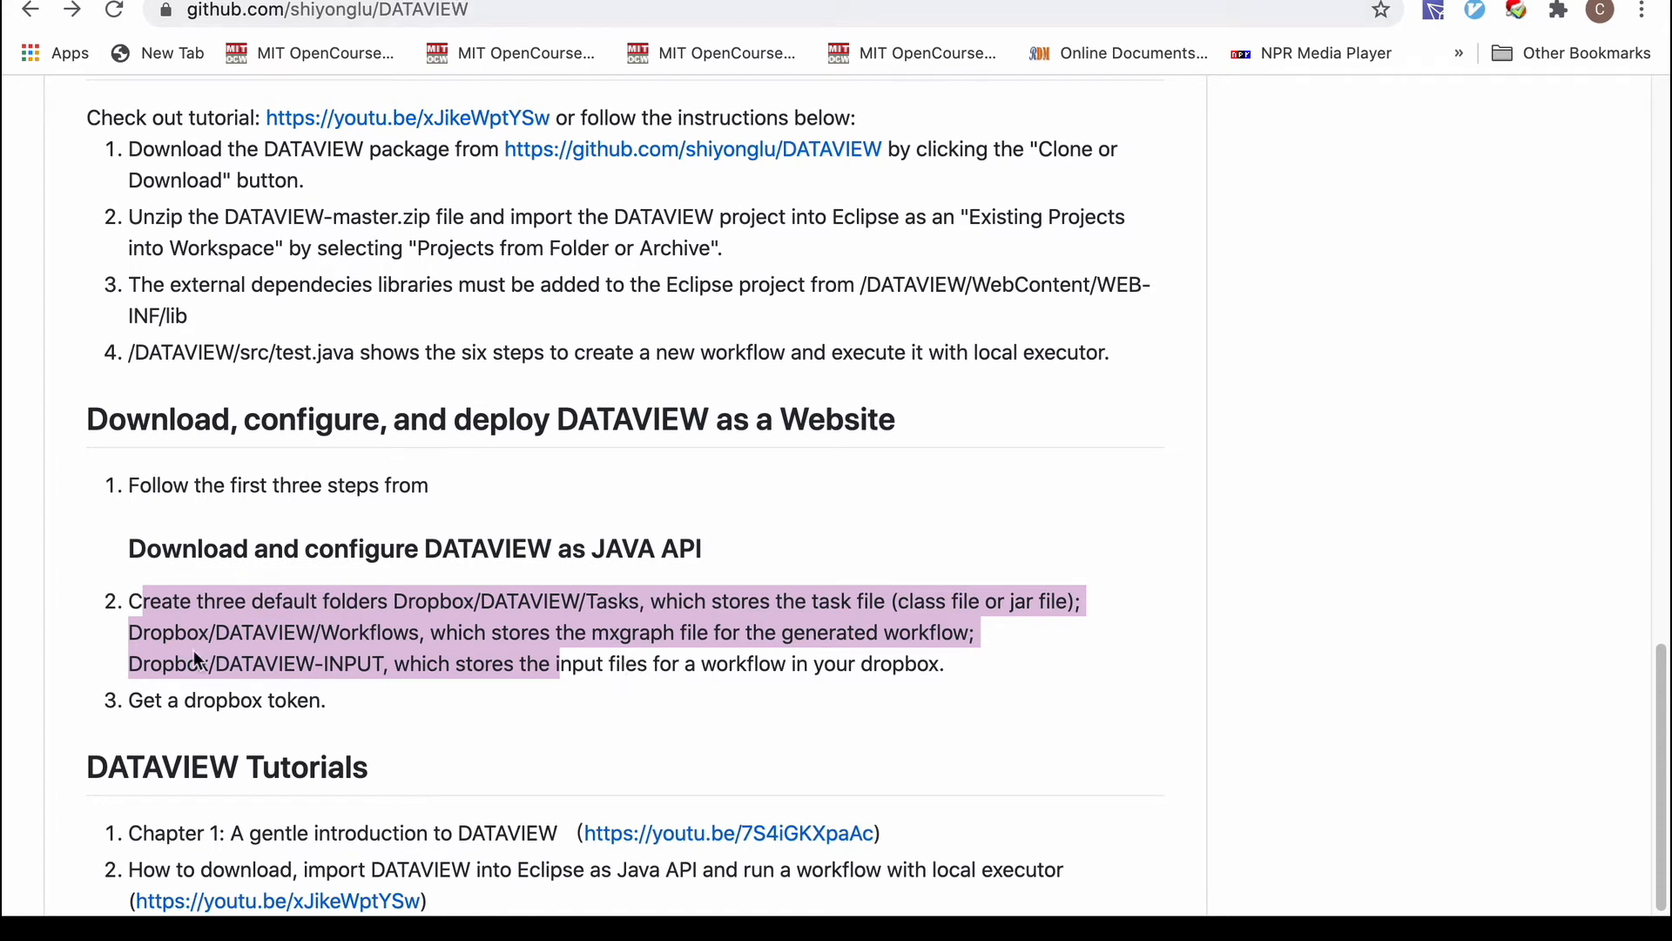
pyautogui.moveTo(150, 702); pyautogui.dragTo(321, 702)
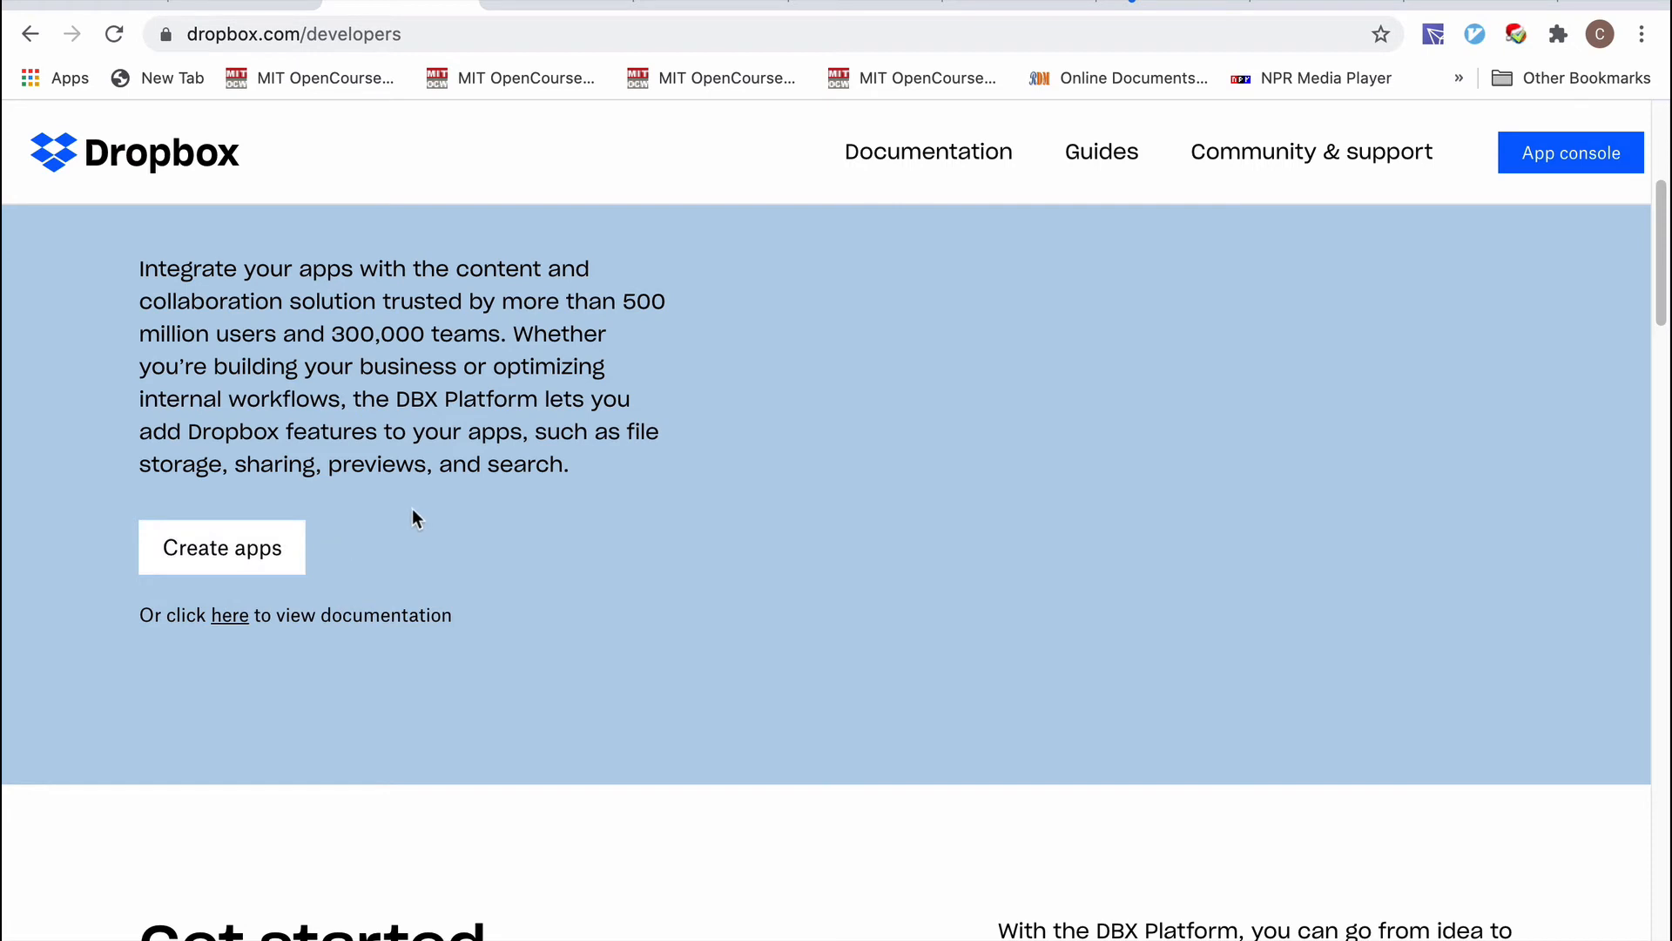
# Start creating a new app from the Dropbox developers page.
pyautogui.scroll(1, 411, 514)
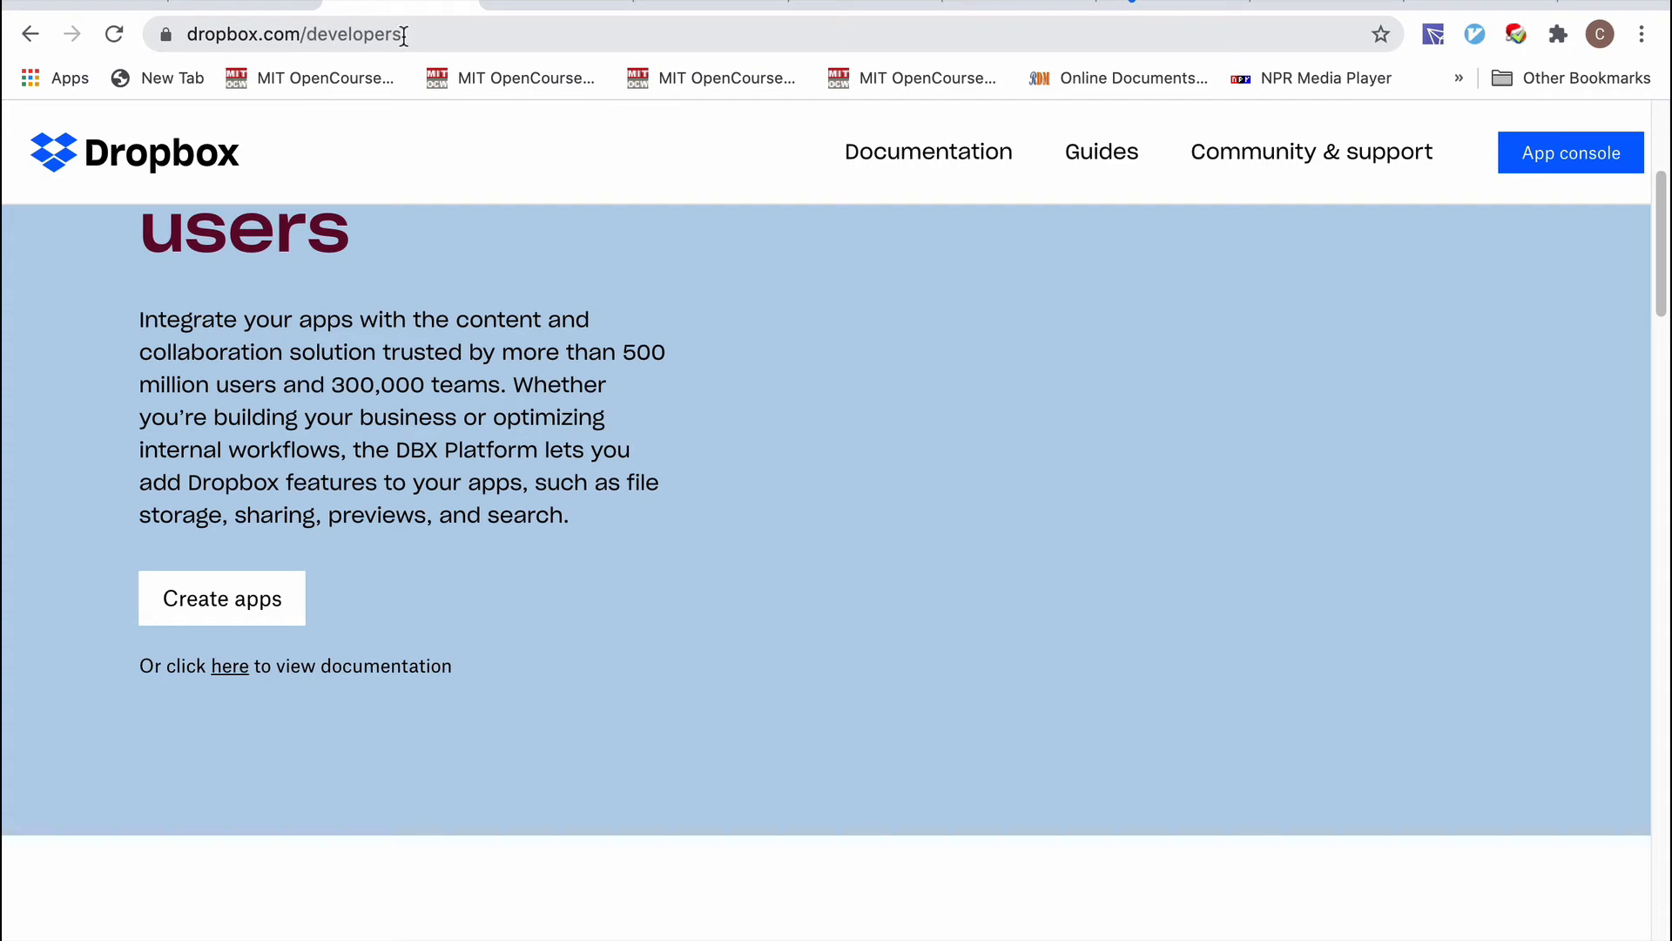
pyautogui.click(232, 615)
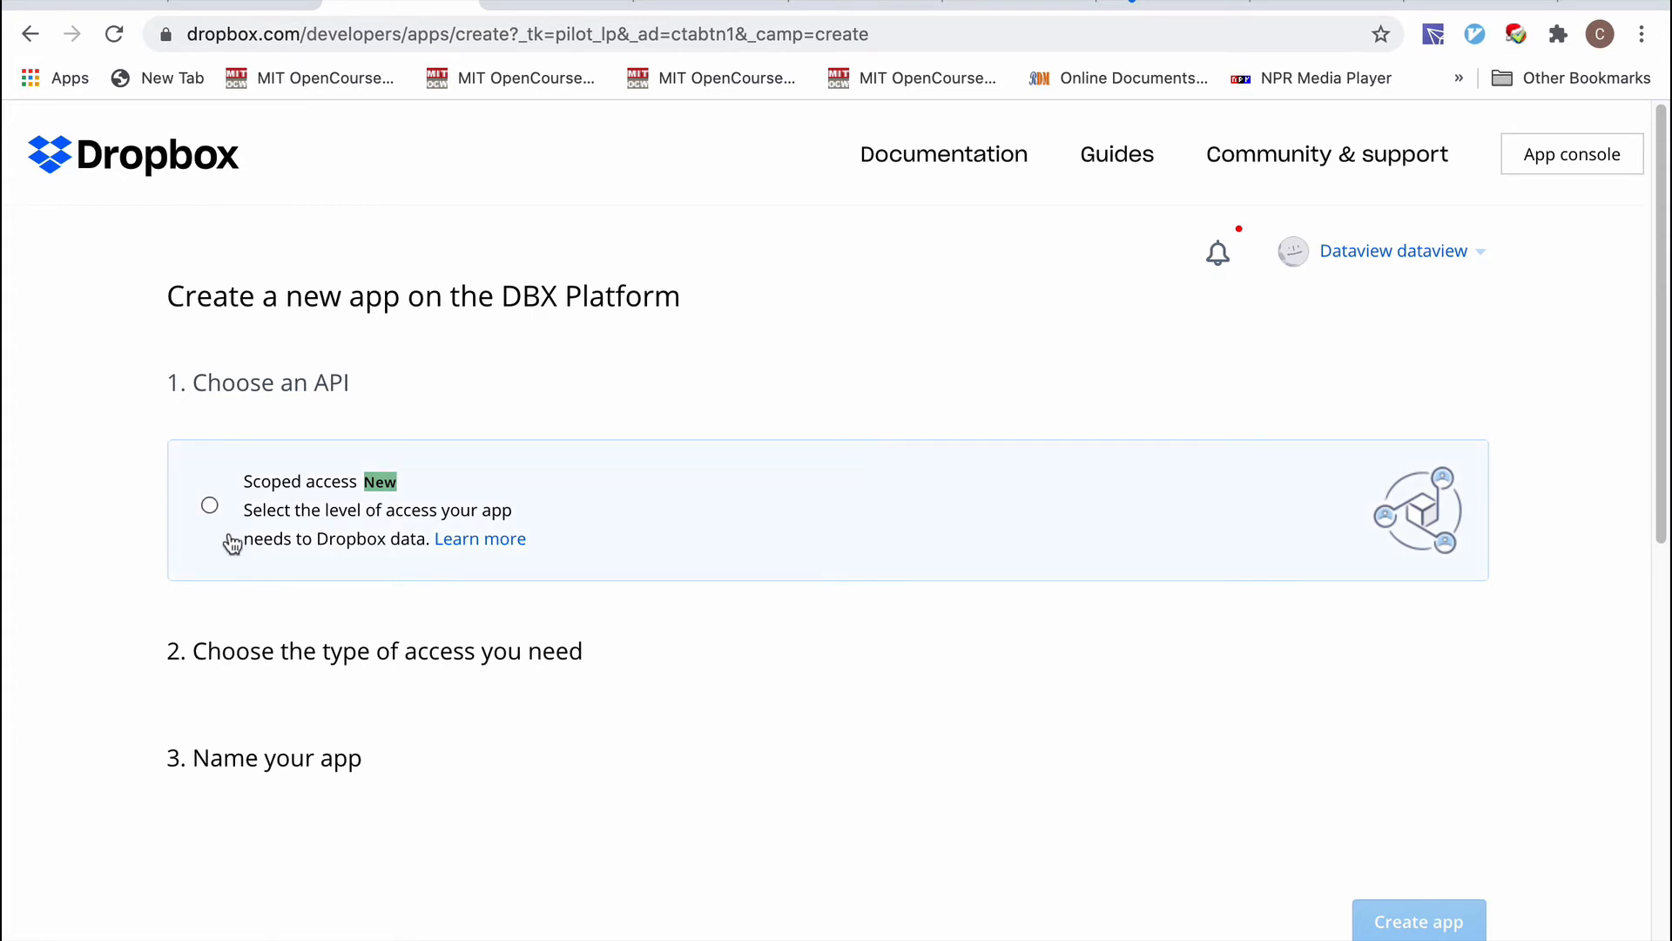
# Choose the Scoped access API with Full Dropbox access.
pyautogui.click(212, 509)
pyautogui.scroll(-3, 321, 399)
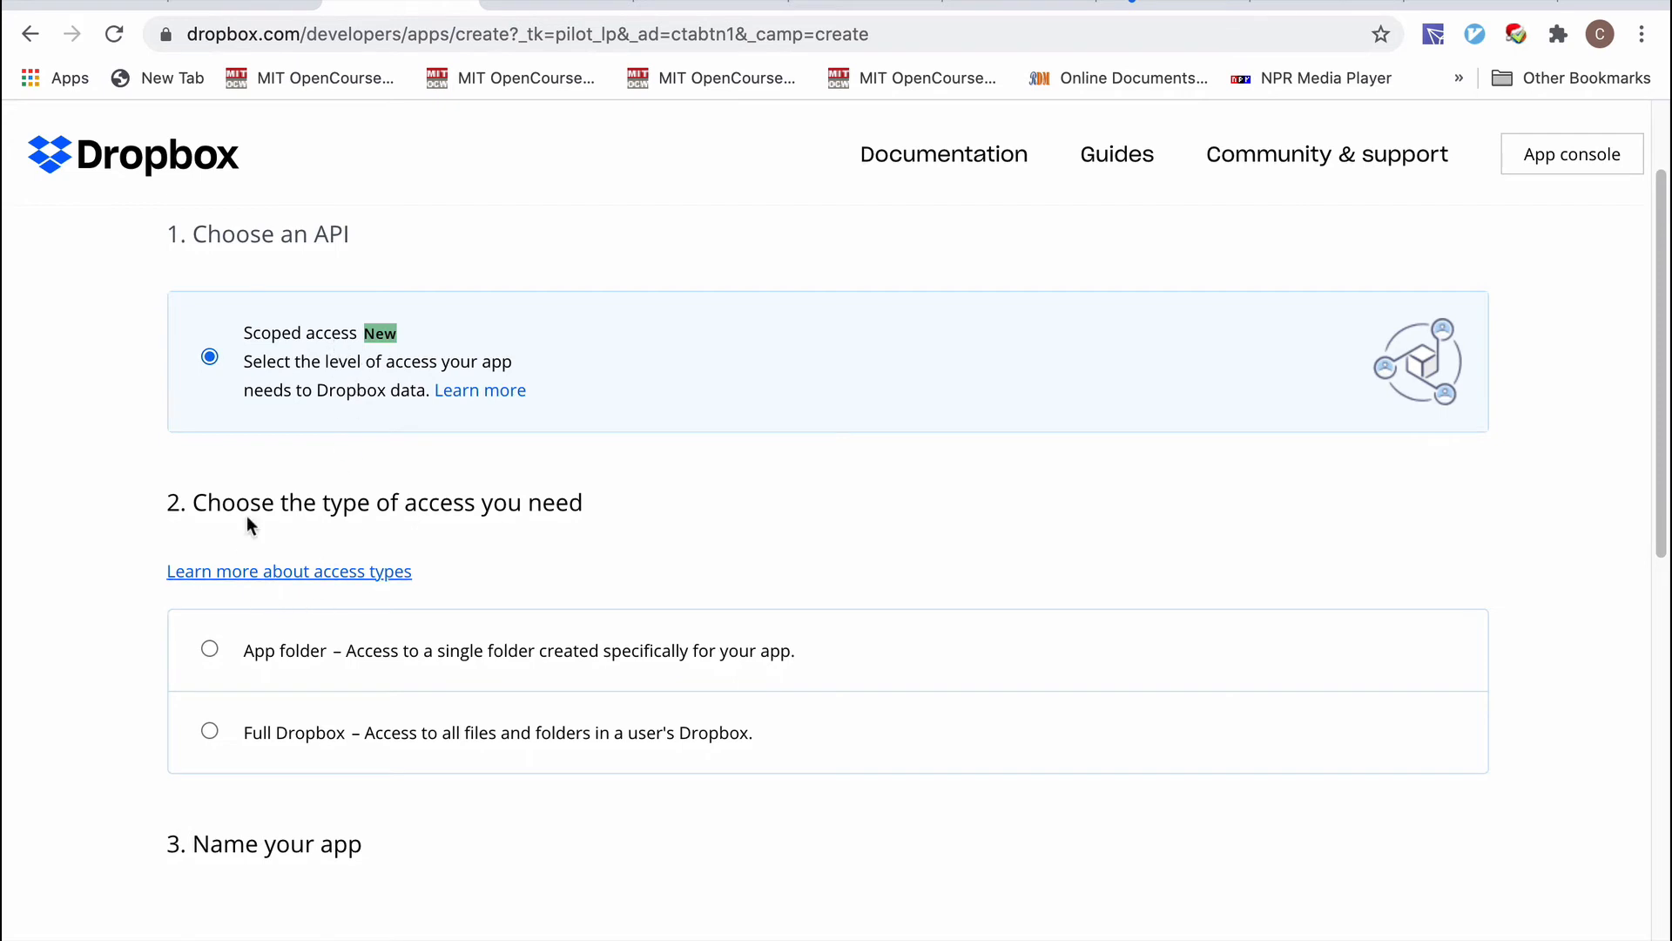
pyautogui.click(210, 732)
pyautogui.scroll(-3, 379, 738)
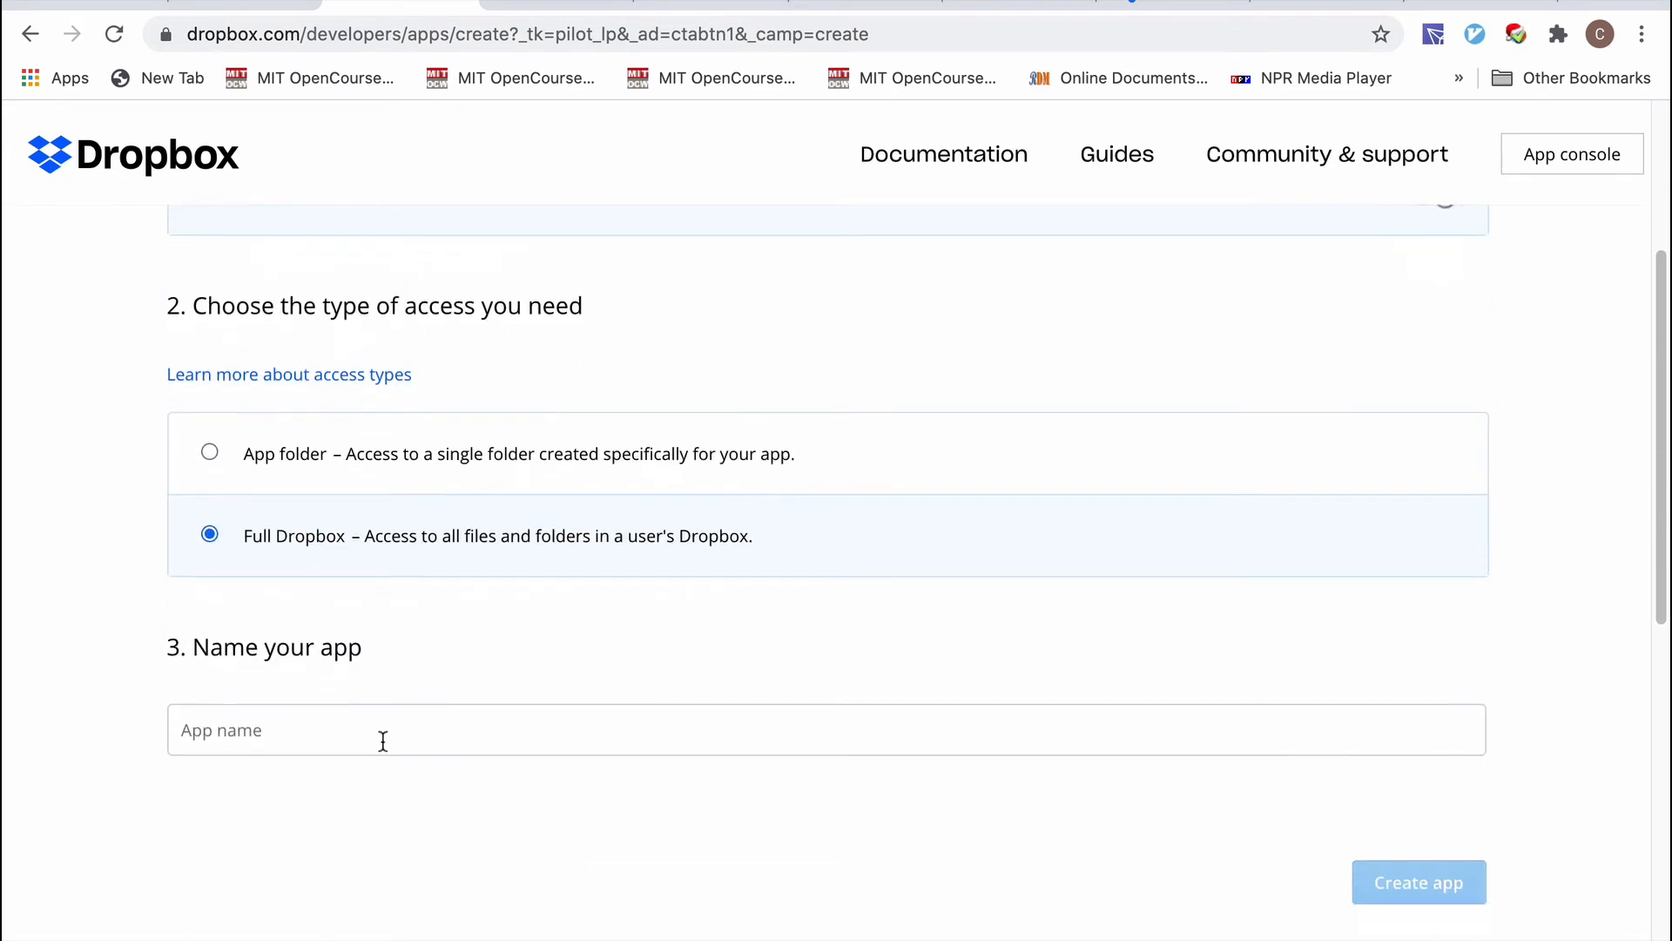
# Try naming the app 'Dropbox', then 'Dropboxing'; both names are rejected.
pyautogui.click(280, 737)
pyautogui.write('D')
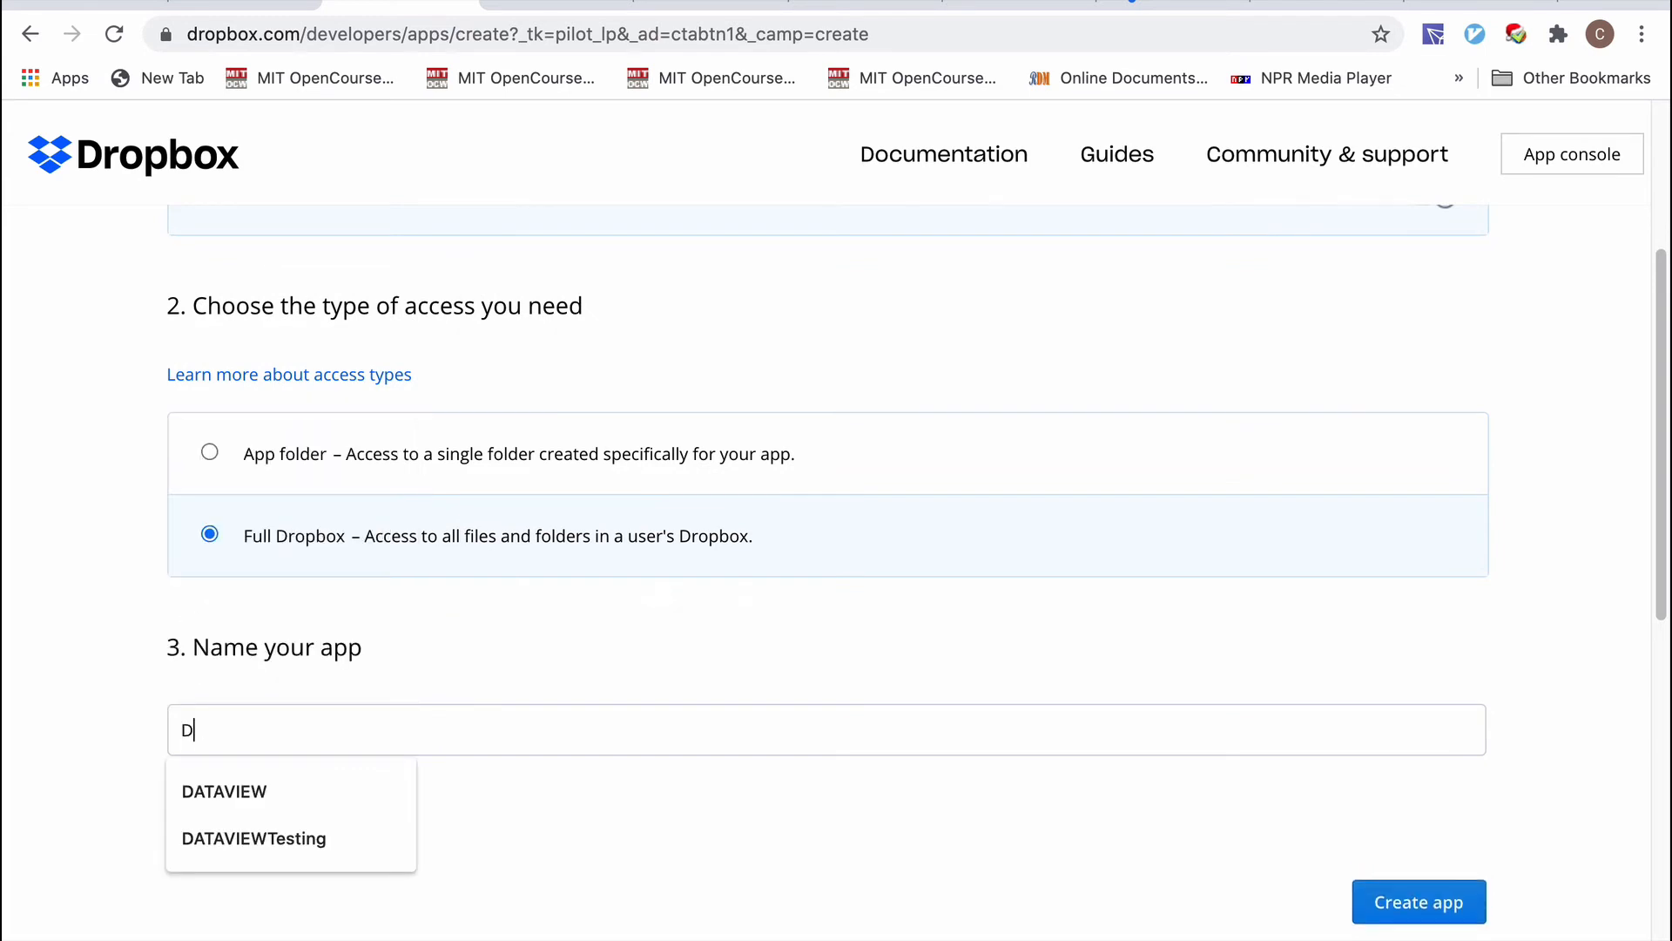
pyautogui.write('ropbox')
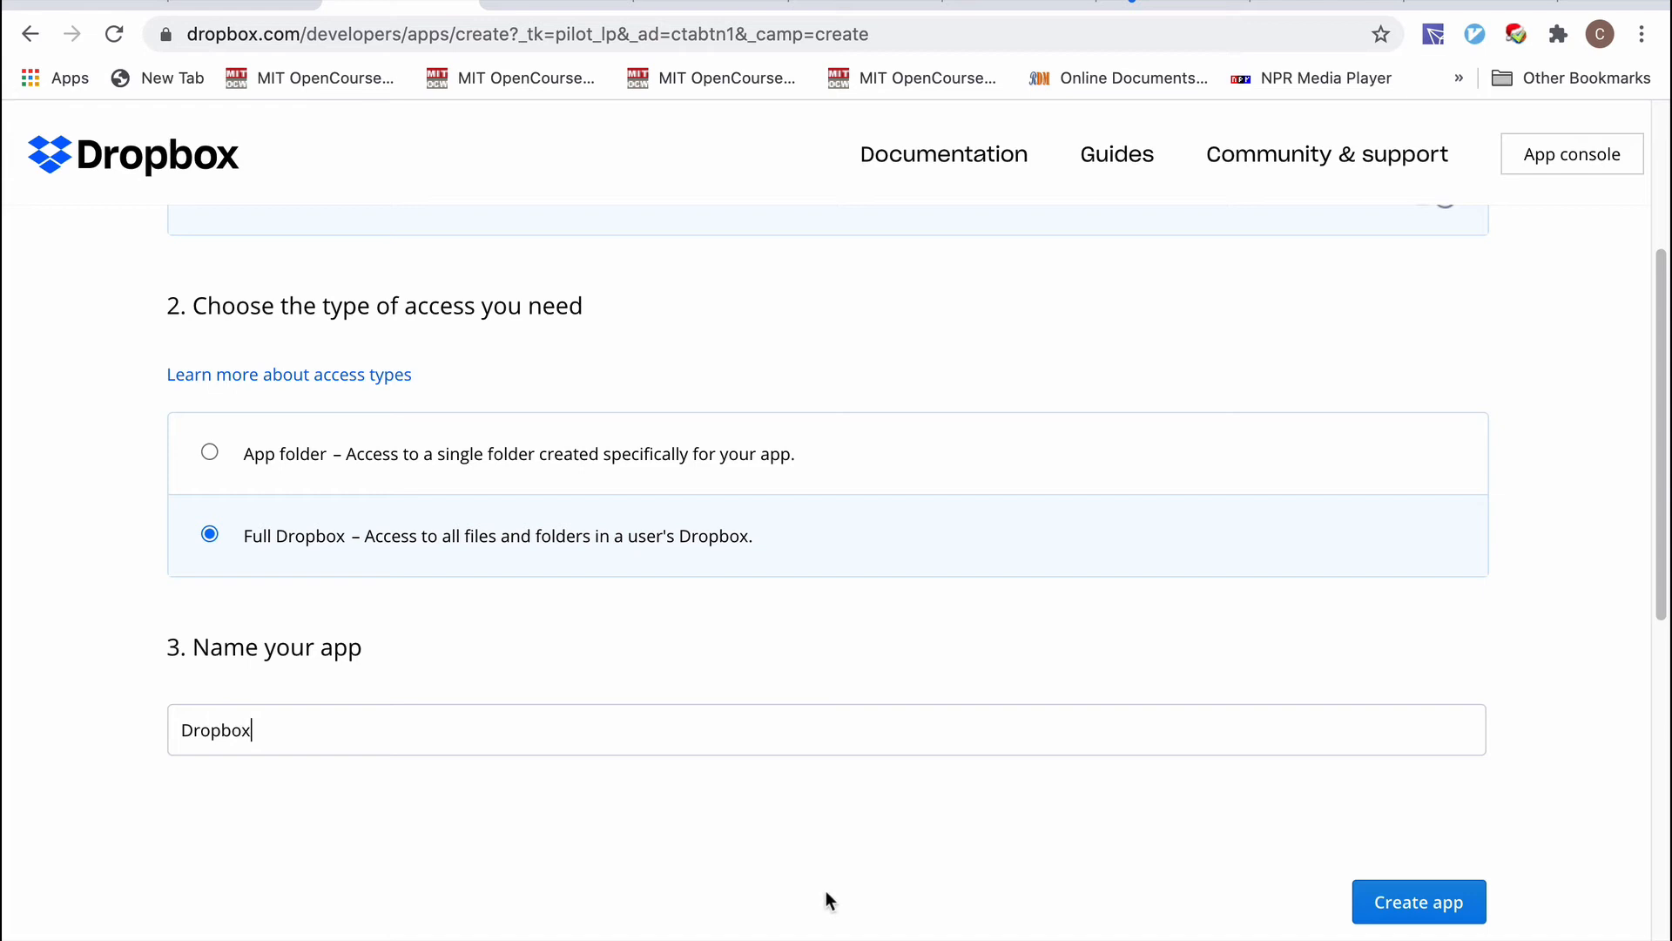
pyautogui.scroll(-2, 825, 891)
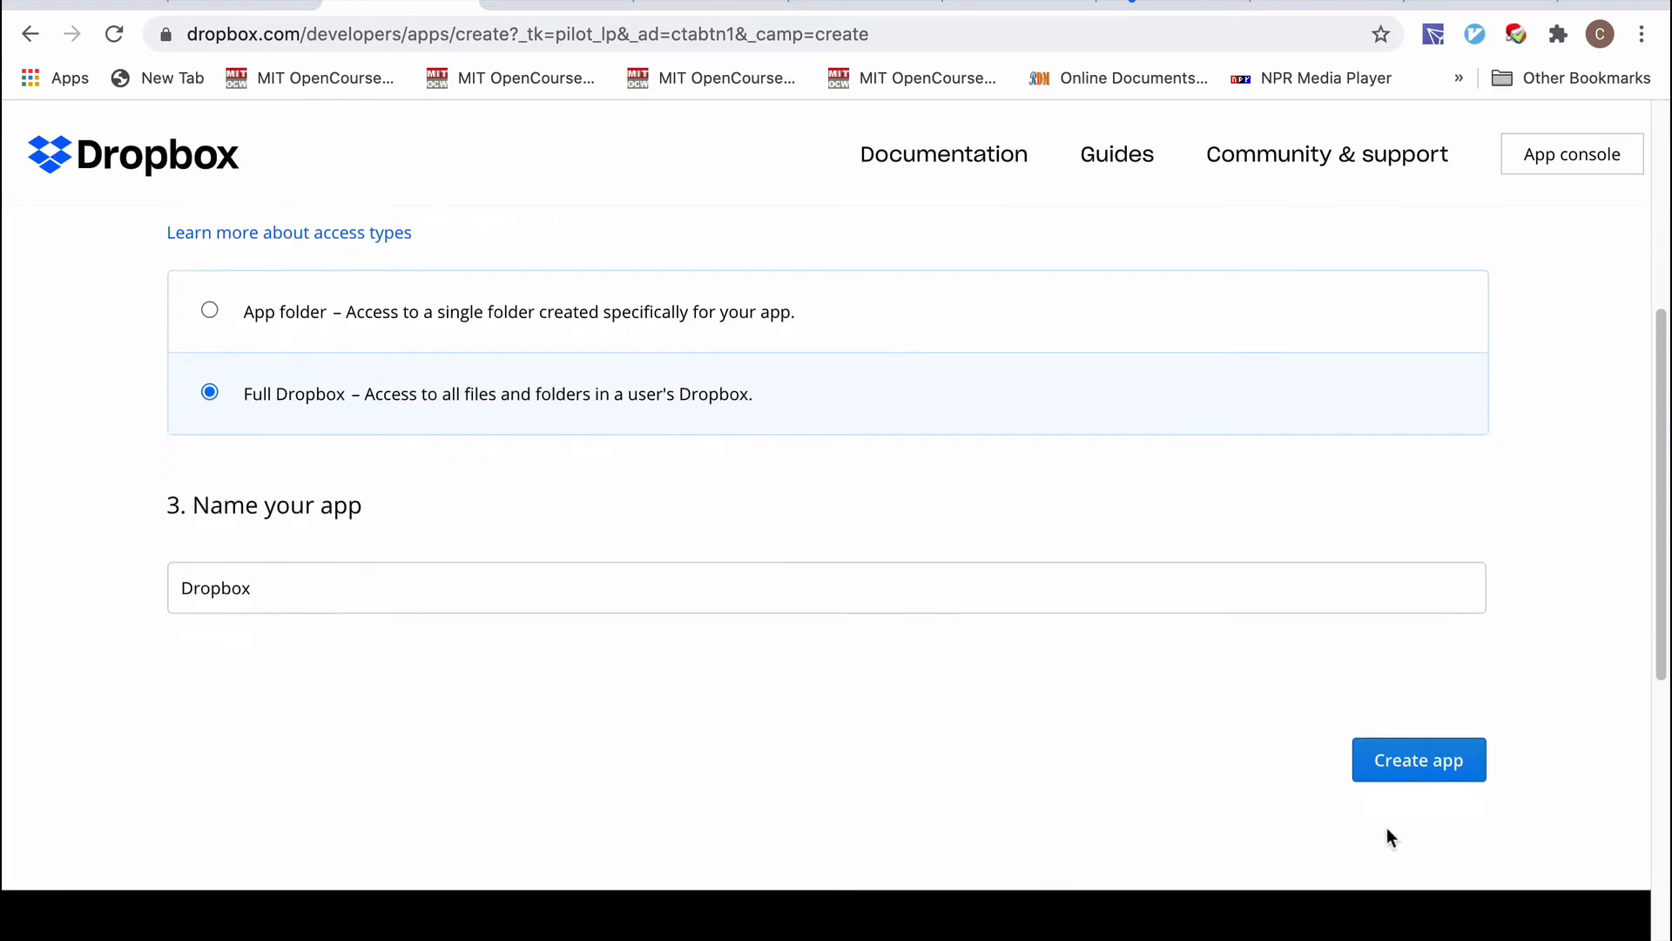
pyautogui.click(1412, 774)
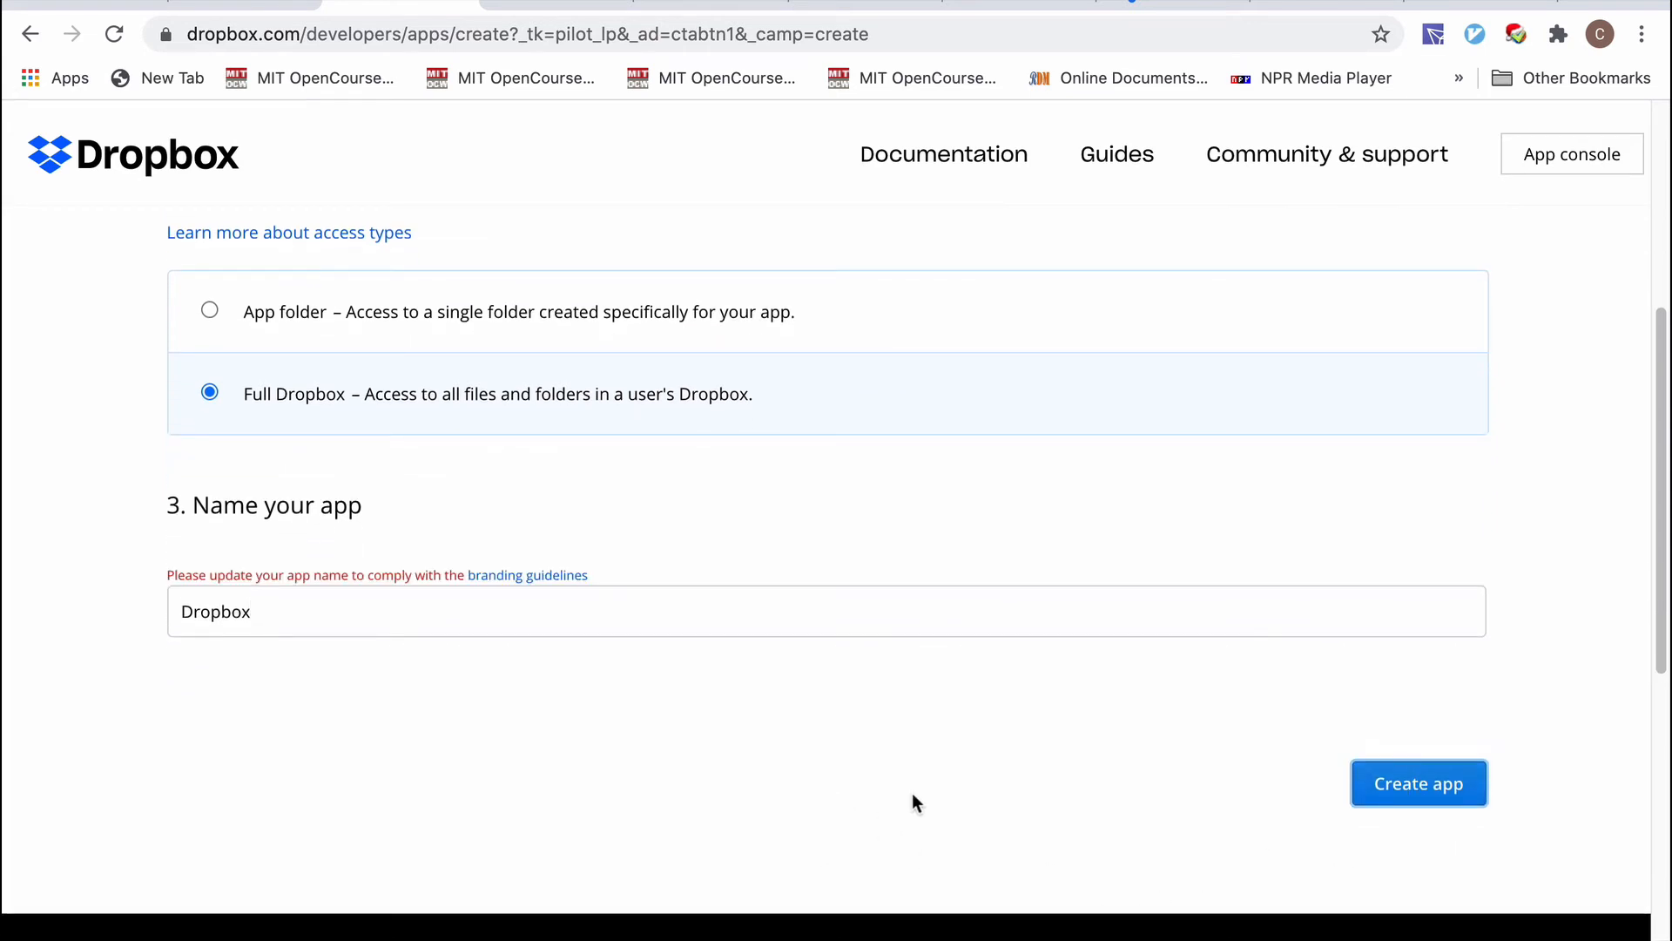
pyautogui.click(285, 615)
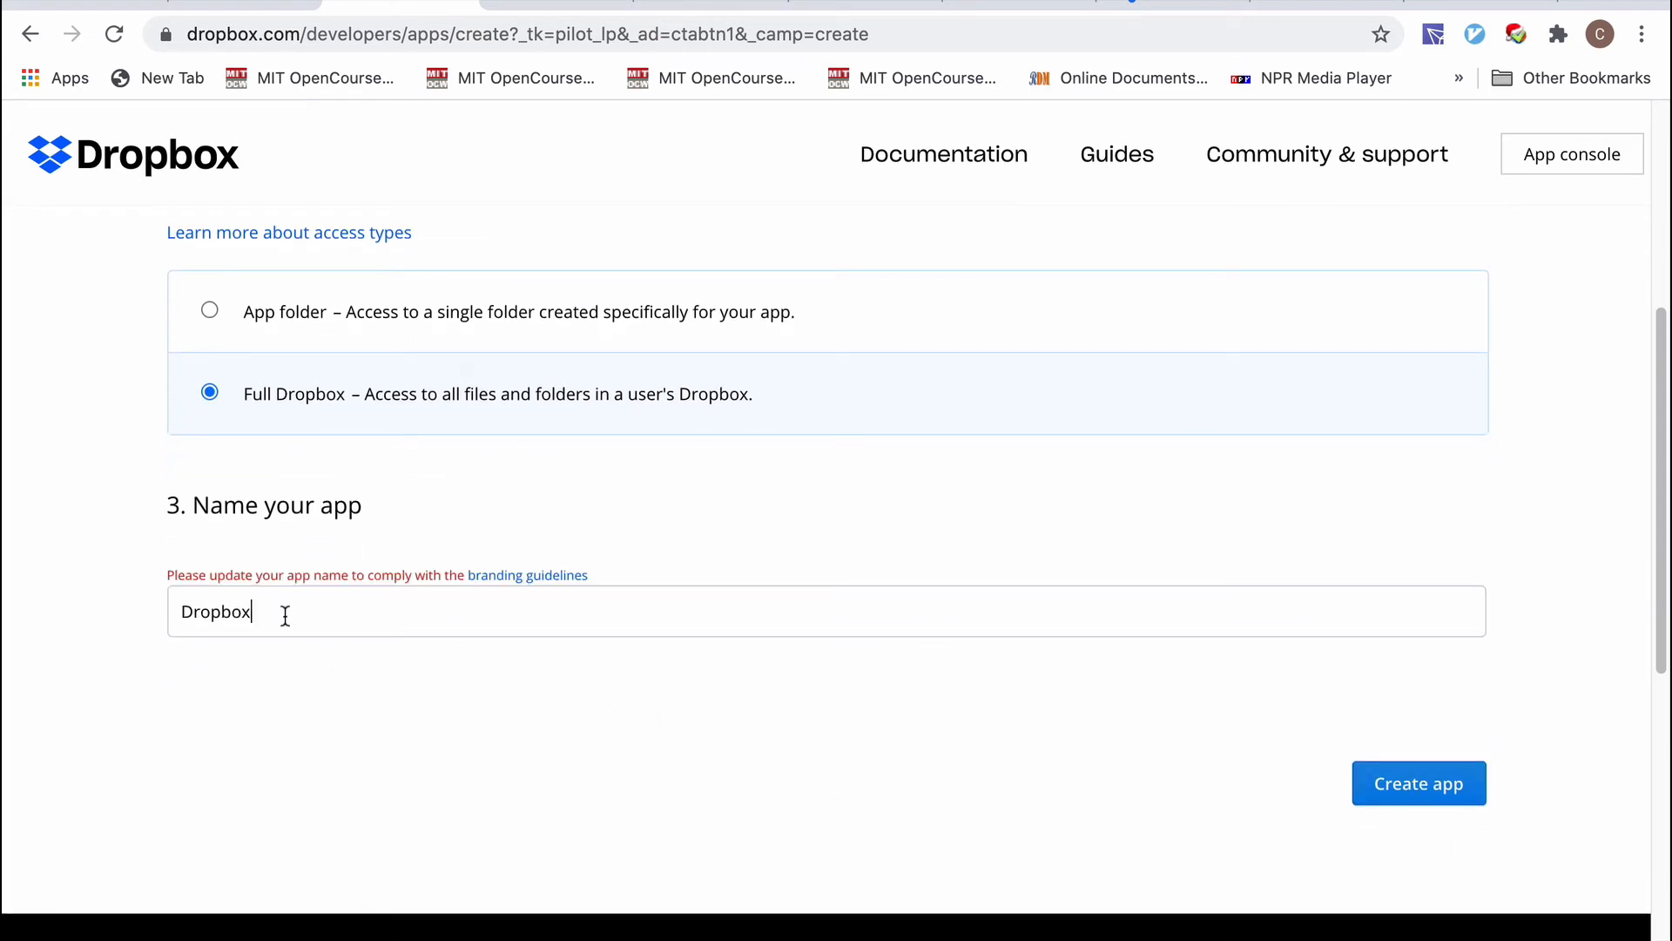
pyautogui.write('ing')
pyautogui.click(1422, 787)
# Replace the rejected name with 'DataviewDataview' and create the app.
pyautogui.click(315, 609)
pyautogui.hotkey('ctrl', 'a')
pyautogui.press('BackSpace')
pyautogui.write('Dataview')
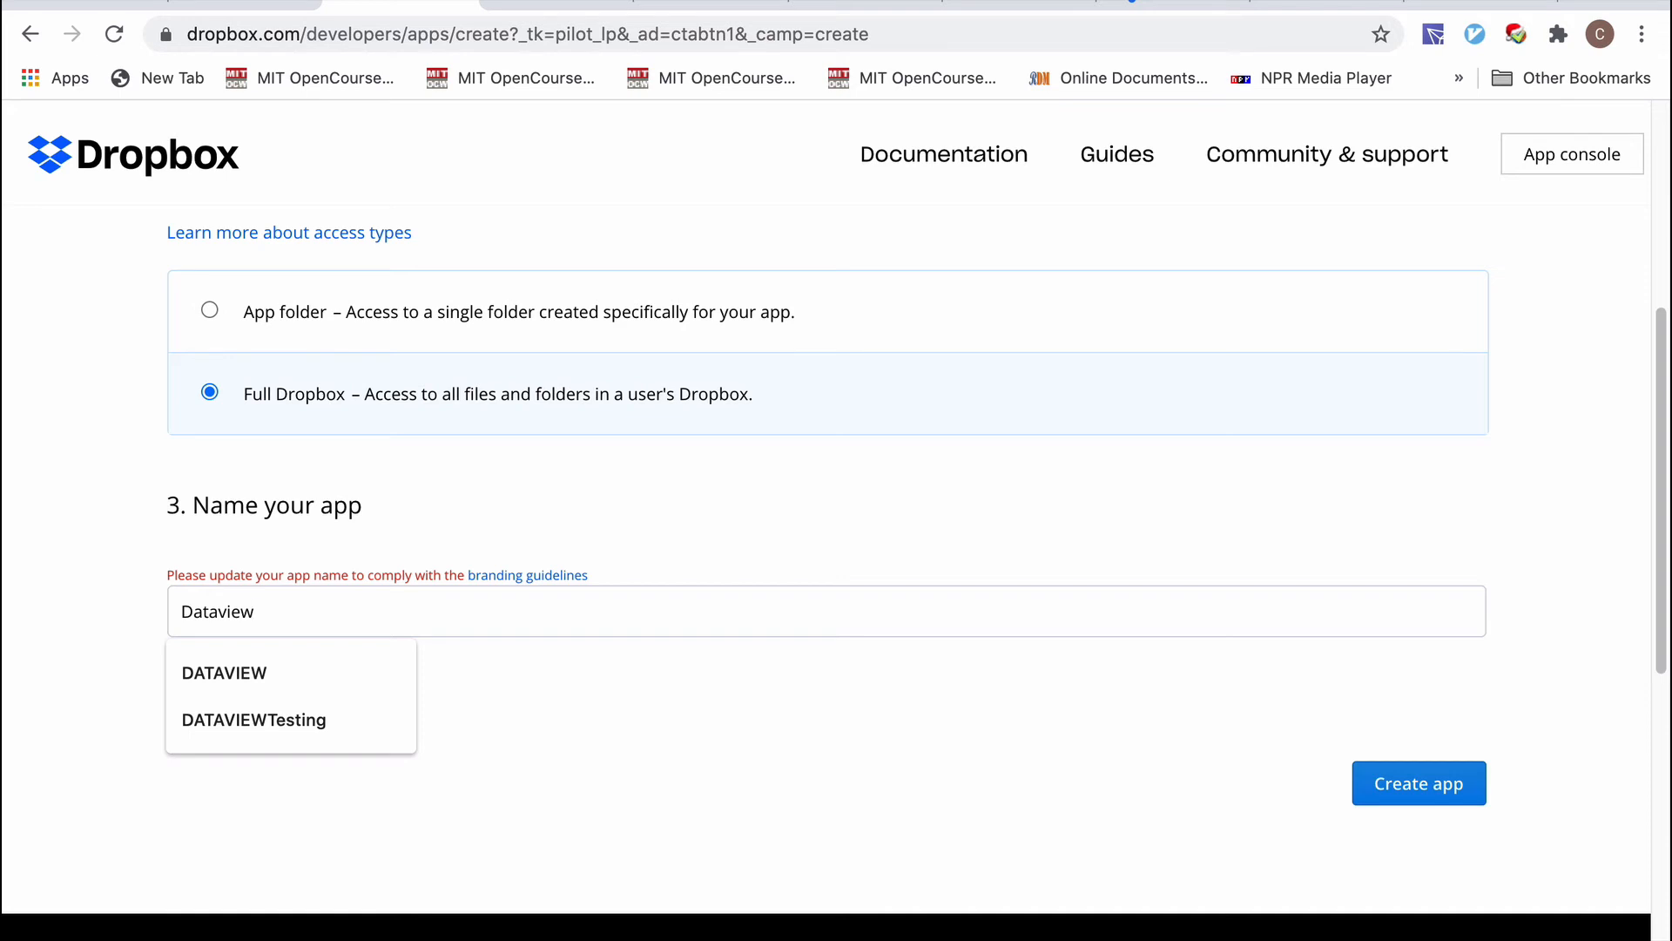
pyautogui.write('Dataview')
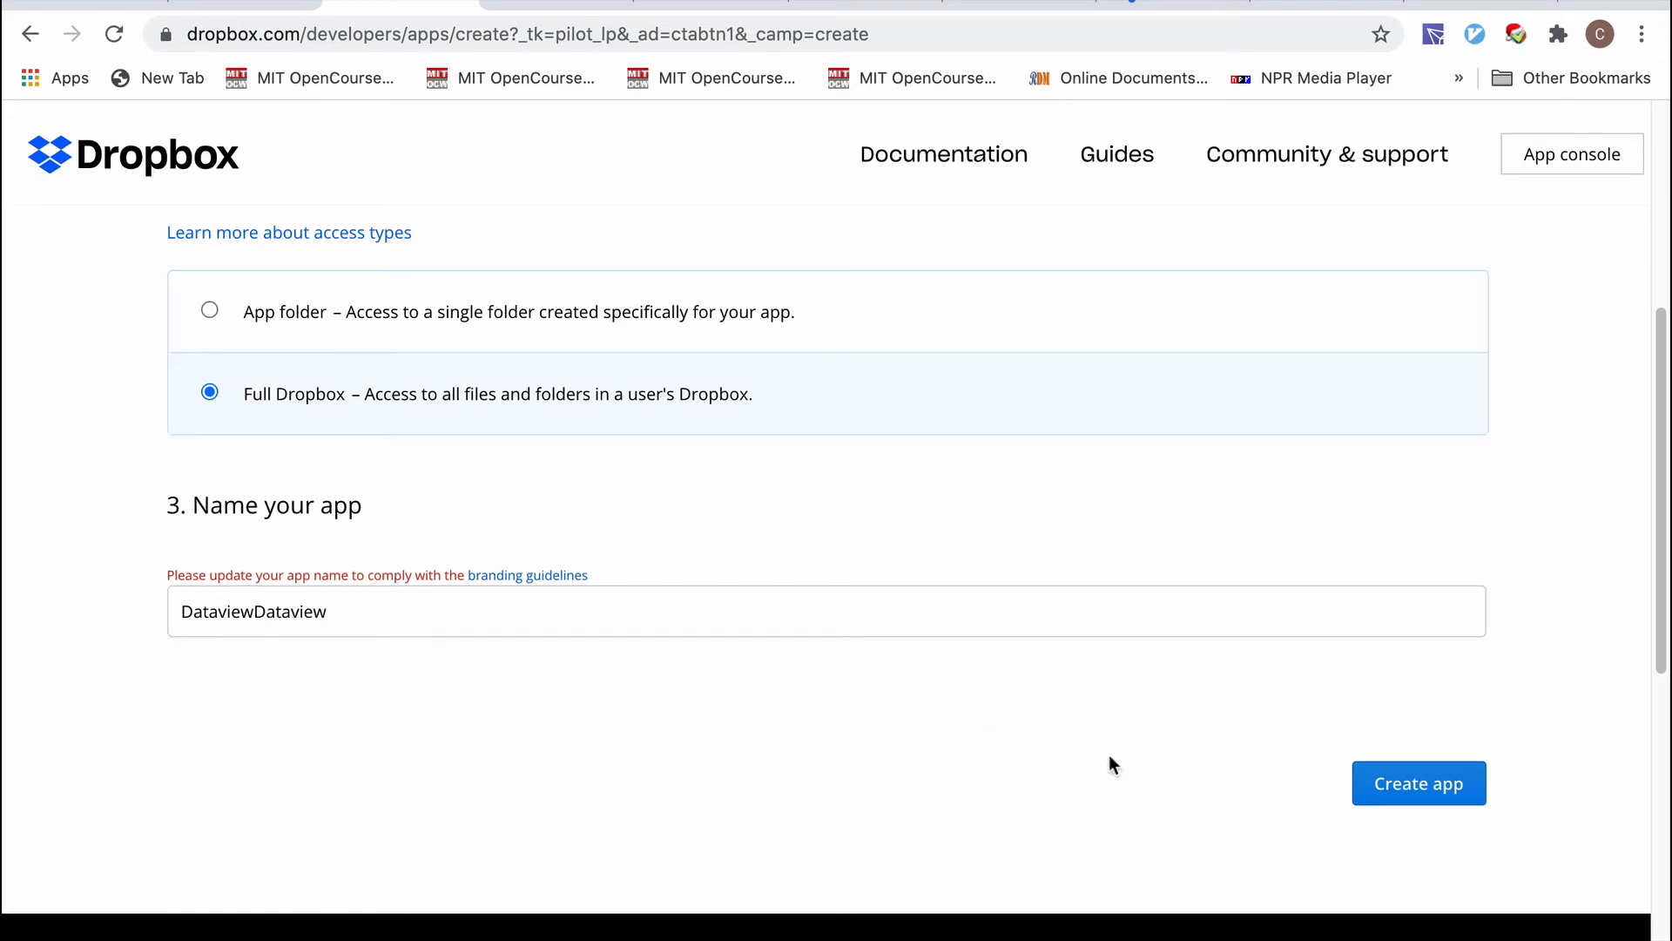
pyautogui.click(1421, 795)
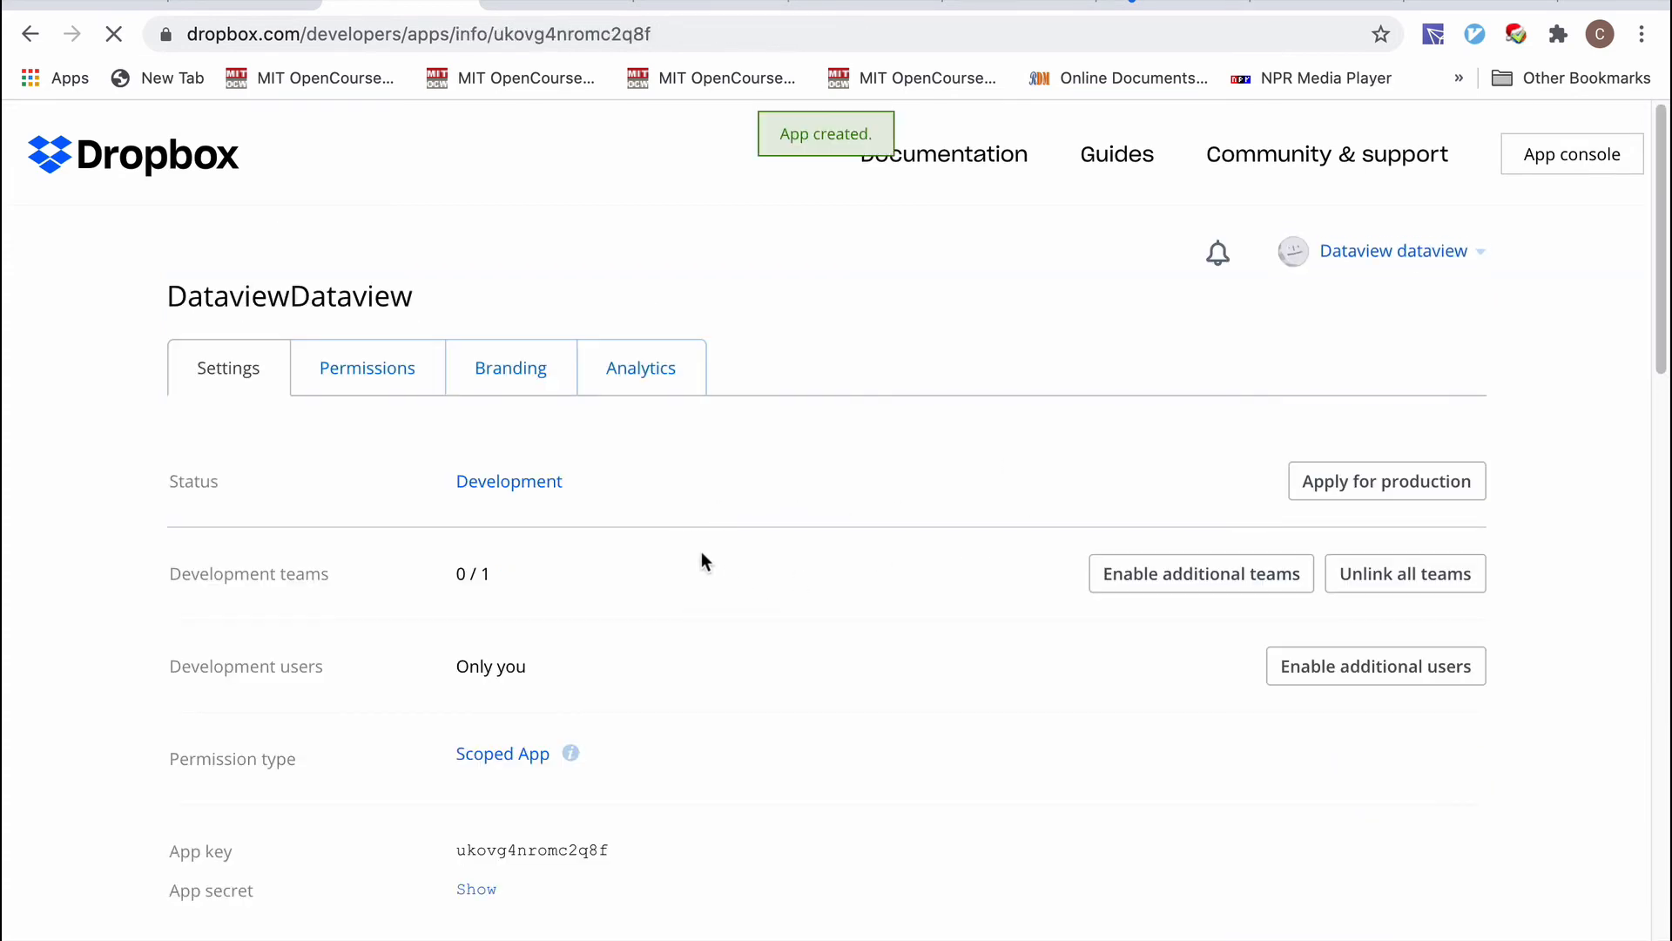
# On the Permissions tab, check files.metadata.write, files.content.write and files.content.read.
pyautogui.scroll(-2, 721, 496)
pyautogui.scroll(2, 721, 497)
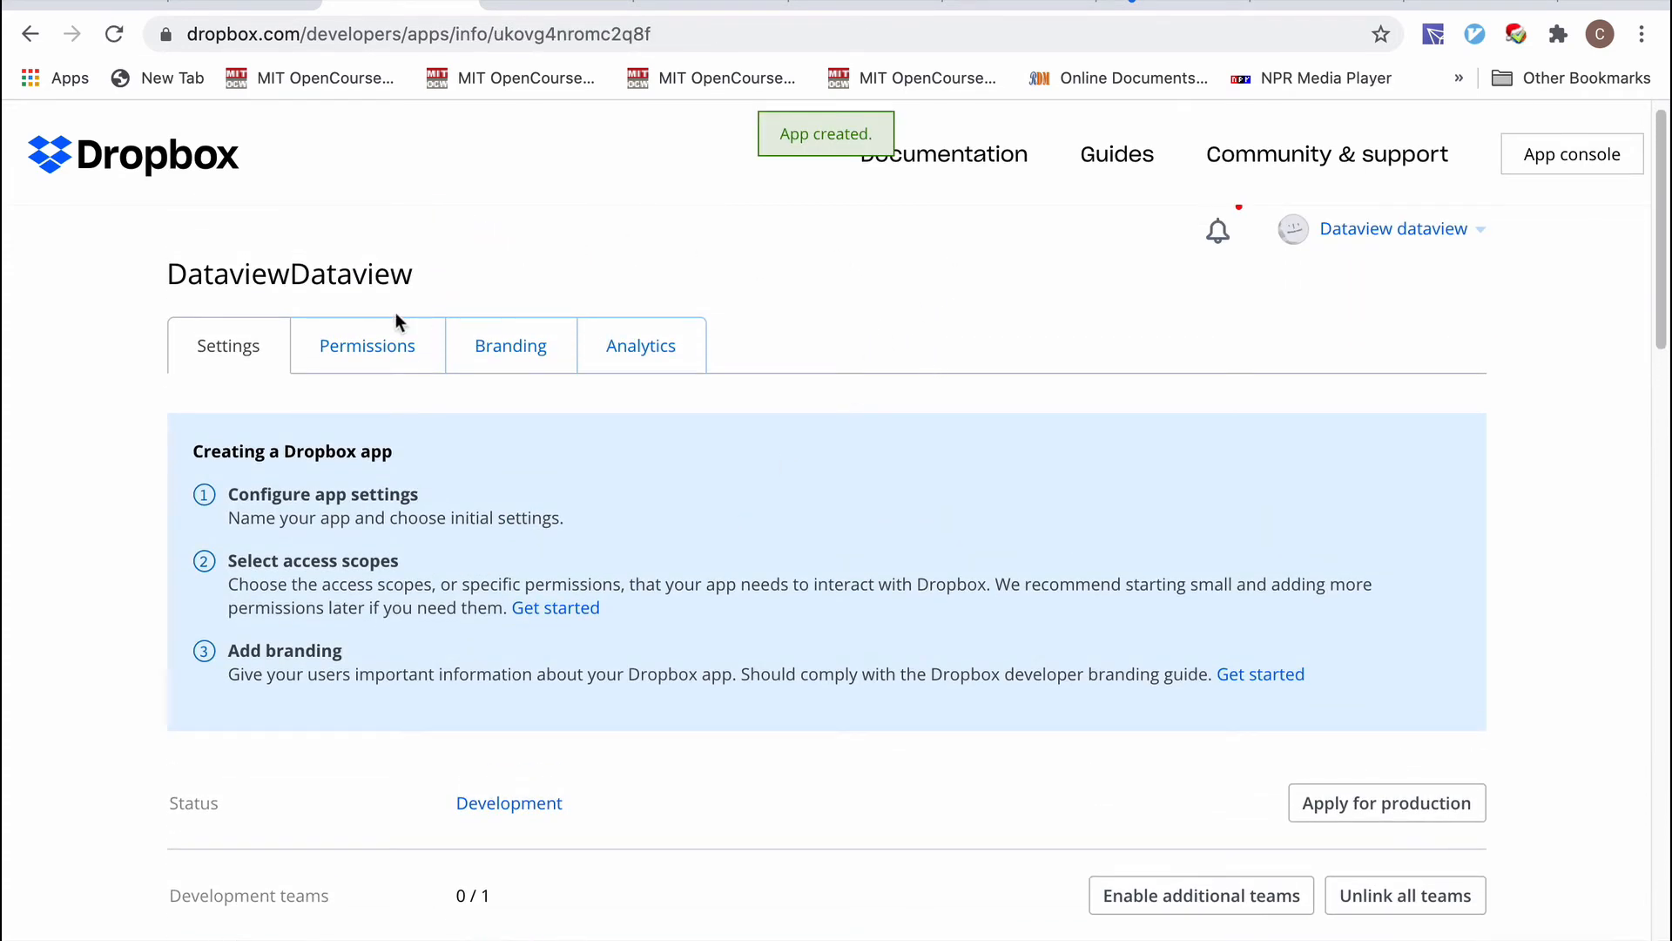
pyautogui.click(369, 355)
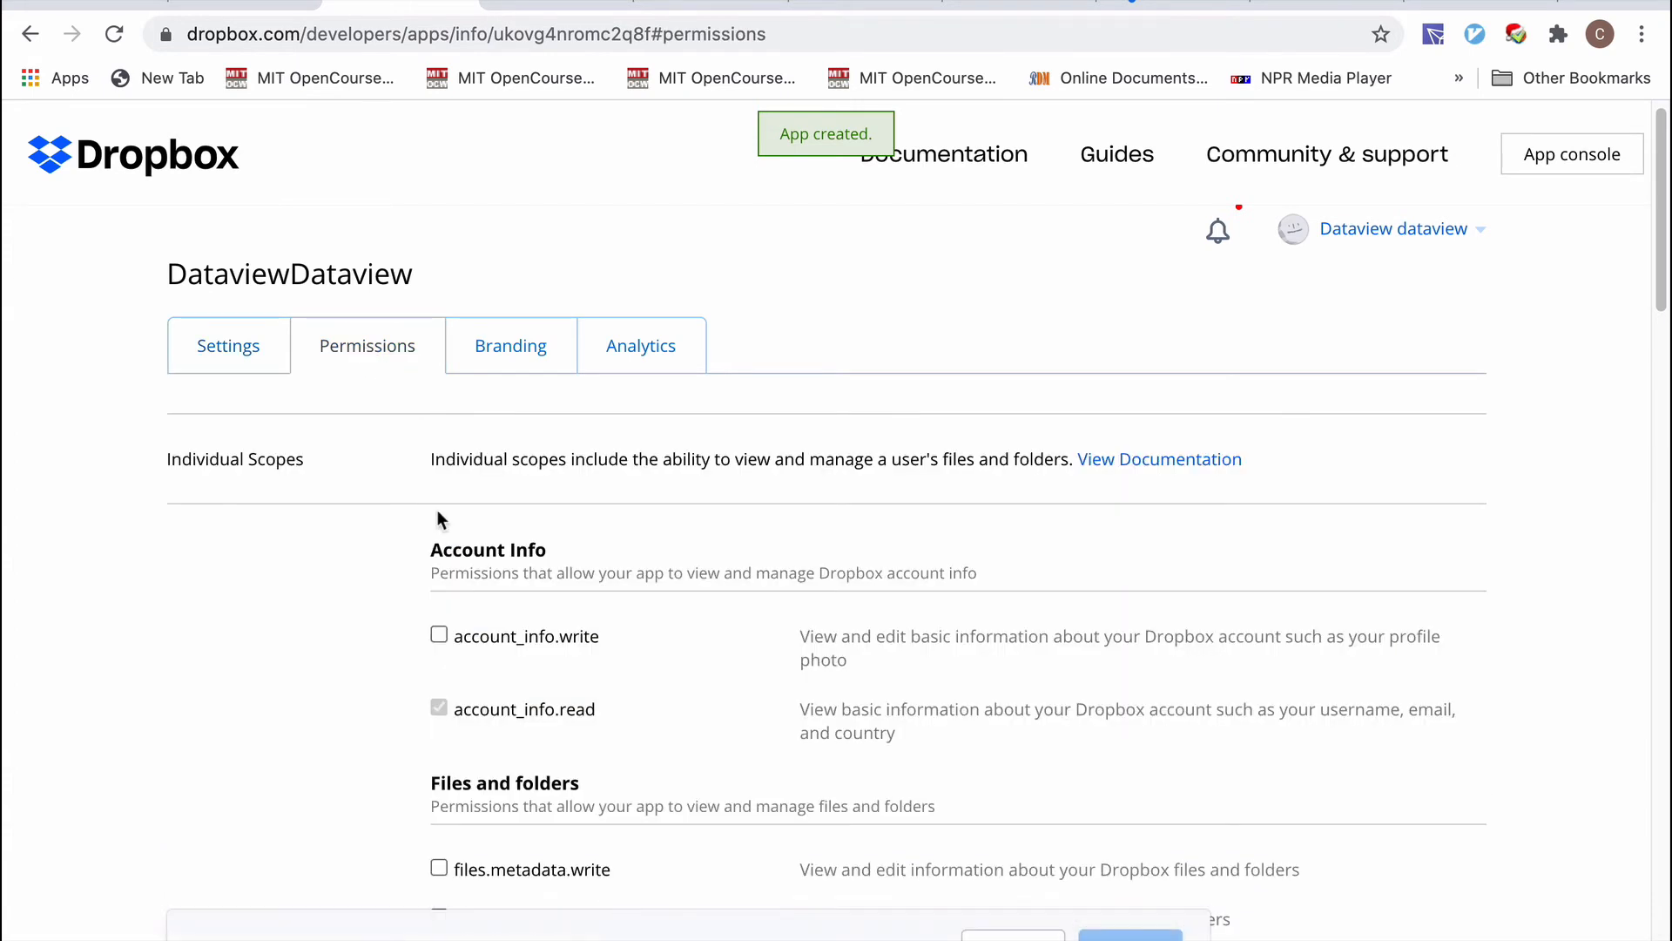
pyautogui.scroll(-2, 437, 510)
pyautogui.scroll(1, 437, 509)
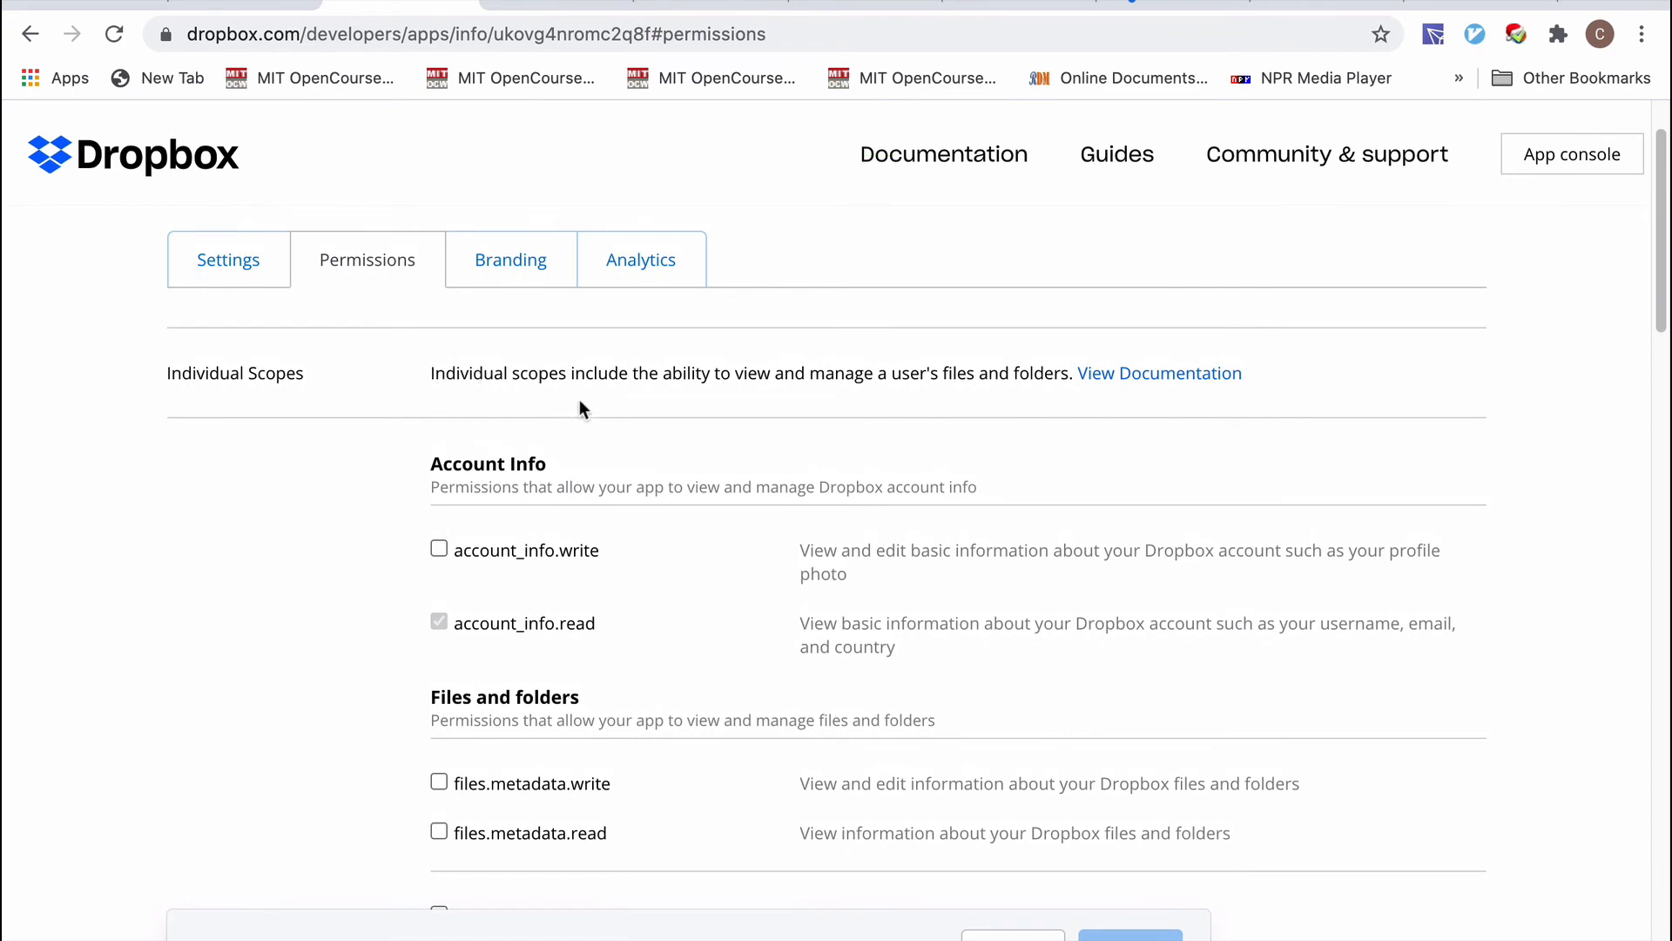
pyautogui.scroll(-2, 588, 439)
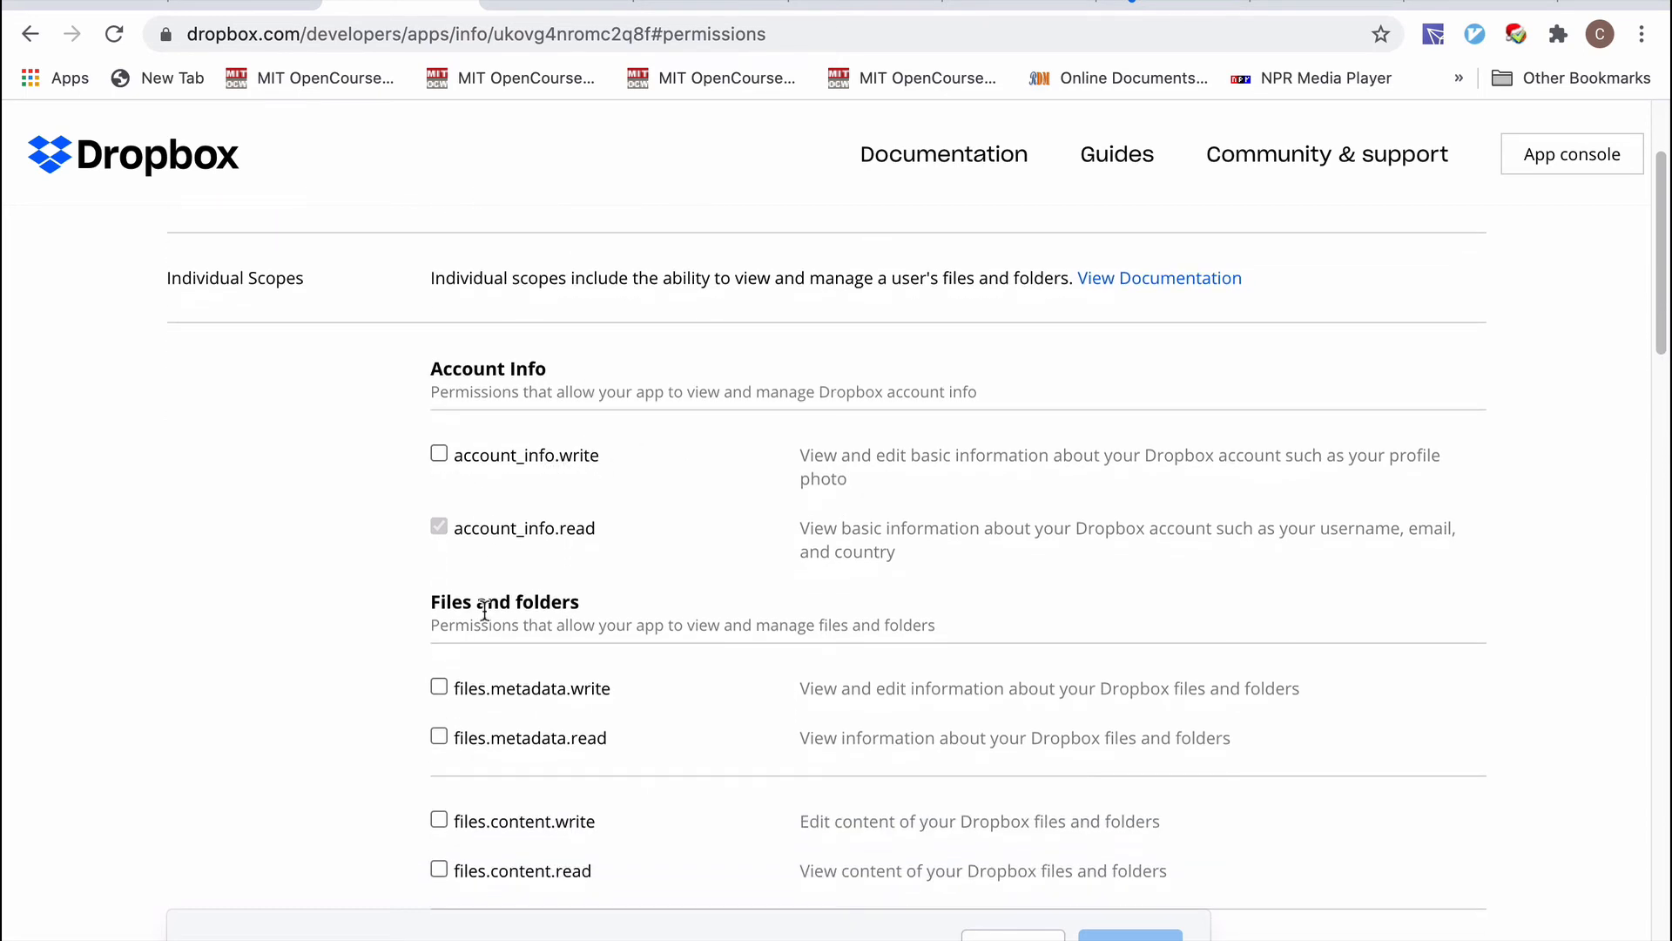
pyautogui.scroll(-2, 485, 610)
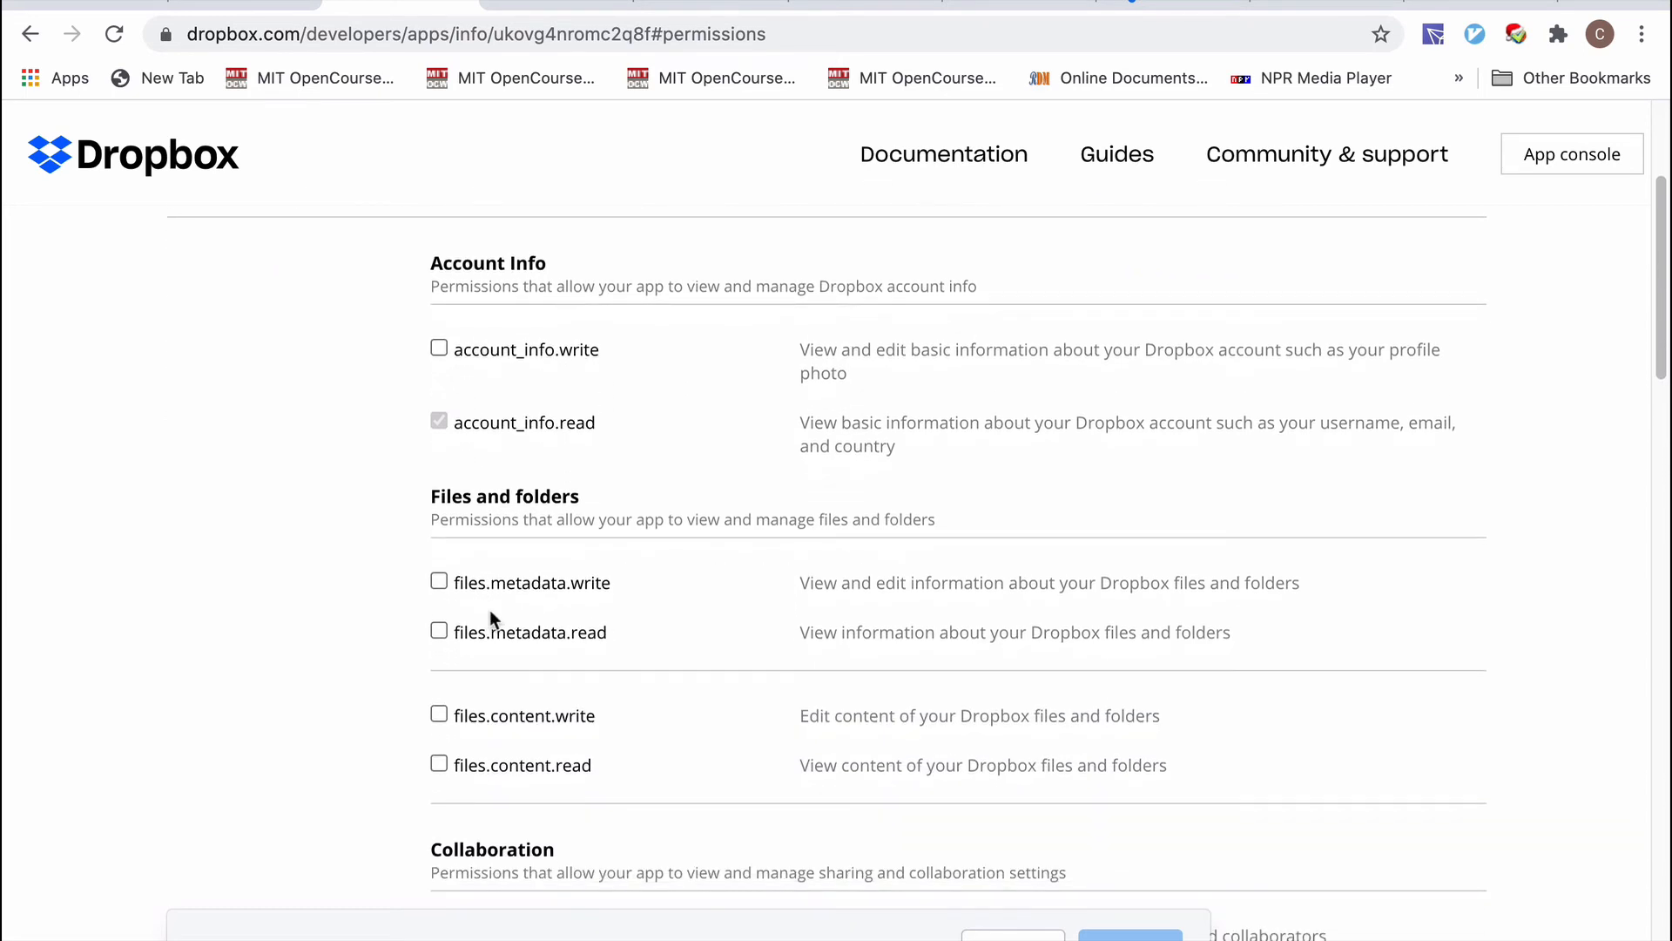
pyautogui.click(441, 581)
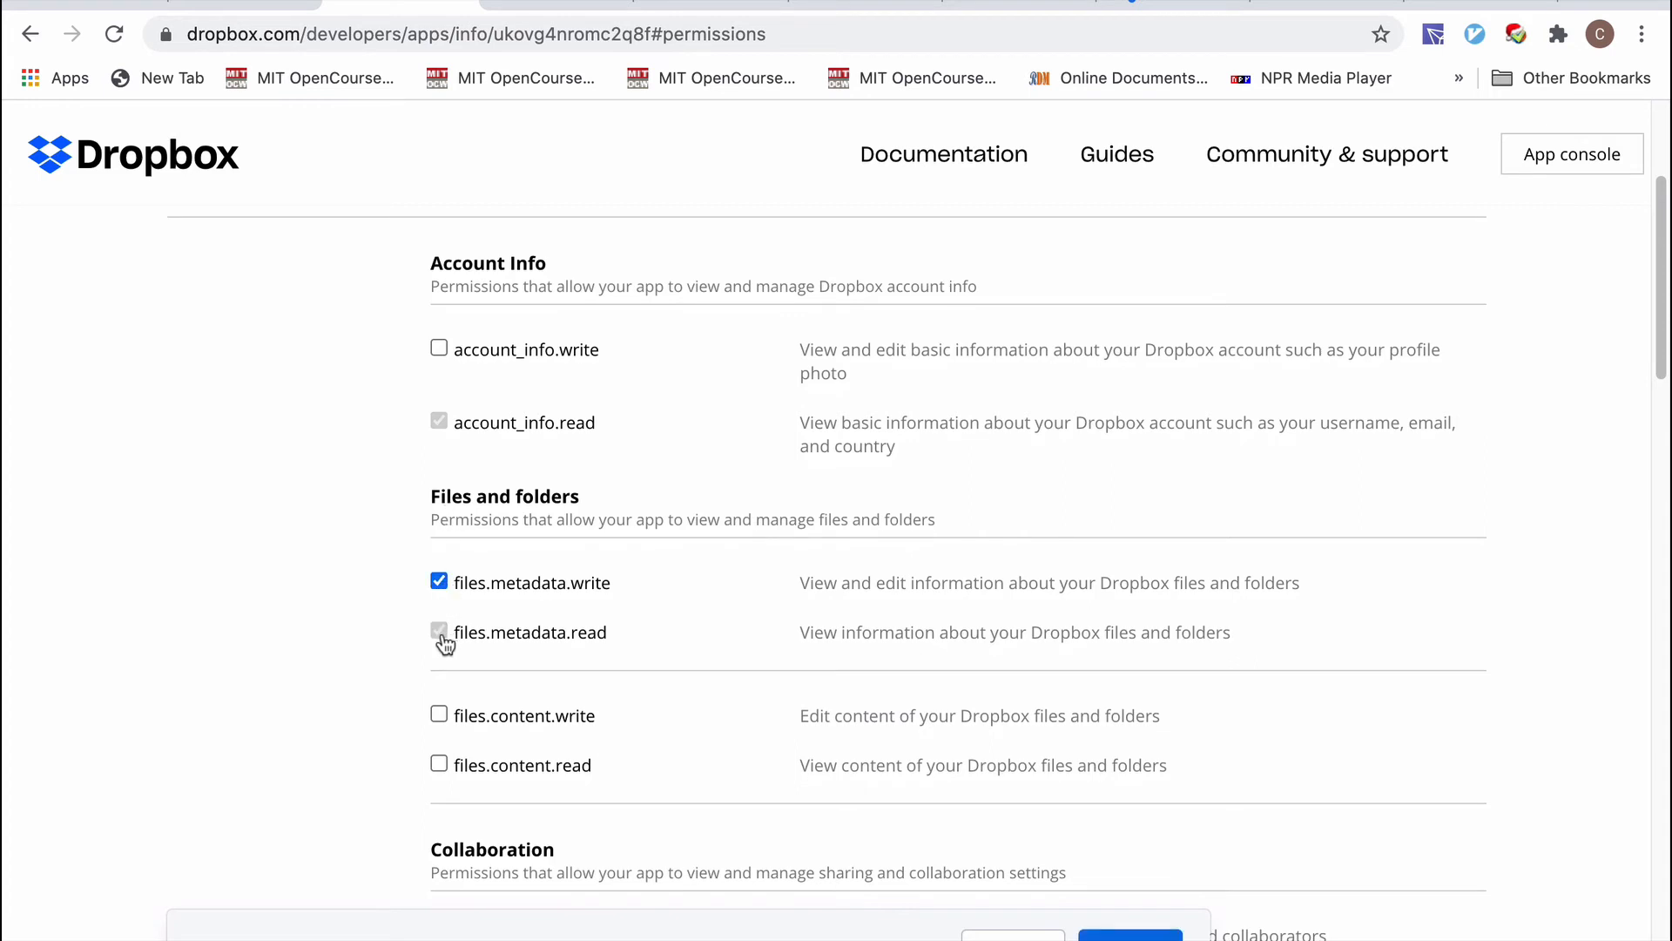
pyautogui.scroll(-2, 522, 679)
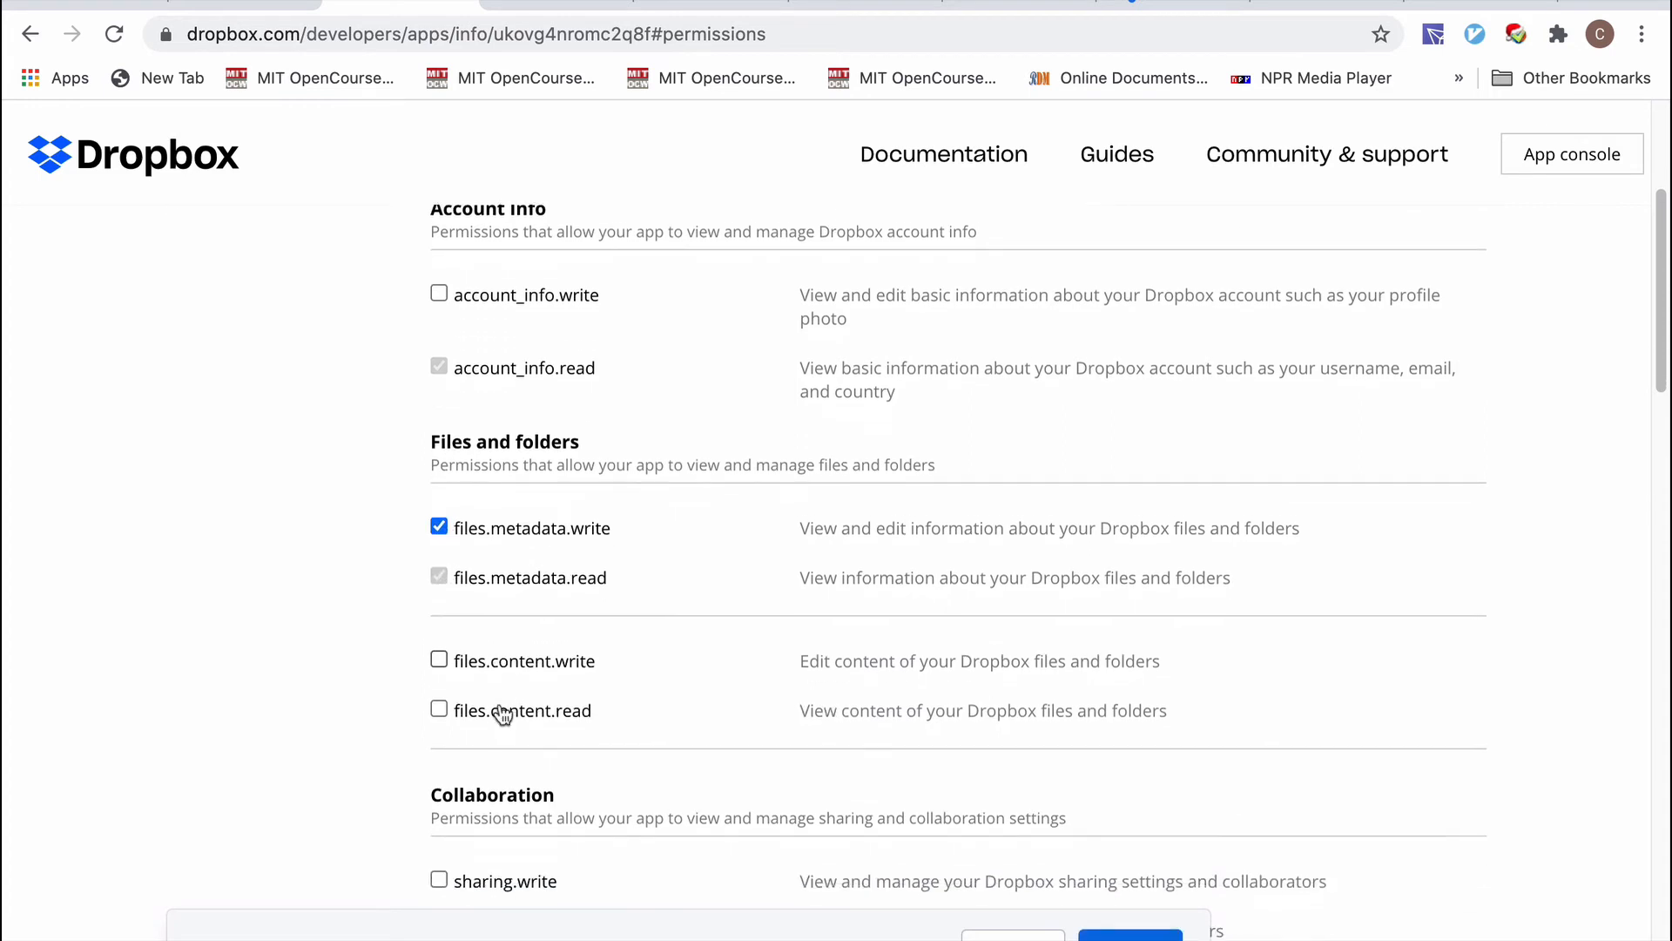
pyautogui.click(440, 652)
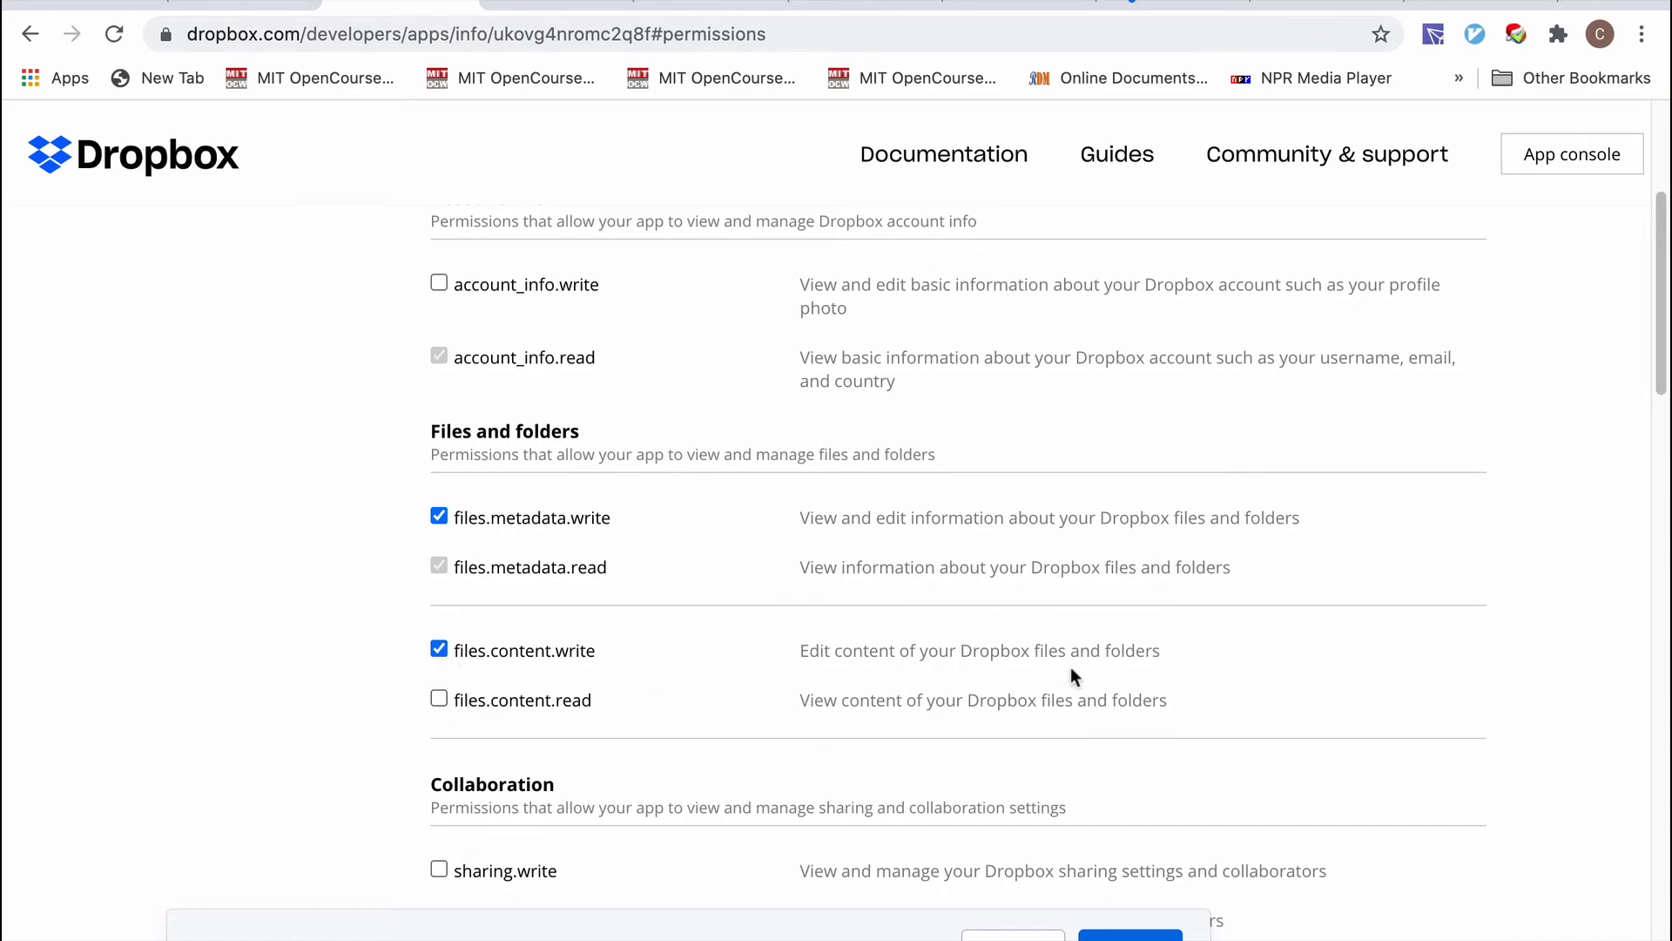
pyautogui.click(439, 698)
# Submit the permission changes and go back to the app's Settings page.
pyautogui.scroll(2, 1130, 699)
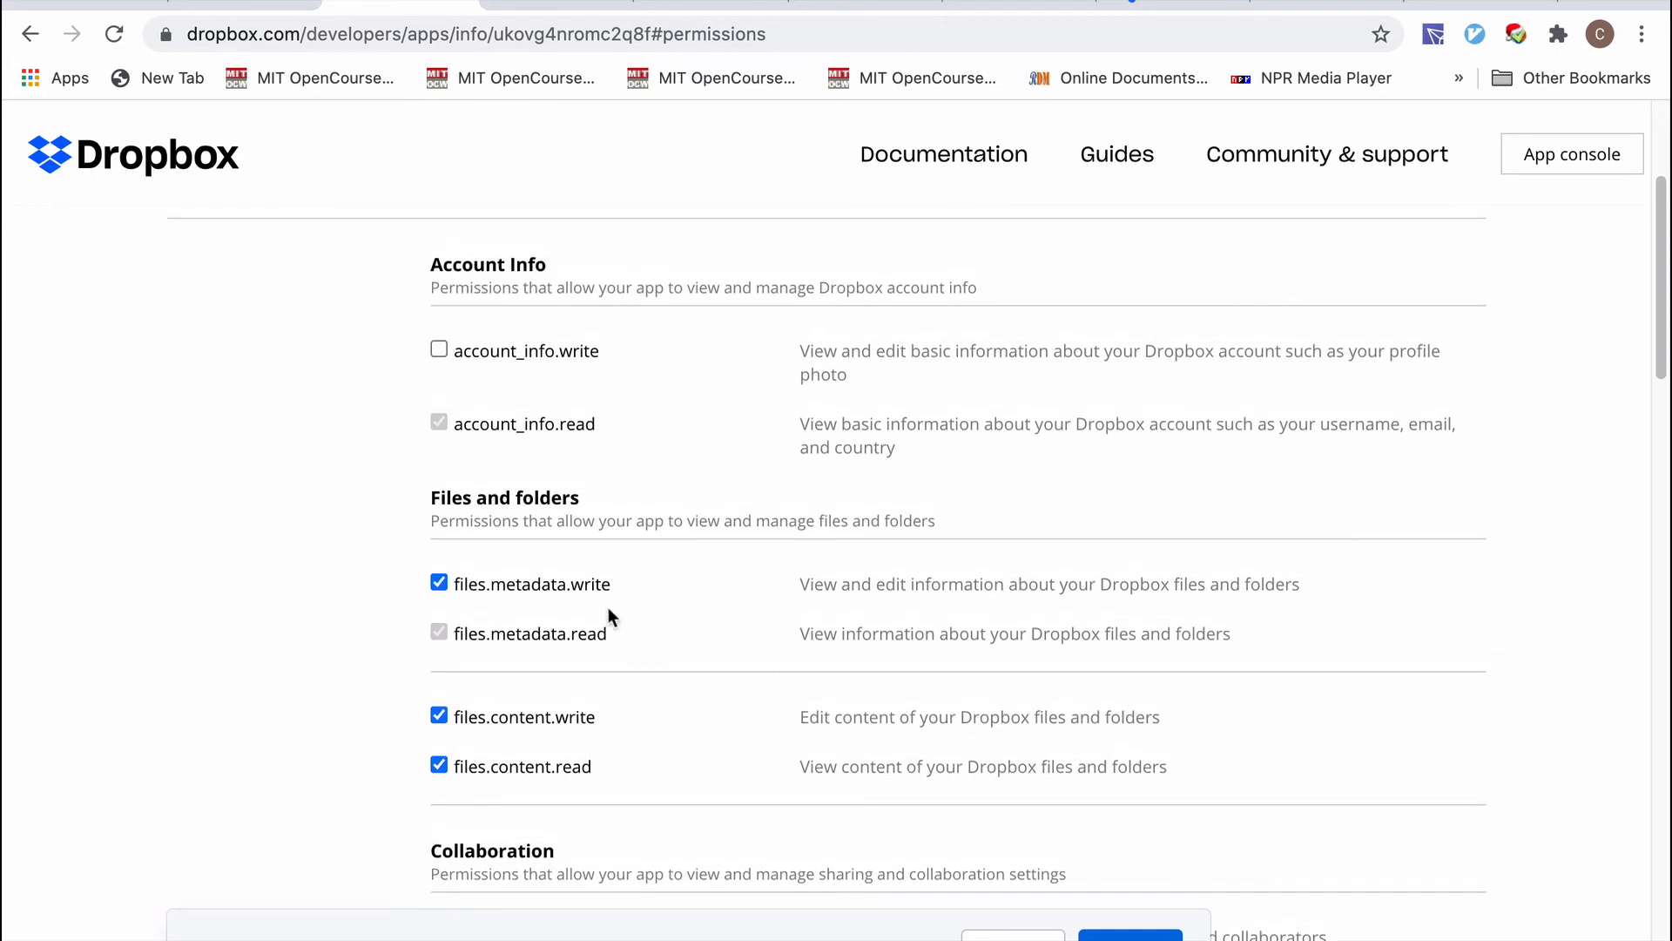
pyautogui.scroll(3, 630, 489)
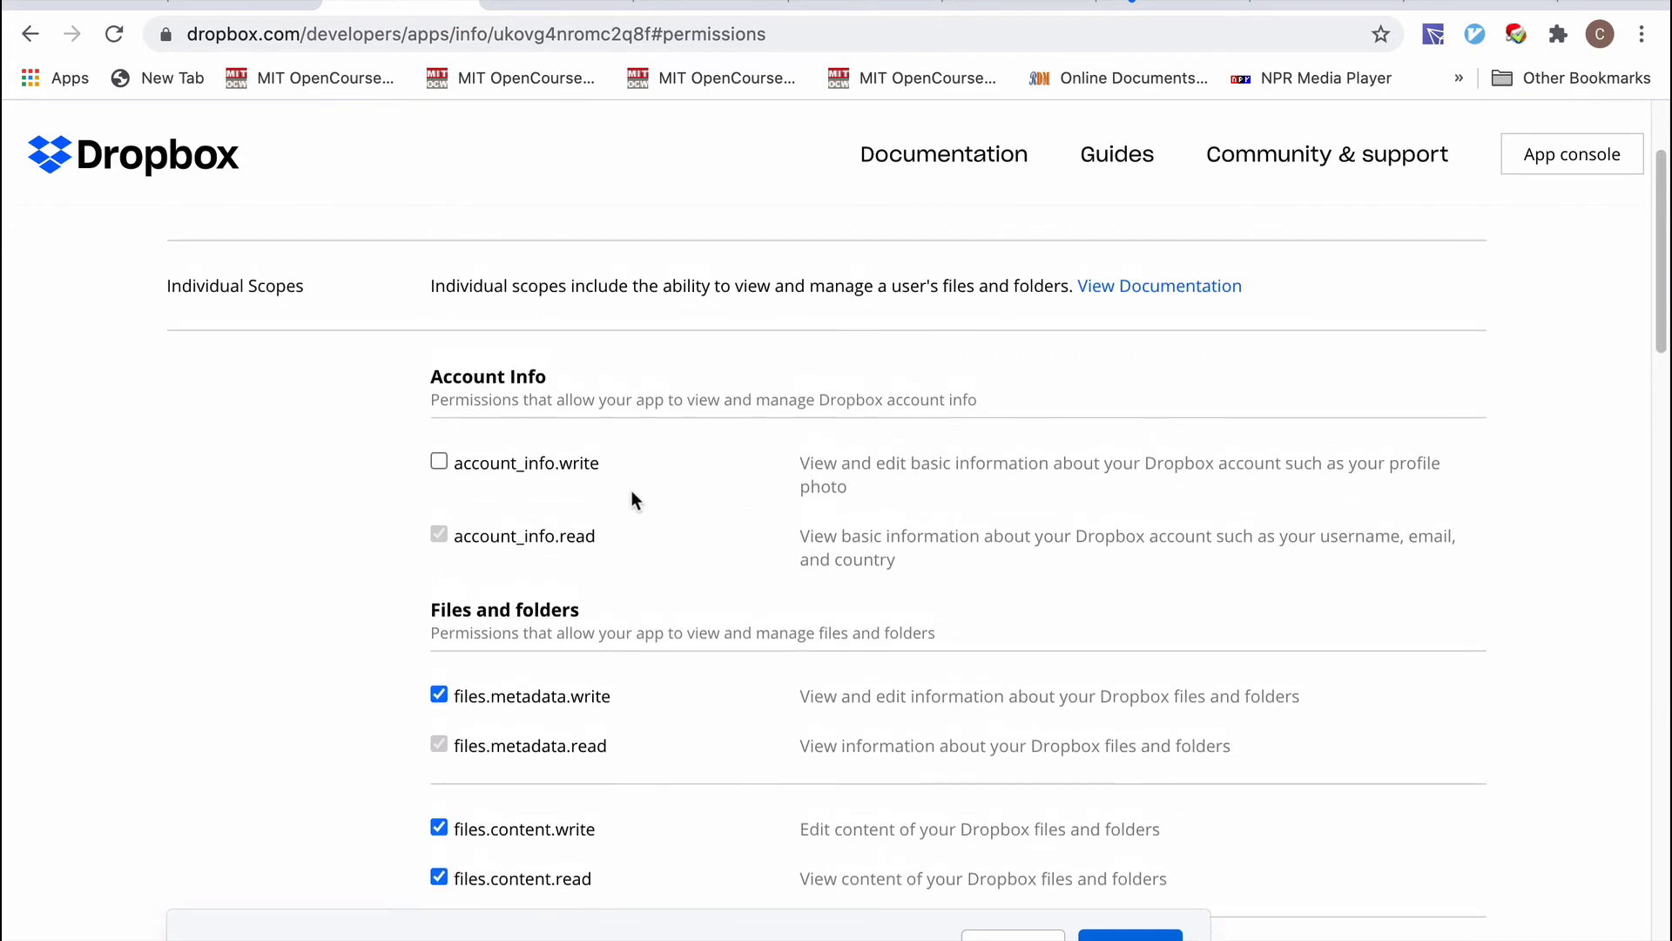
pyautogui.scroll(-3, 615, 580)
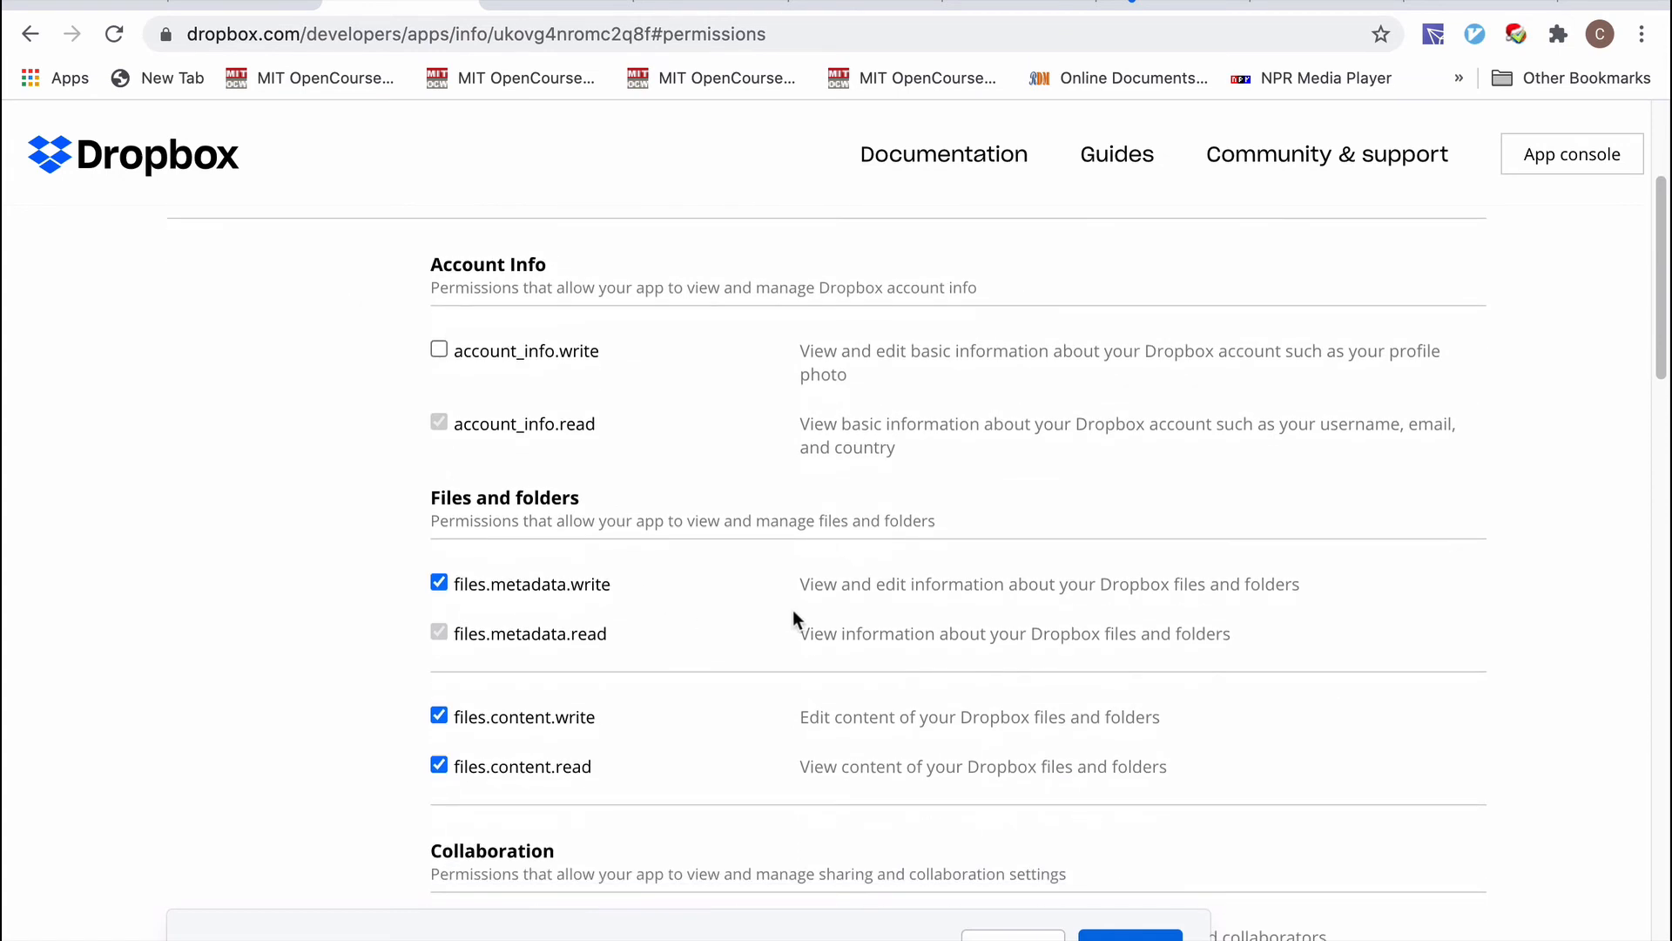
pyautogui.click(1131, 937)
pyautogui.scroll(5, 896, 650)
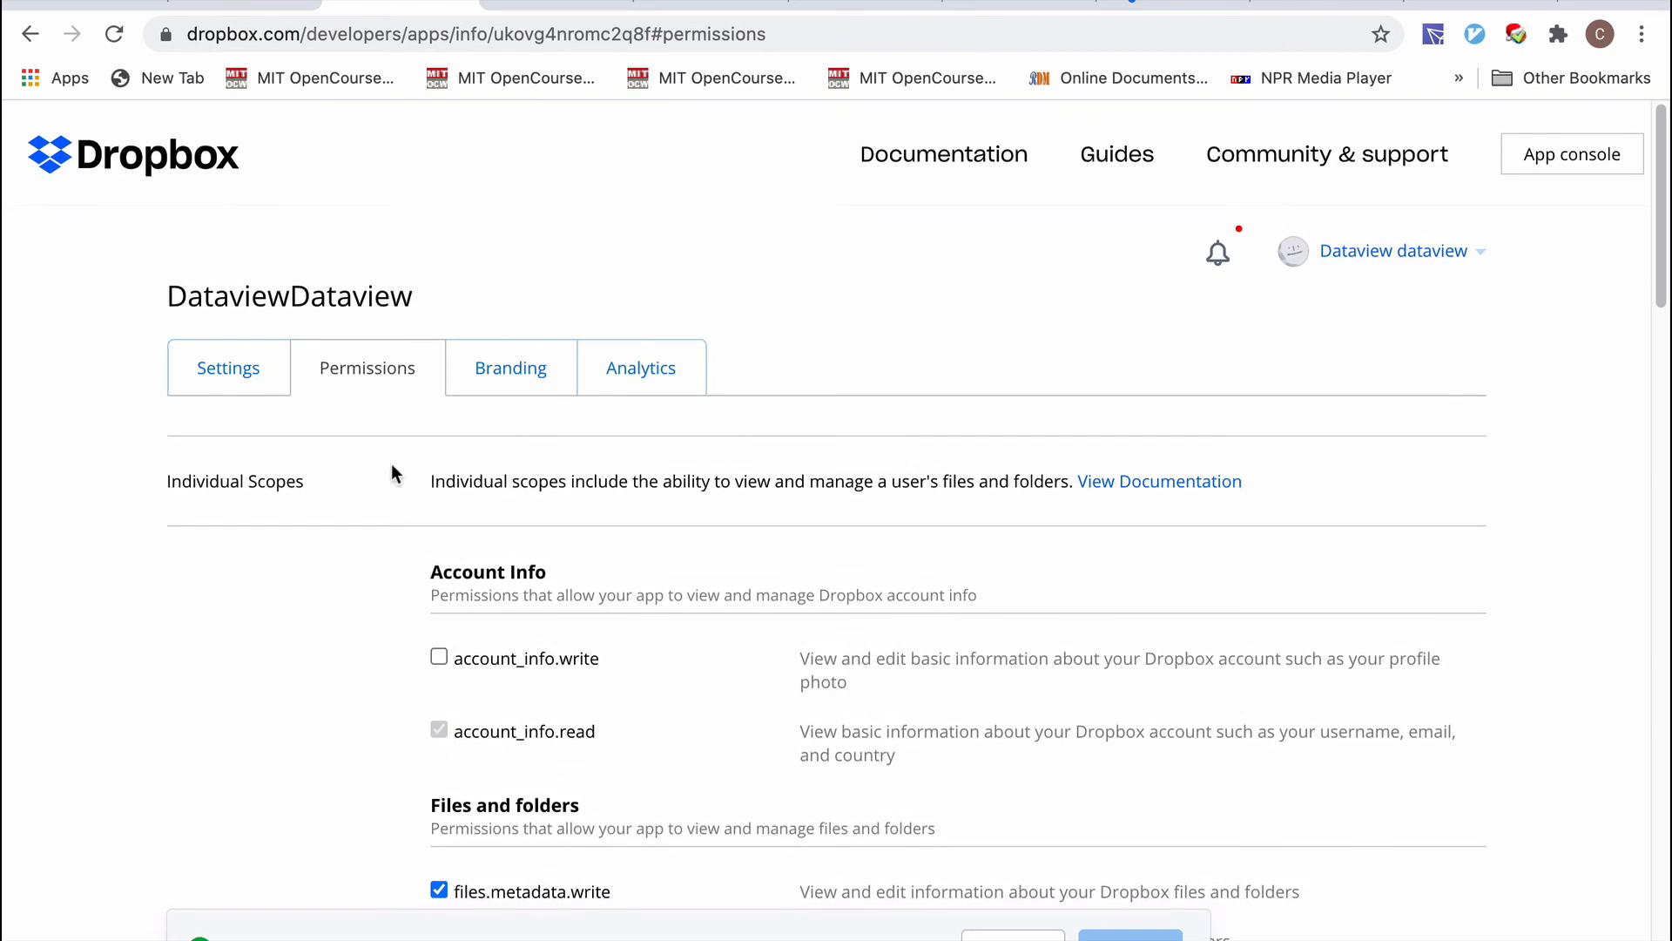
pyautogui.click(248, 384)
pyautogui.scroll(-10, 617, 597)
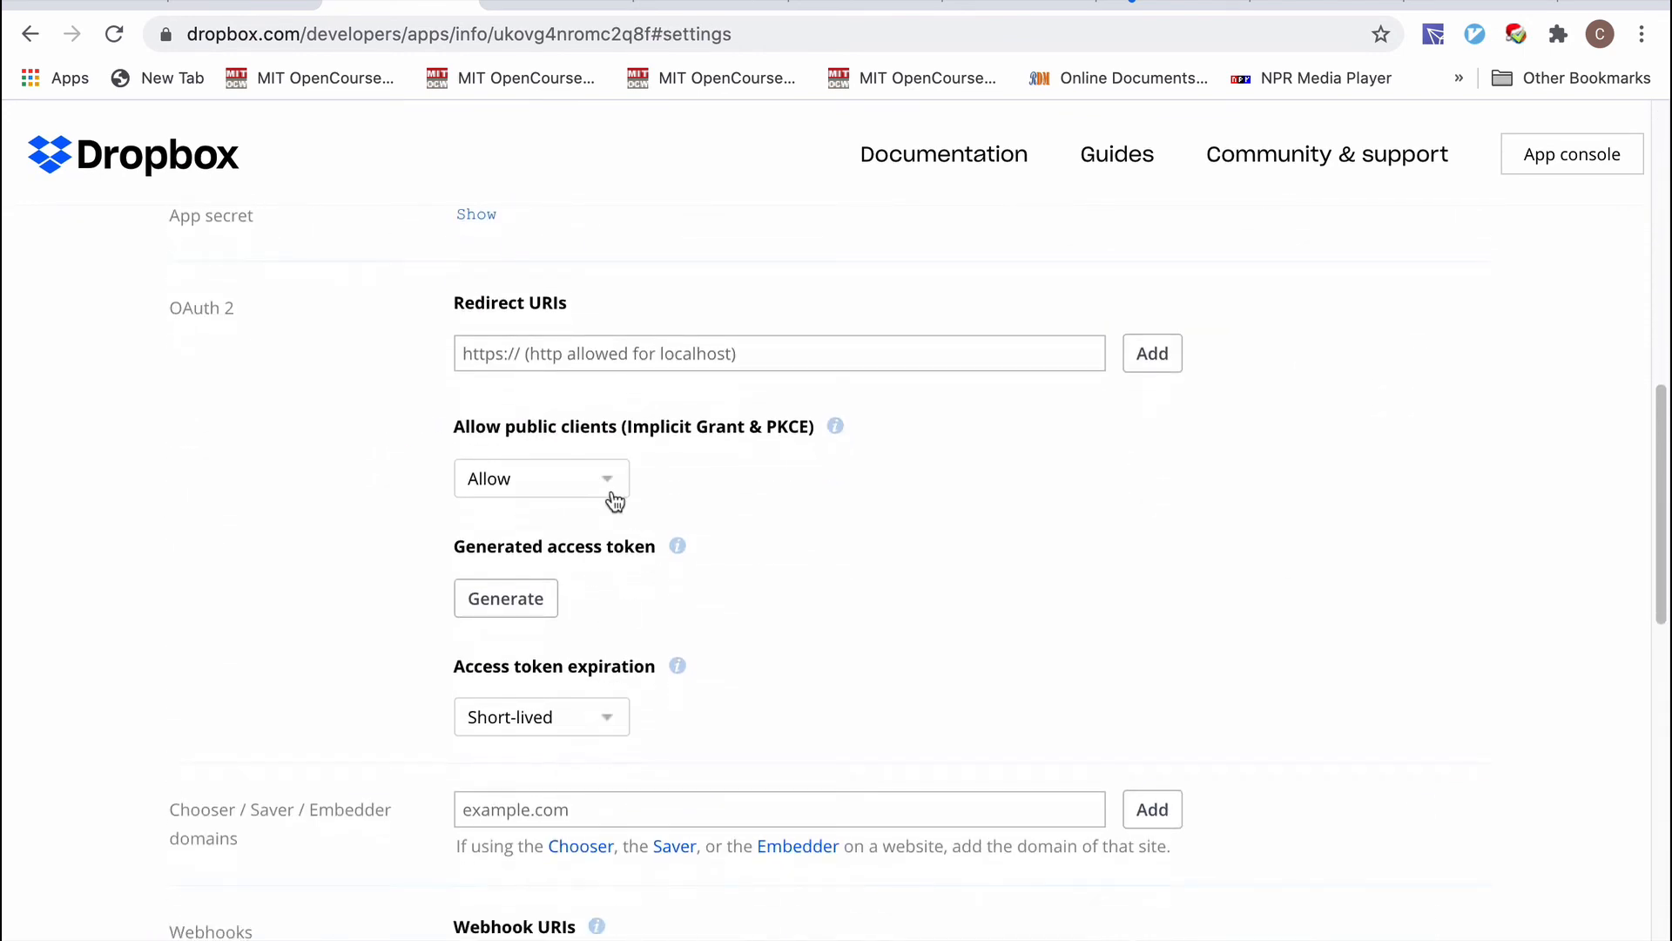
# Generate the app's access token and select it for copying.
pyautogui.click(528, 608)
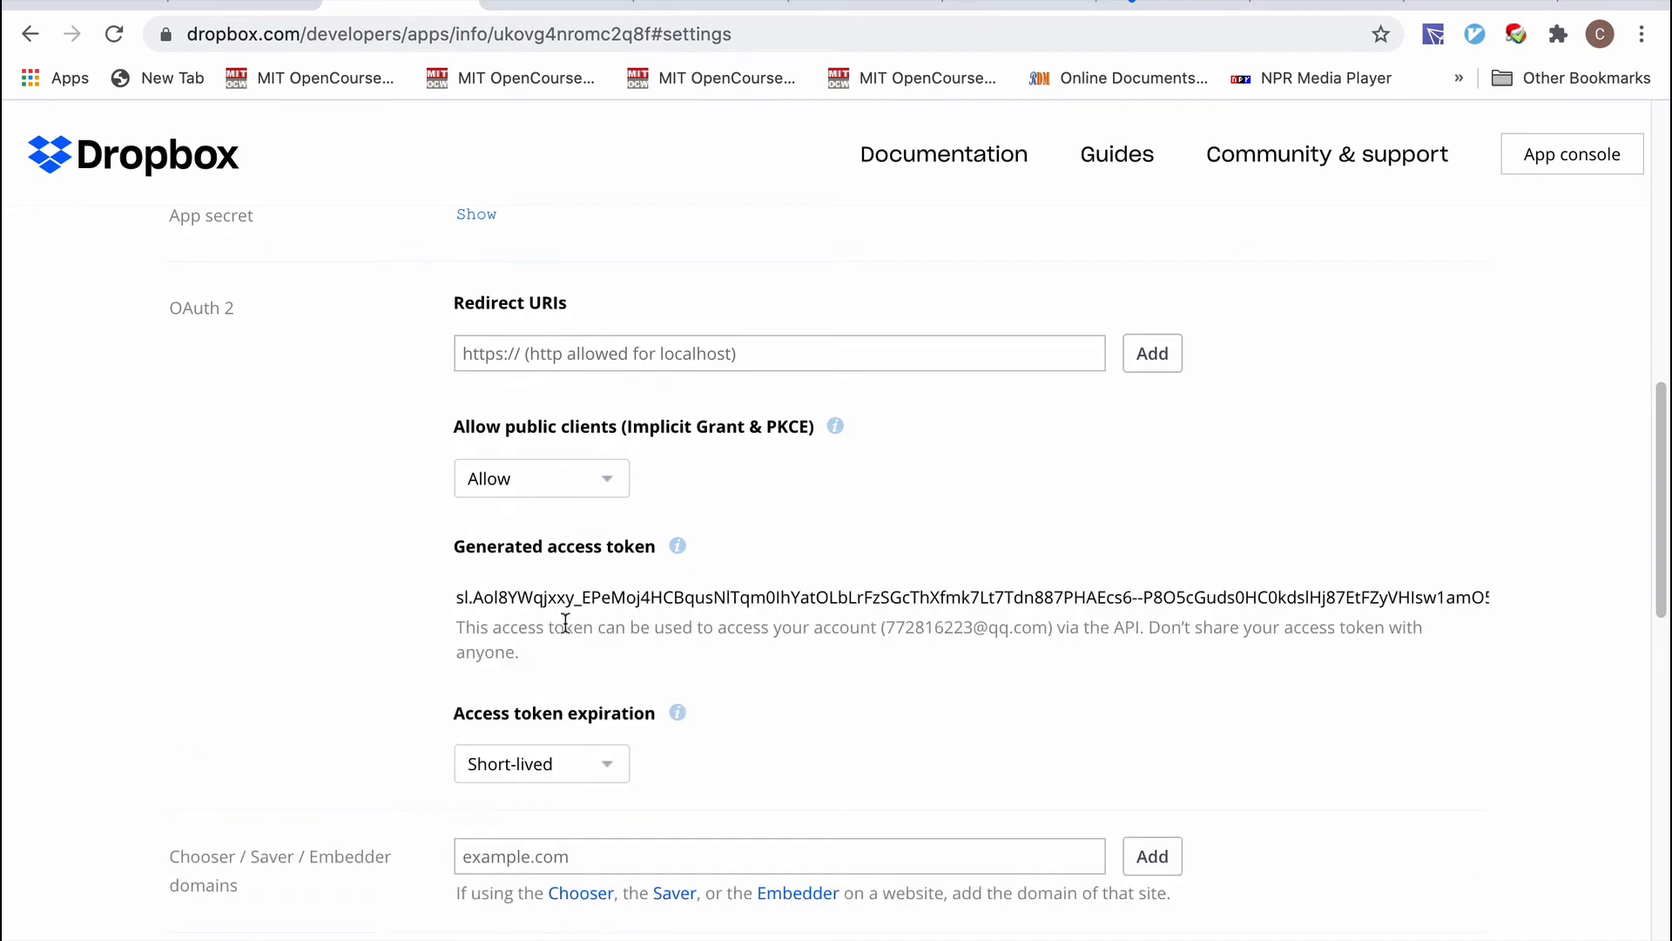
pyautogui.click(461, 599)
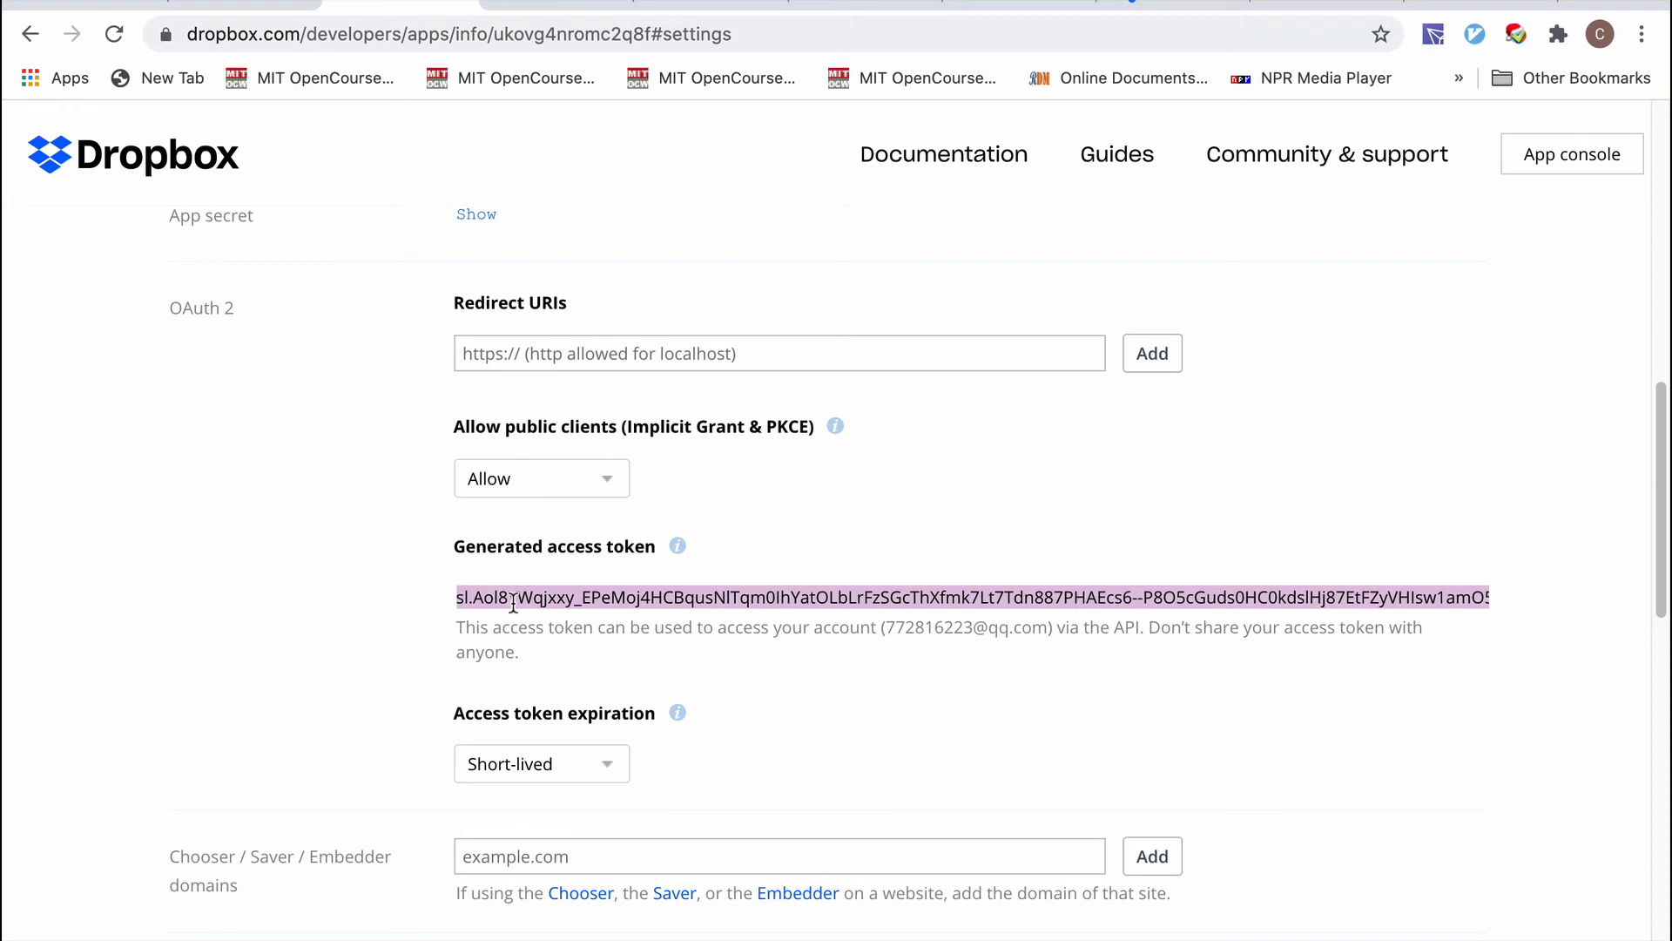
pyautogui.scroll(5, 688, 557)
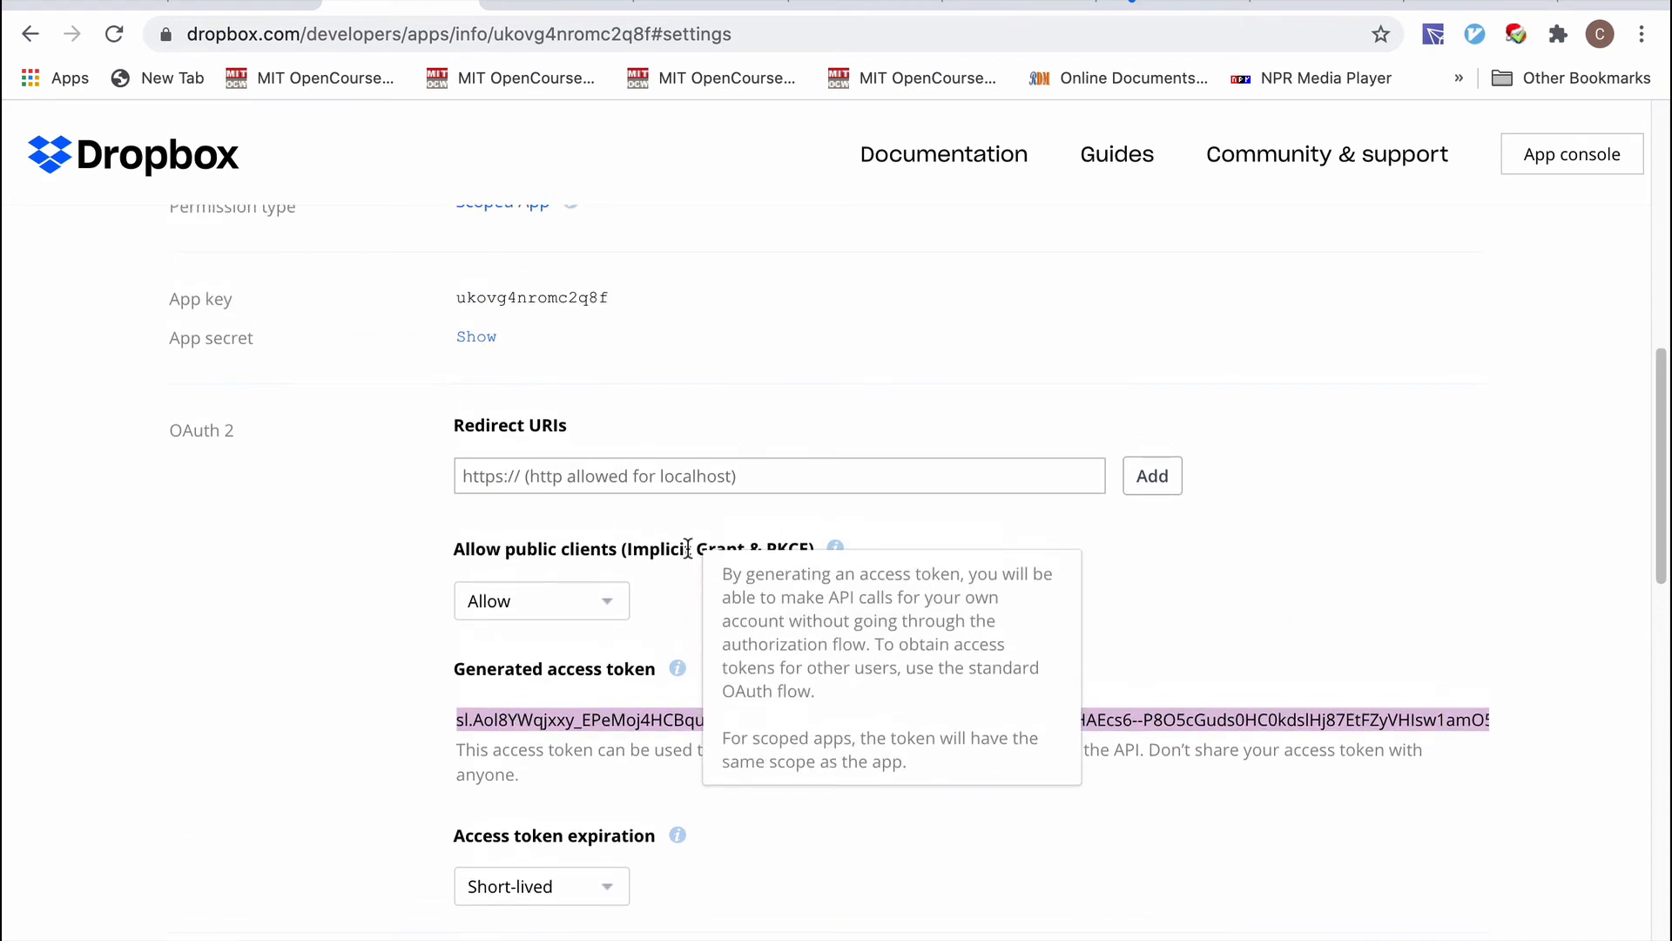
pyautogui.scroll(6, 687, 558)
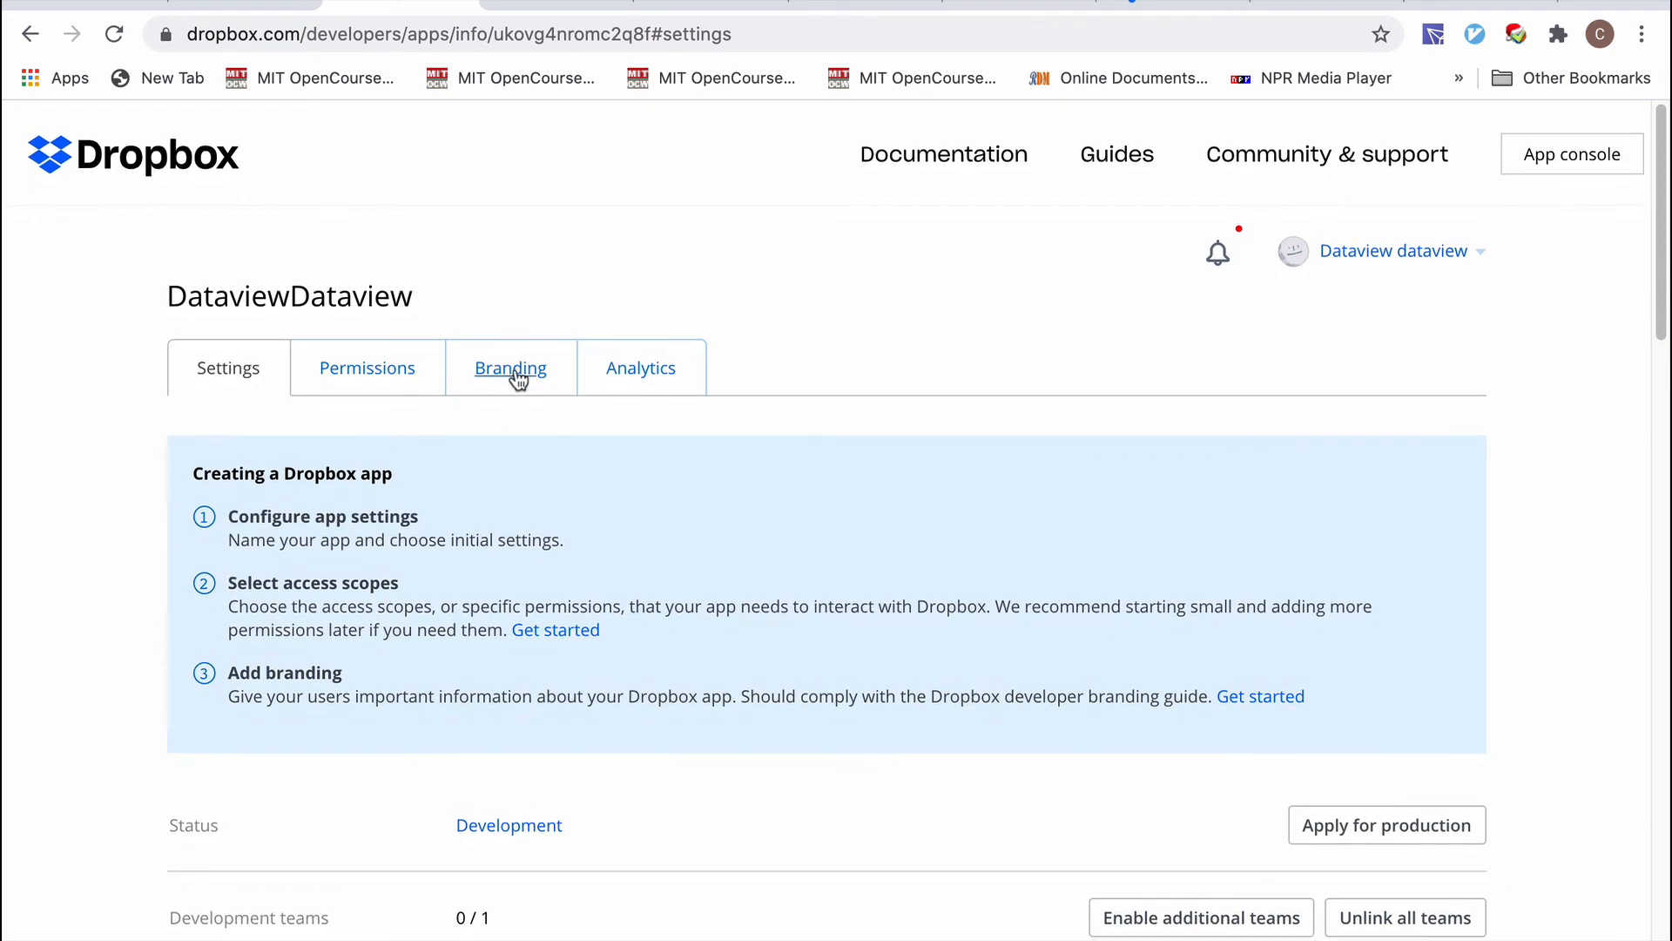
# Save the app's Branding settings, keeping DataviewDataview as the name.
pyautogui.click(514, 379)
pyautogui.scroll(-6, 741, 578)
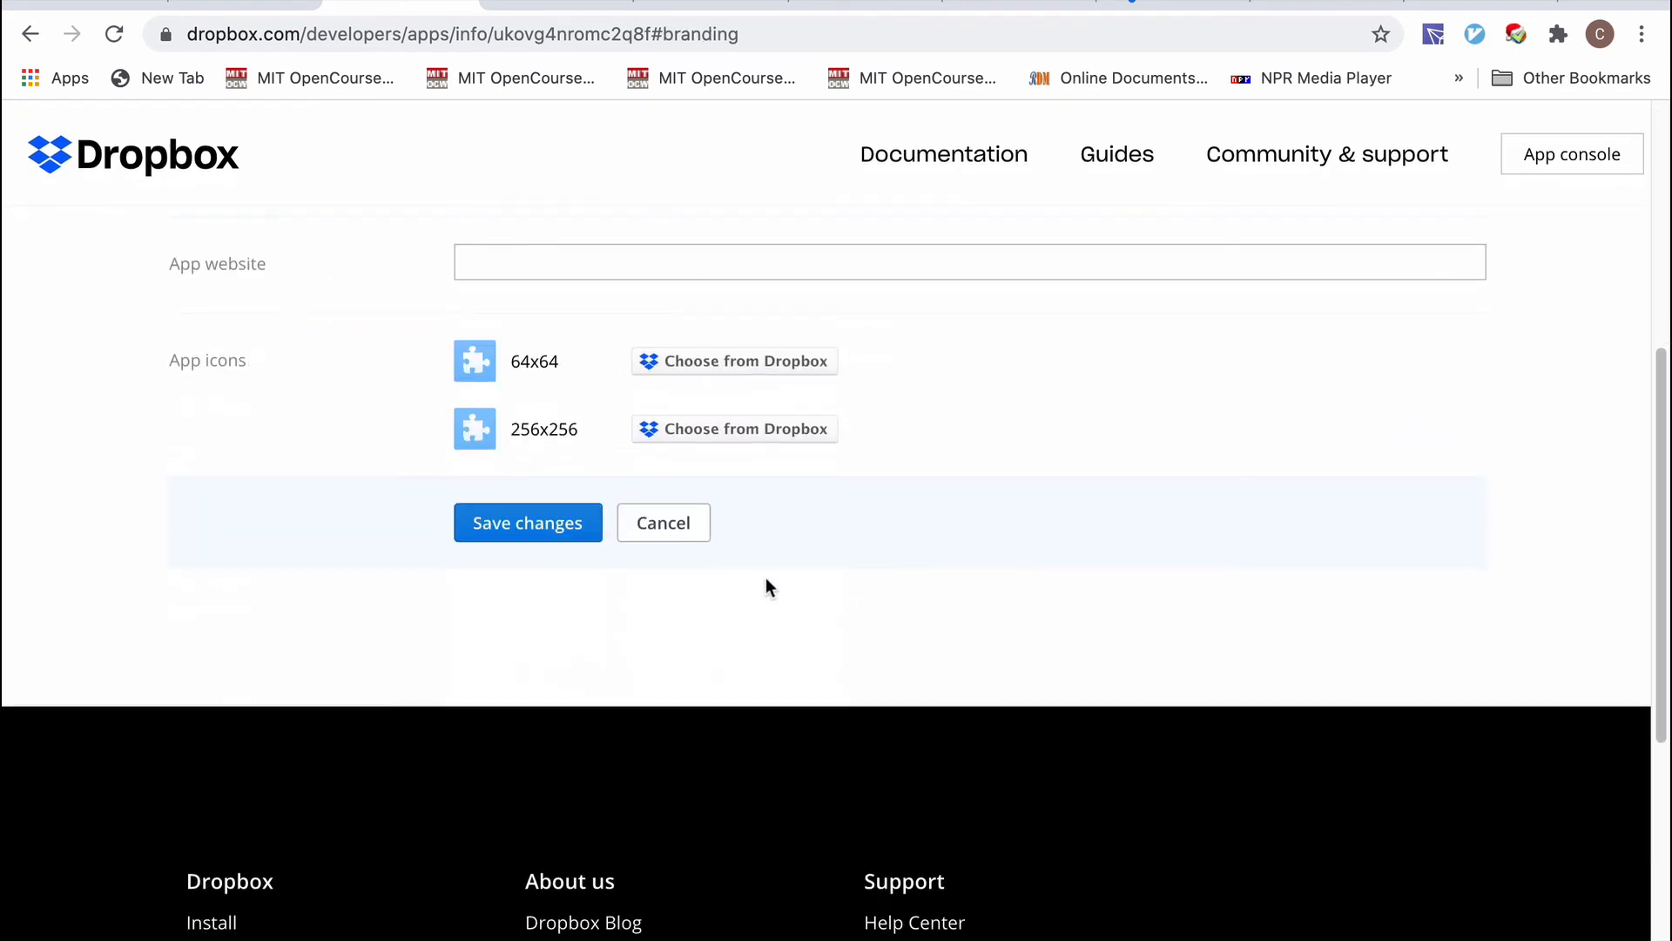
pyautogui.click(540, 523)
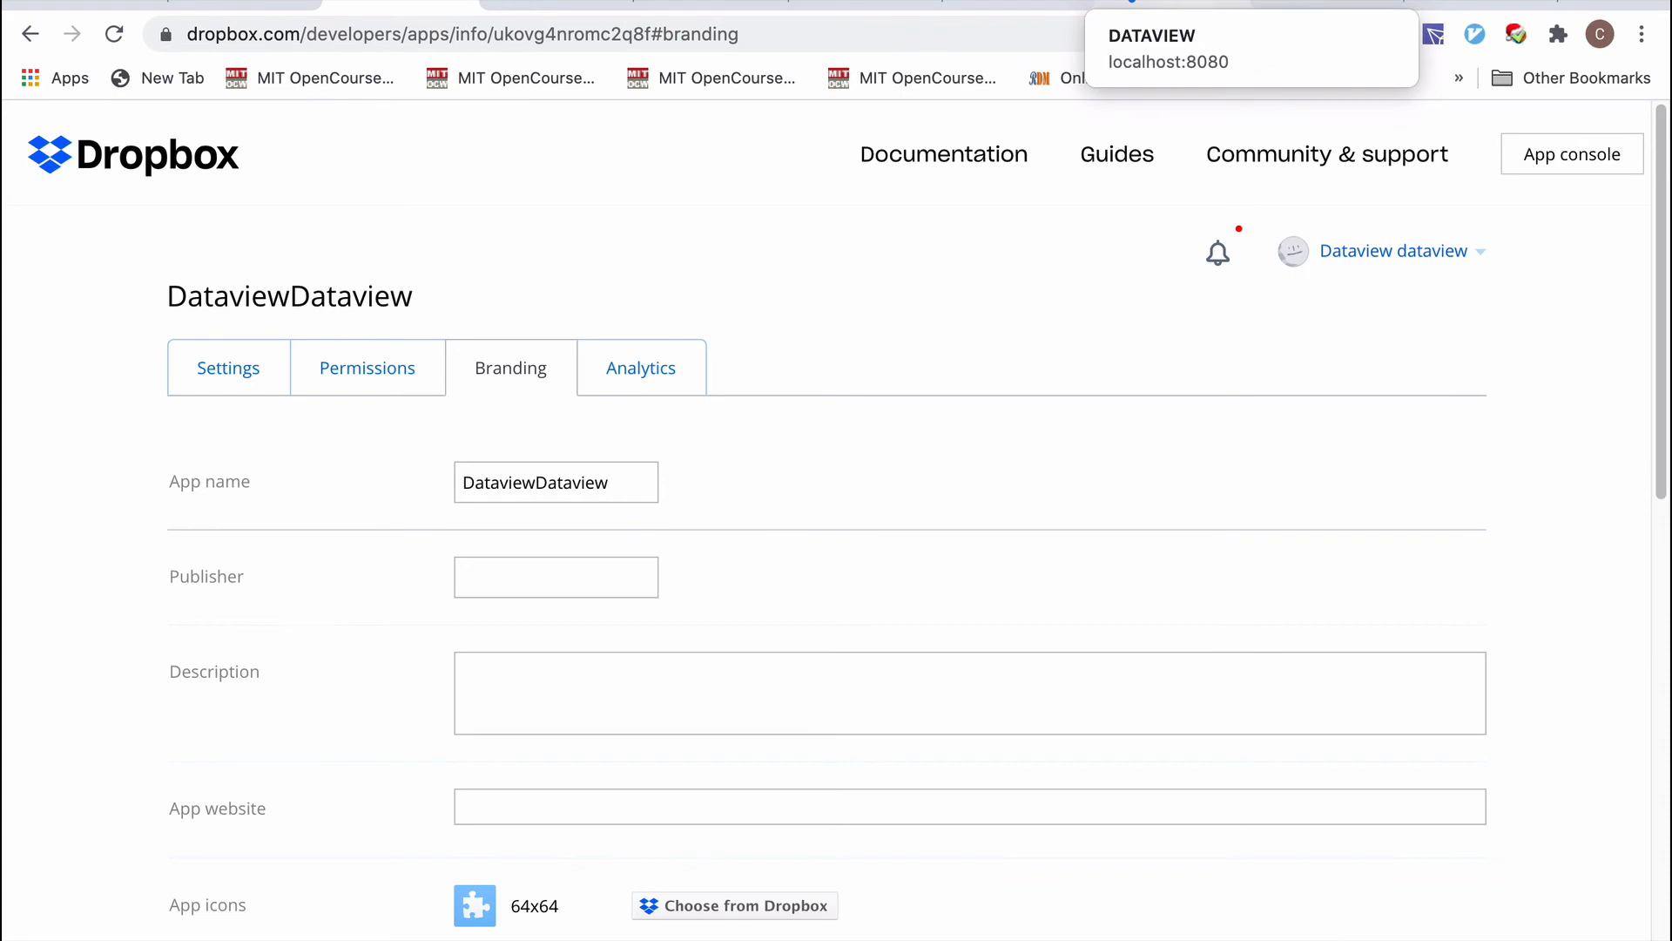
# Back in DATAVIEW, dismiss both alerts and paste the Dropbox access token into the Dropbox login.
pyautogui.click(1172, 6)
pyautogui.click(1062, 202)
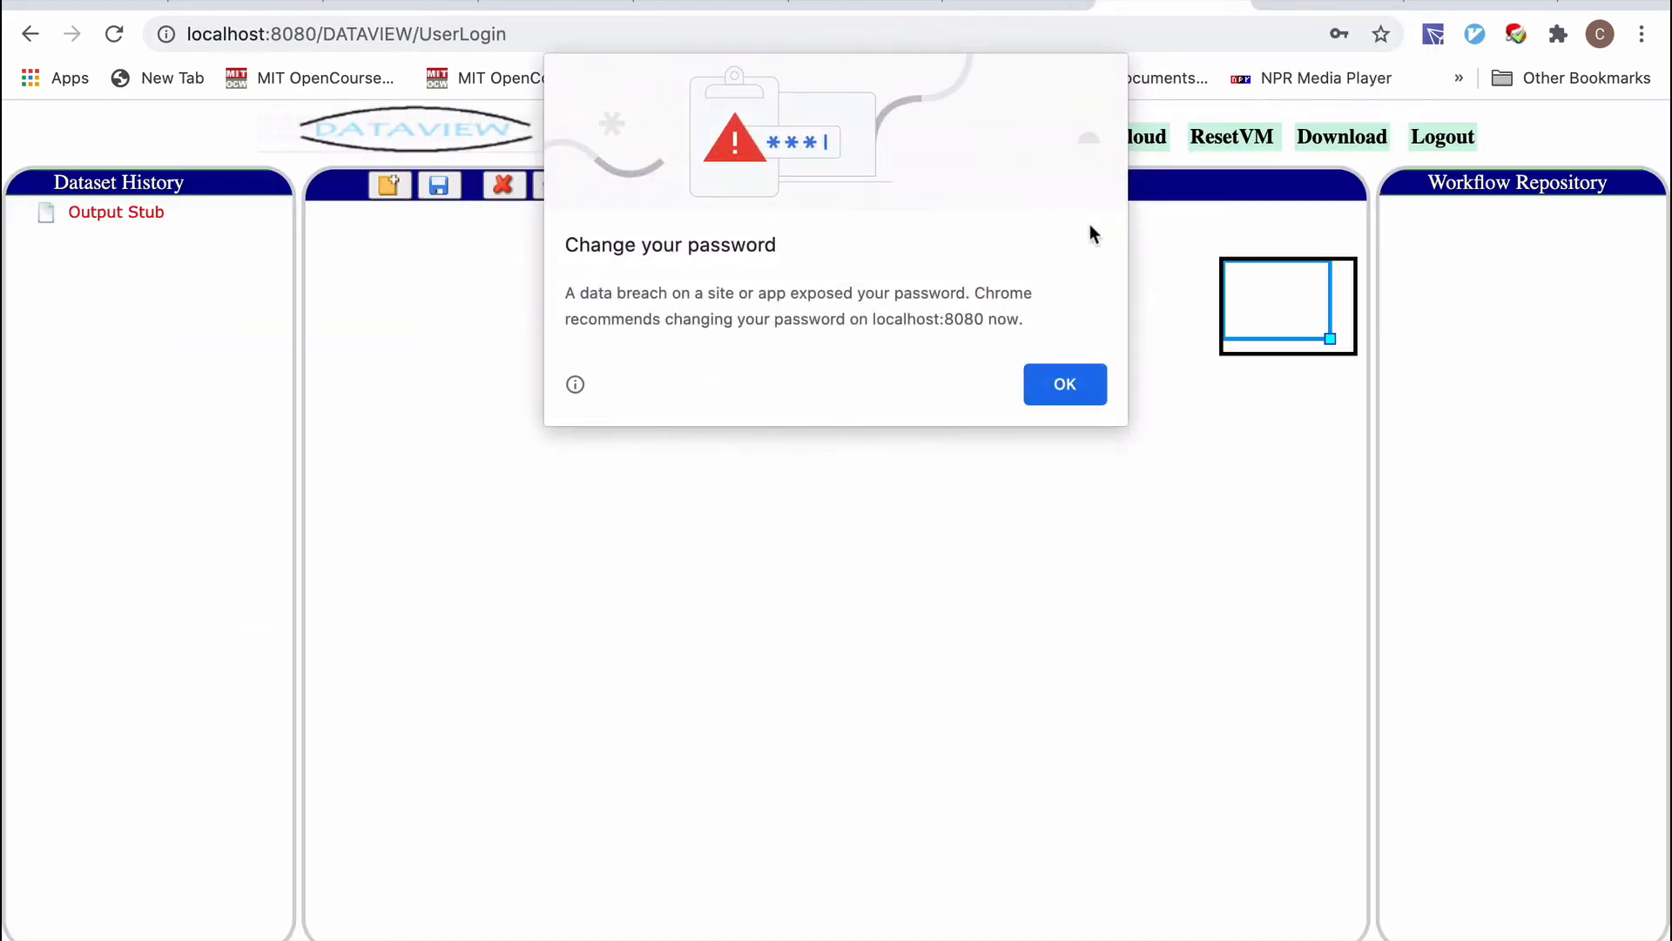
pyautogui.click(1064, 384)
pyautogui.click(1039, 142)
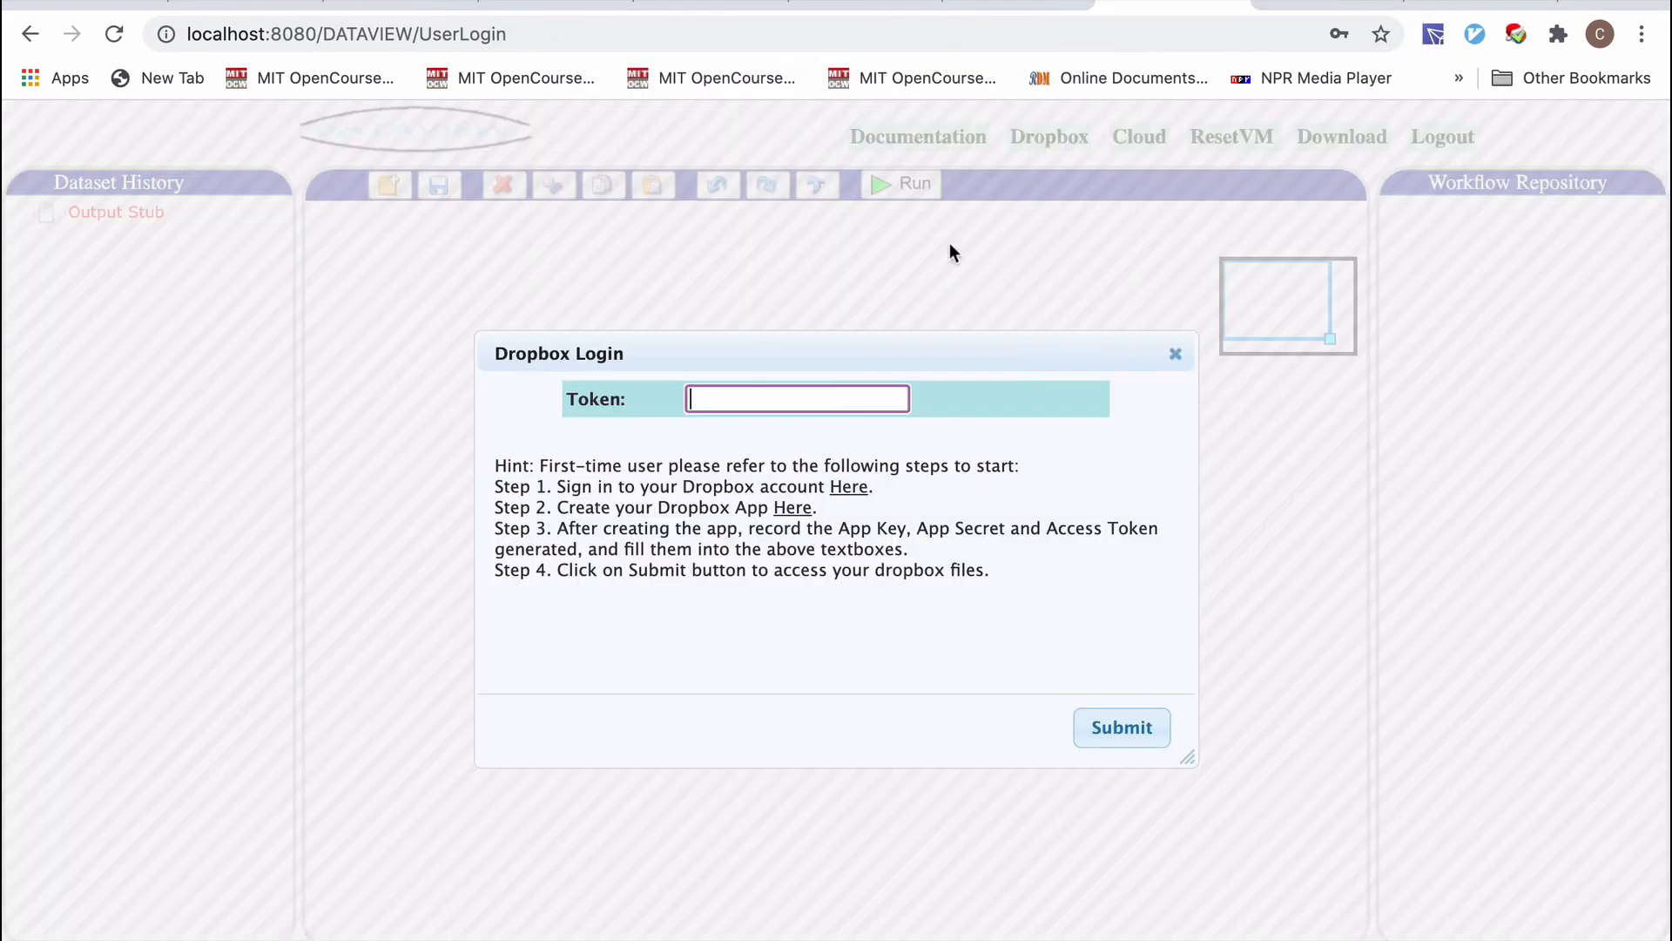
pyautogui.press('super+v')
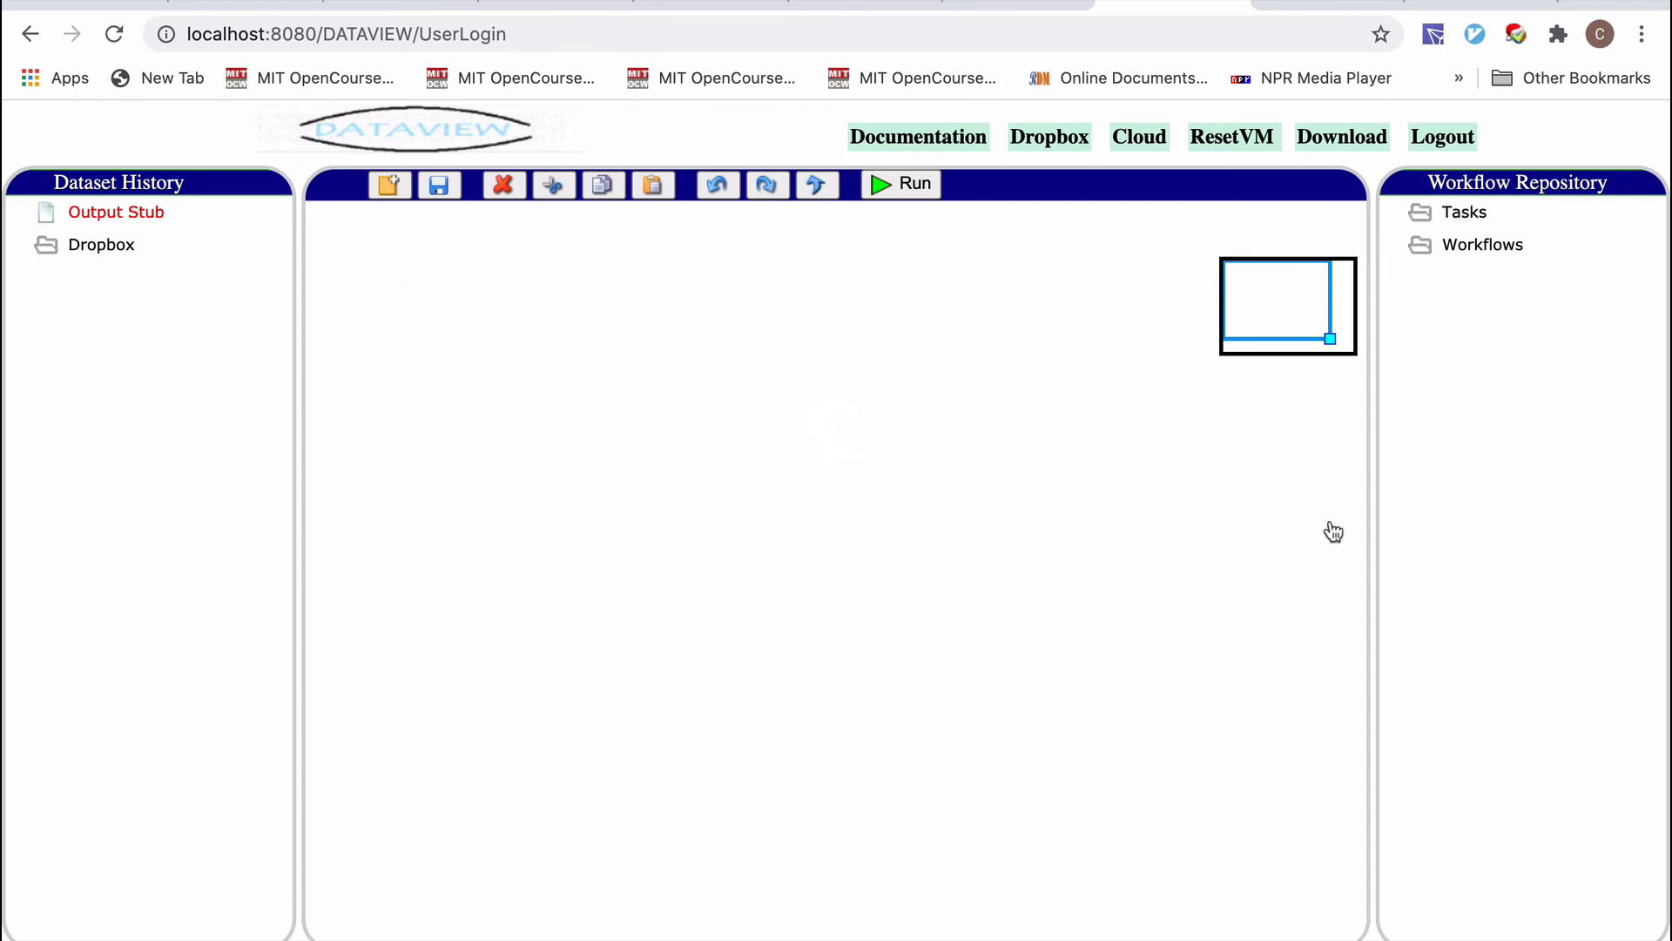
# Expand the Workflow Repository's Tasks folder and scroll through the listed tasks.
pyautogui.doubleClick(1460, 218)
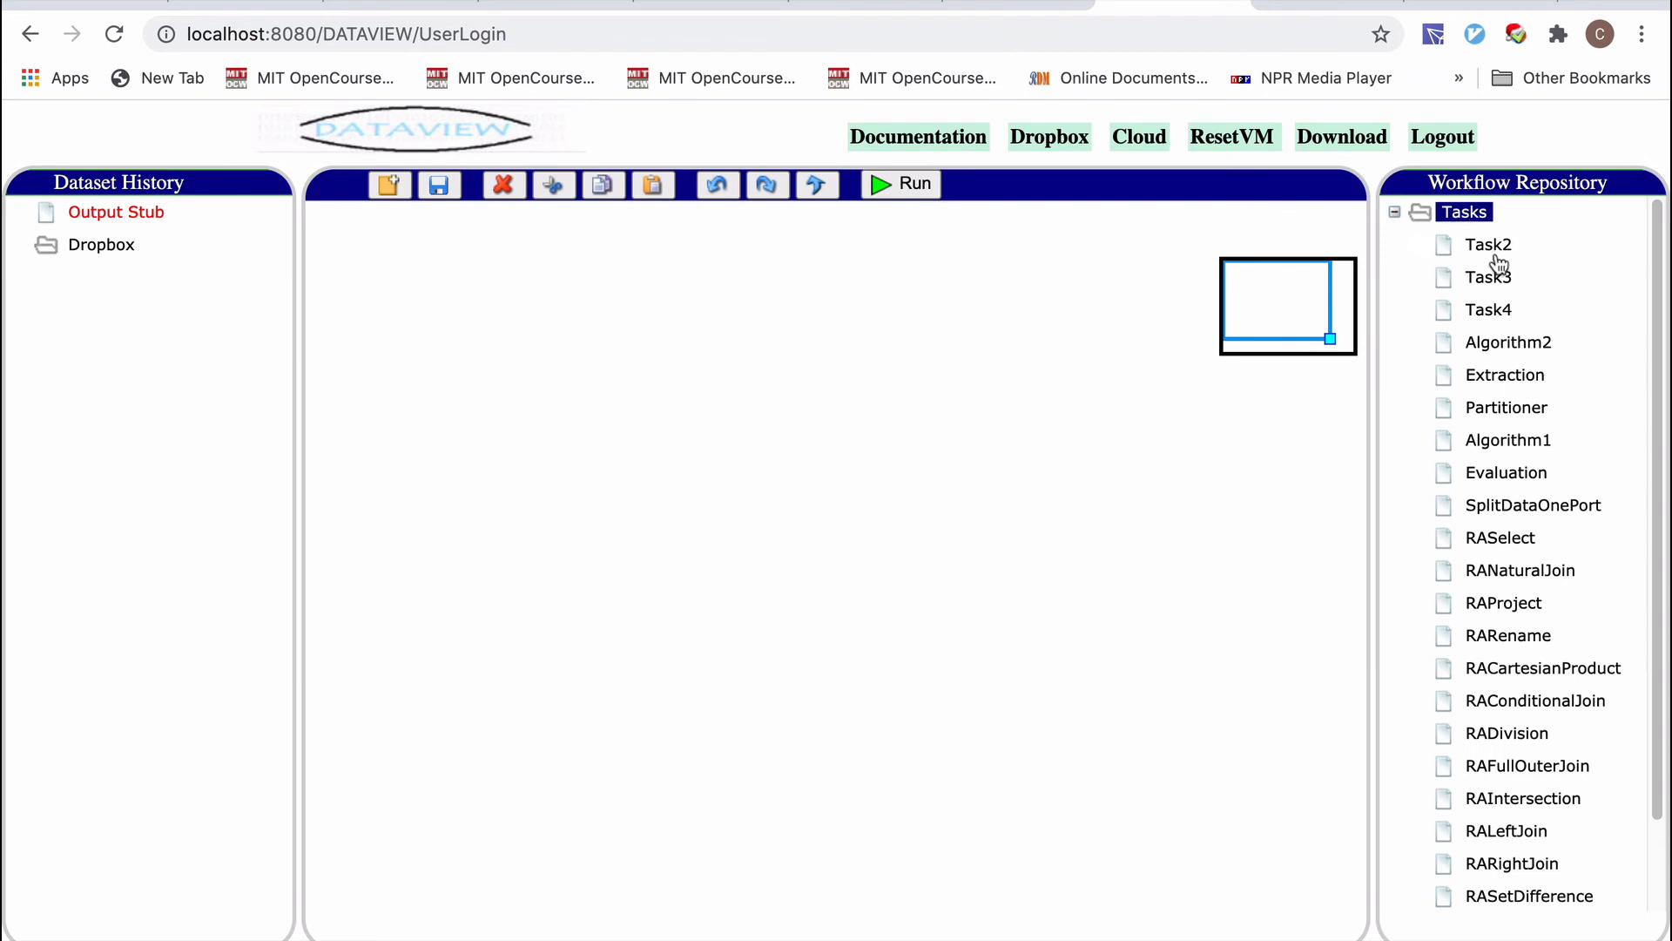
pyautogui.scroll(-3, 1481, 405)
pyautogui.scroll(3, 1478, 403)
pyautogui.scroll(-2, 1470, 406)
pyautogui.scroll(2, 1470, 406)
pyautogui.scroll(-2, 1449, 287)
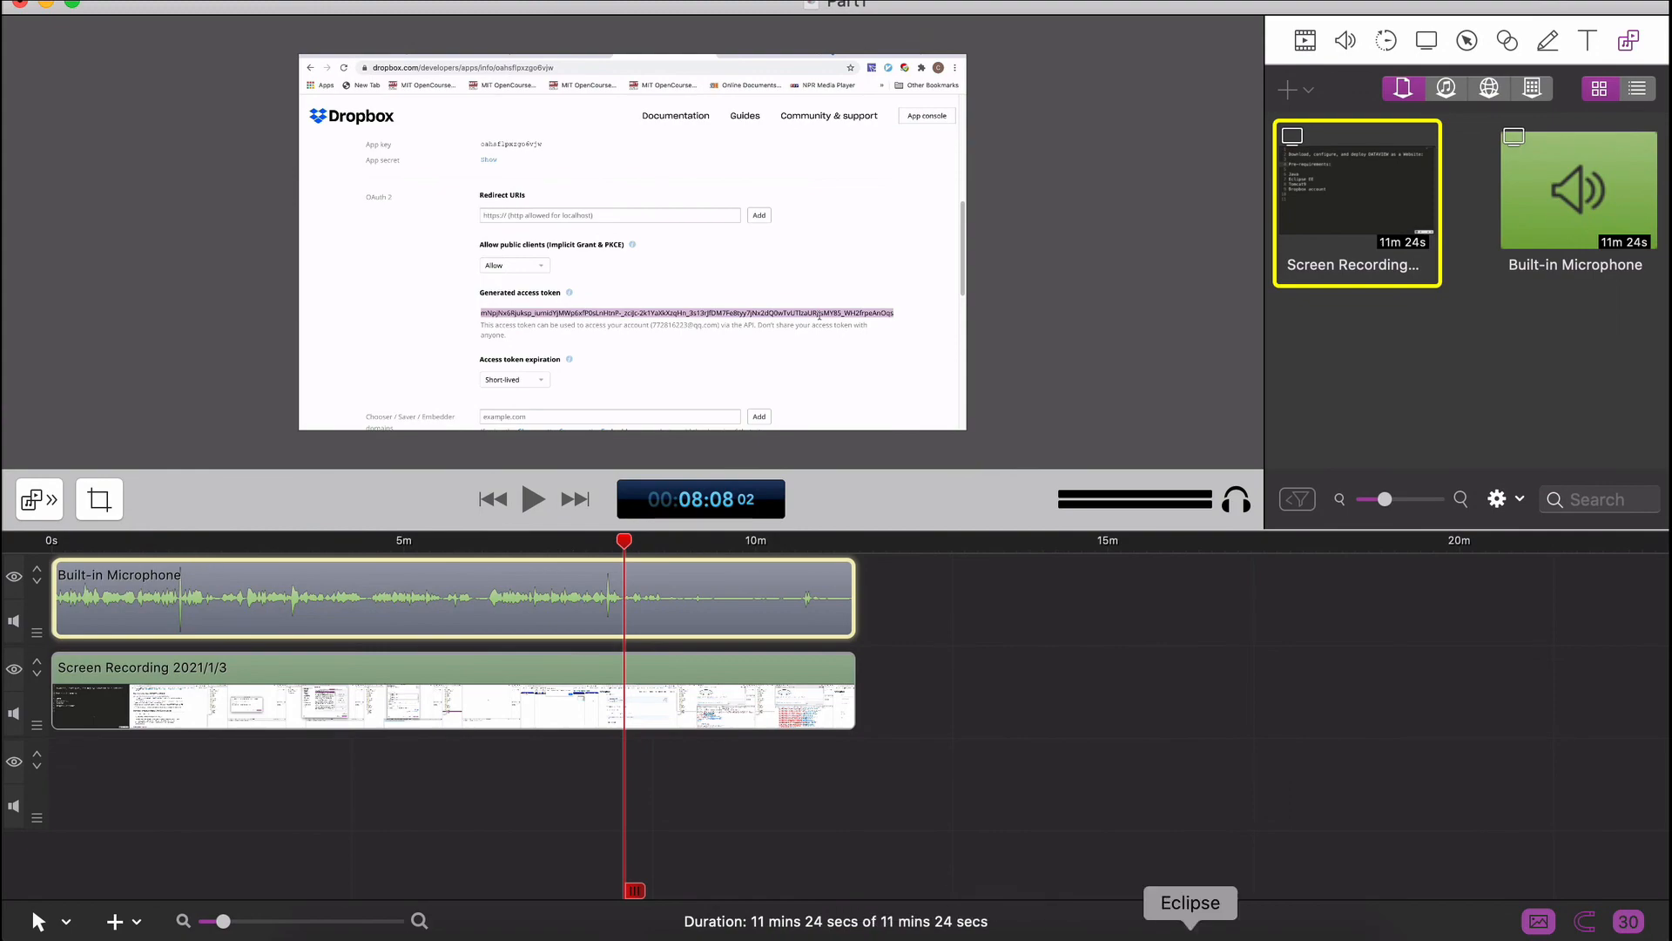
pyautogui.click(1191, 939)
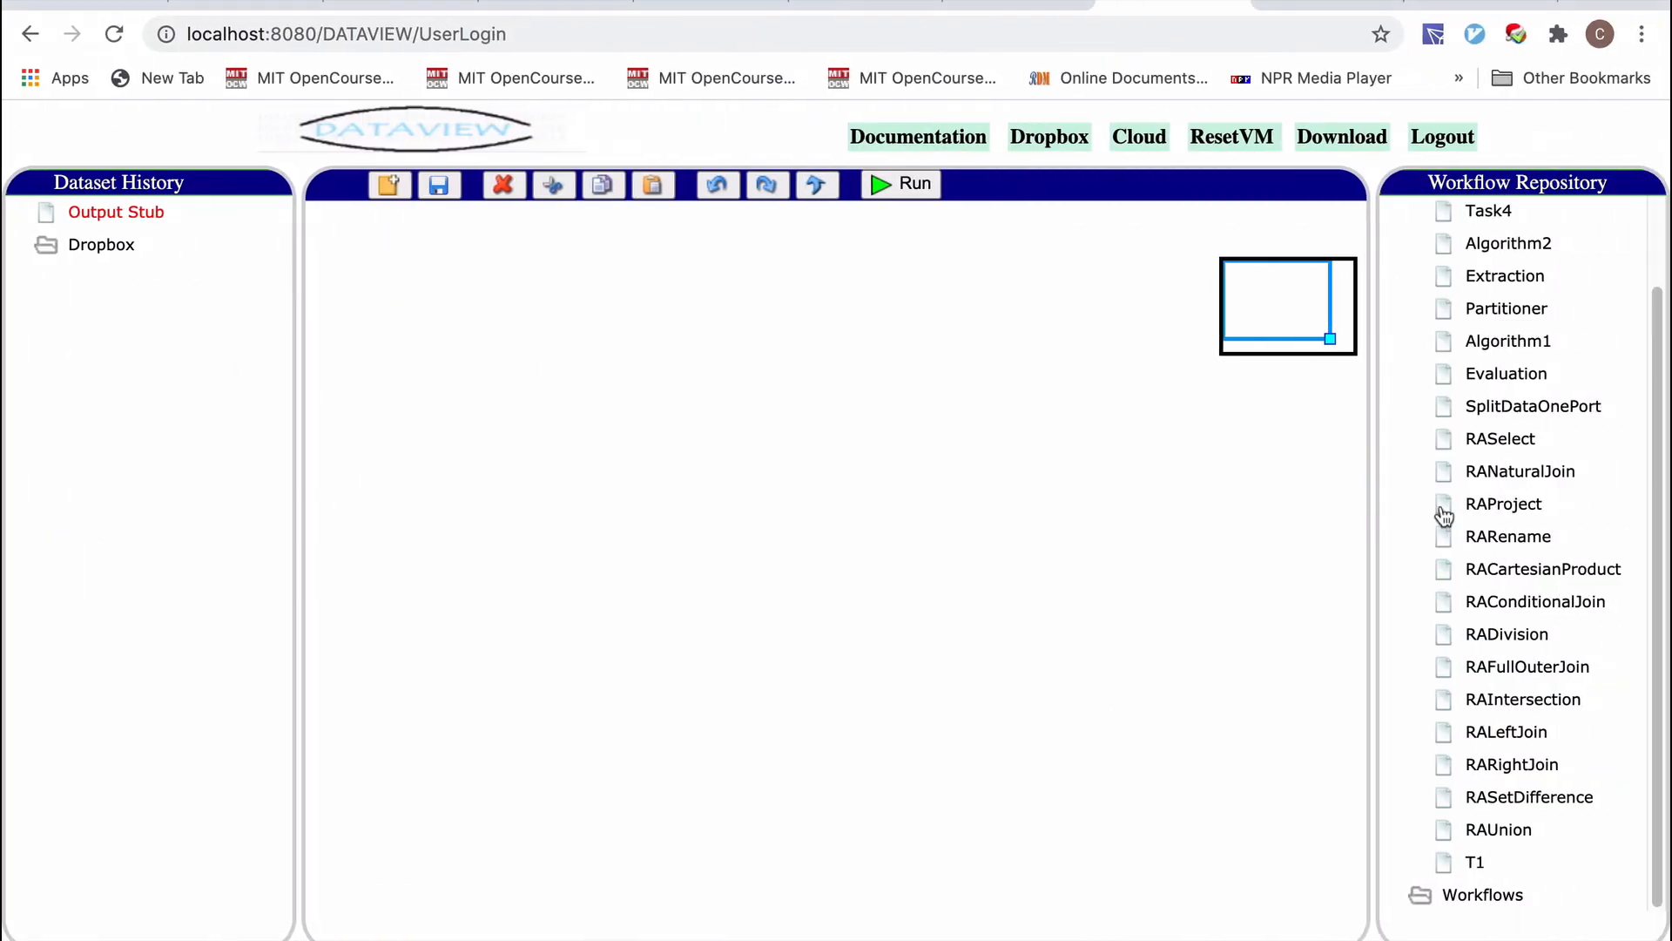
# Collapse the Tasks folder in the Workflow Repository.
pyautogui.scroll(4, 1466, 384)
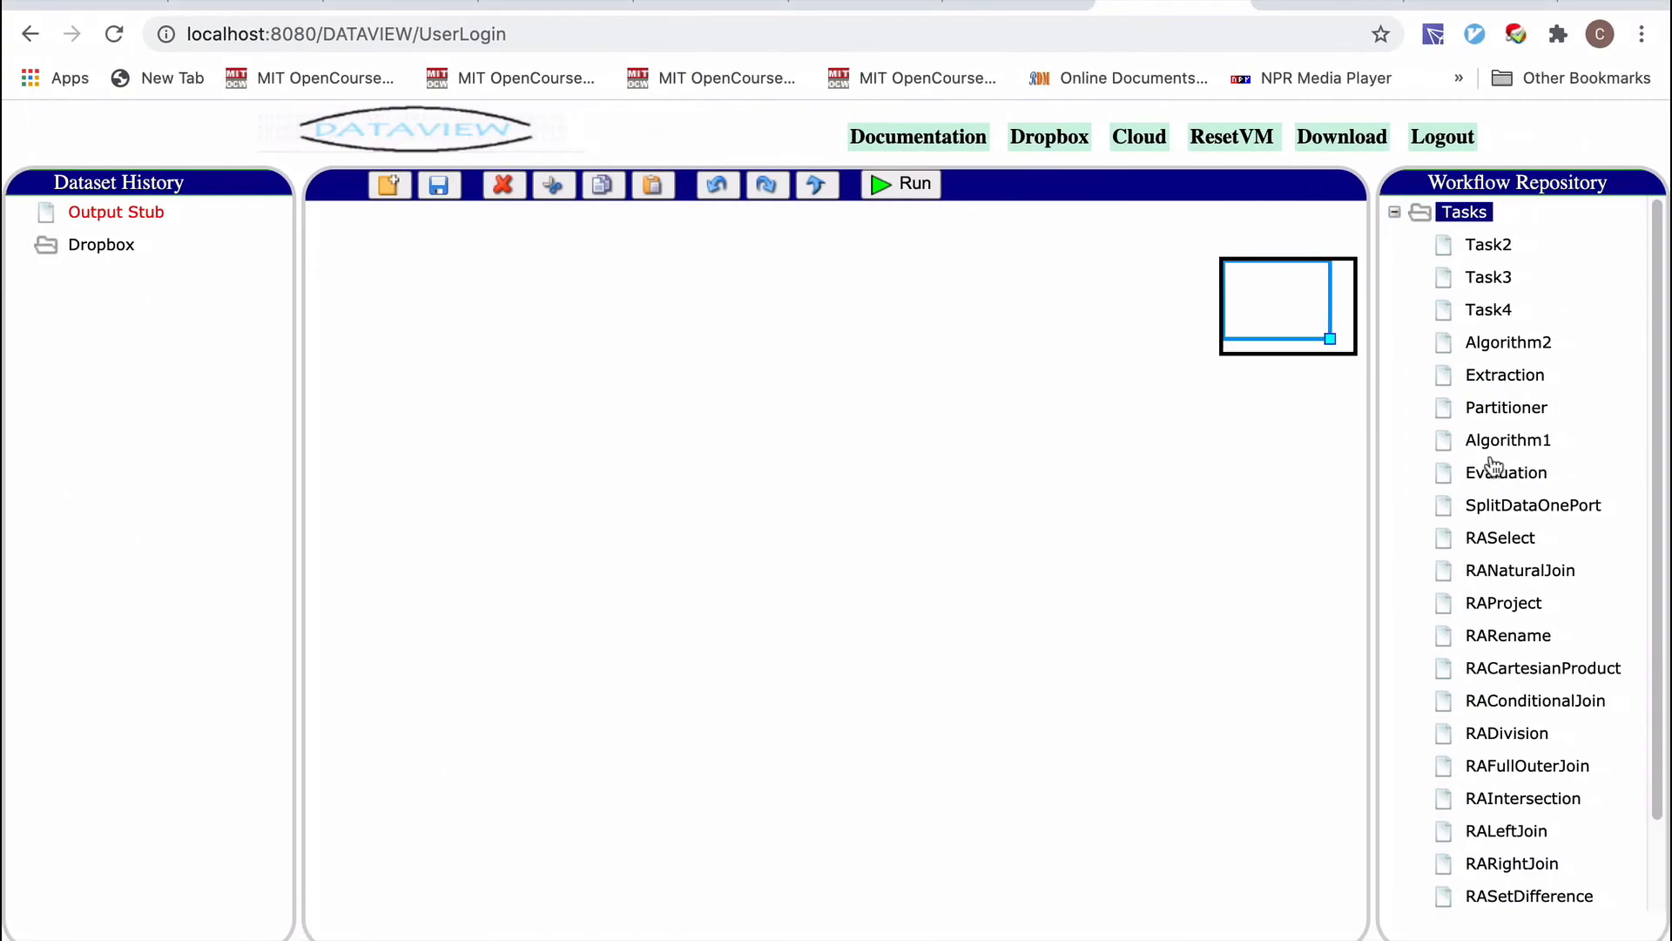
pyautogui.click(1395, 212)
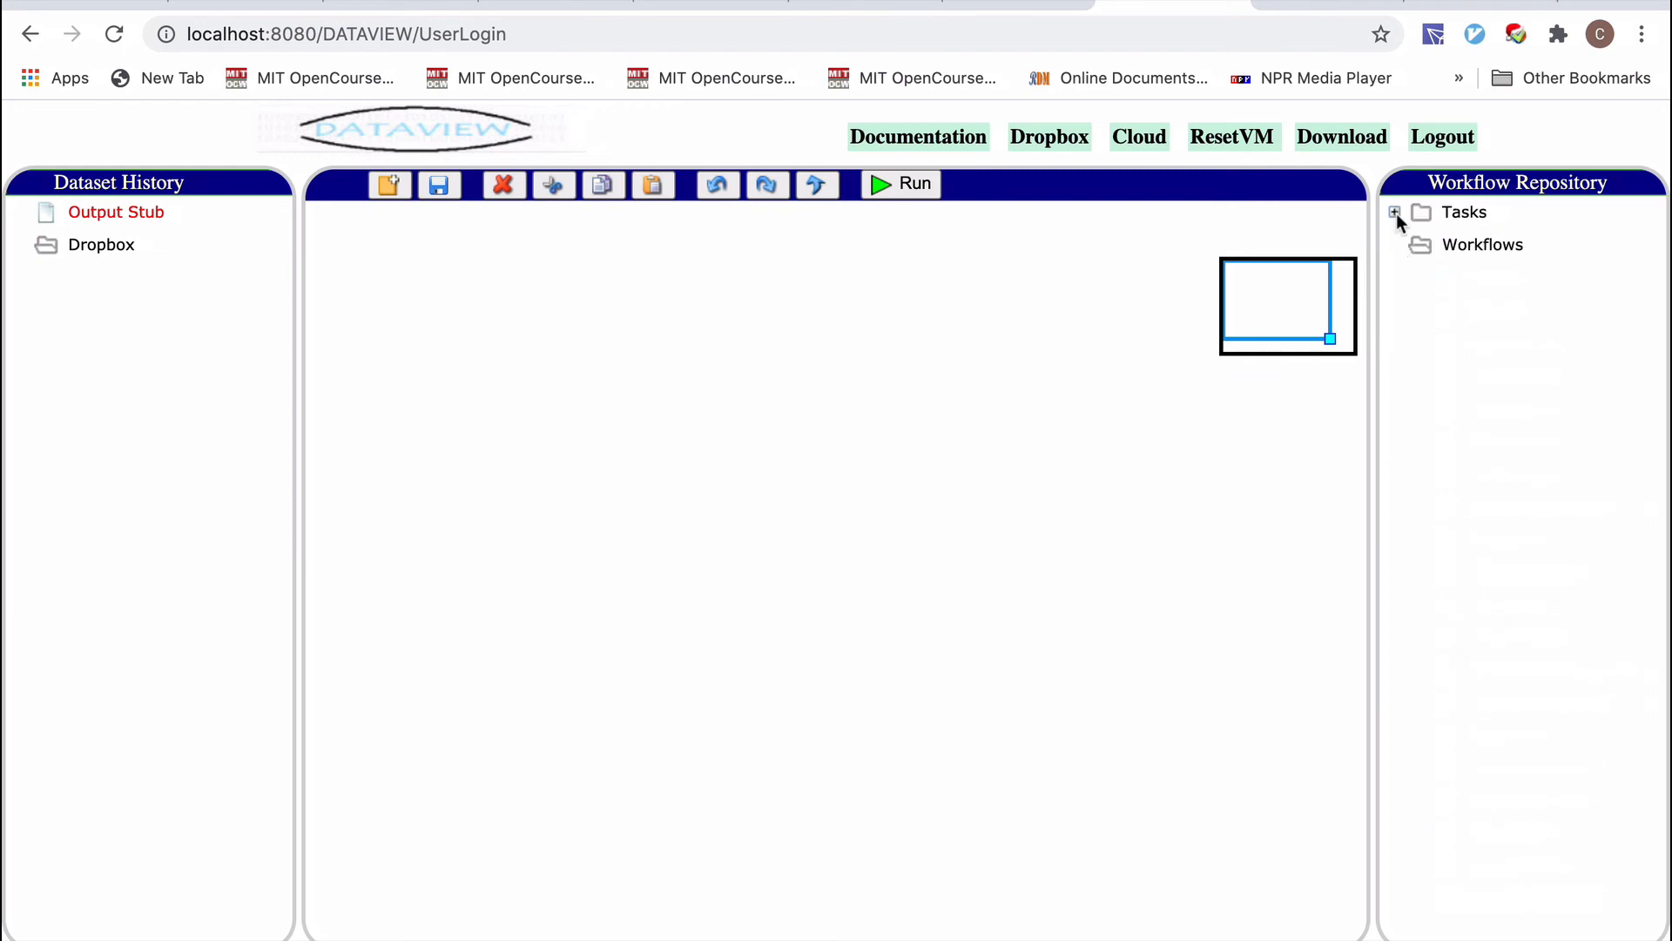
pyautogui.click(1397, 212)
pyautogui.click(1394, 212)
pyautogui.click(1394, 212)
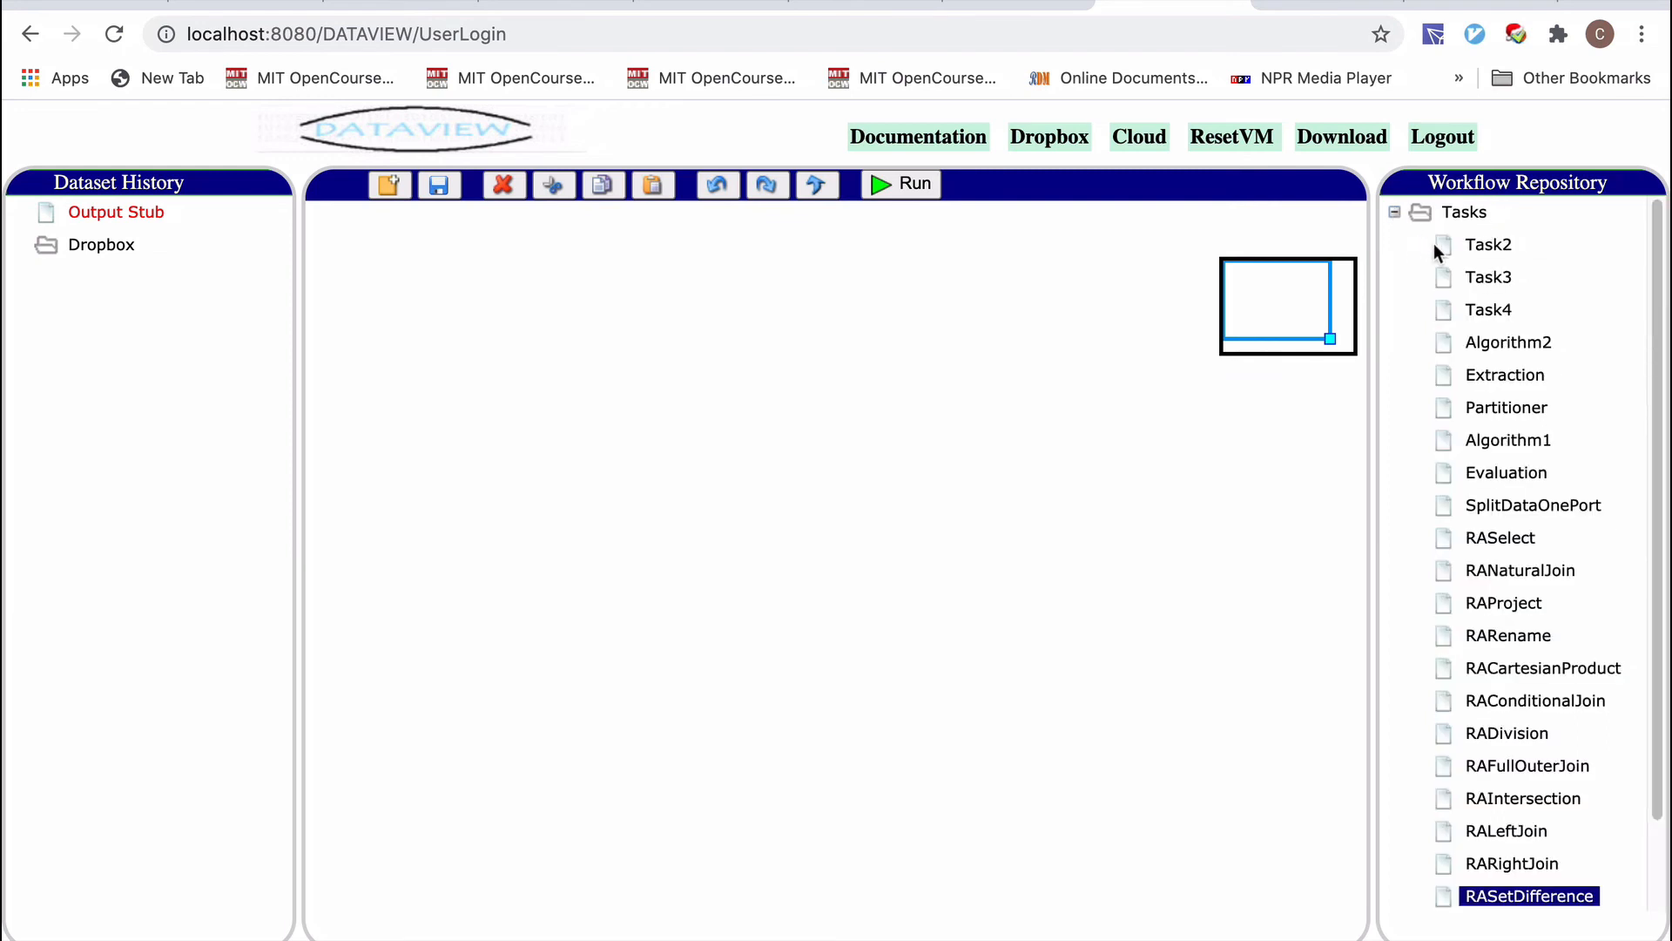
pyautogui.click(1394, 209)
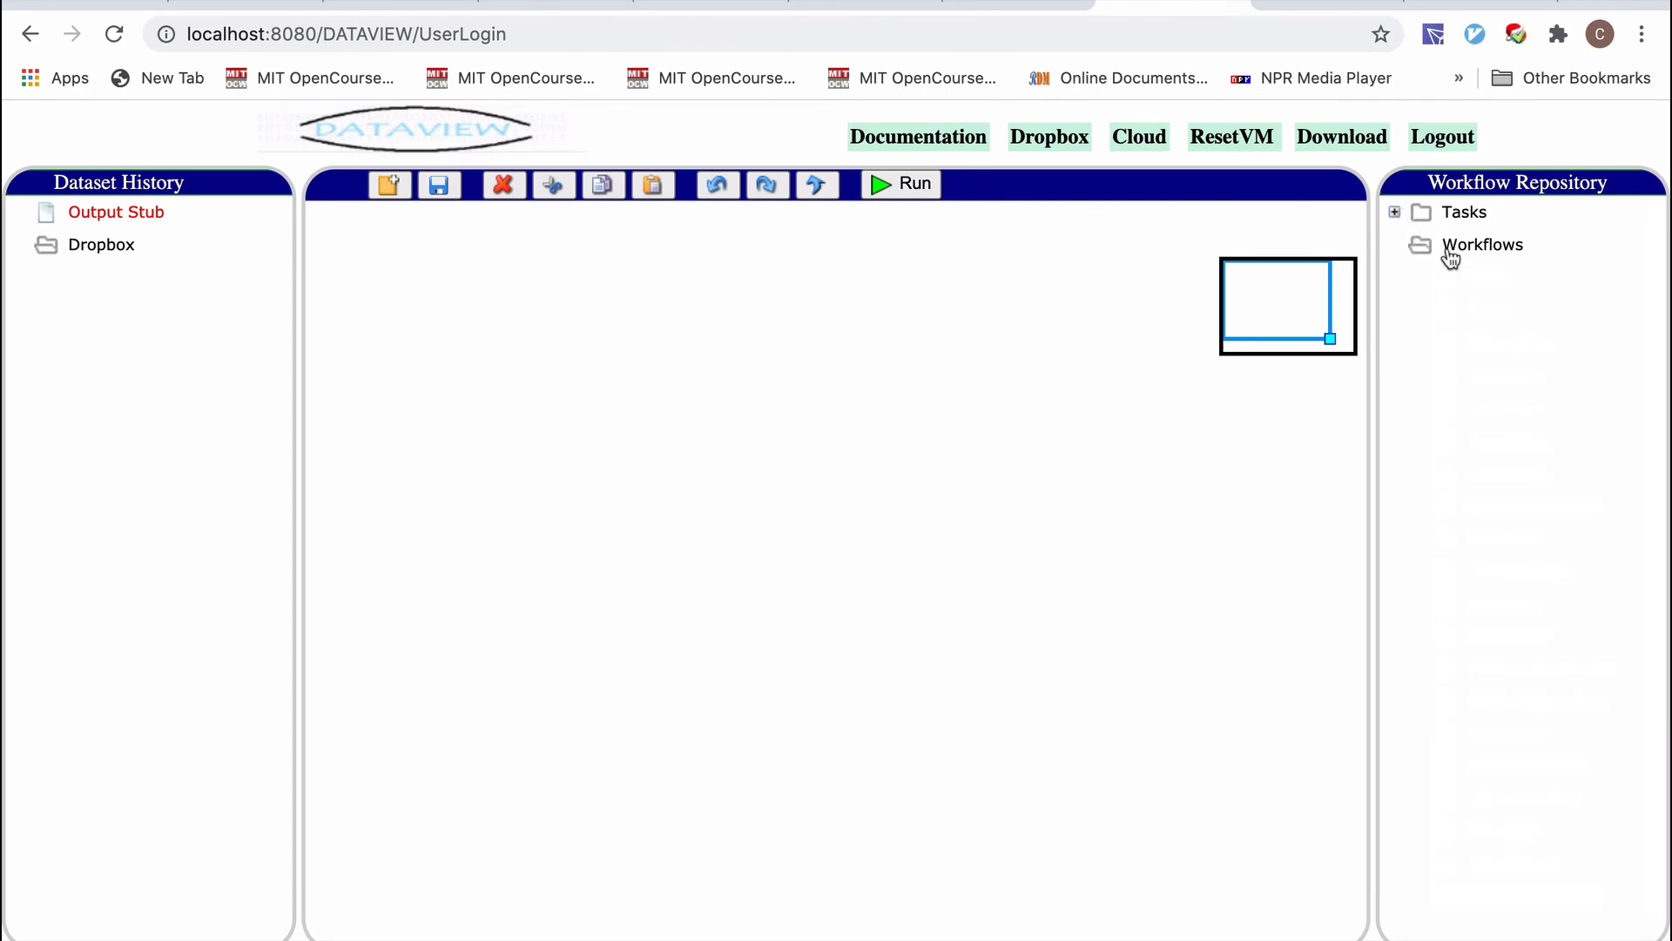
# Expand the Workflows folder to show Add2, AddTwo and Add3, checking Eclipse's console.
pyautogui.click(1483, 247)
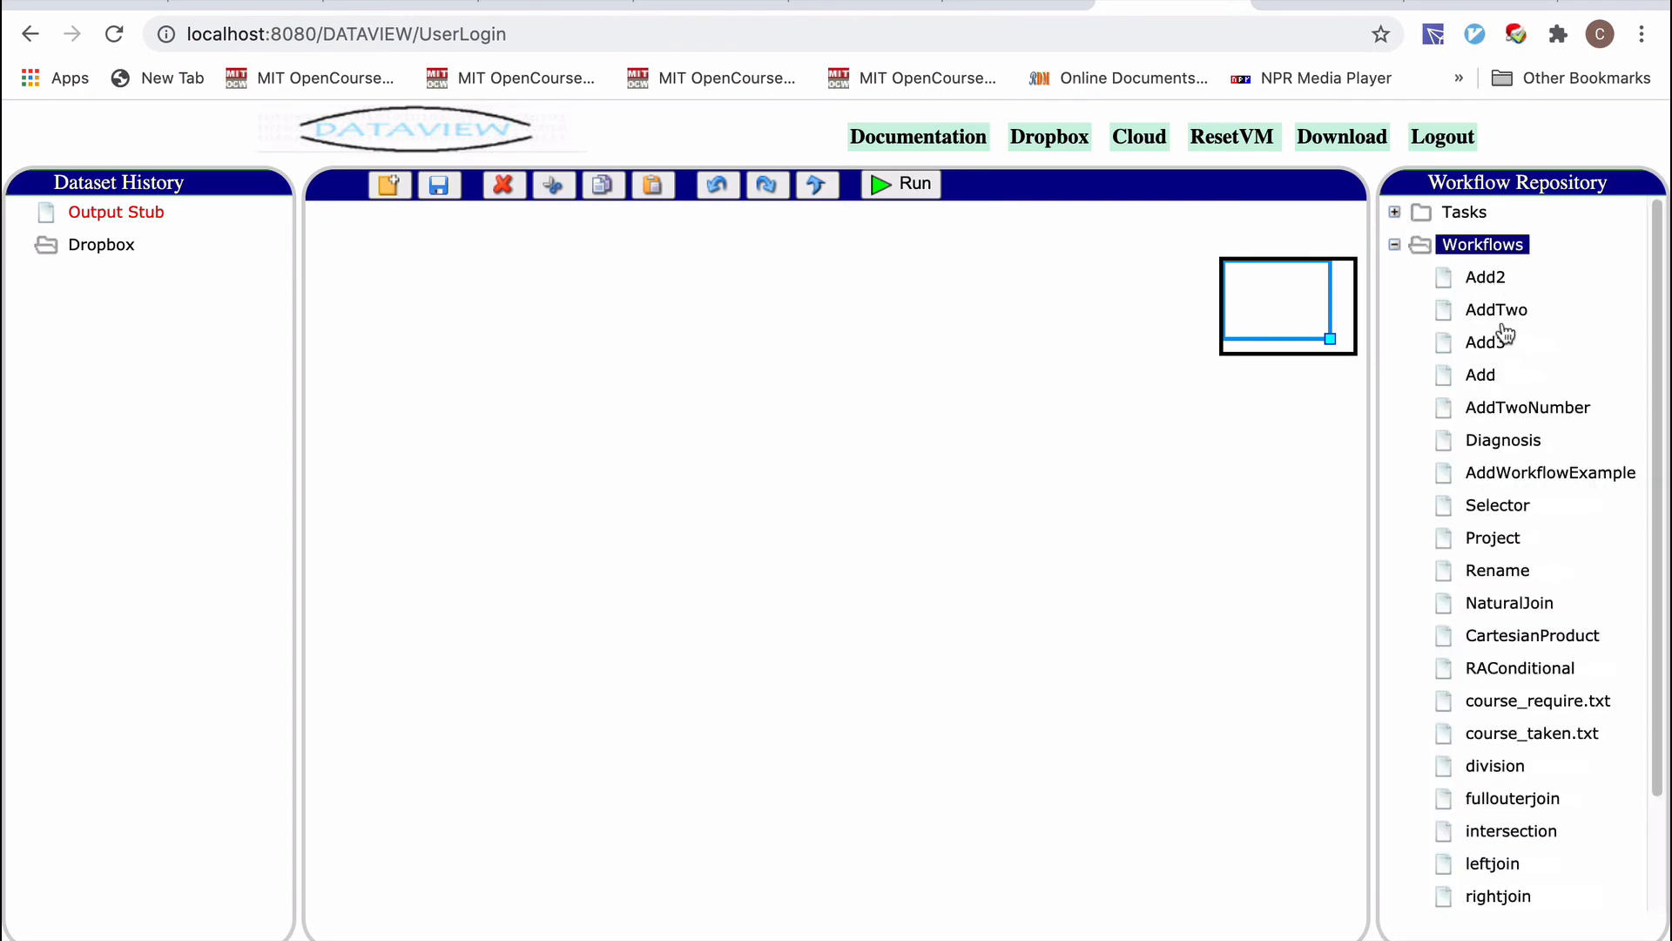
pyautogui.hotkey('ctrl', 'Left')
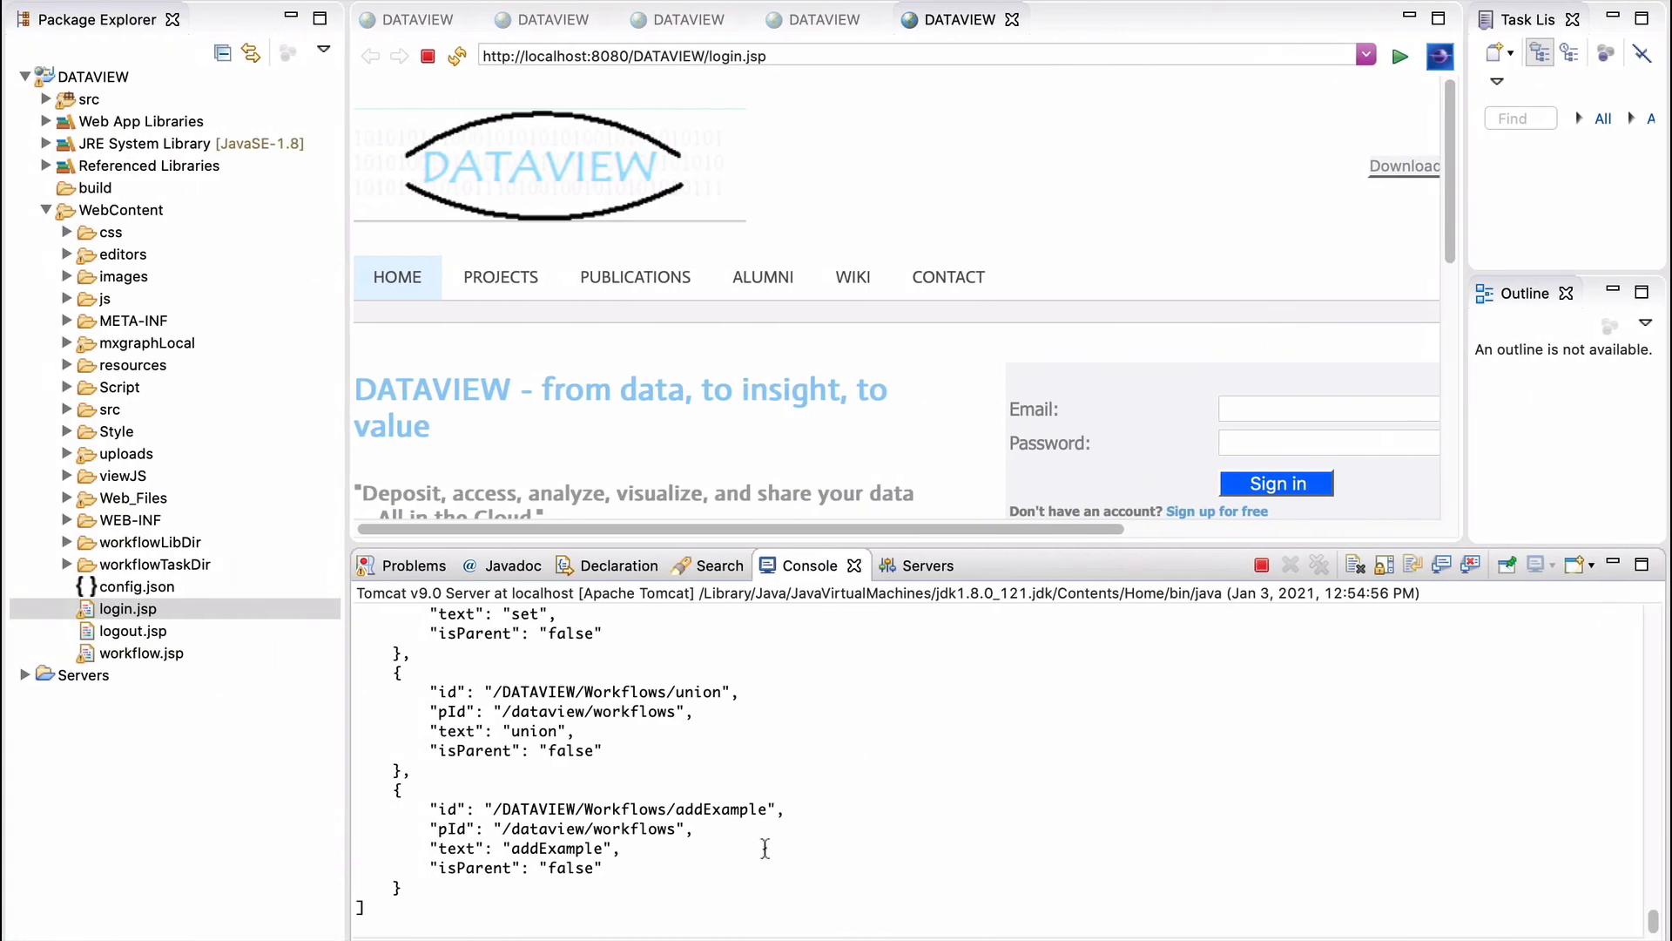
pyautogui.hotkey('ctrl', 'Right')
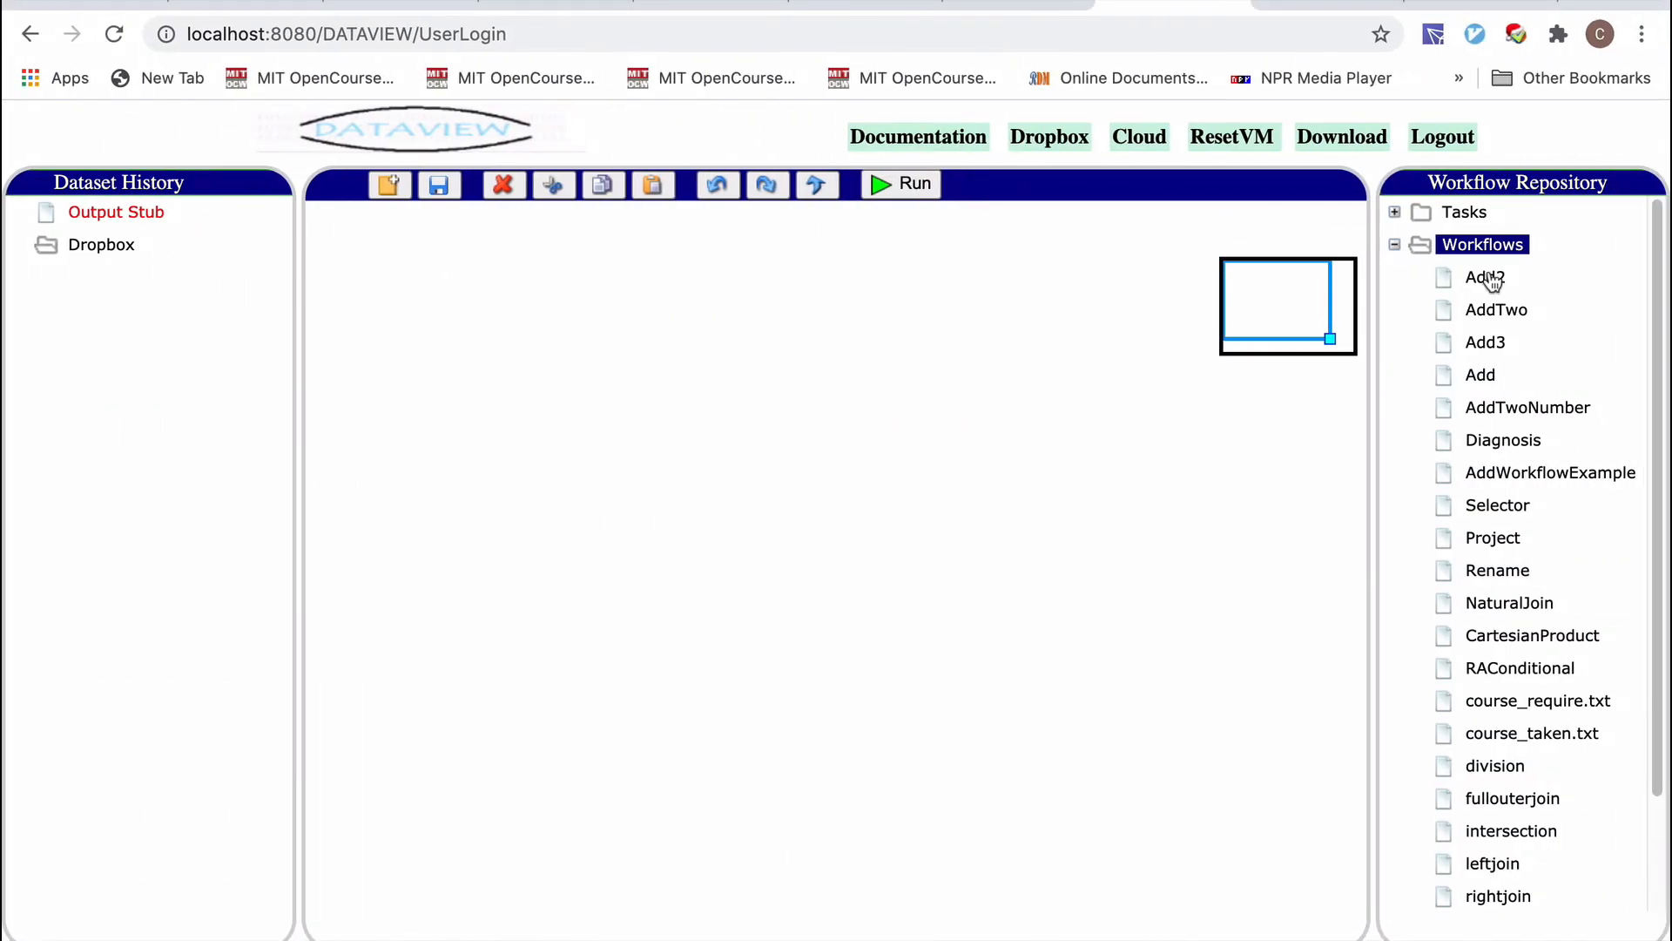
pyautogui.hotkey('ctrl', 'Left')
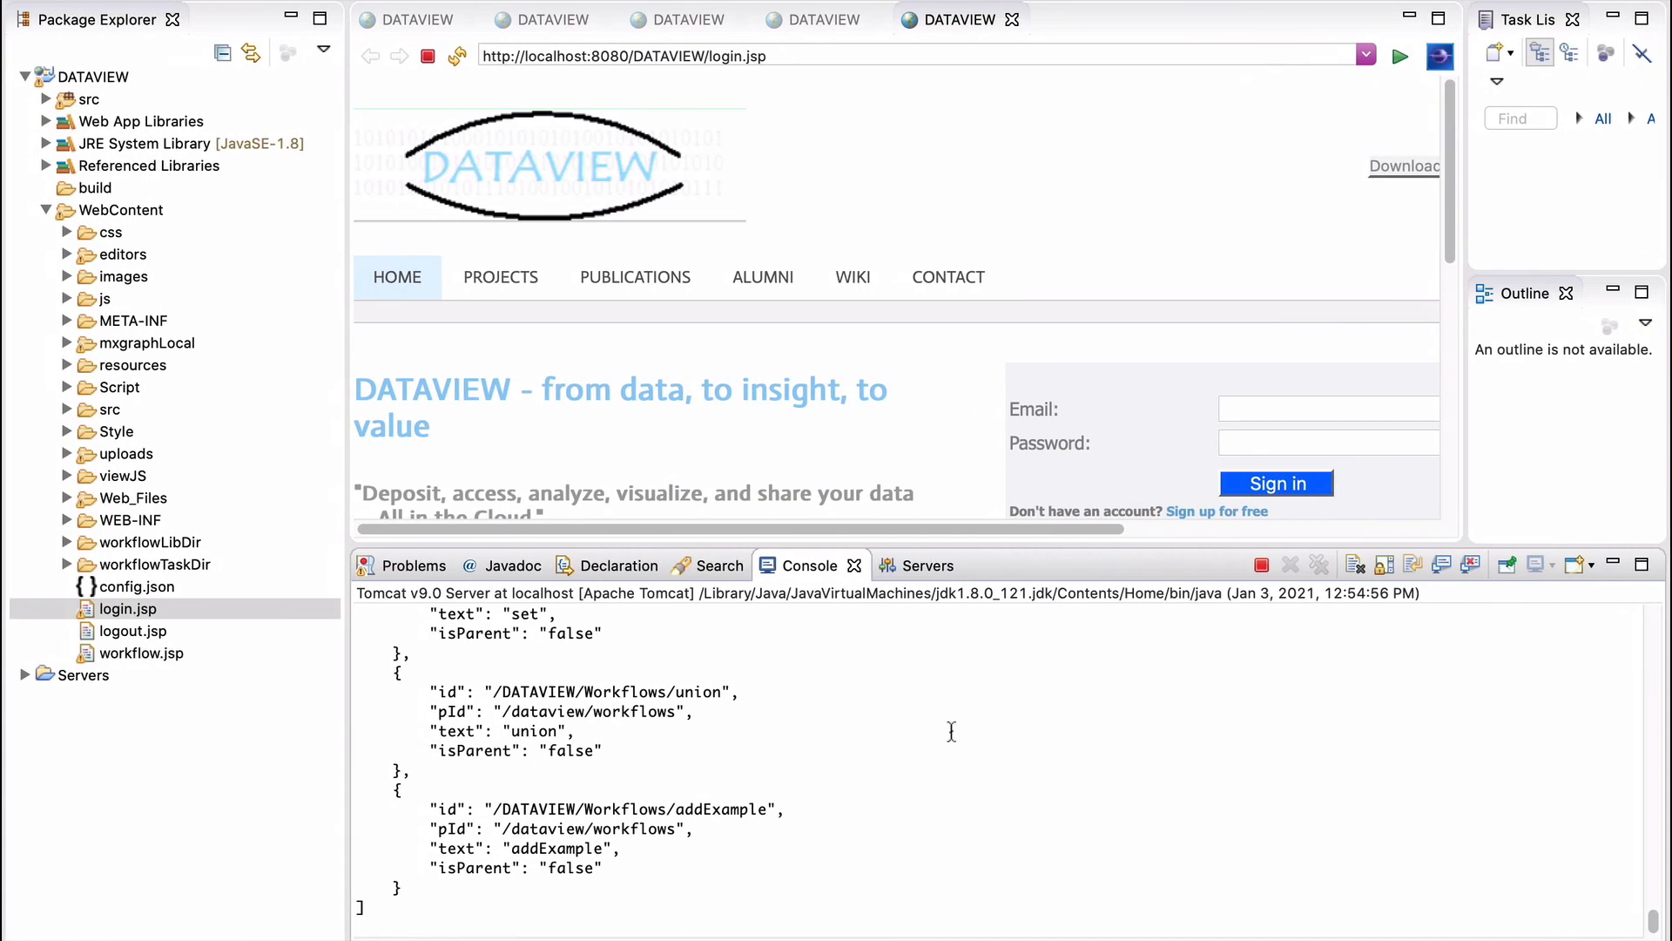
pyautogui.hotkey('ctrl', 'Right')
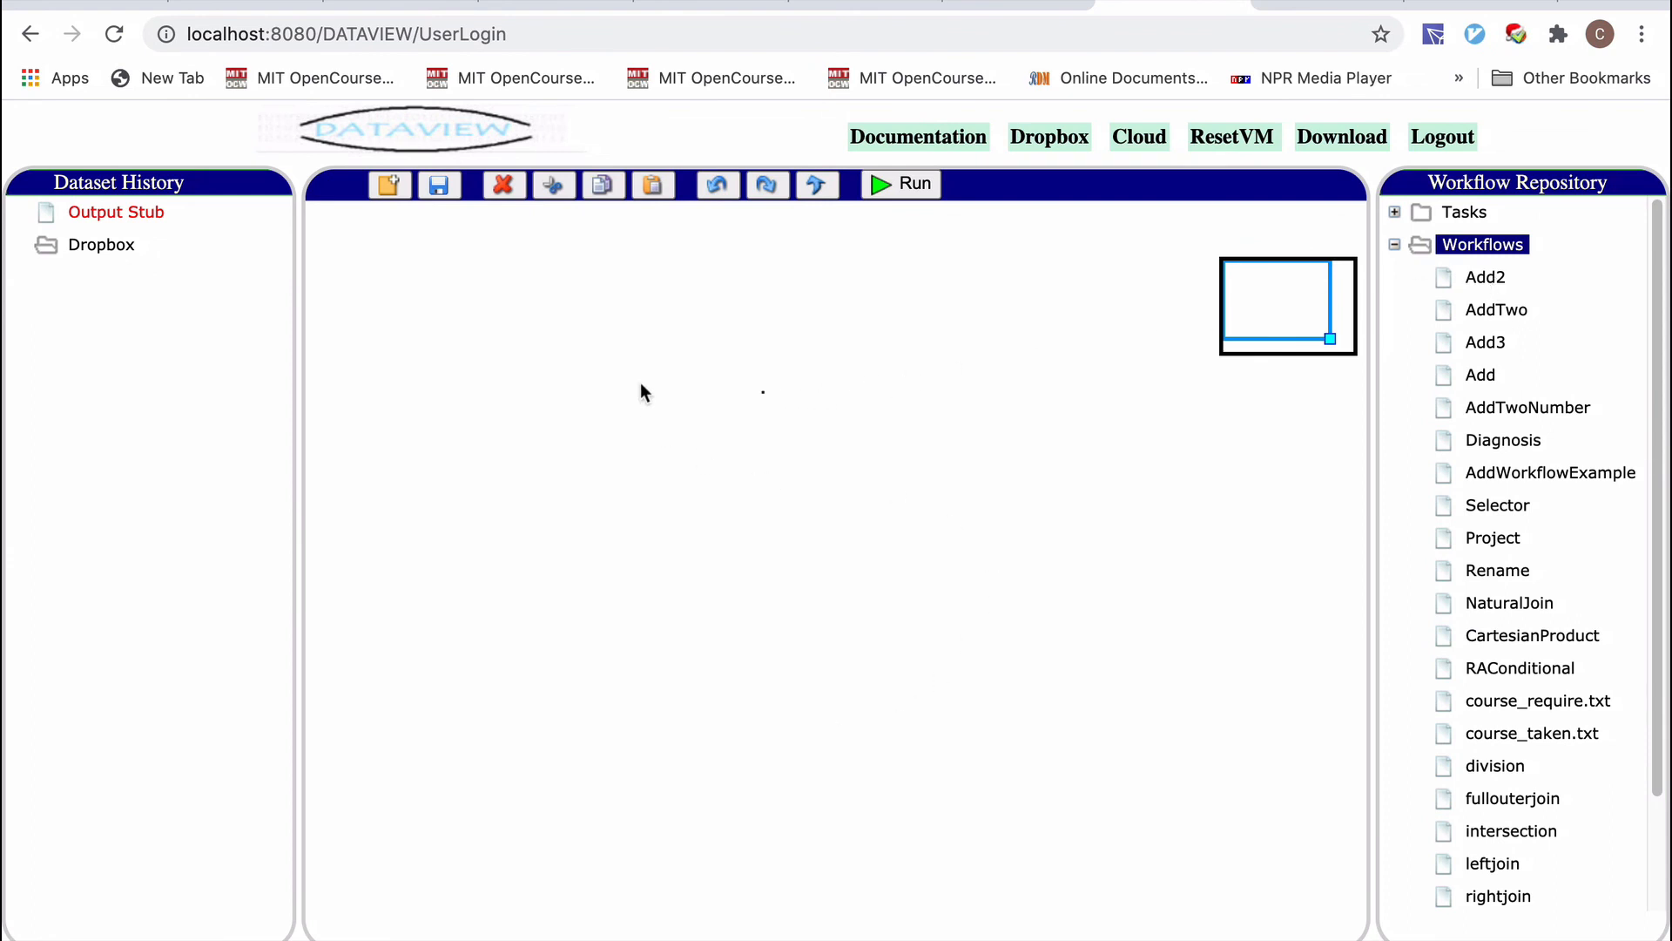
# Review the number1.txt + number2.txt → Task1 workflow, then expand Dropbox's DATAVIEW-INPUT folder.
pyautogui.moveTo(388, 303); pyautogui.dragTo(1299, 672)
pyautogui.click(866, 667)
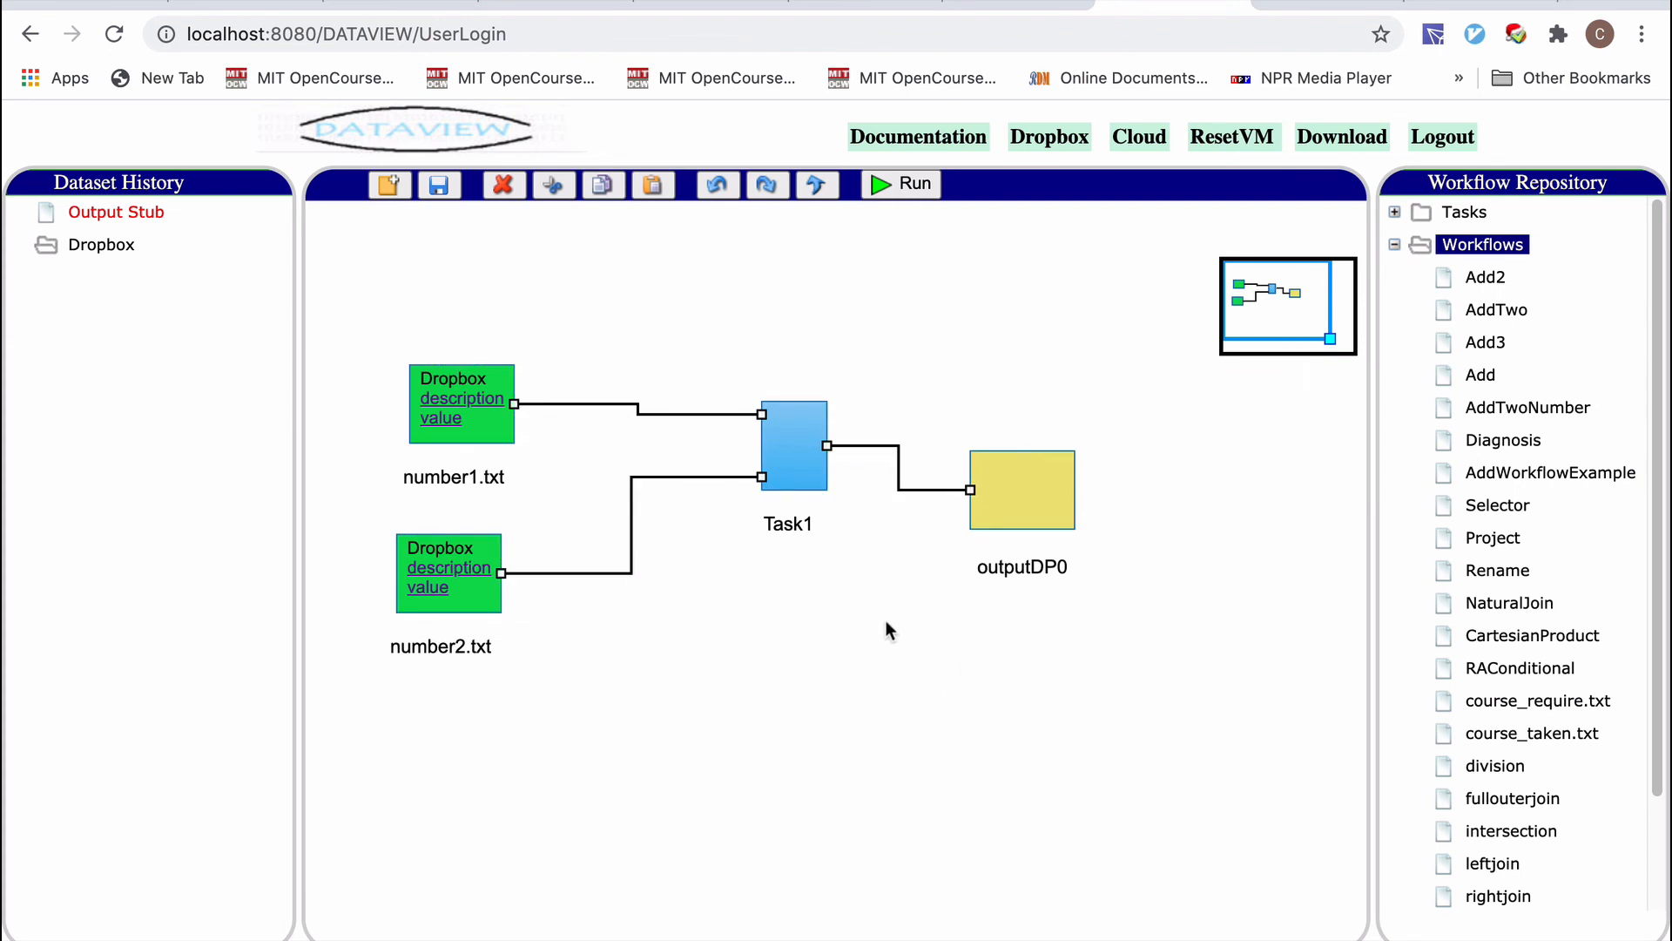
pyautogui.click(81, 252)
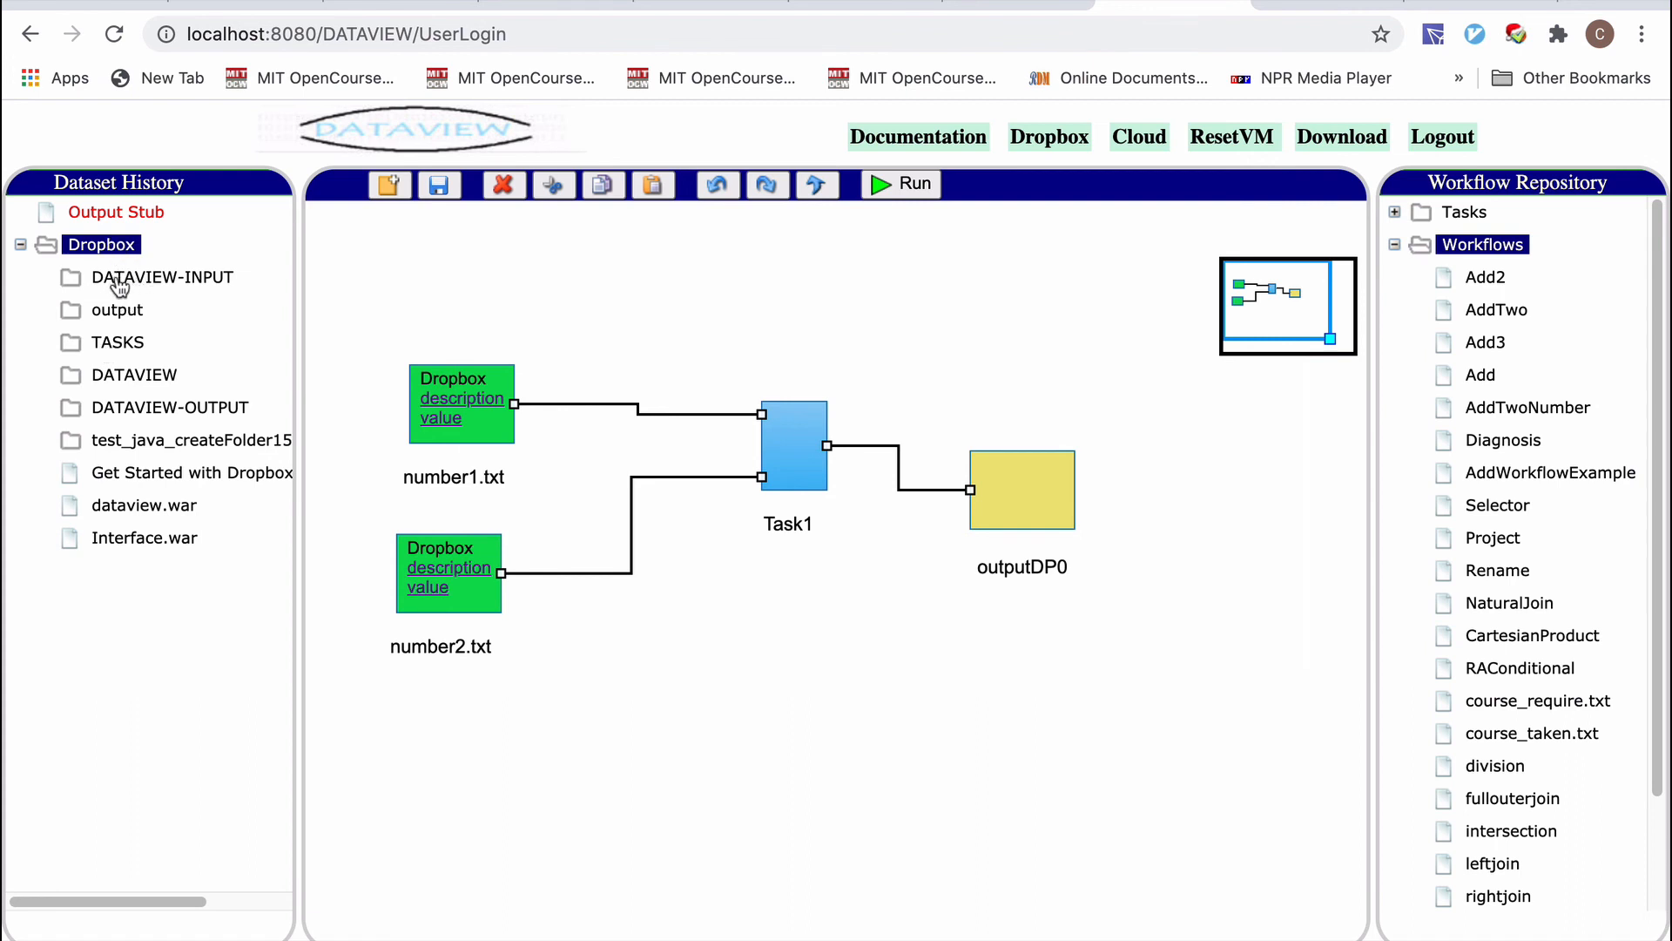
pyautogui.click(174, 279)
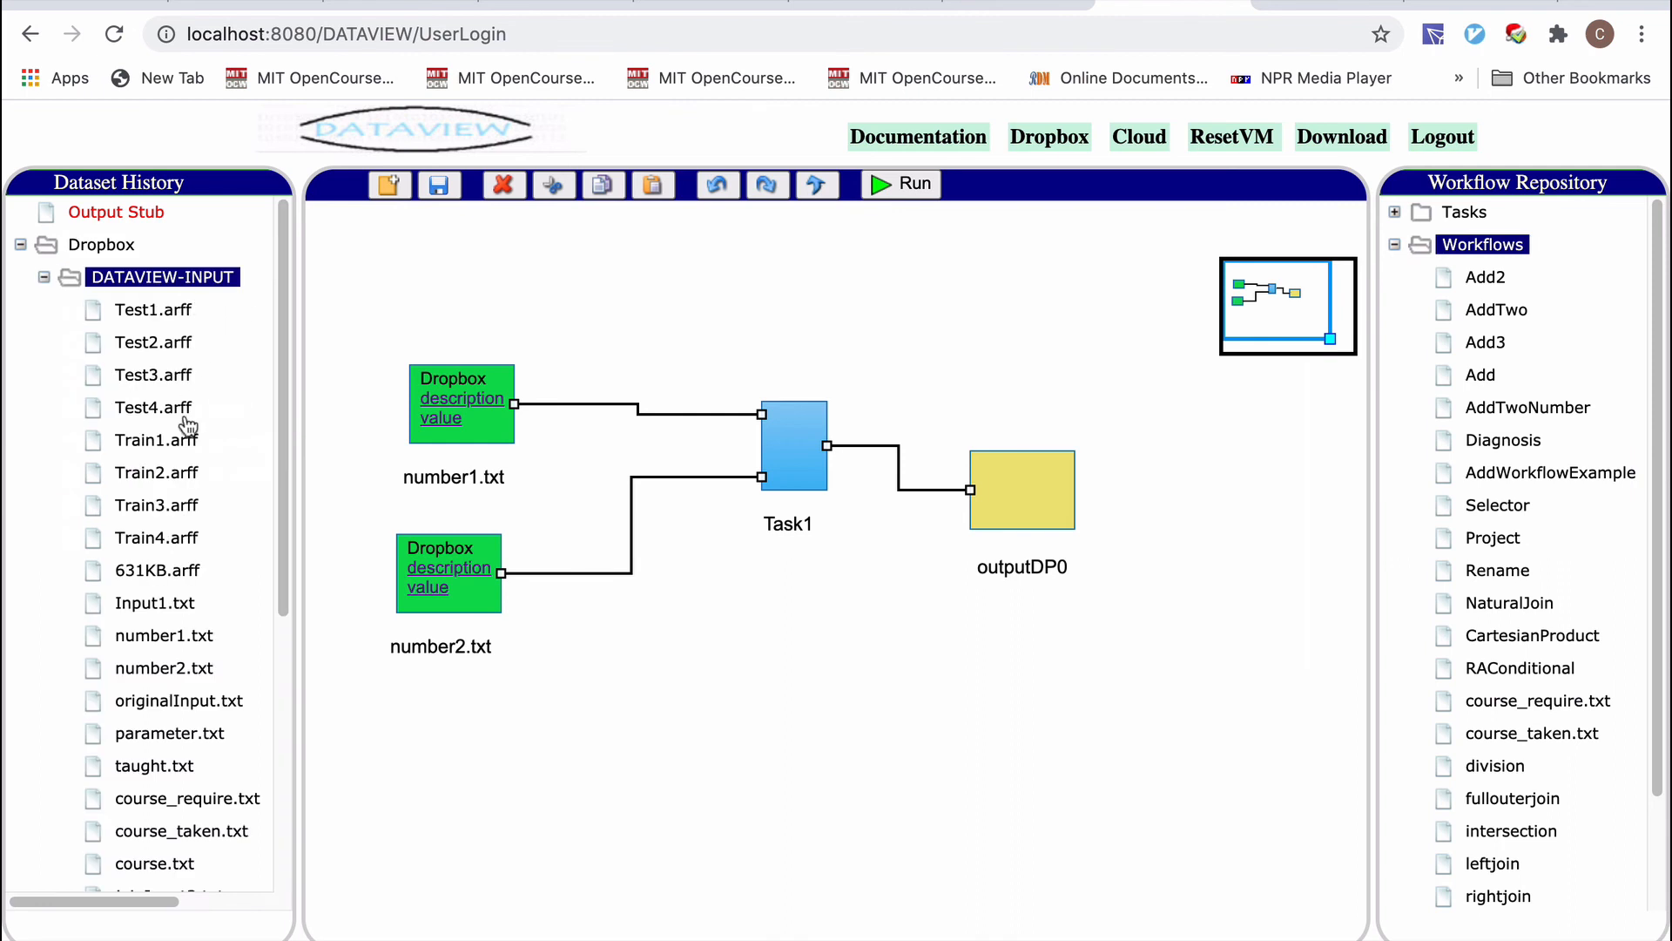
pyautogui.scroll(-3, 183, 436)
pyautogui.scroll(-3, 183, 464)
pyautogui.scroll(6, 174, 435)
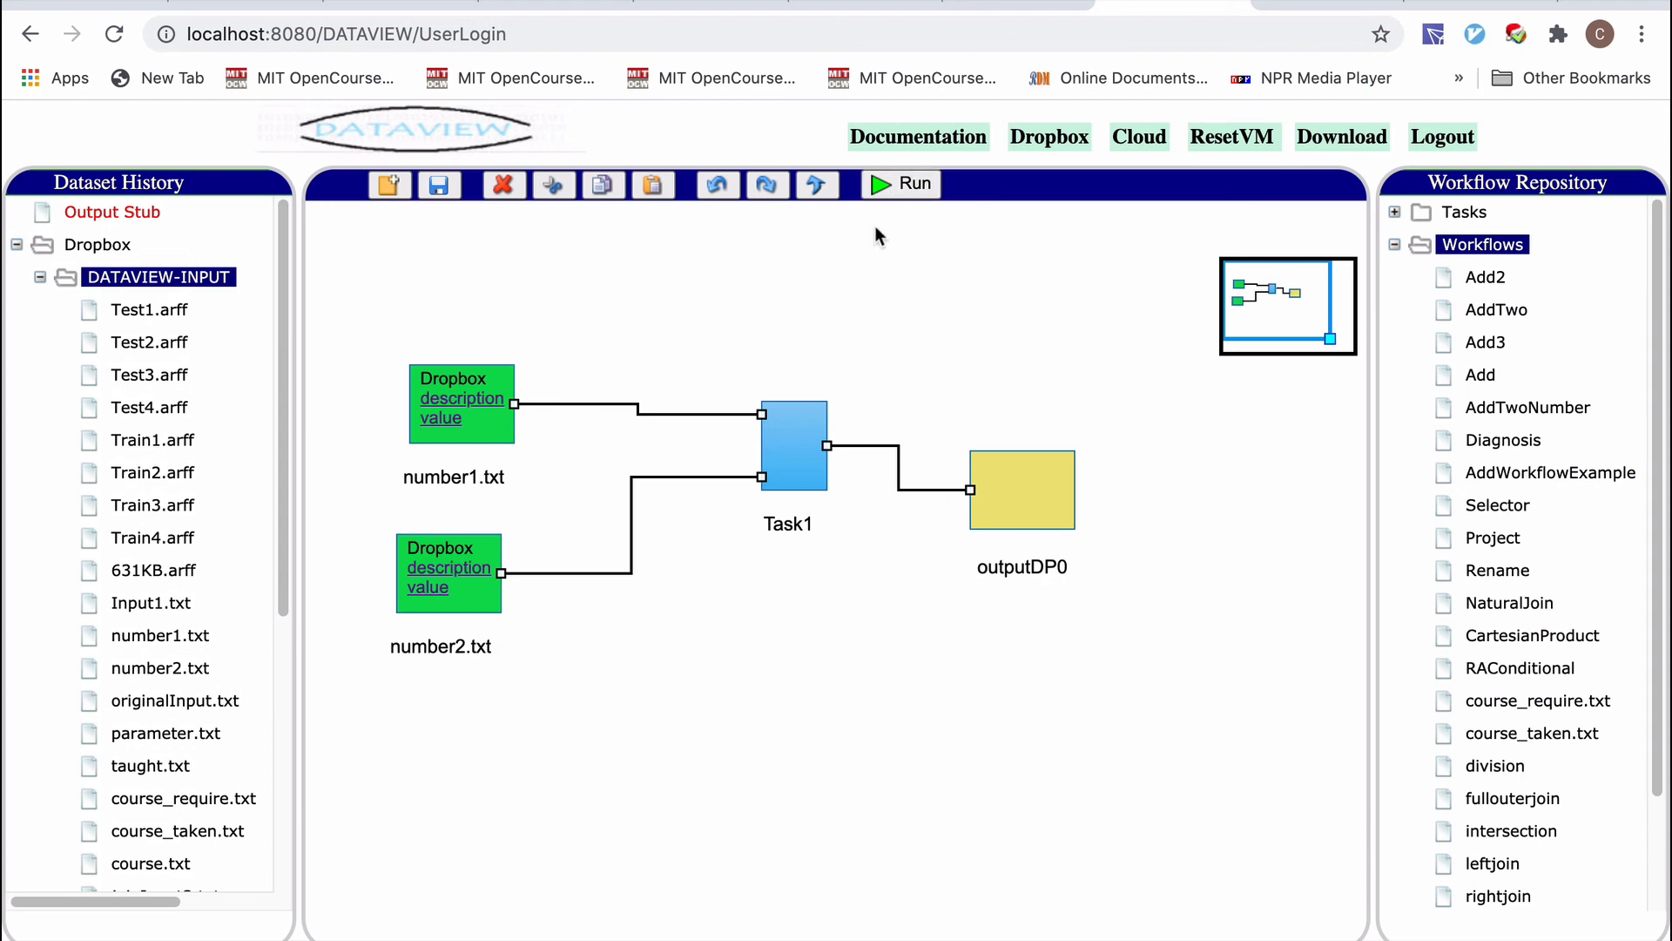
# Submit the workflow run on the DATAVIEW-Server environment and verify outputDP0 shows the value 12.
pyautogui.click(895, 186)
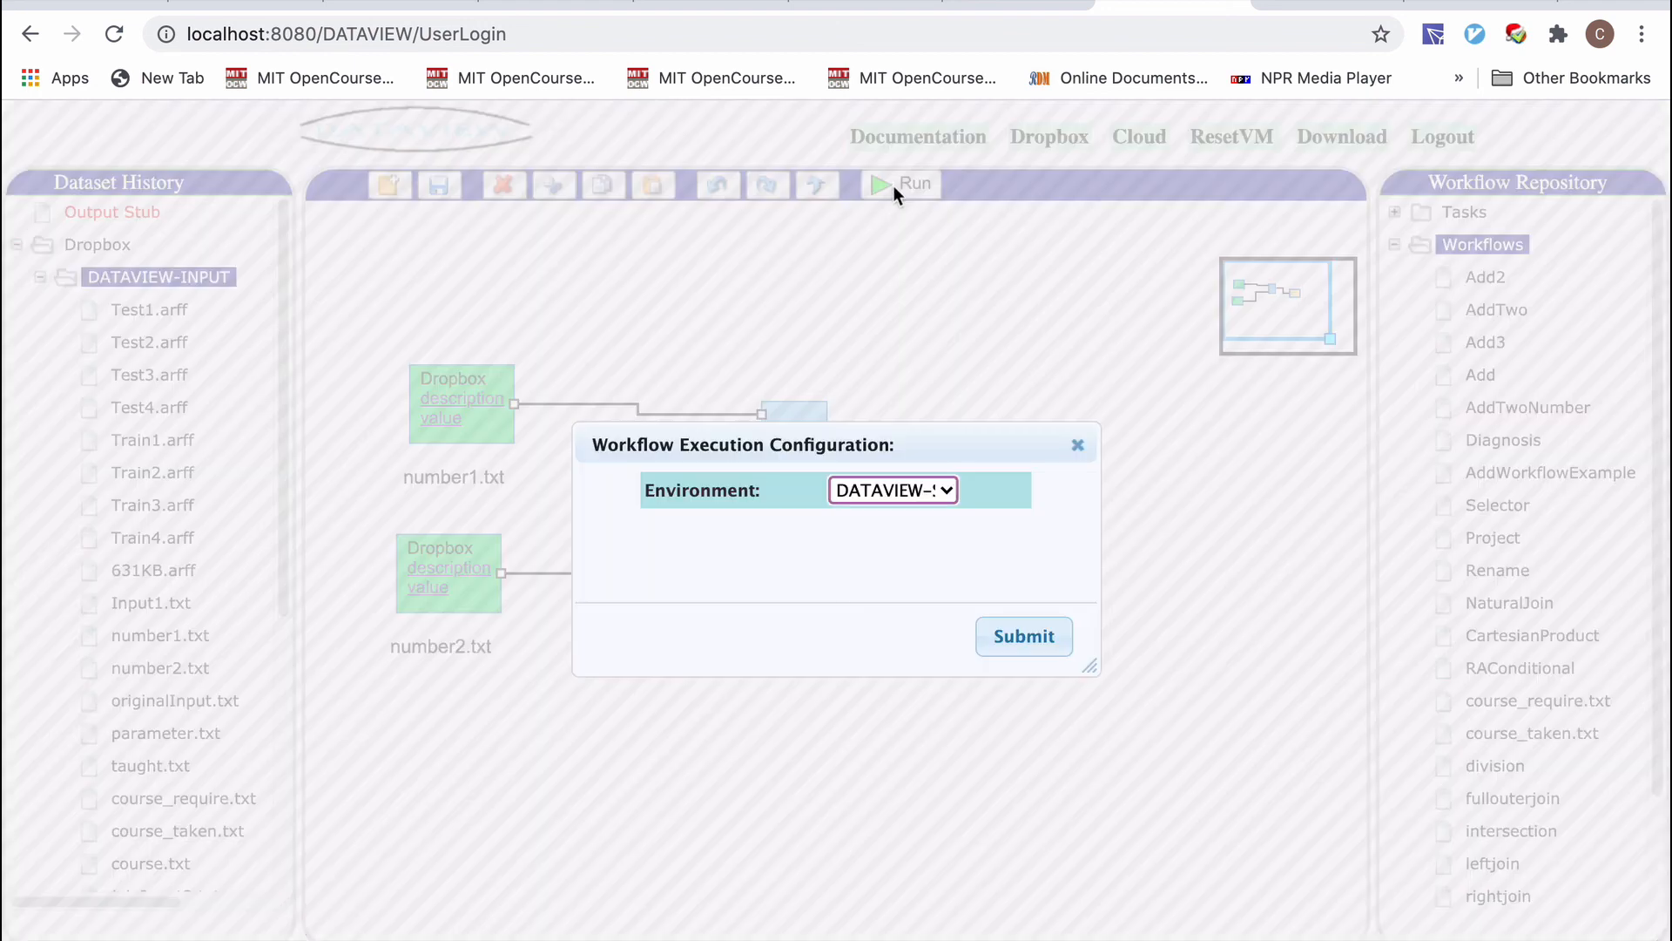
pyautogui.click(892, 488)
pyautogui.click(911, 492)
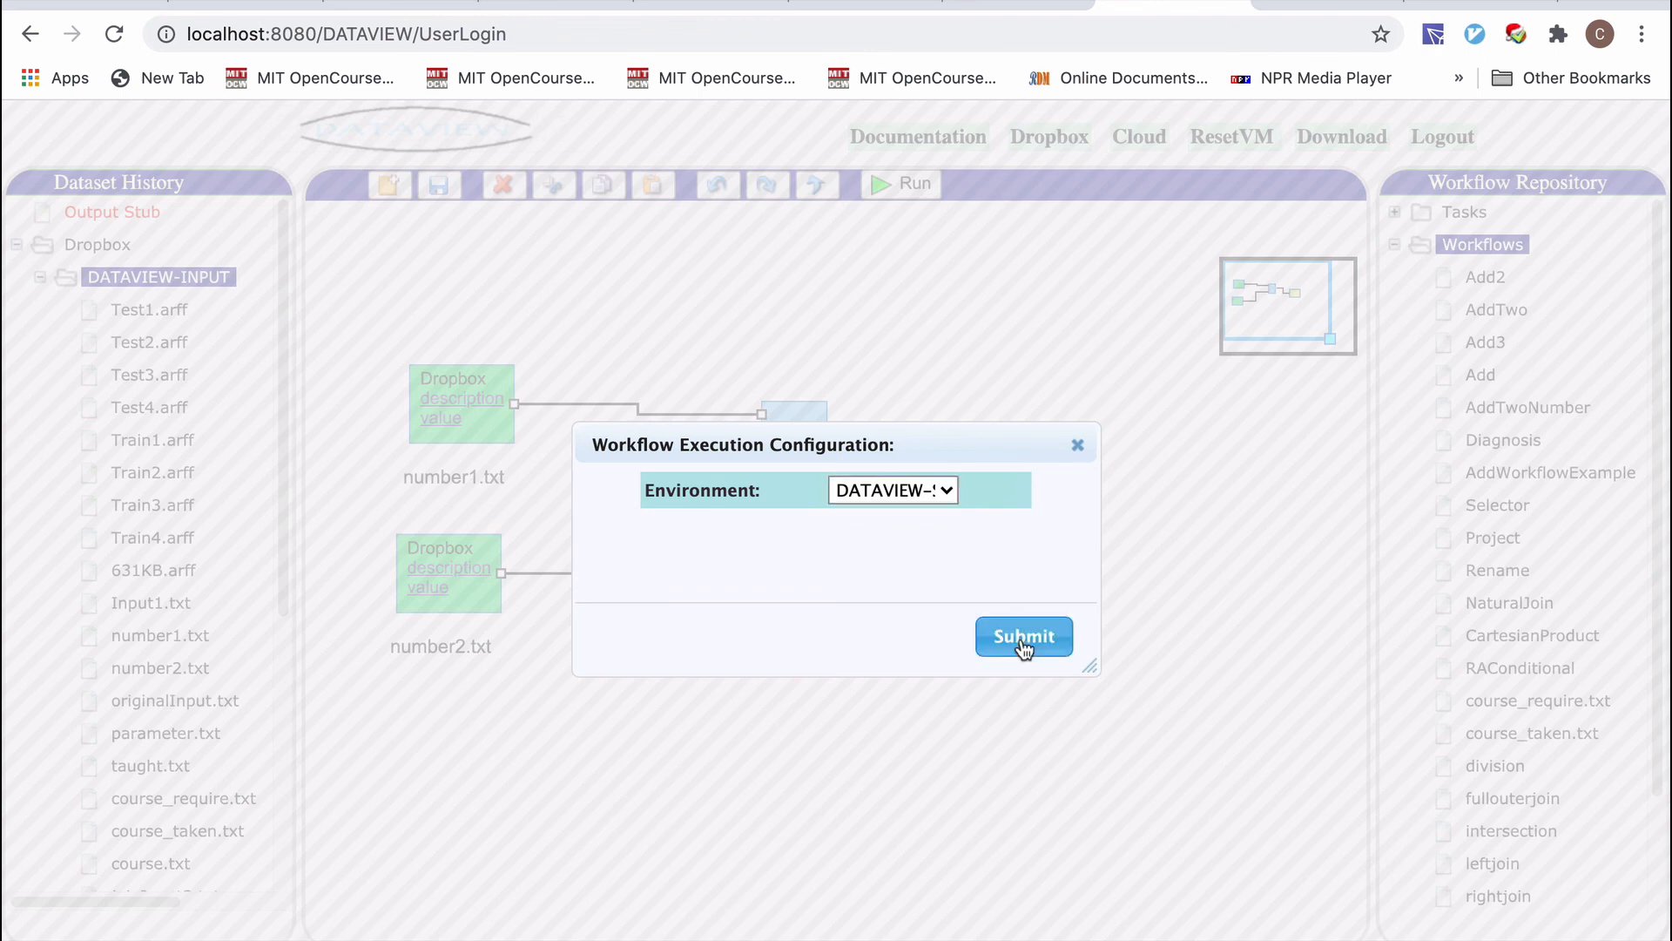
pyautogui.click(1021, 635)
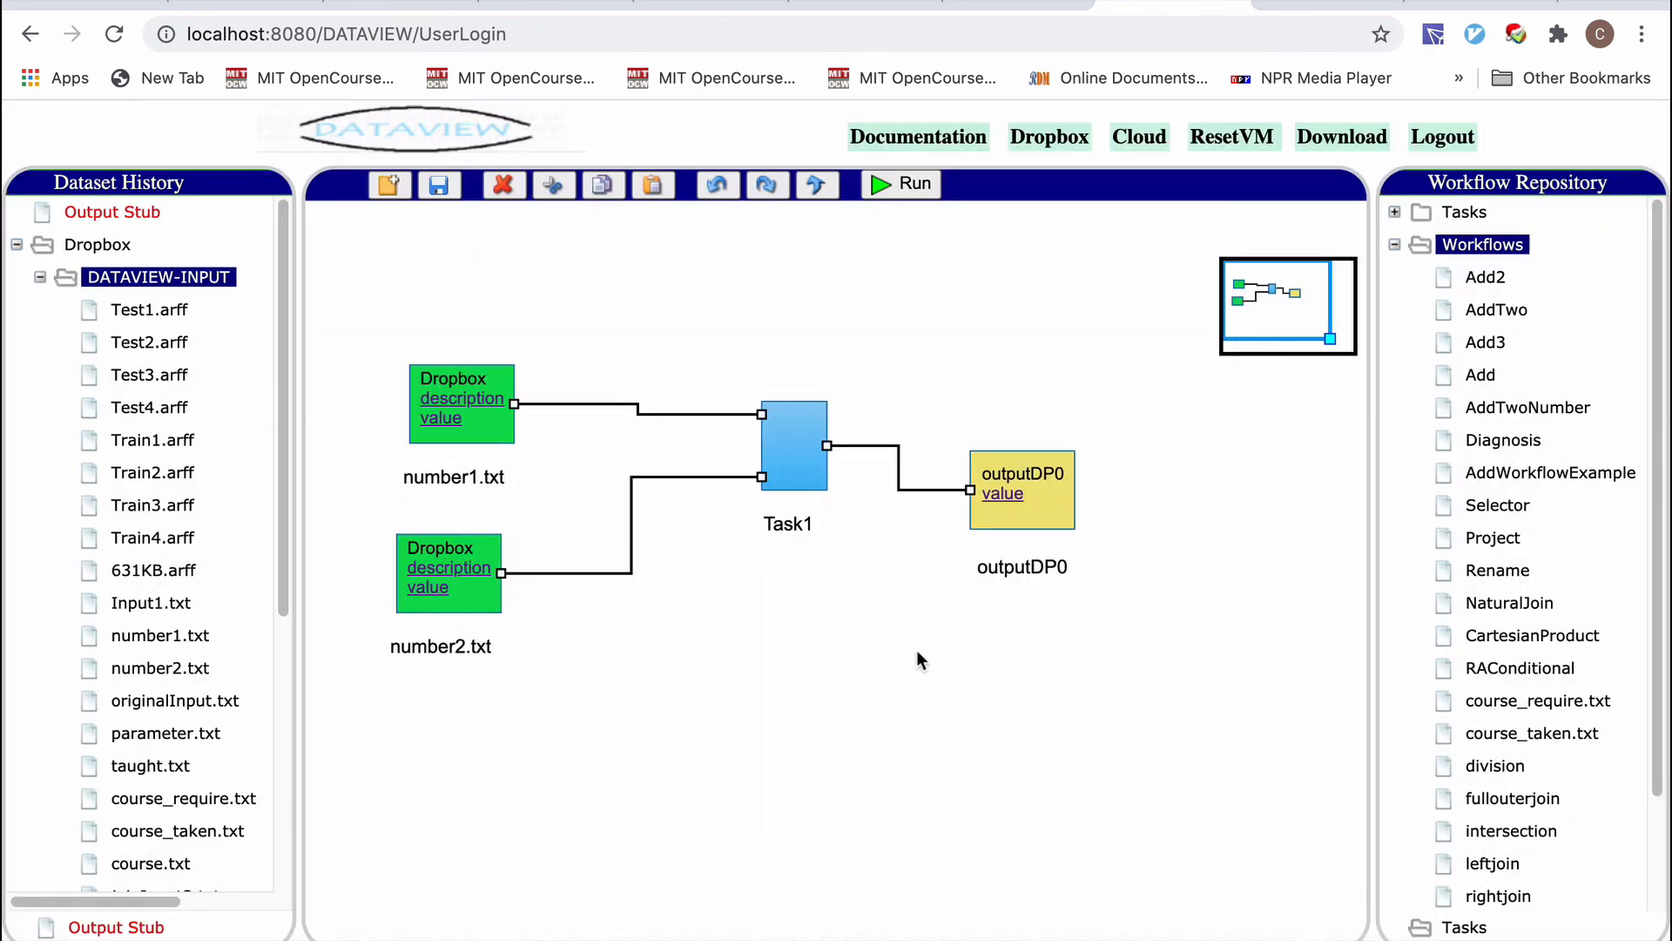
pyautogui.click(1003, 494)
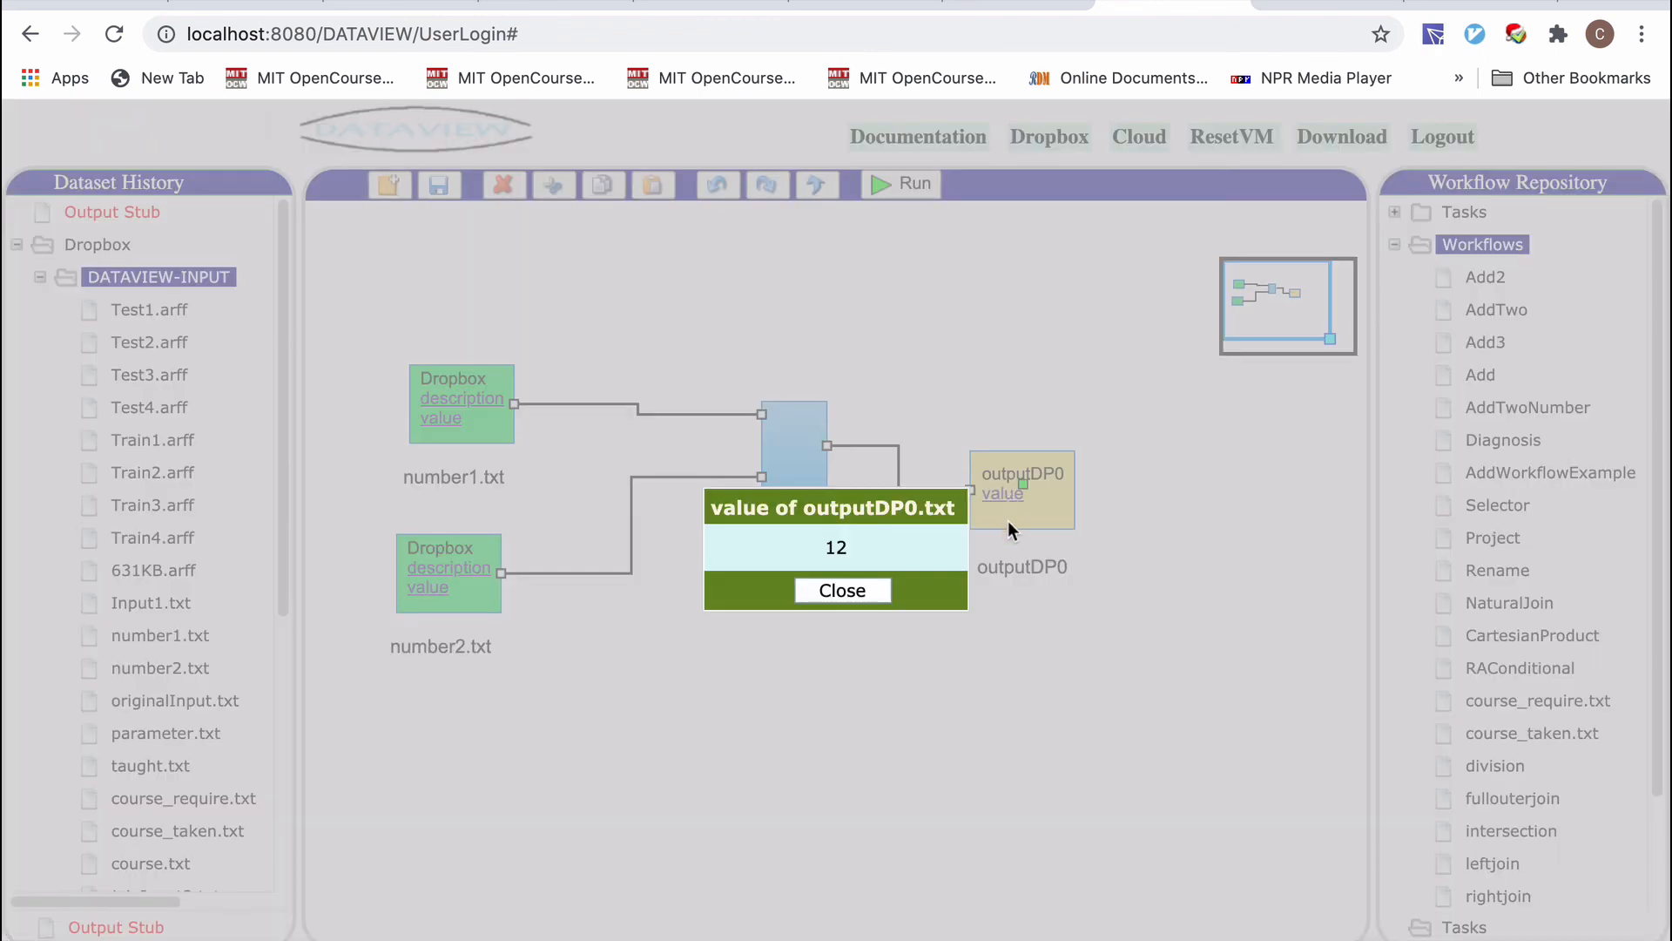
pyautogui.click(864, 592)
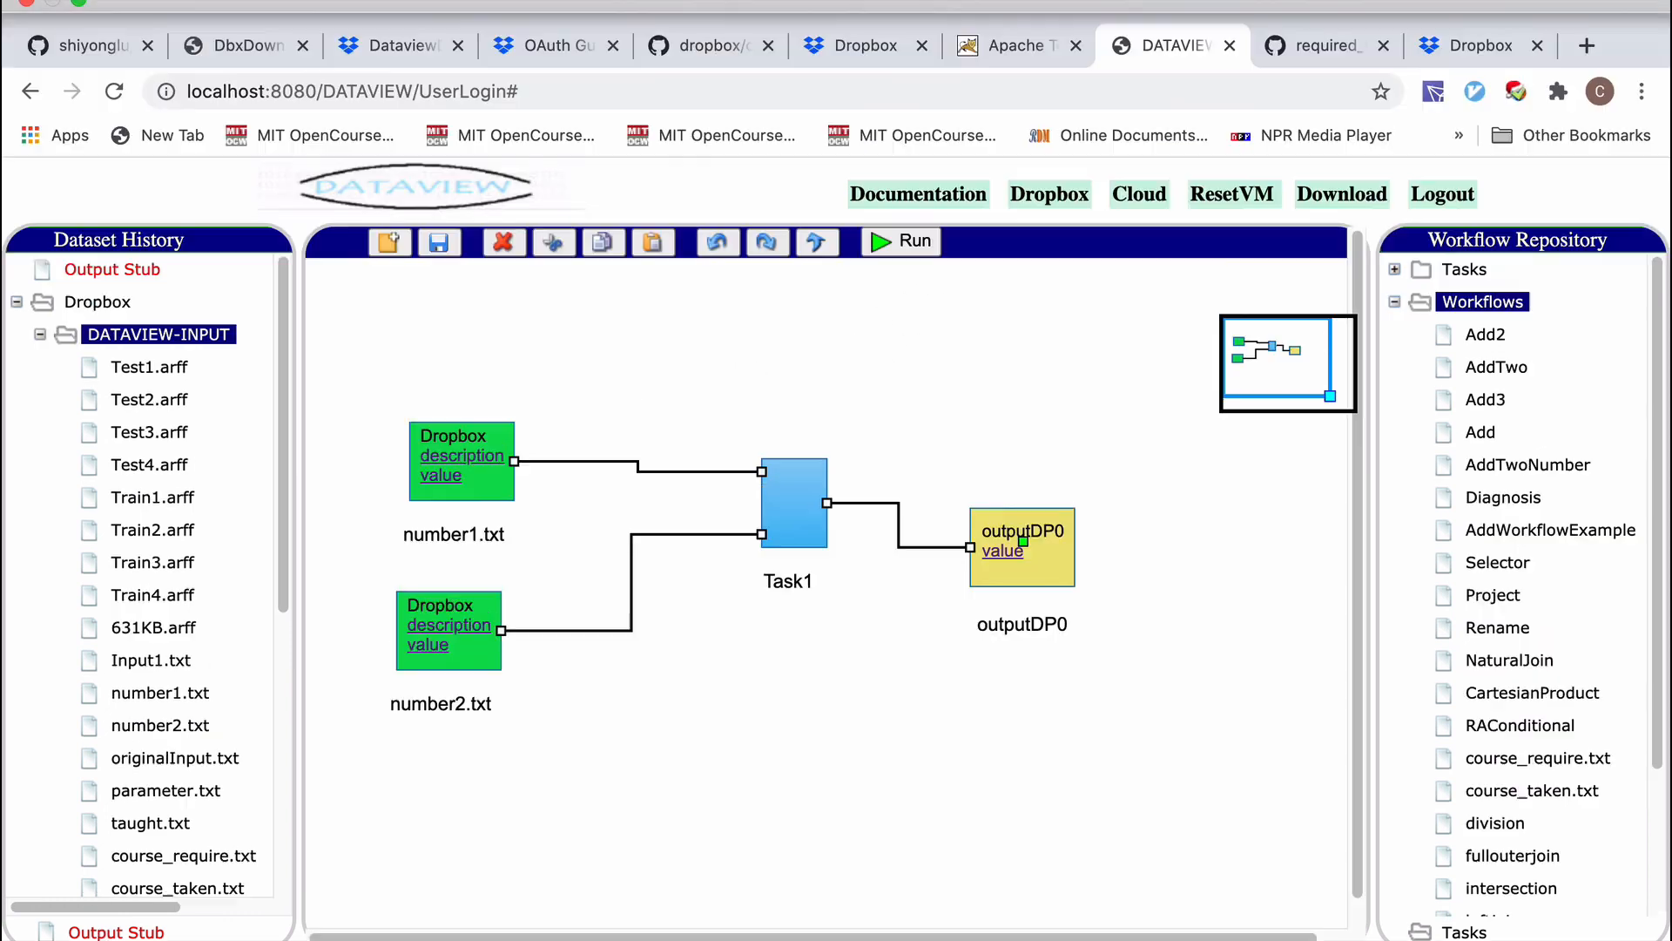
# Stop the ScreenFlow recording from its menu-bar icon.
pyautogui.click(1057, 26)
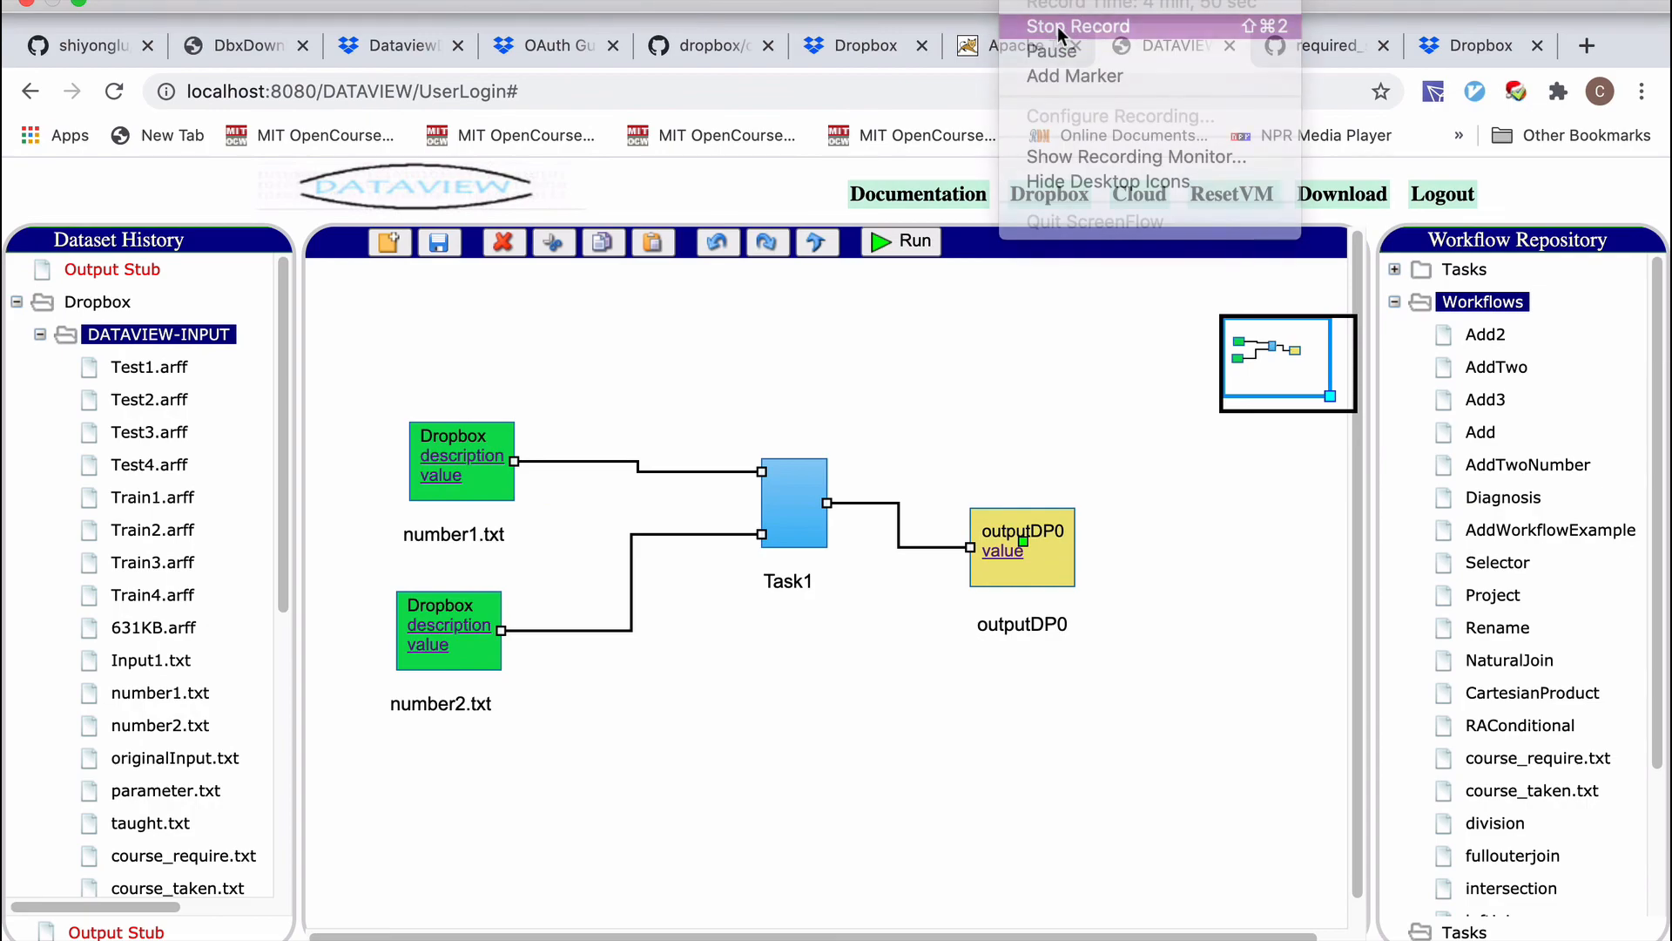